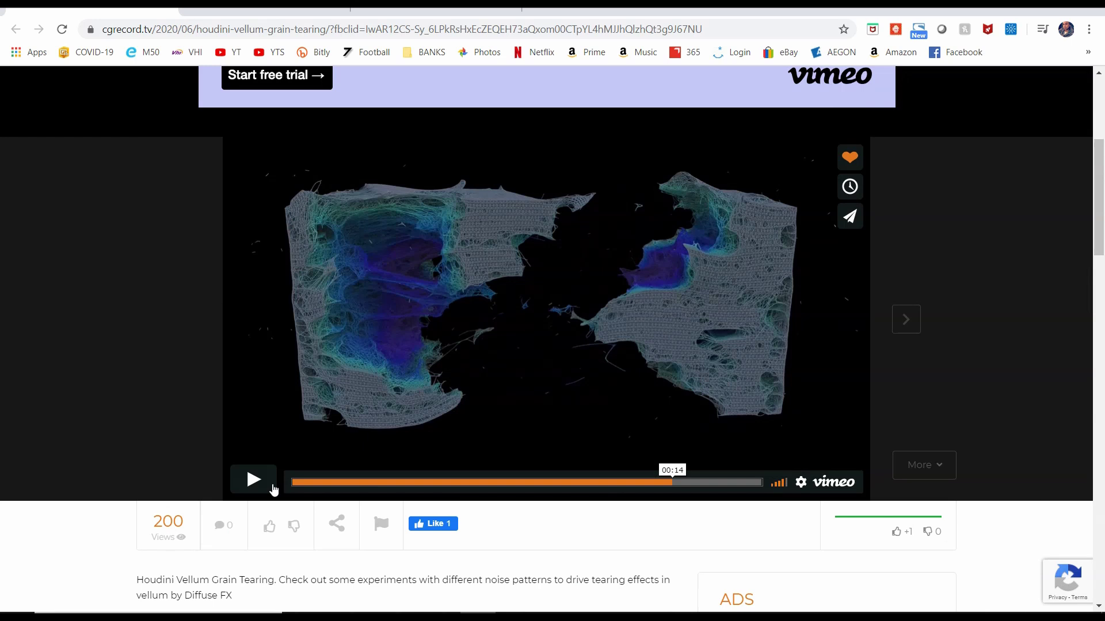
Play the Houdini Vellum Grain Tearing video on CGRecord briefly, then pause it.
{"action": "left_click", "coordinate": [272, 488]}
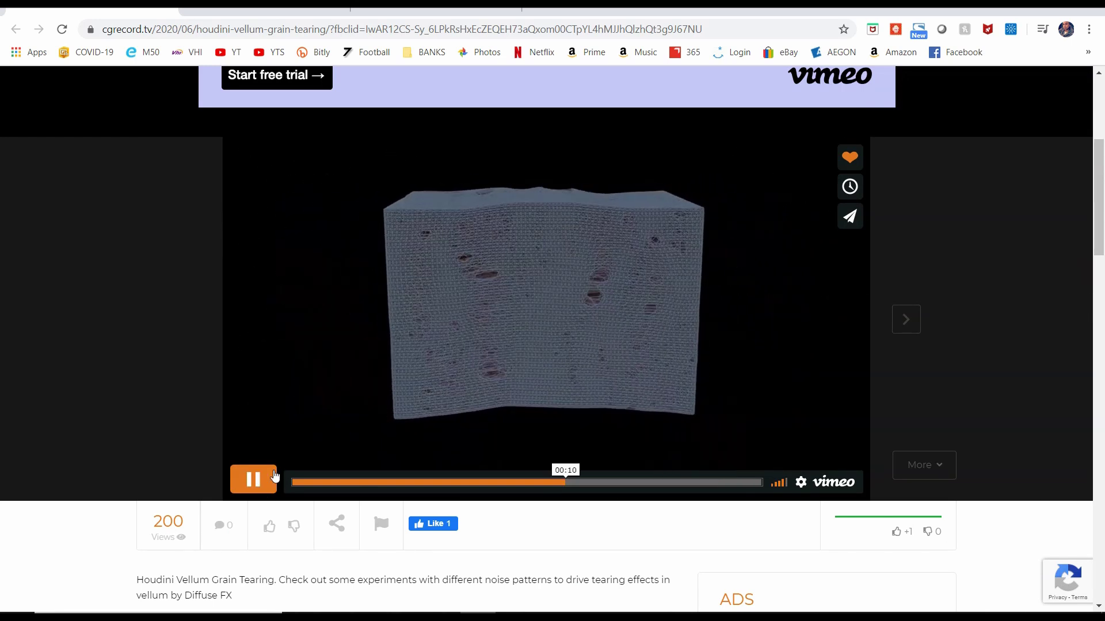
{"action": "left_click", "coordinate": [263, 489]}
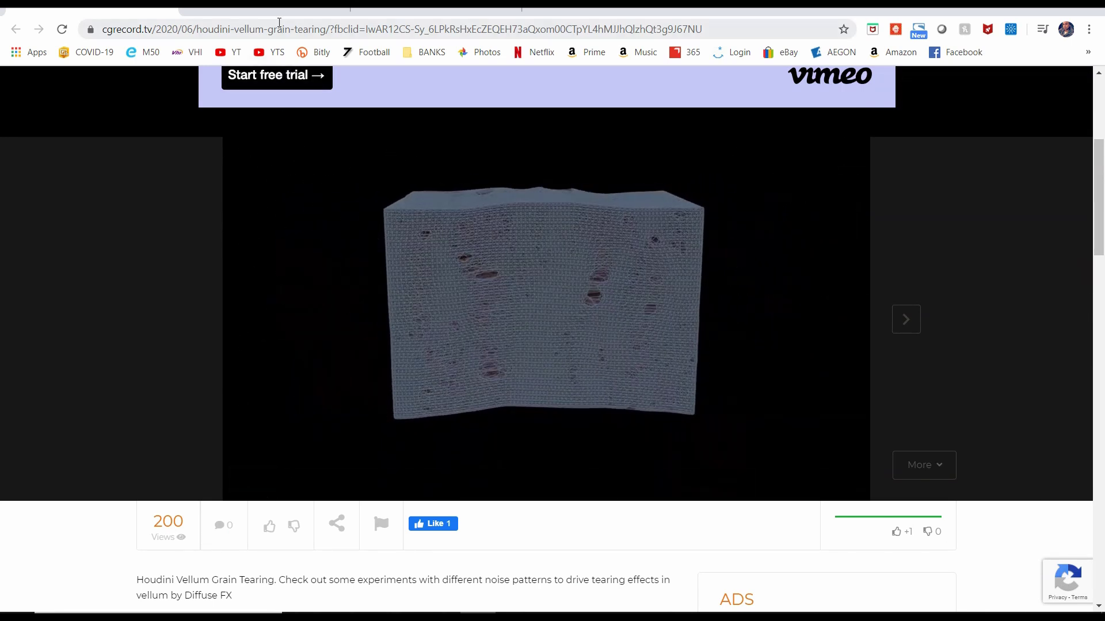
Preview the Particles V - Grains tutorial video, then go back to the Applied Houdini home page.
{"action": "left_click", "coordinate": [265, 5]}
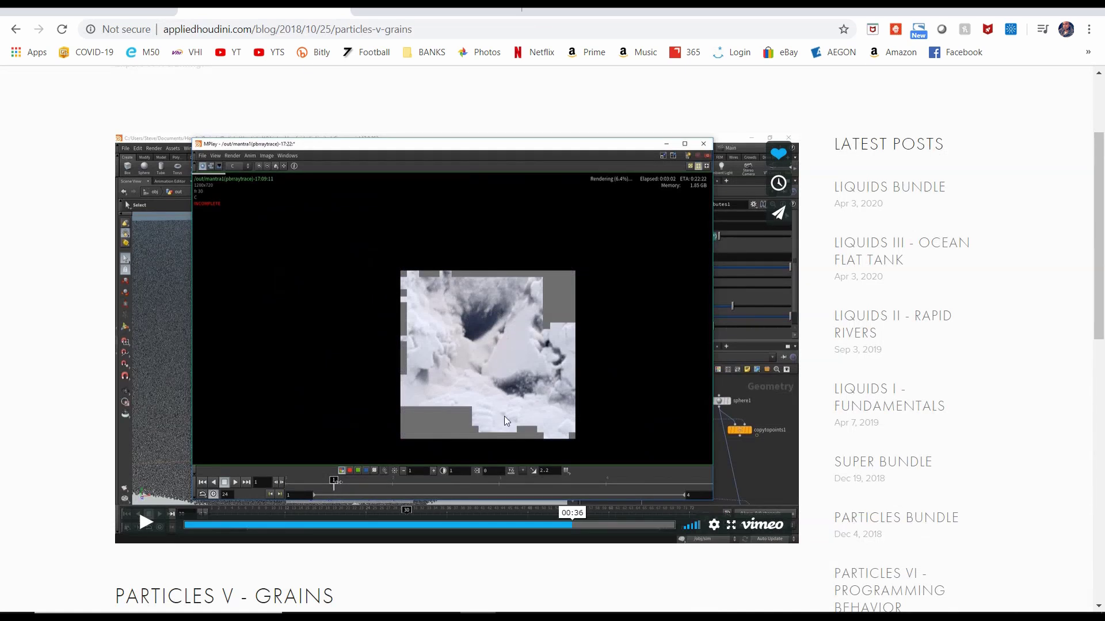
{"action": "left_click", "coordinate": [145, 522]}
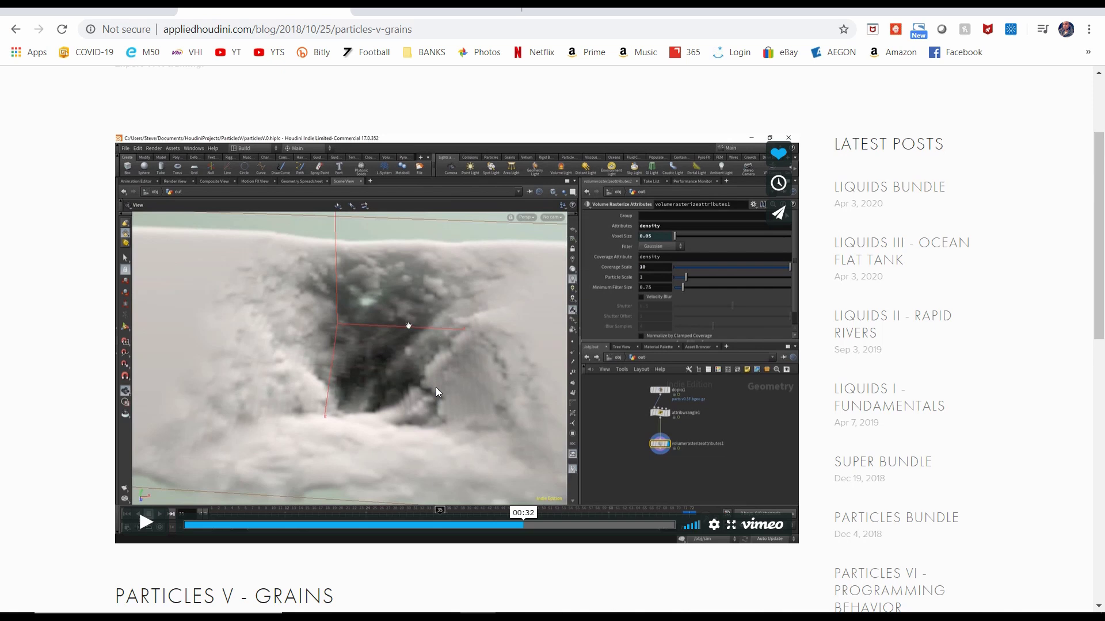
{"action": "key", "text": "alt+Left"}
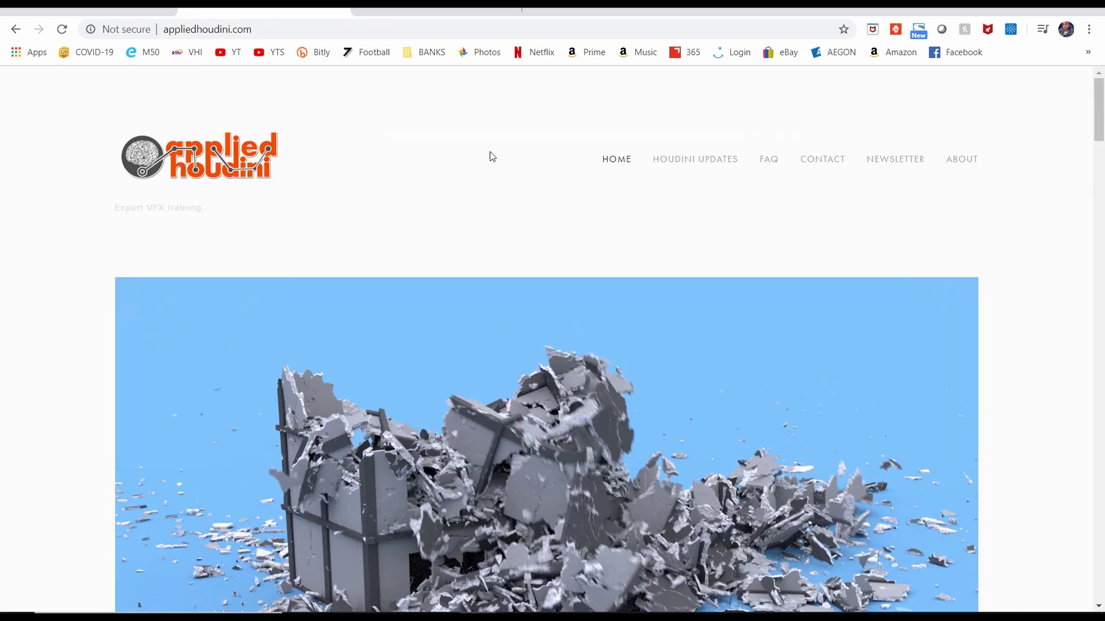
Play Entagma's Setting Up Grains video, pause at 0:59, skip to about 1:29, then return to Houdini.
{"action": "left_click", "coordinate": [441, 11]}
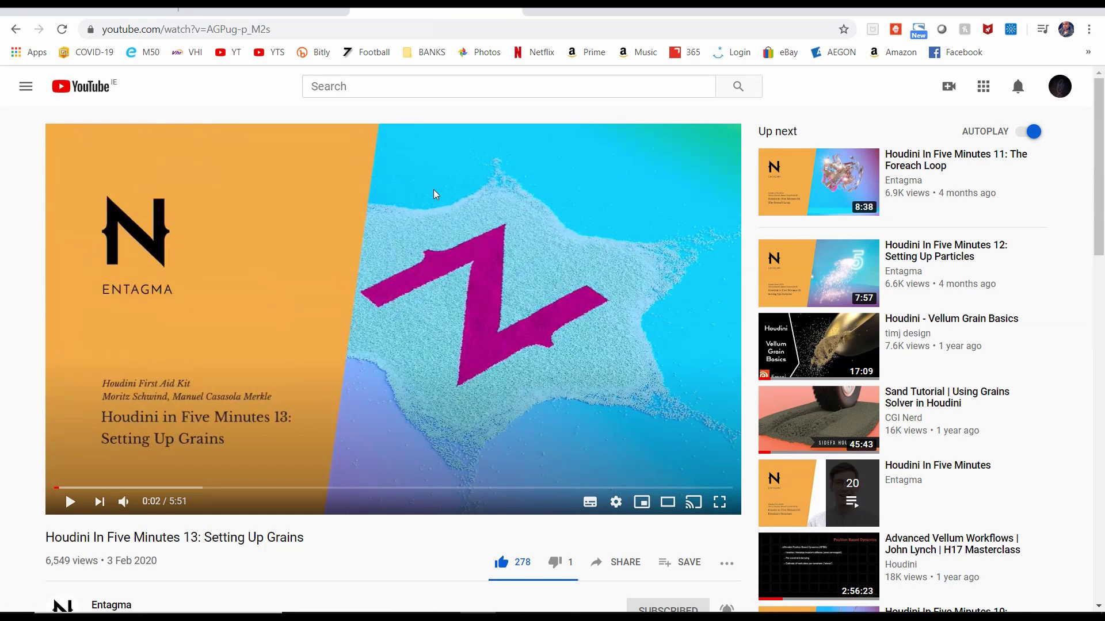
{"action": "left_click", "coordinate": [258, 456]}
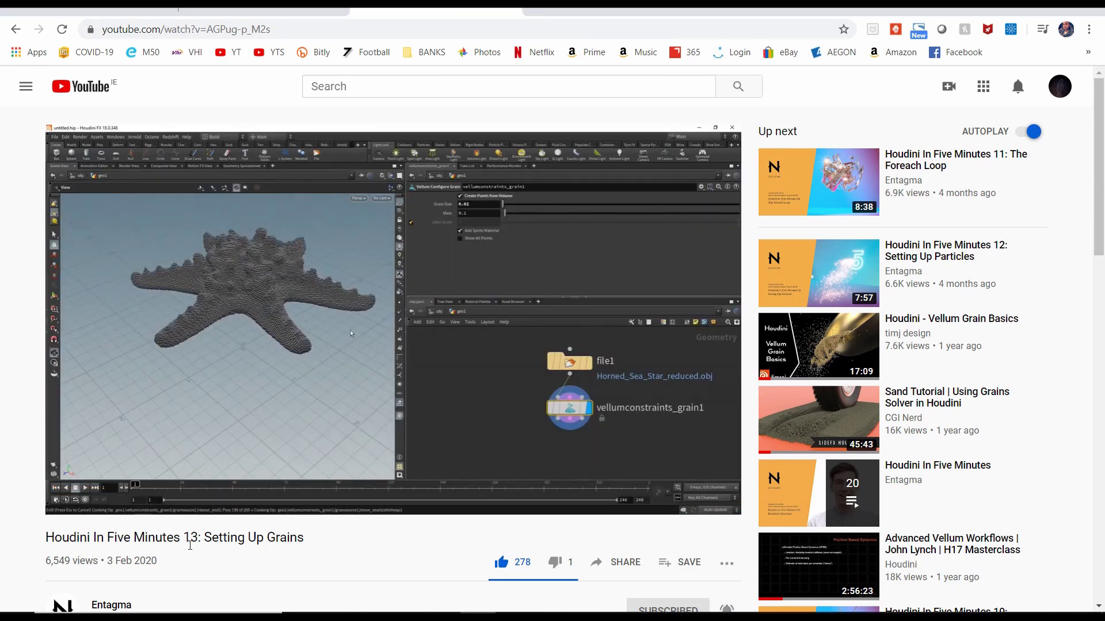
{"action": "left_click", "coordinate": [355, 384]}
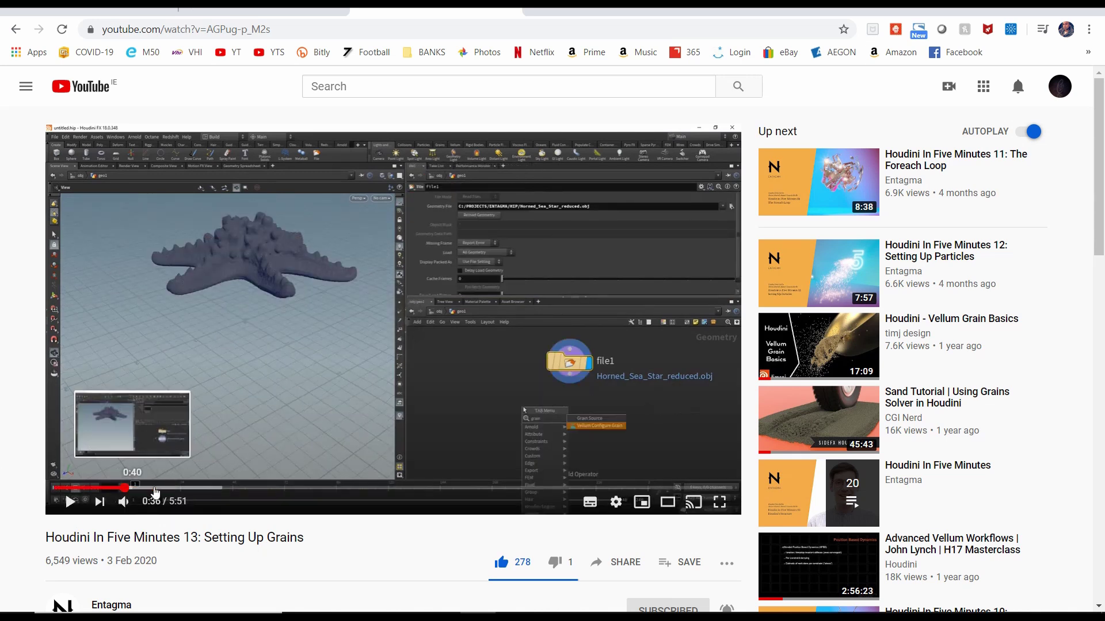
{"action": "left_click_drag", "start_coordinate": [130, 487], "coordinate": [74, 489]}
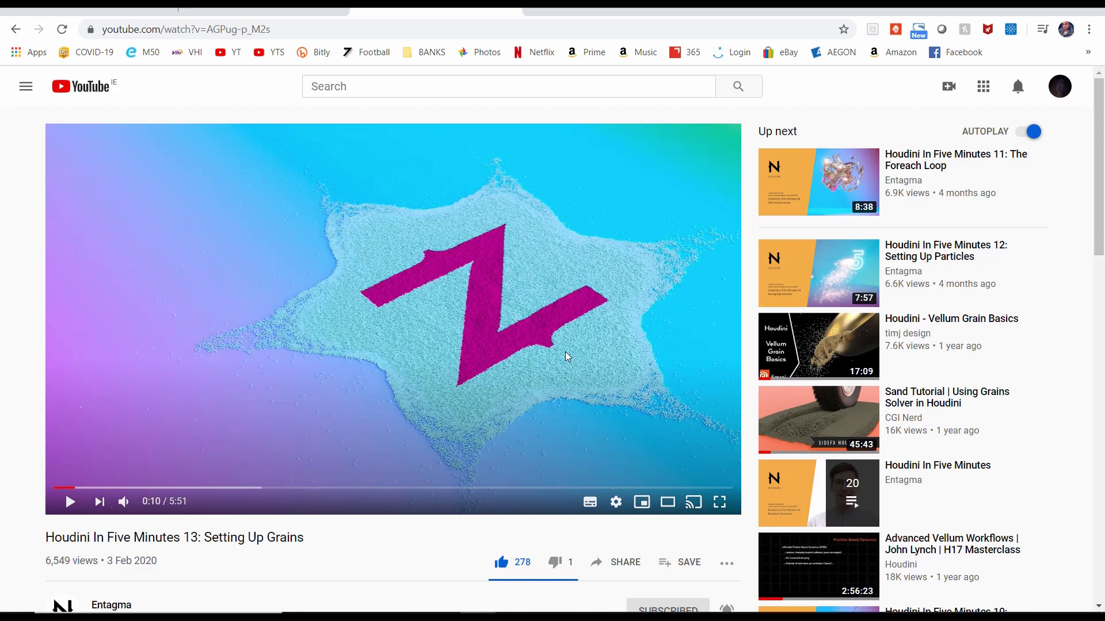
{"action": "key", "text": "alt+Tab"}
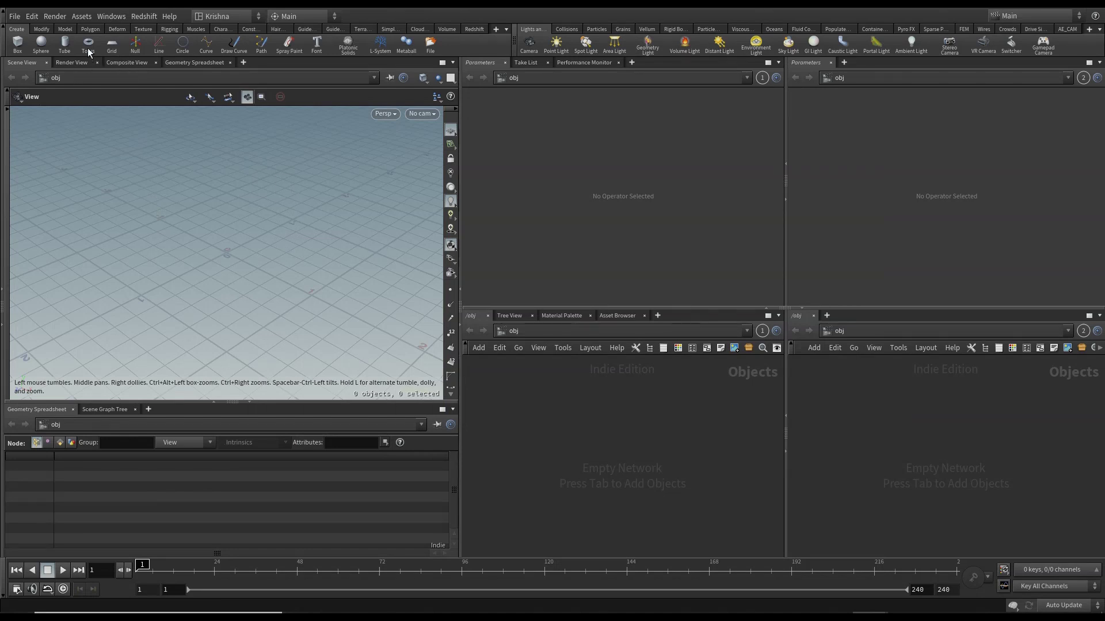
Create a torus object from the shelf and rename it 'source'.
{"action": "left_click", "coordinate": [87, 47]}
{"action": "key", "text": "Escape"}
{"action": "scroll", "coordinate": [223, 258], "scroll_direction": "down", "scroll_amount": 3}
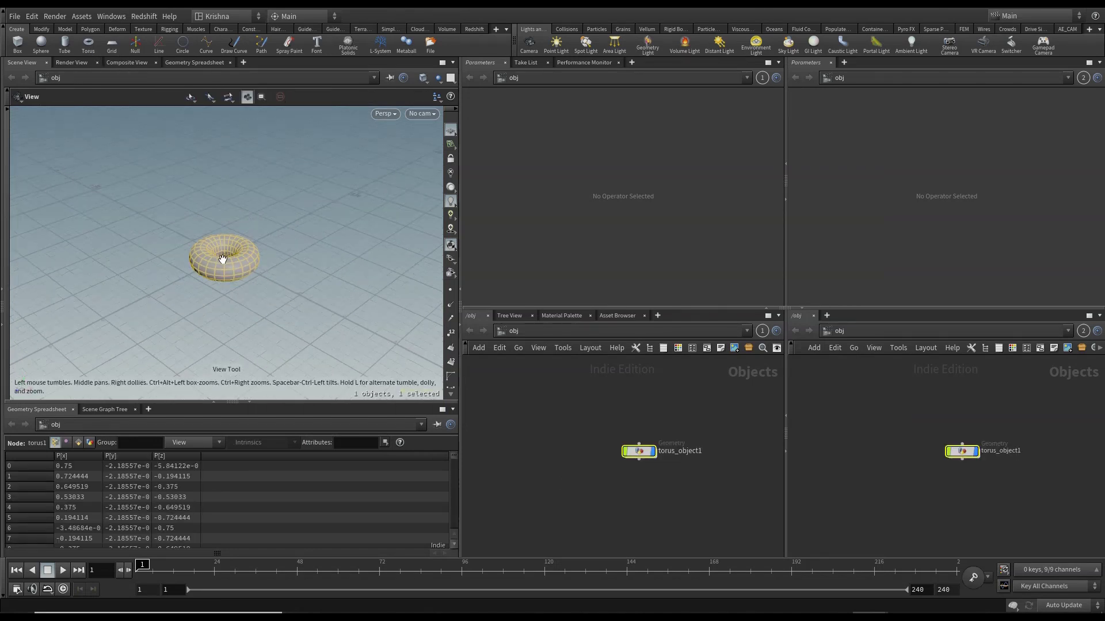
{"action": "key", "text": "l"}
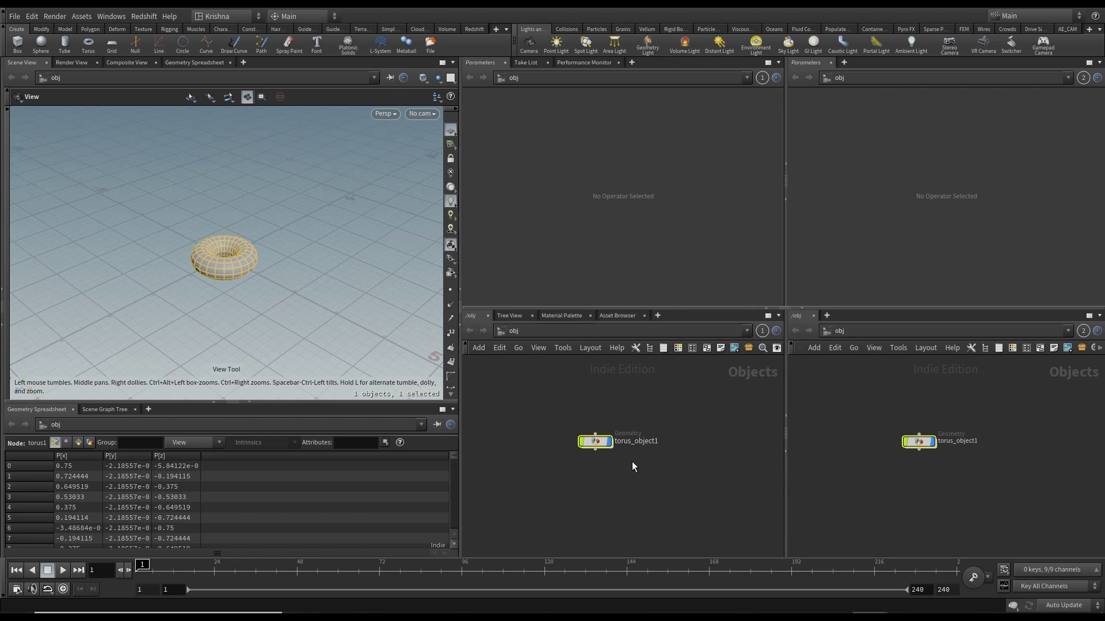
{"action": "double_click", "coordinate": [635, 441]}
{"action": "type", "text": "source"}
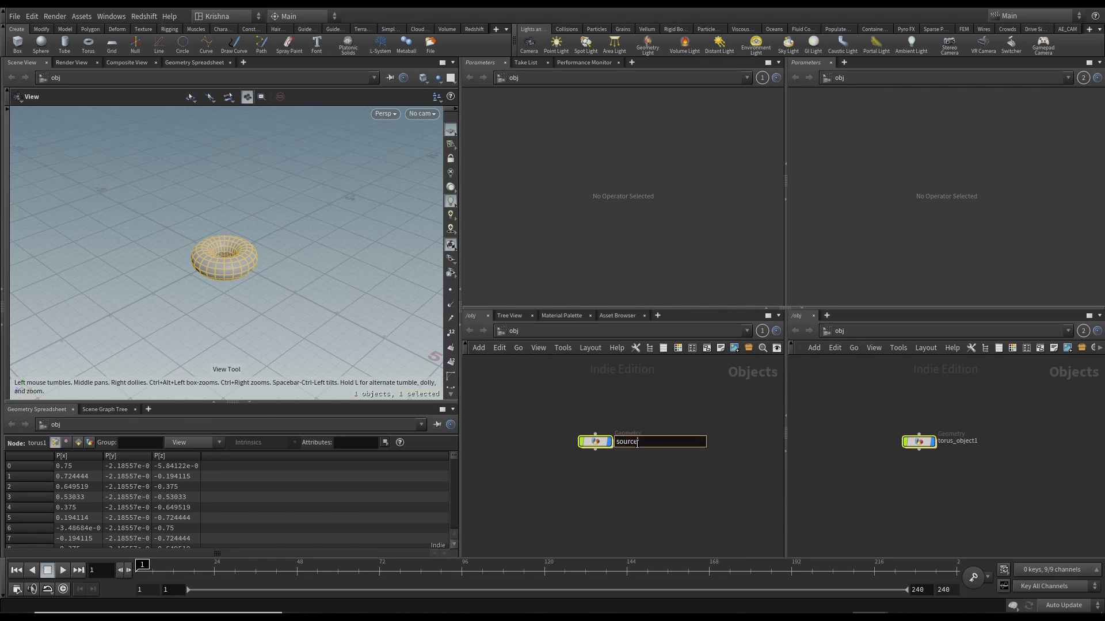
{"action": "key", "text": "Return"}
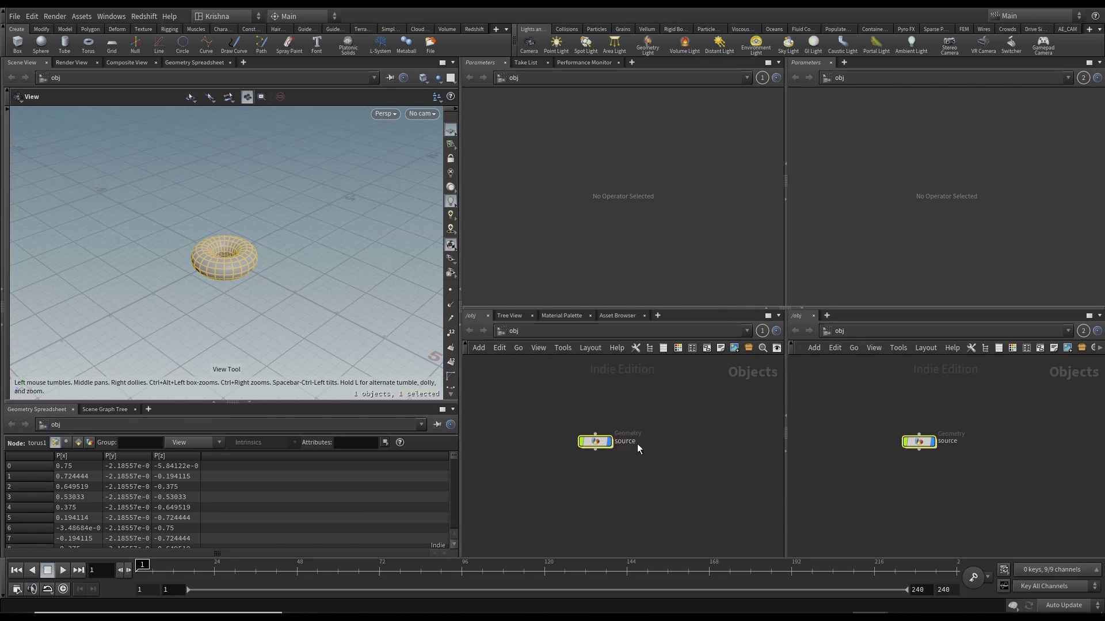
Inside source, give the torus a second radius of 0.1, 24 rows and 48 columns.
{"action": "double_click", "coordinate": [594, 446]}
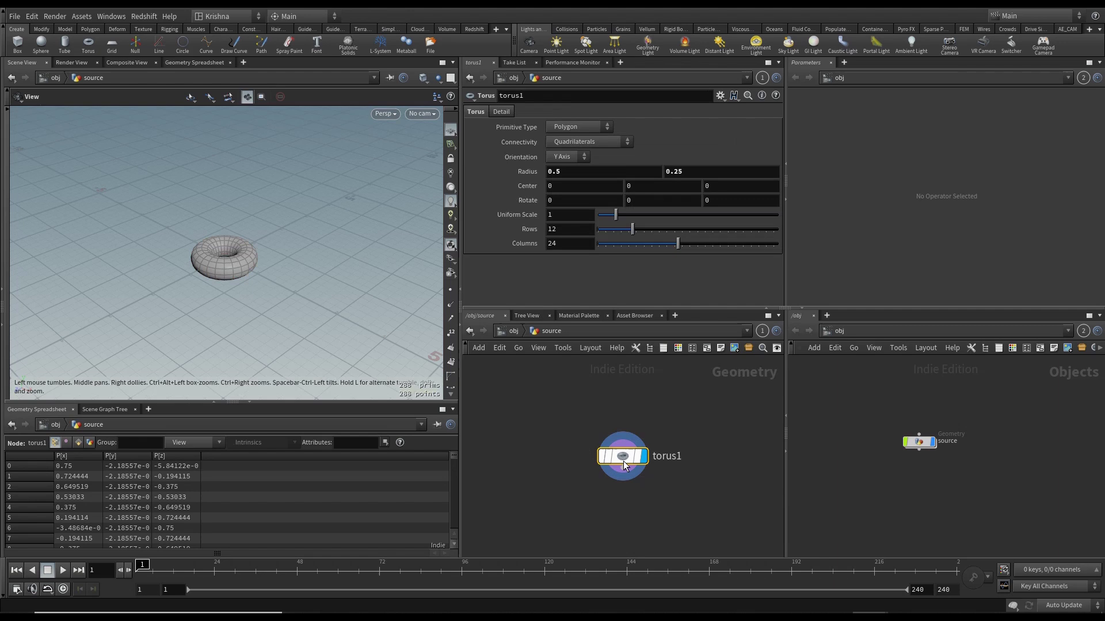
{"action": "left_click", "coordinate": [702, 172]}
{"action": "type", "text": "1"}
{"action": "key", "text": "Return"}
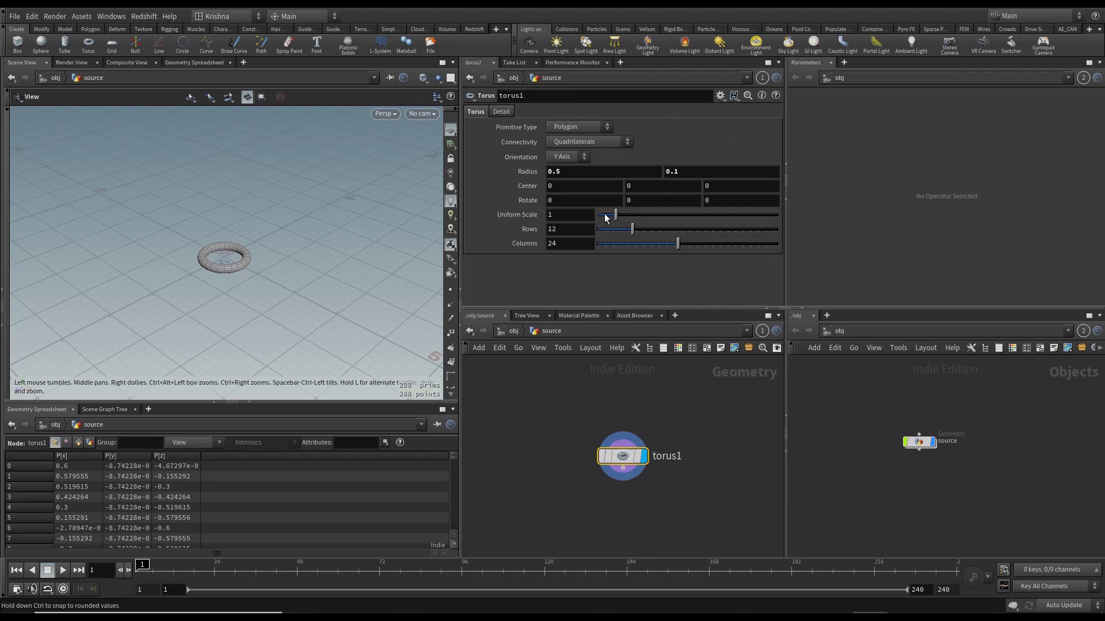
{"action": "double_click", "coordinate": [576, 231]}
{"action": "type", "text": "24"}
{"action": "key", "text": "Tab"}
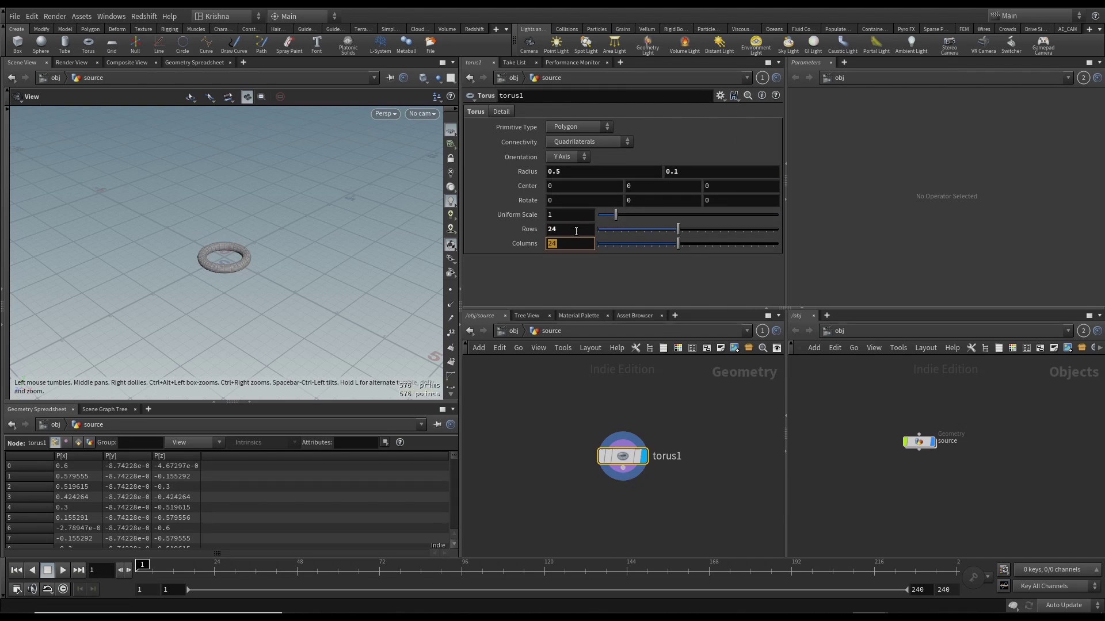
{"action": "type", "text": "48"}
{"action": "key", "text": "Return"}
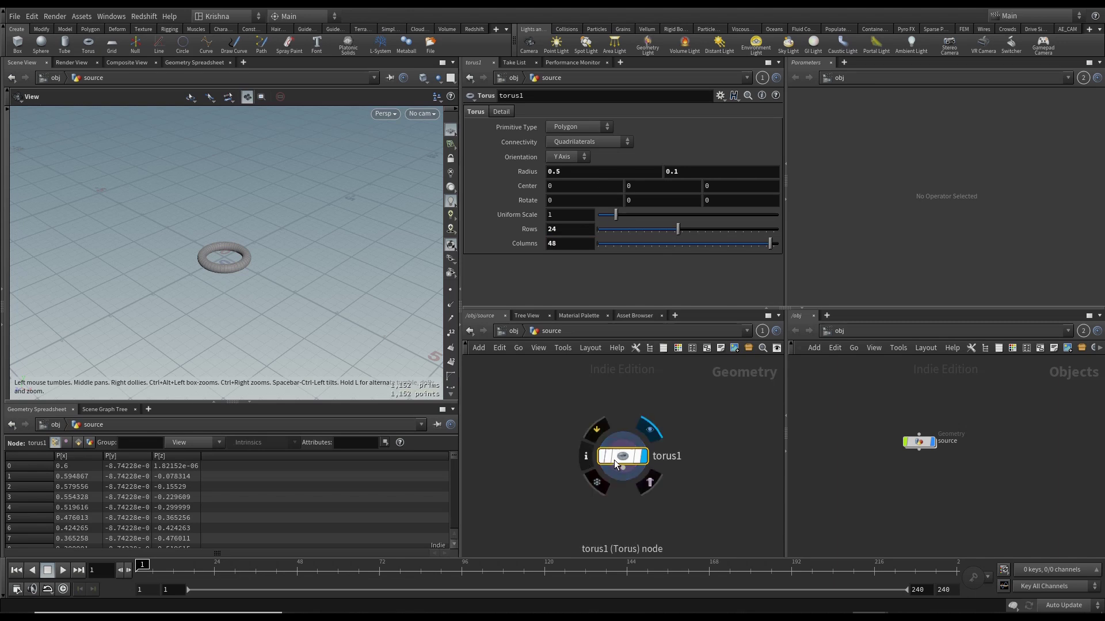
{"action": "left_click_drag", "start_coordinate": [613, 460], "coordinate": [616, 426]}
Add a transform node below torus1 and make it the displayed node.
{"action": "key", "text": "Tab"}
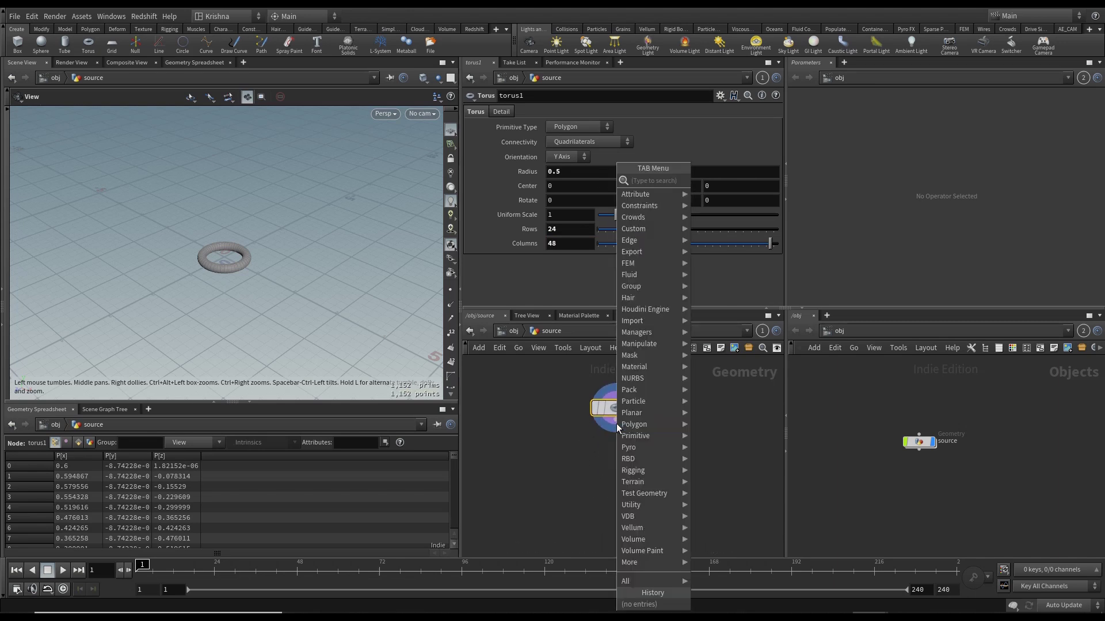
{"action": "type", "text": "transform"}
{"action": "key", "text": "Return"}
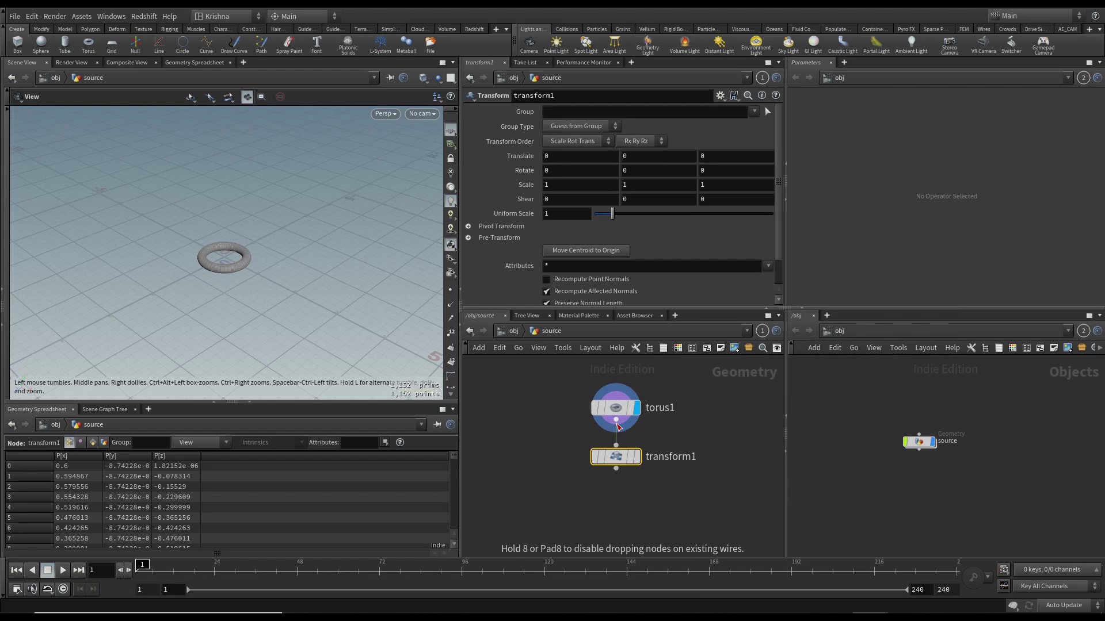
{"action": "left_click", "coordinate": [636, 456]}
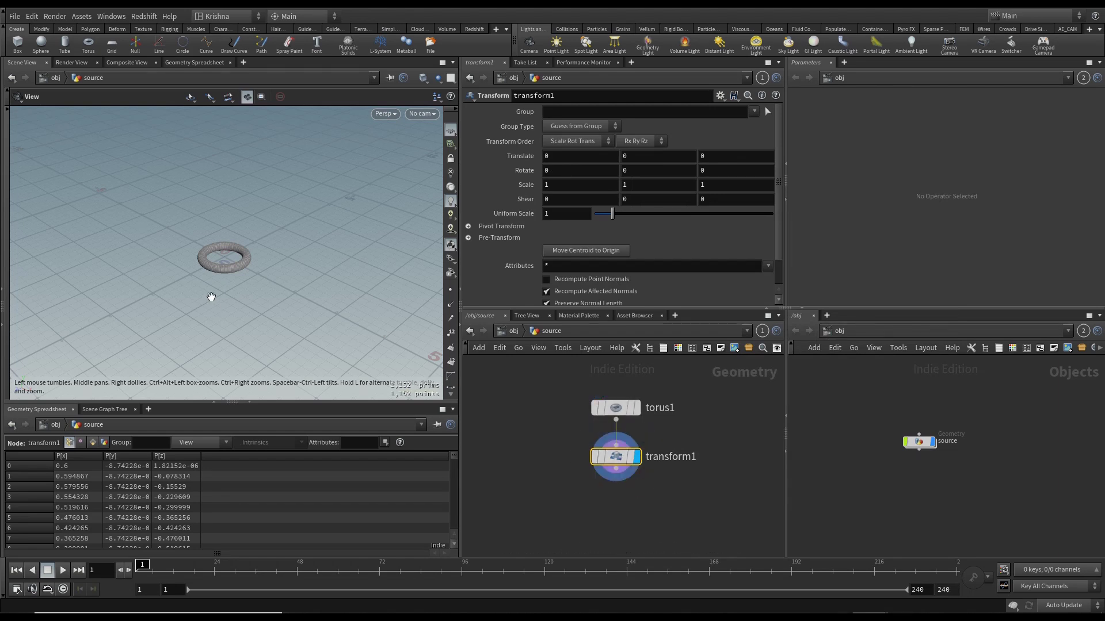
Set Translate Y to 0.1 so the torus rests on the ground grid.
{"action": "key", "text": "space+3"}
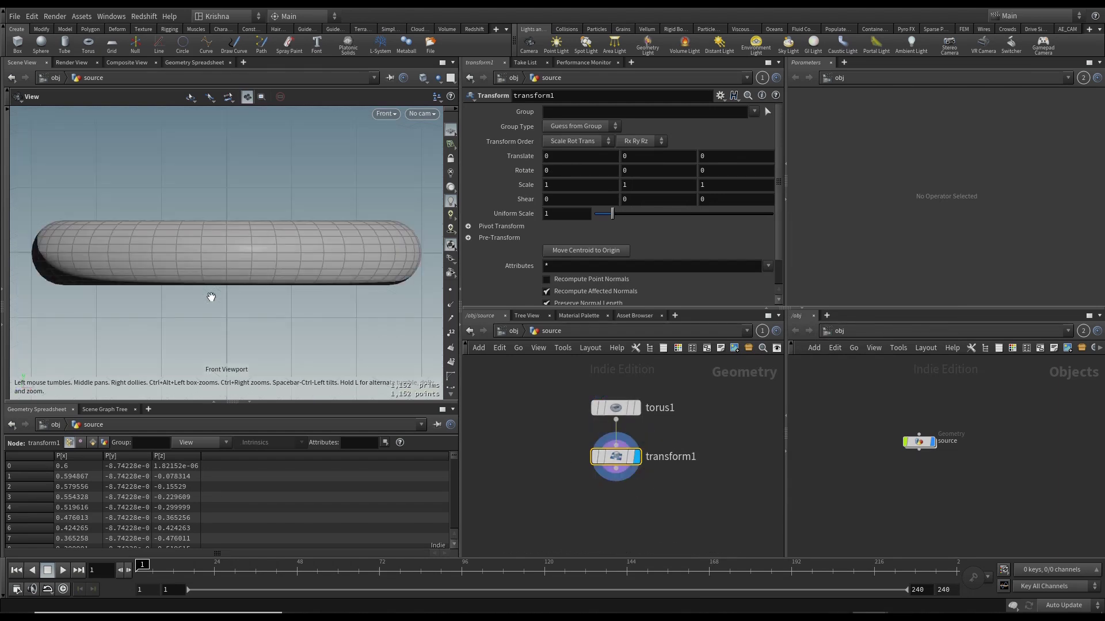
{"action": "scroll", "coordinate": [246, 244], "scroll_direction": "down", "scroll_amount": 4}
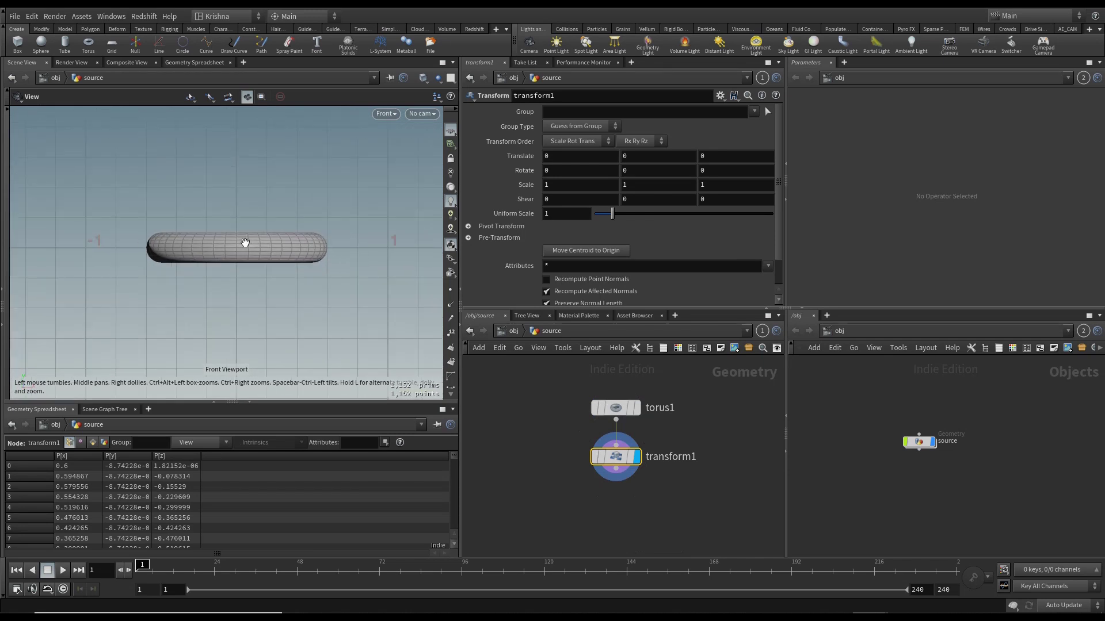
{"action": "left_click", "coordinate": [641, 154]}
{"action": "type", "text": "."}
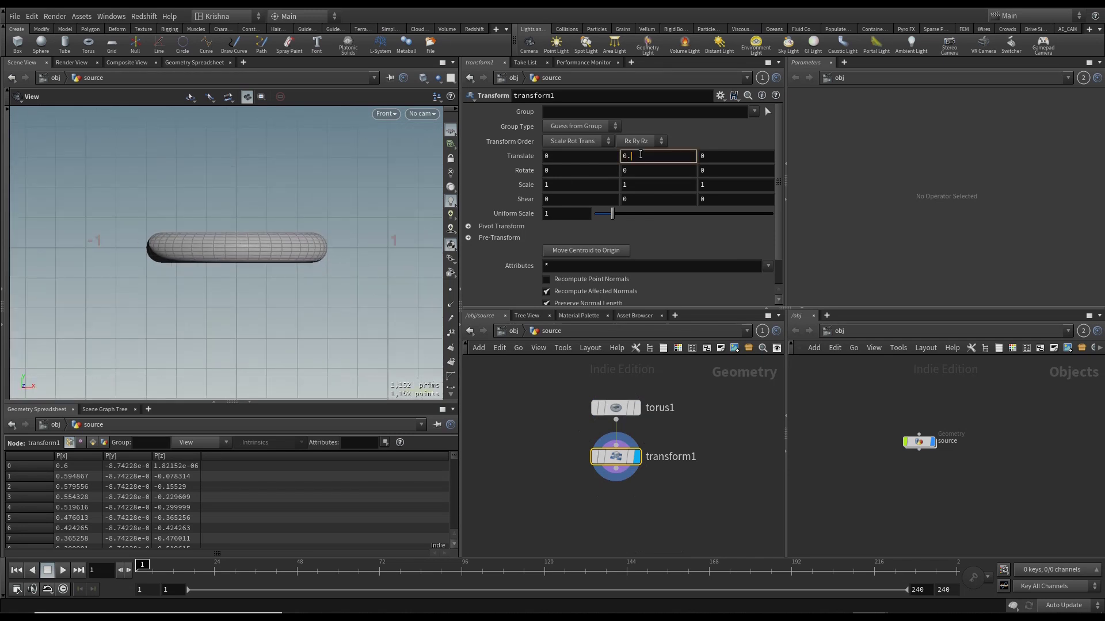
{"action": "type", "text": "1"}
{"action": "key", "text": "Return"}
{"action": "scroll", "coordinate": [243, 231], "scroll_direction": "up", "scroll_amount": 2}
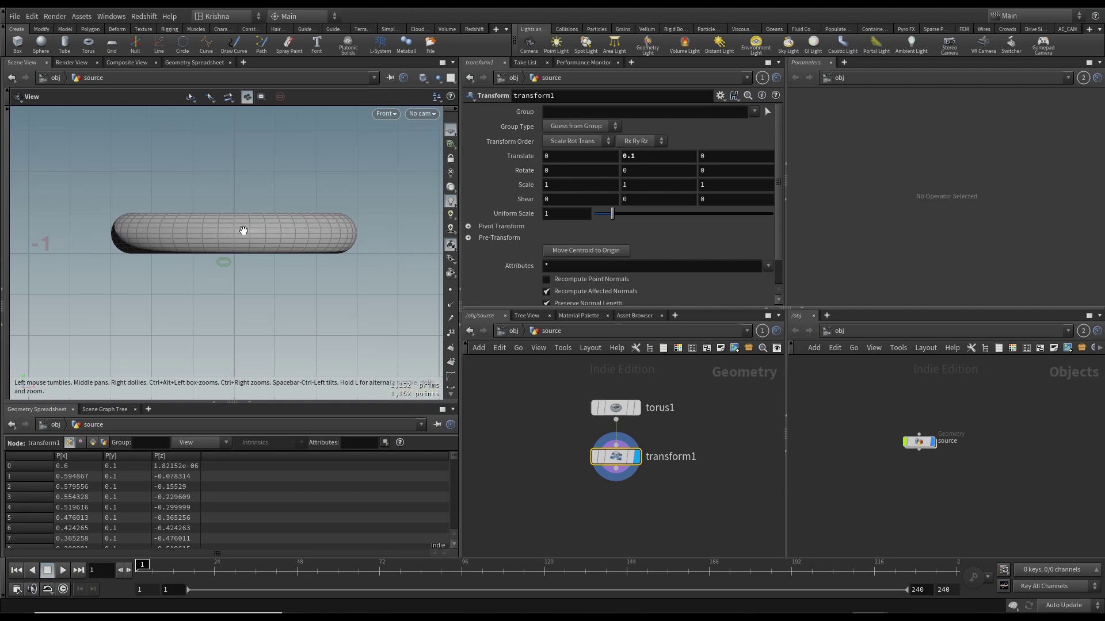
{"action": "scroll", "coordinate": [243, 271], "scroll_direction": "up", "scroll_amount": 2}
{"action": "key", "text": "space+1"}
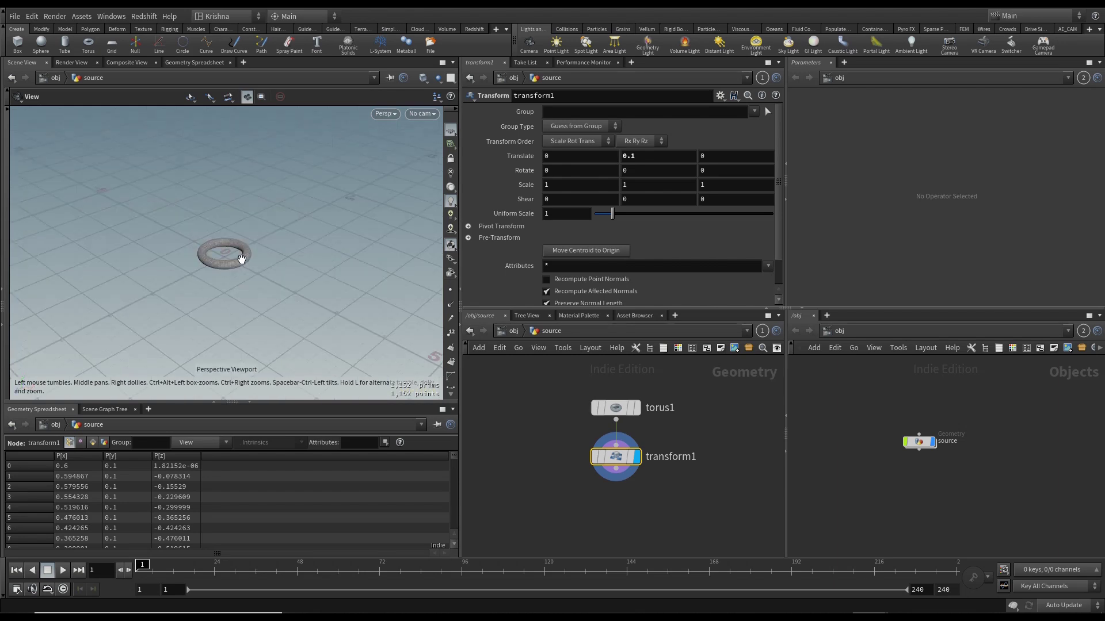
{"action": "mouse_move", "coordinate": [242, 266]}
{"action": "left_mouse_down"}
{"action": "mouse_move", "coordinate": [237, 276]}
{"action": "mouse_move", "coordinate": [236, 265]}
{"action": "left_mouse_up"}
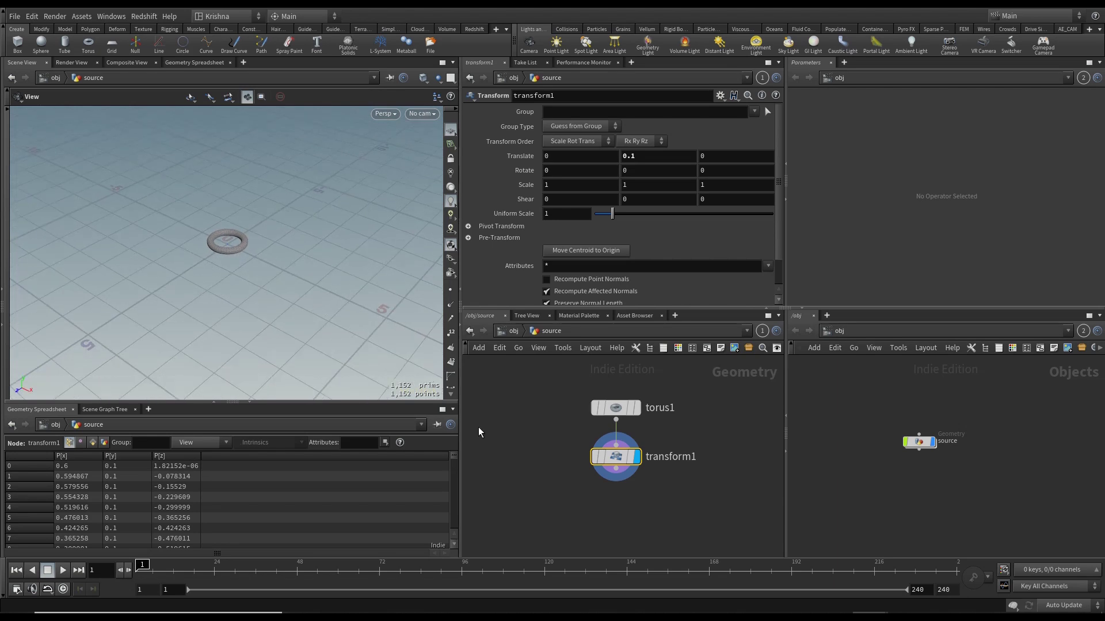
Convert the source torus into grains with the Vellum Grains shelf tool.
{"action": "left_click", "coordinate": [507, 331]}
{"action": "left_click_drag", "start_coordinate": [537, 506], "coordinate": [658, 397]}
{"action": "left_click", "coordinate": [647, 30]}
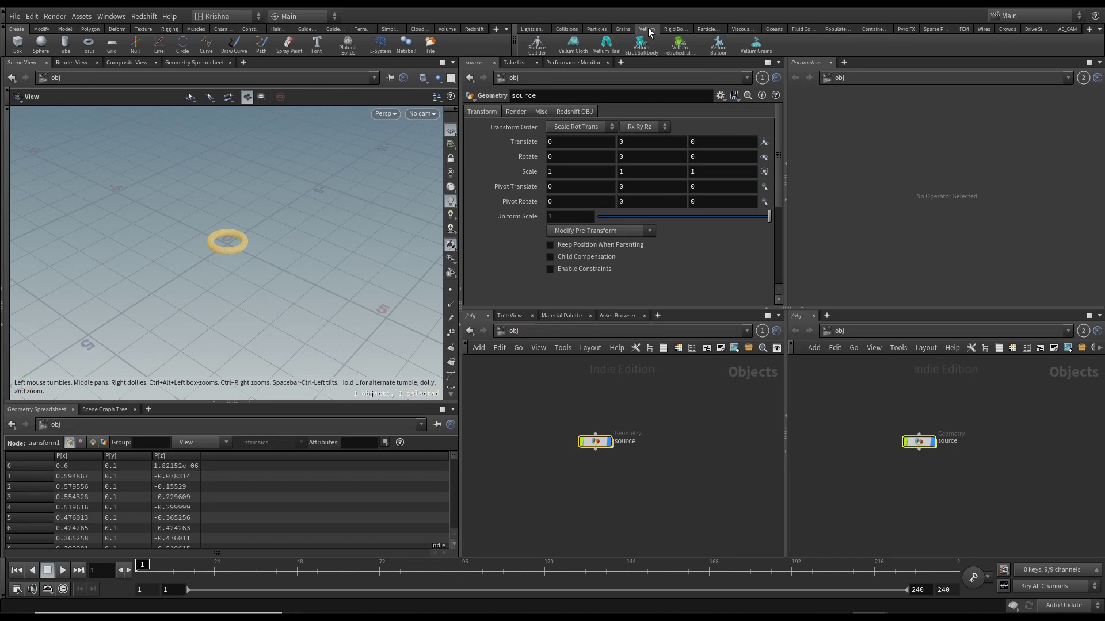
{"action": "left_click", "coordinate": [755, 45]}
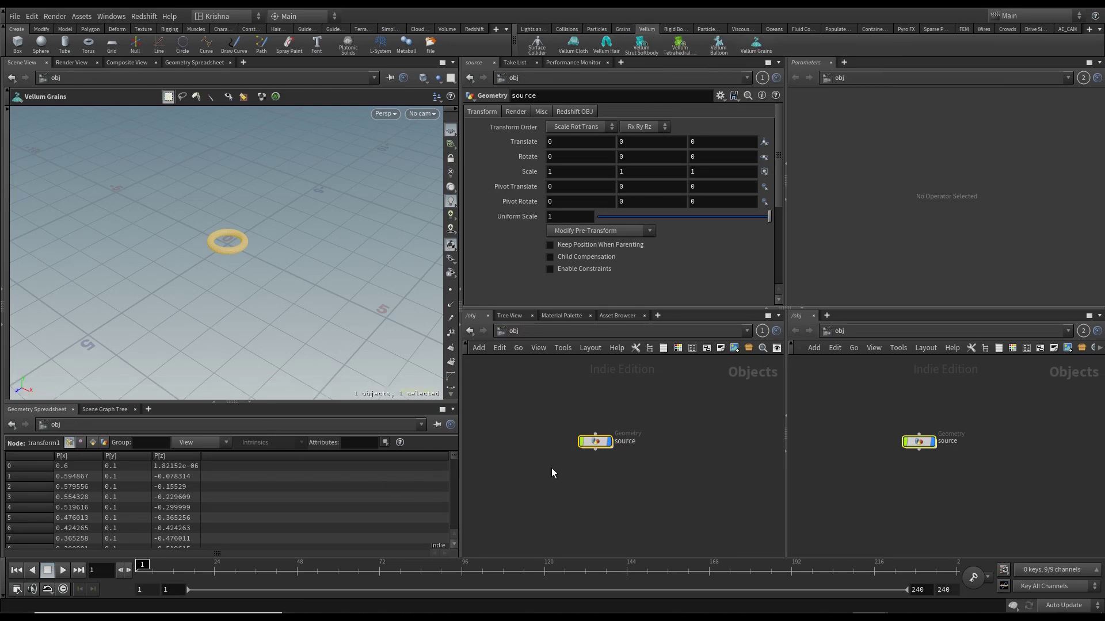
{"action": "middle_click_drag", "start_coordinate": [537, 469], "coordinate": [606, 517]}
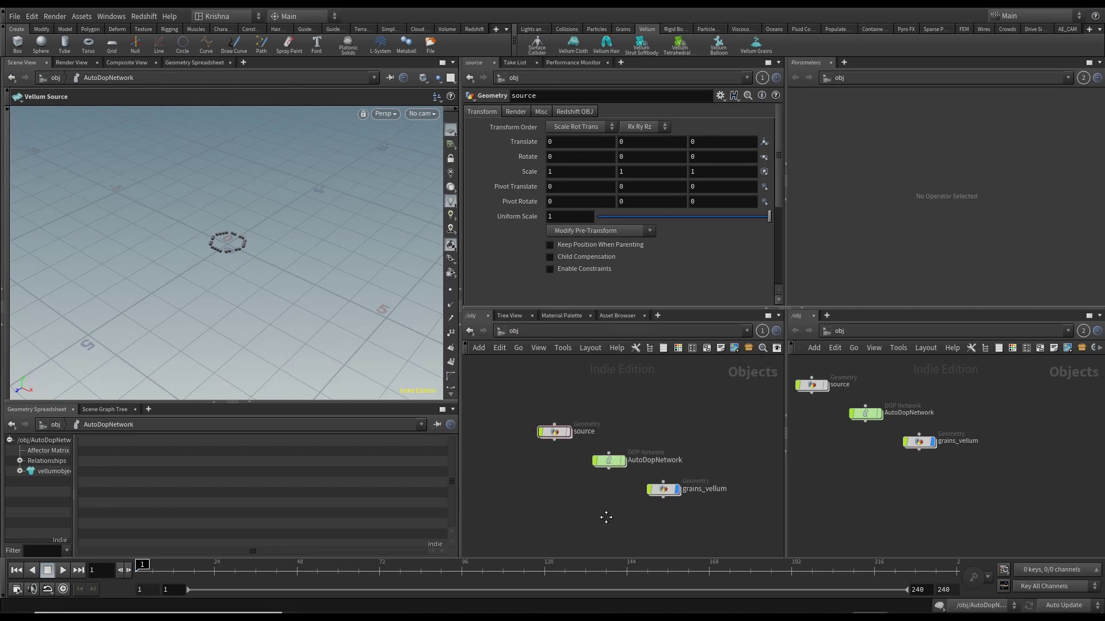
Inside source, make the GEO null the displayed output, placed below grain_constraints.
{"action": "double_click", "coordinate": [558, 432]}
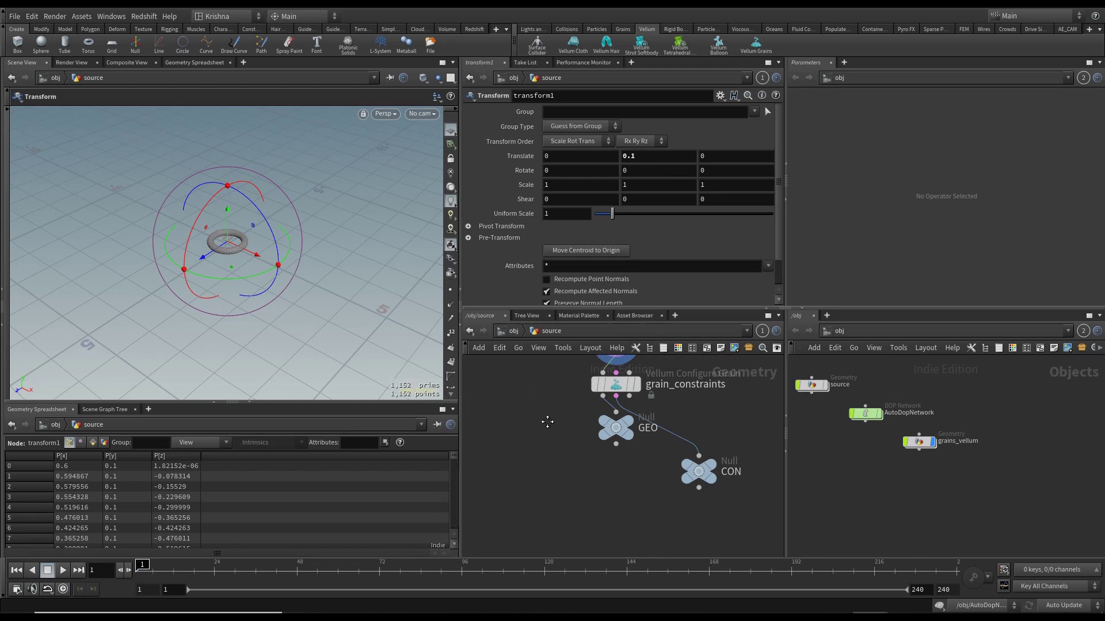
{"action": "mouse_move", "coordinate": [613, 433]}
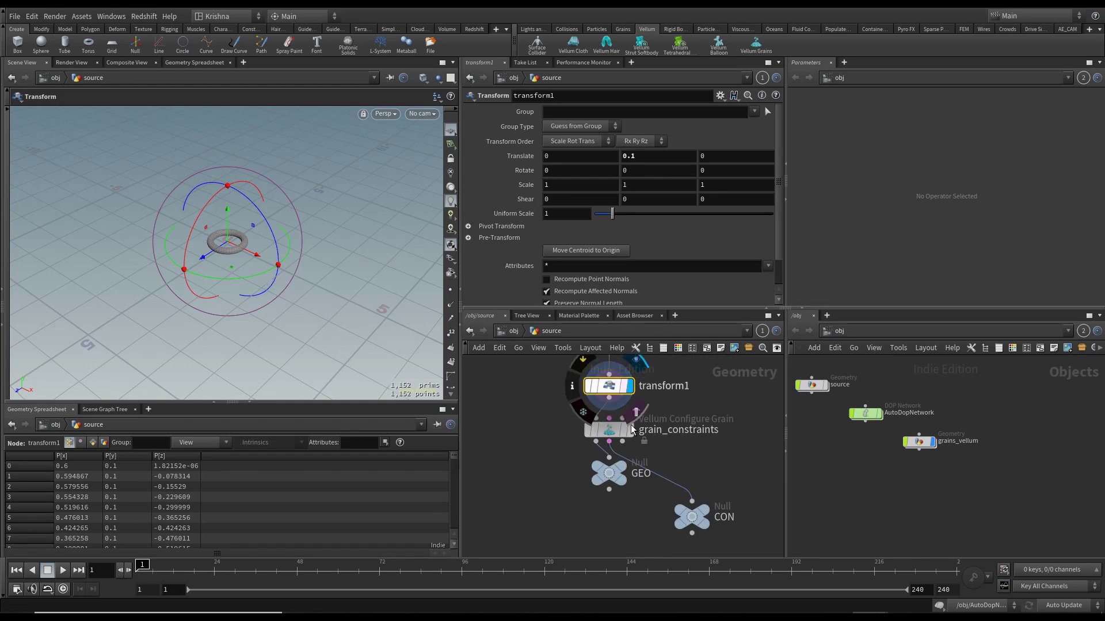
{"action": "left_click", "coordinate": [618, 469]}
{"action": "left_click_drag", "start_coordinate": [606, 476], "coordinate": [579, 495]}
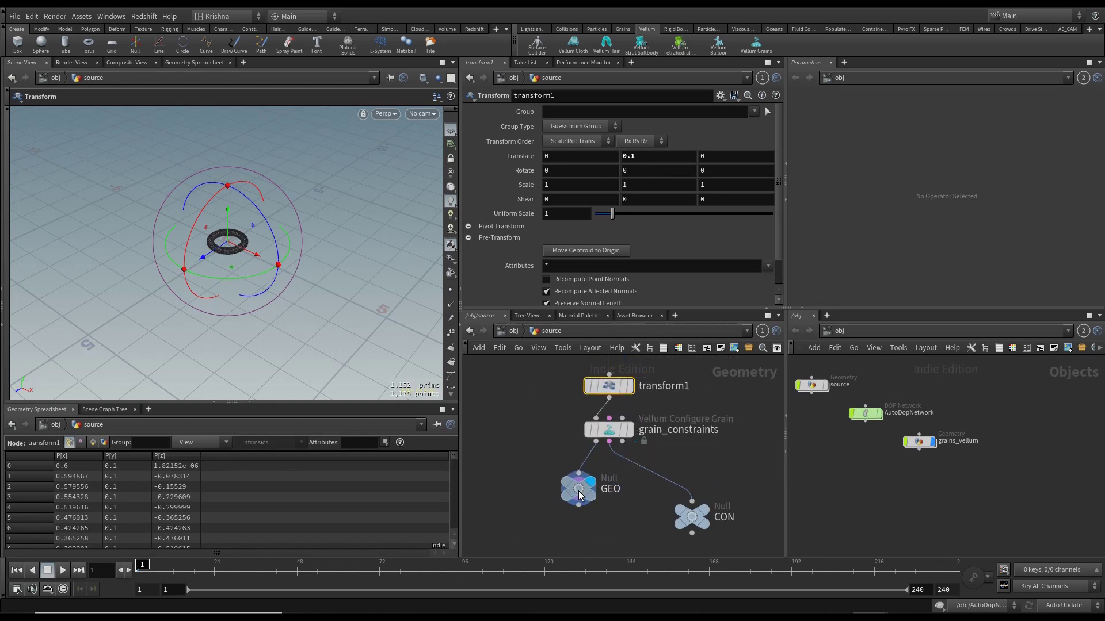
{"action": "left_click", "coordinate": [579, 495]}
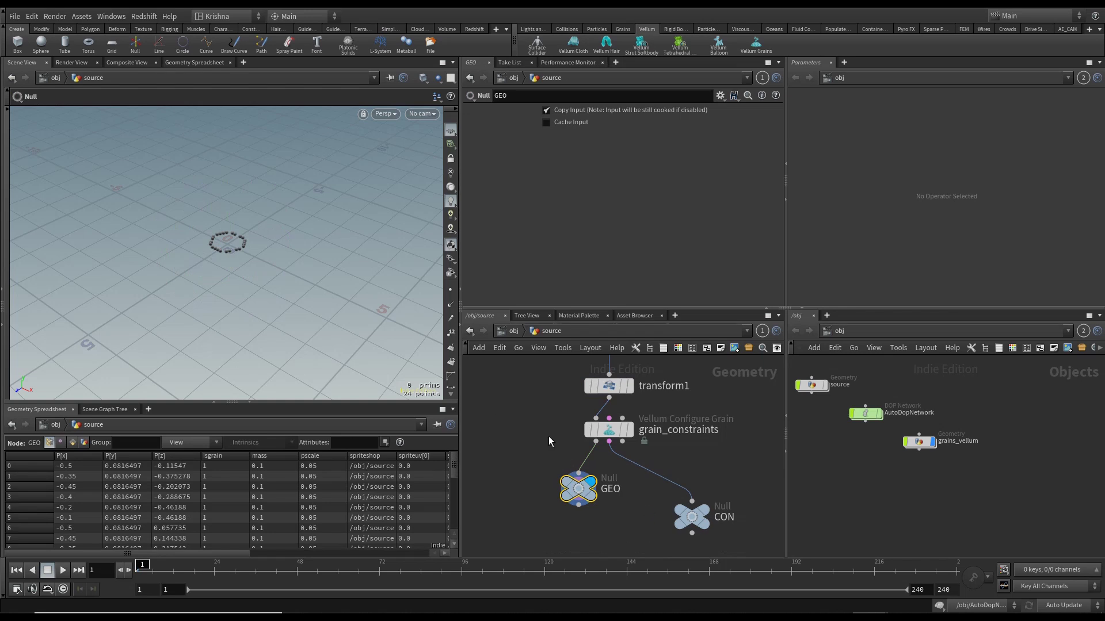
Set the grain_constraints Grain Size to 0.04.
{"action": "left_click", "coordinate": [601, 430]}
{"action": "left_click", "coordinate": [574, 123]}
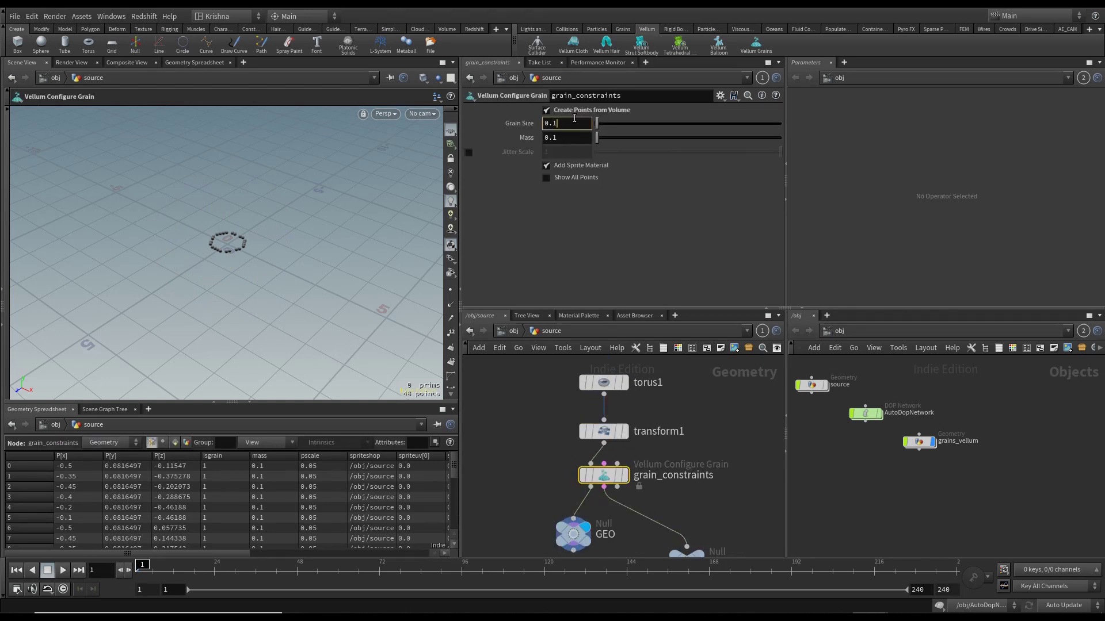
{"action": "type", "text": "0.04"}
{"action": "key", "text": "Return"}
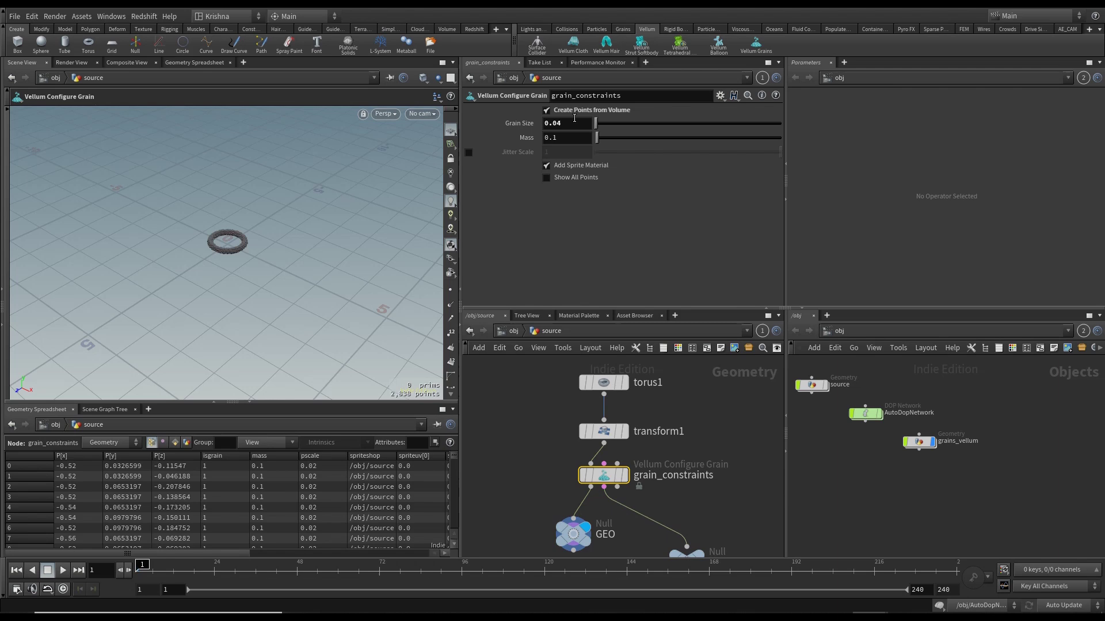
{"action": "key", "text": "Escape"}
{"action": "scroll", "coordinate": [222, 242], "scroll_direction": "up", "scroll_amount": 3}
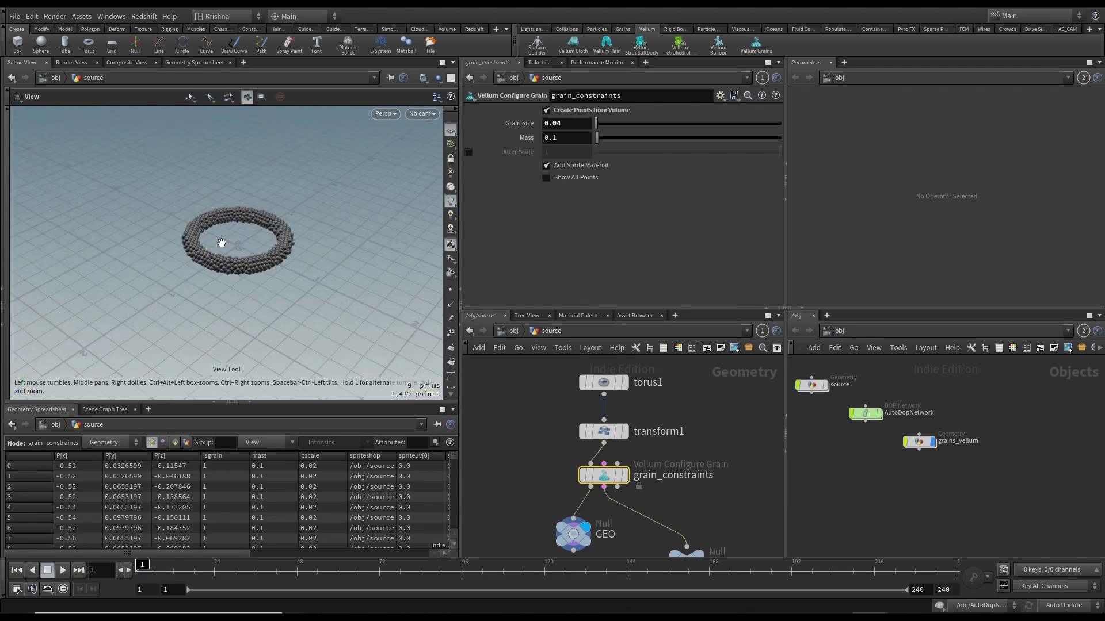
{"action": "left_click_drag", "start_coordinate": [240, 237], "coordinate": [271, 247]}
Enable Jitter Scale on grain_constraints, then enter the AutoDopNetwork.
{"action": "left_click", "coordinate": [603, 382]}
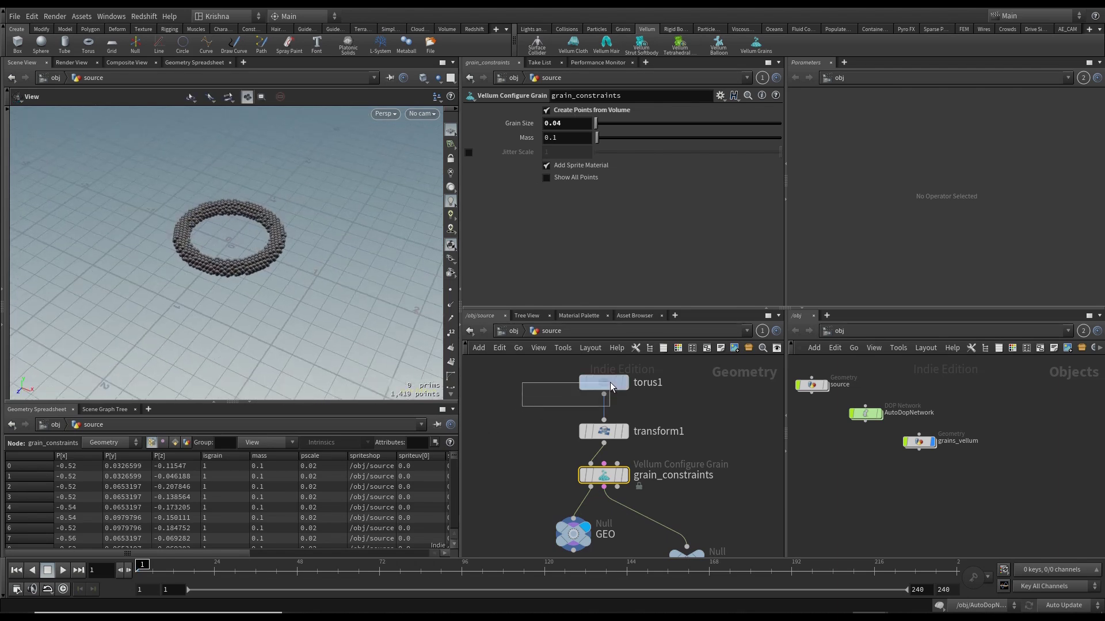
{"action": "left_click", "coordinate": [595, 475]}
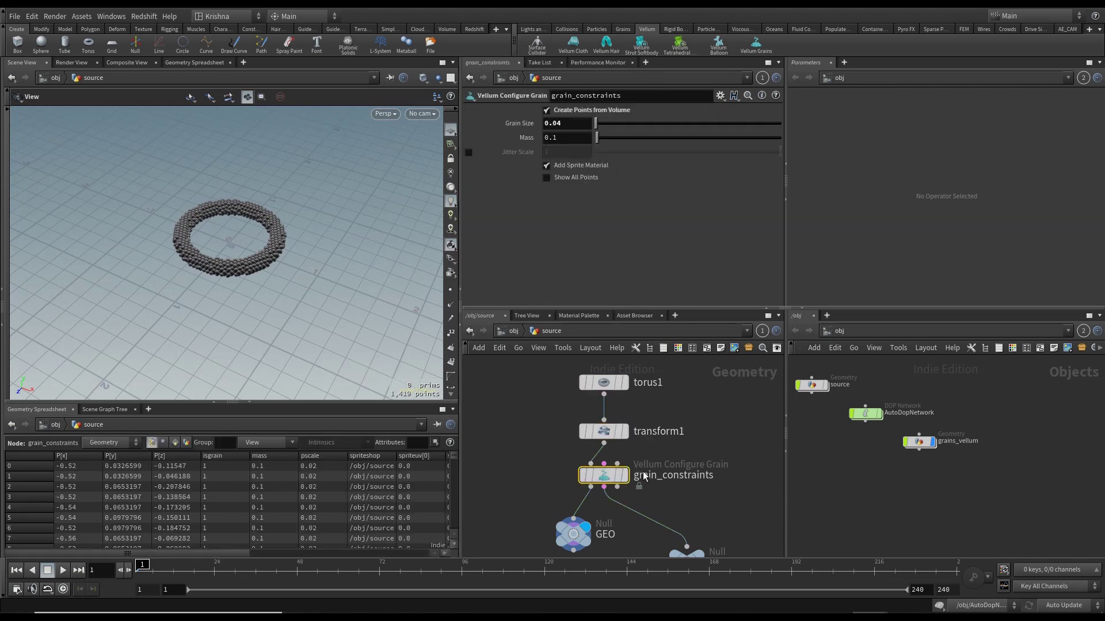
{"action": "left_click", "coordinate": [469, 153]}
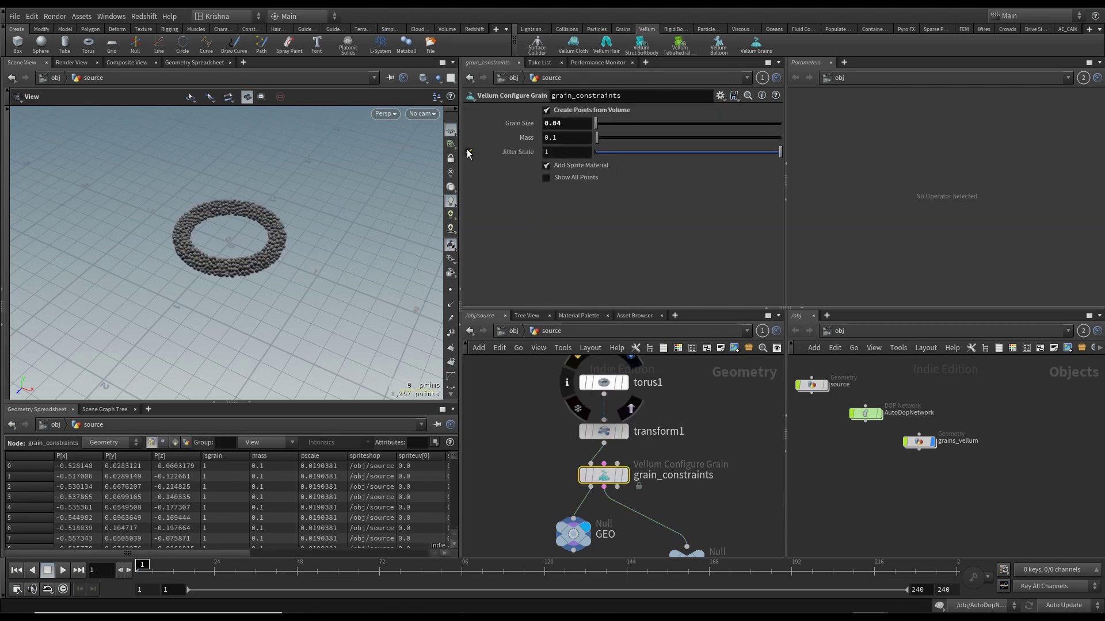
{"action": "mouse_move", "coordinate": [244, 271]}
{"action": "left_mouse_down"}
{"action": "mouse_move", "coordinate": [245, 212]}
{"action": "mouse_move", "coordinate": [247, 271]}
{"action": "left_mouse_up"}
{"action": "key", "text": "u"}
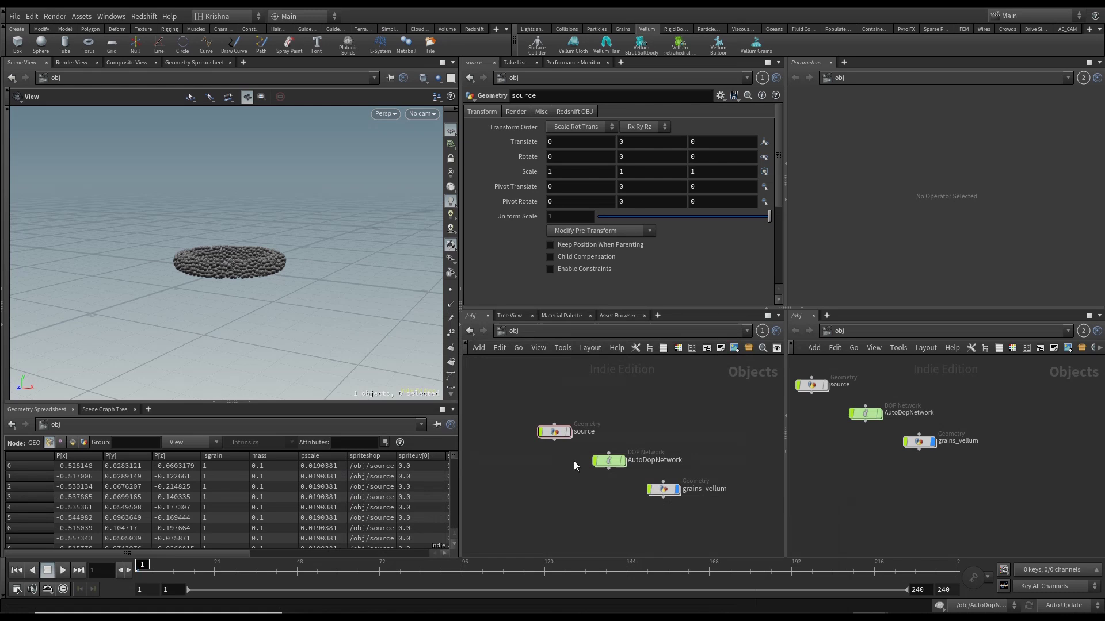
{"action": "double_click", "coordinate": [592, 459]}
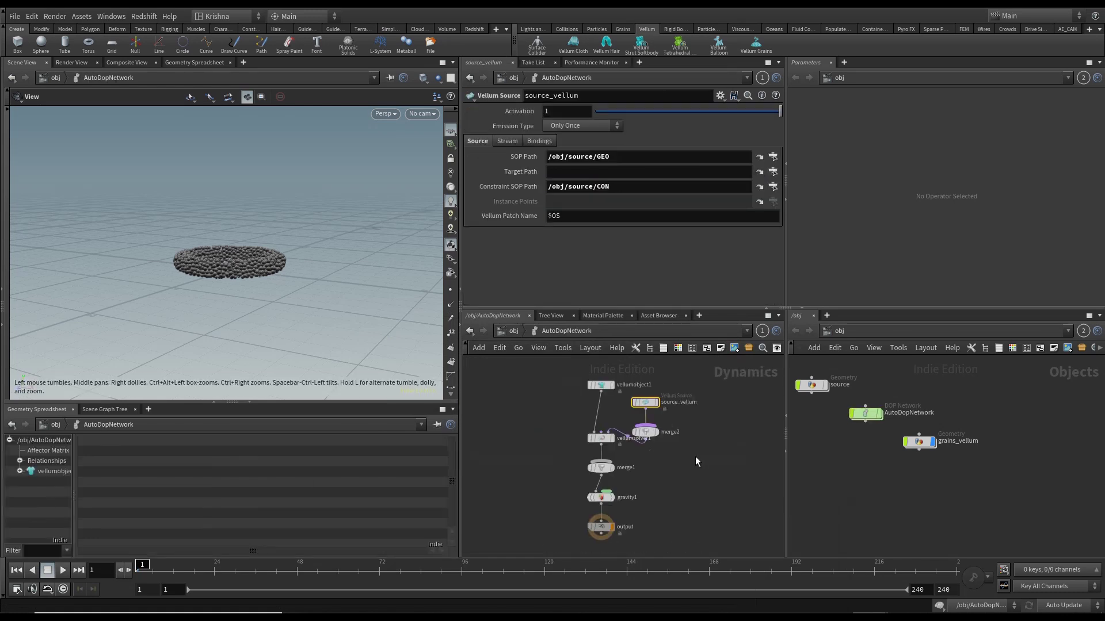
Set vellumsolver1 Substeps to 10.
{"action": "key", "text": "l"}
{"action": "key", "text": "l"}
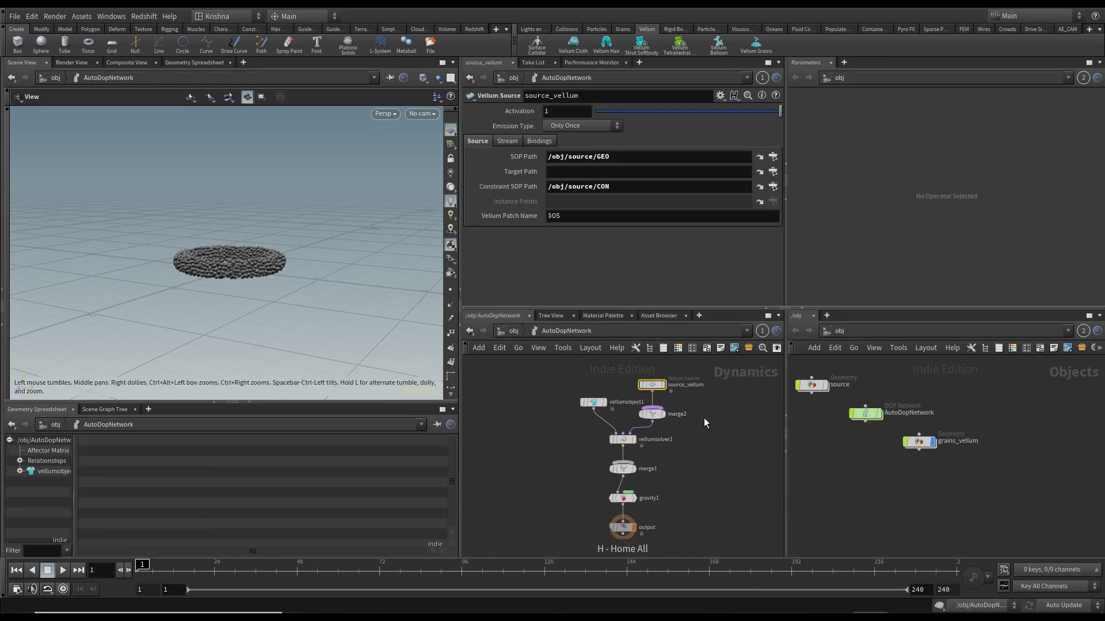
{"action": "left_click", "coordinate": [624, 439]}
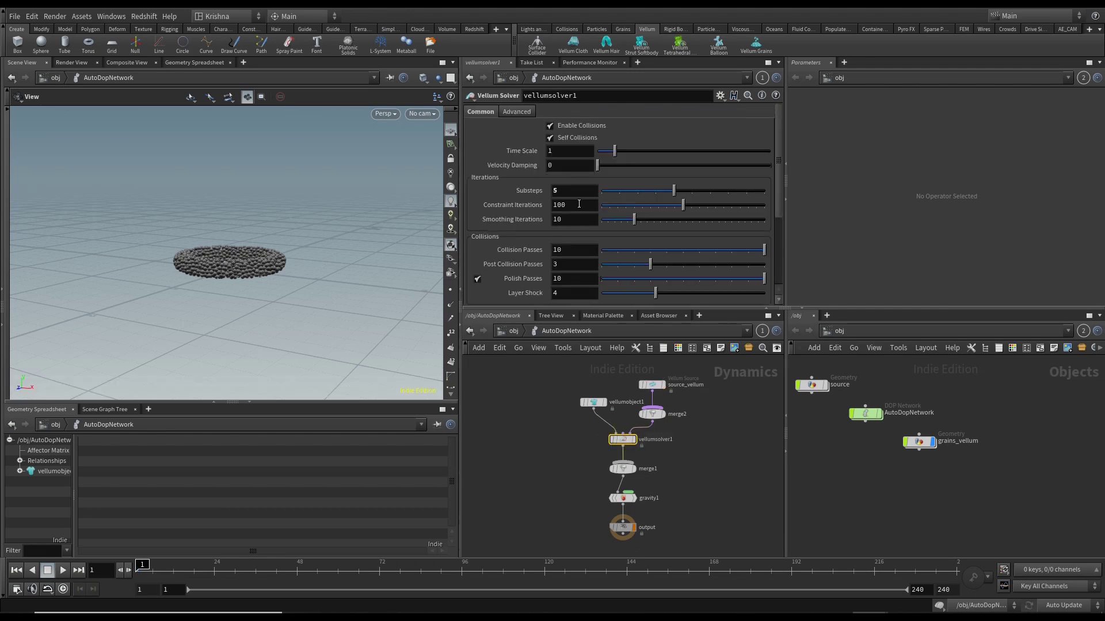
{"action": "left_click", "coordinate": [574, 192]}
{"action": "type", "text": "10"}
{"action": "key", "text": "Return"}
{"action": "scroll", "coordinate": [536, 254], "scroll_direction": "down", "scroll_amount": 2}
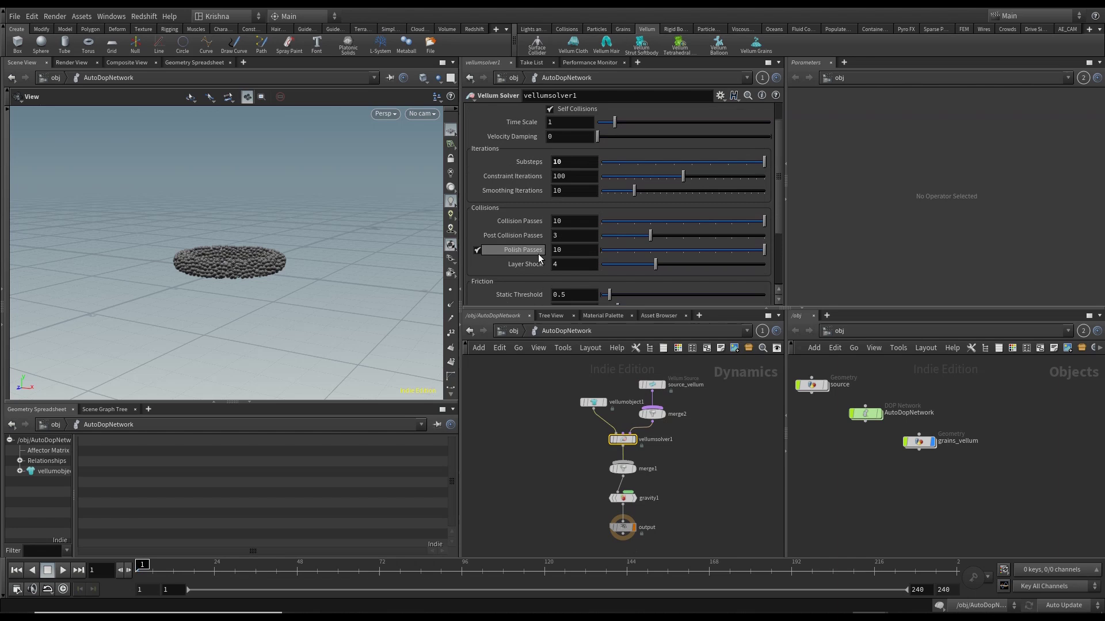
{"action": "scroll", "coordinate": [537, 254], "scroll_direction": "up", "scroll_amount": 3}
Expand Grain Collisions and try an Attraction Weight of 1.
{"action": "left_click", "coordinate": [507, 157]}
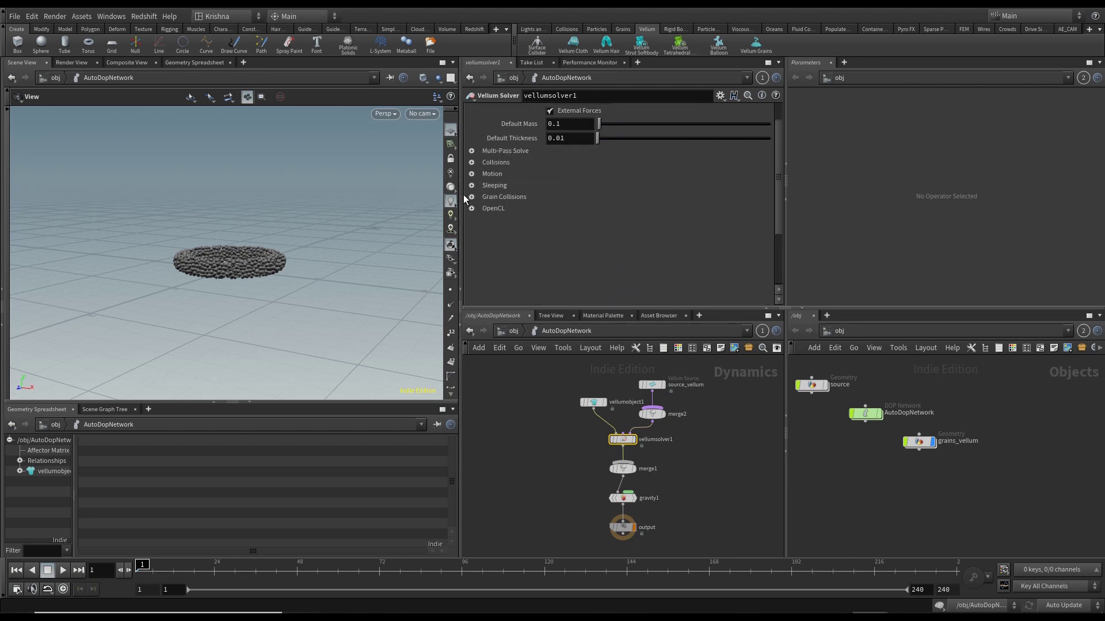
{"action": "left_click", "coordinate": [471, 197]}
{"action": "scroll", "coordinate": [505, 219], "scroll_direction": "down", "scroll_amount": 2}
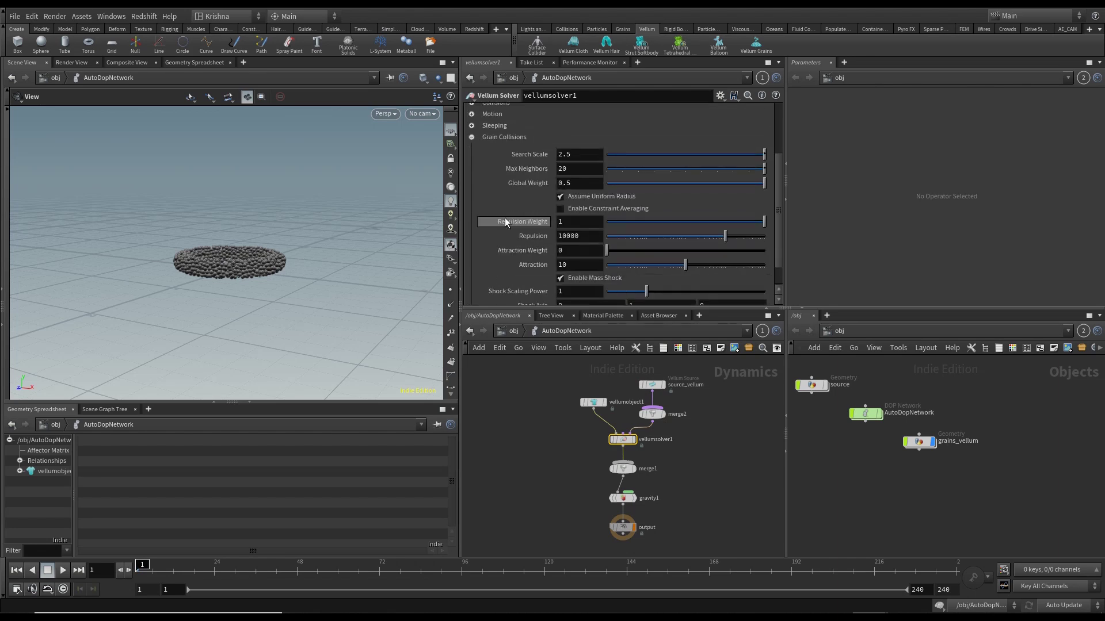
{"action": "left_click", "coordinate": [567, 249]}
{"action": "type", "text": "1"}
{"action": "key", "text": "Return"}
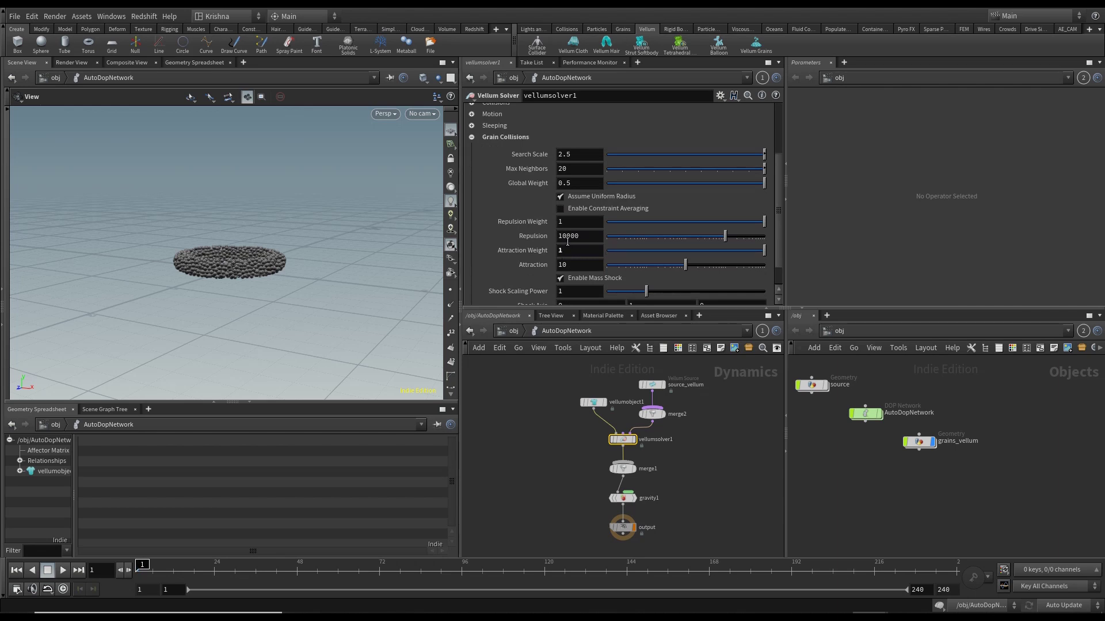
Set the Grain Collisions Attraction Weight back to 0.
{"action": "key", "text": "1"}
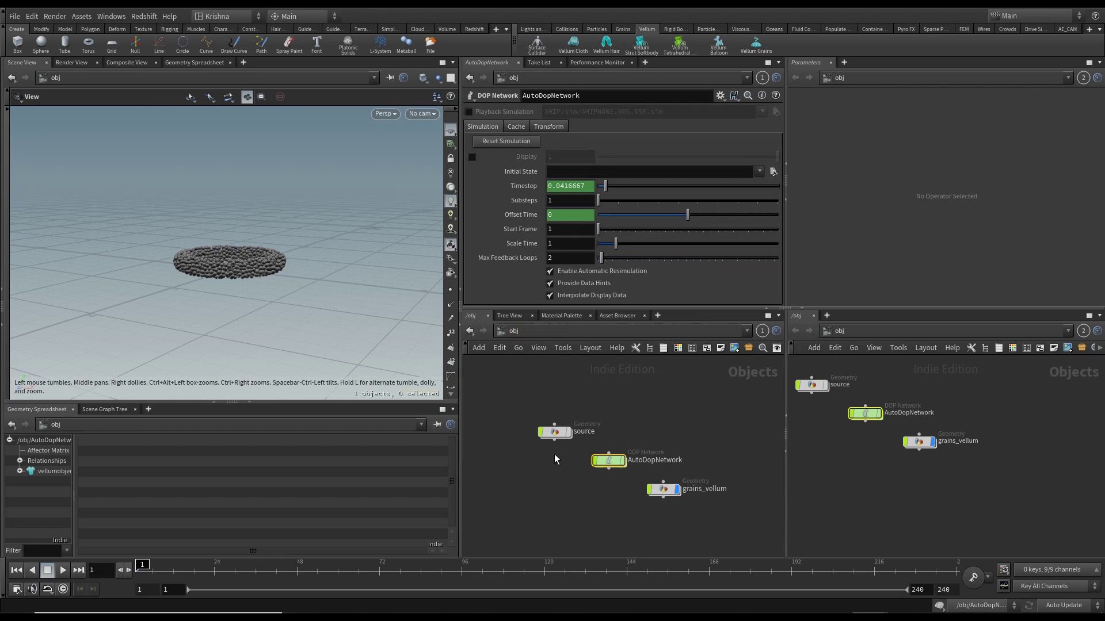
{"action": "key", "text": "2"}
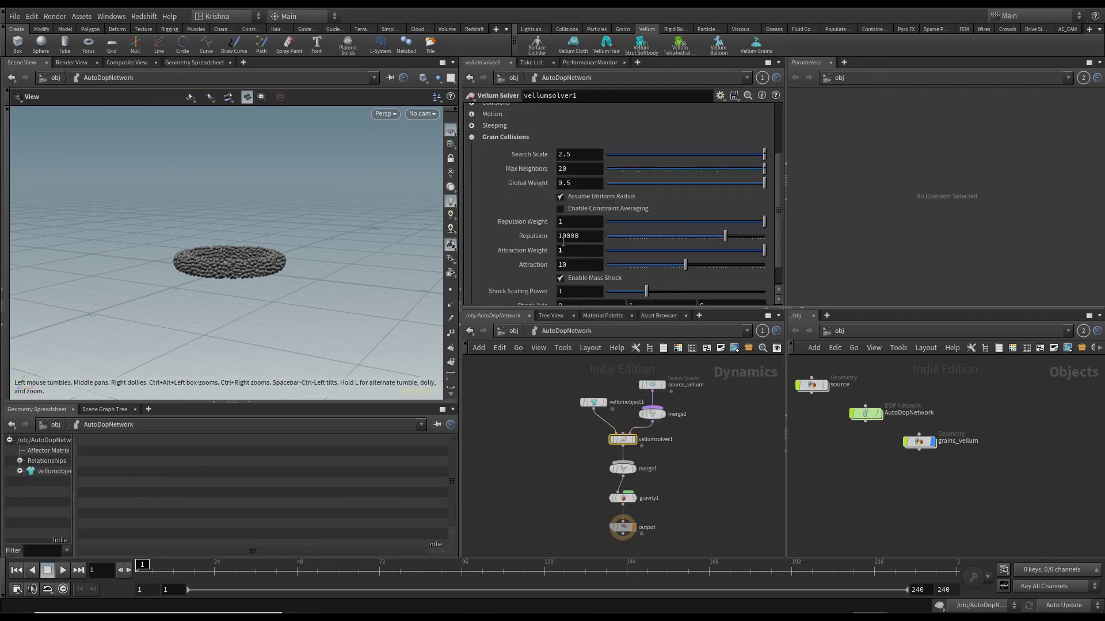
{"action": "double_click", "coordinate": [563, 251]}
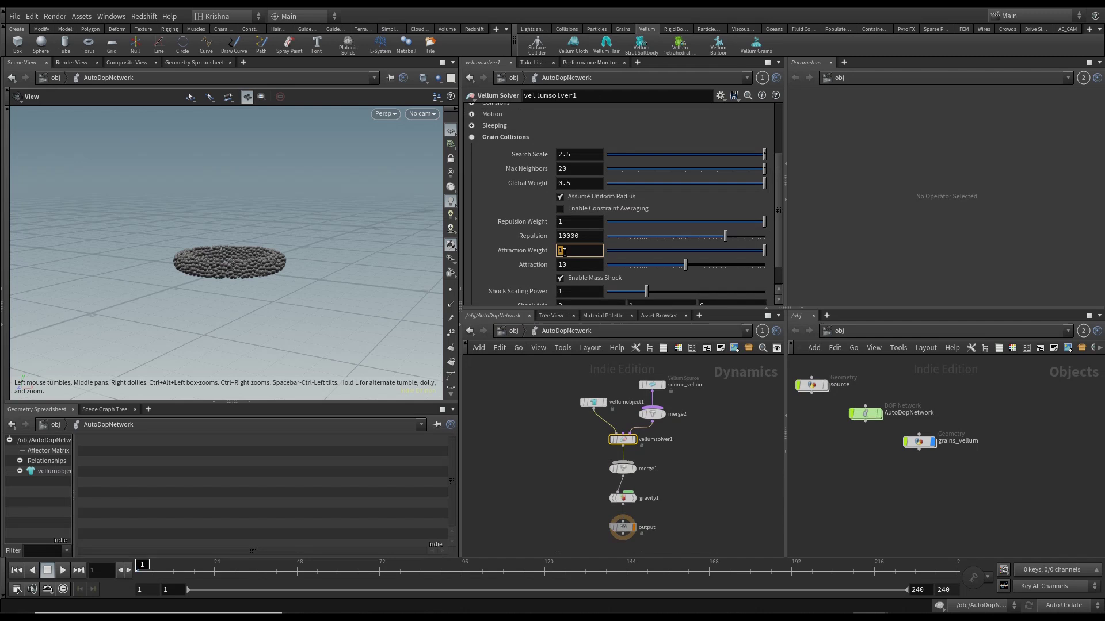
{"action": "left_click", "coordinate": [550, 448]}
{"action": "double_click", "coordinate": [570, 250]}
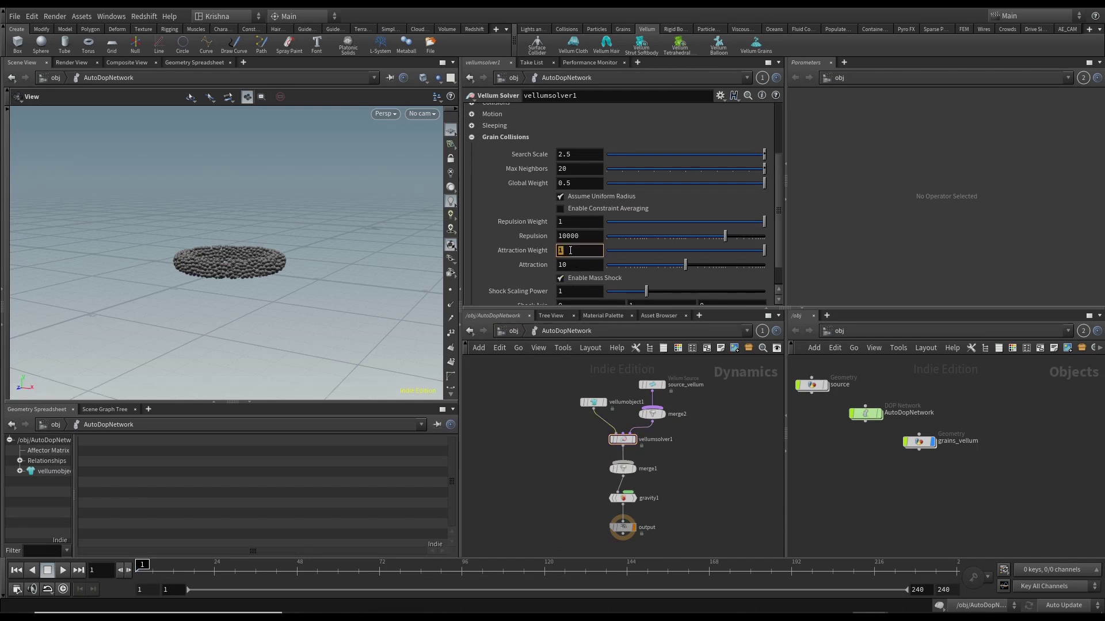
{"action": "type", "text": "0"}
{"action": "key", "text": "Return"}
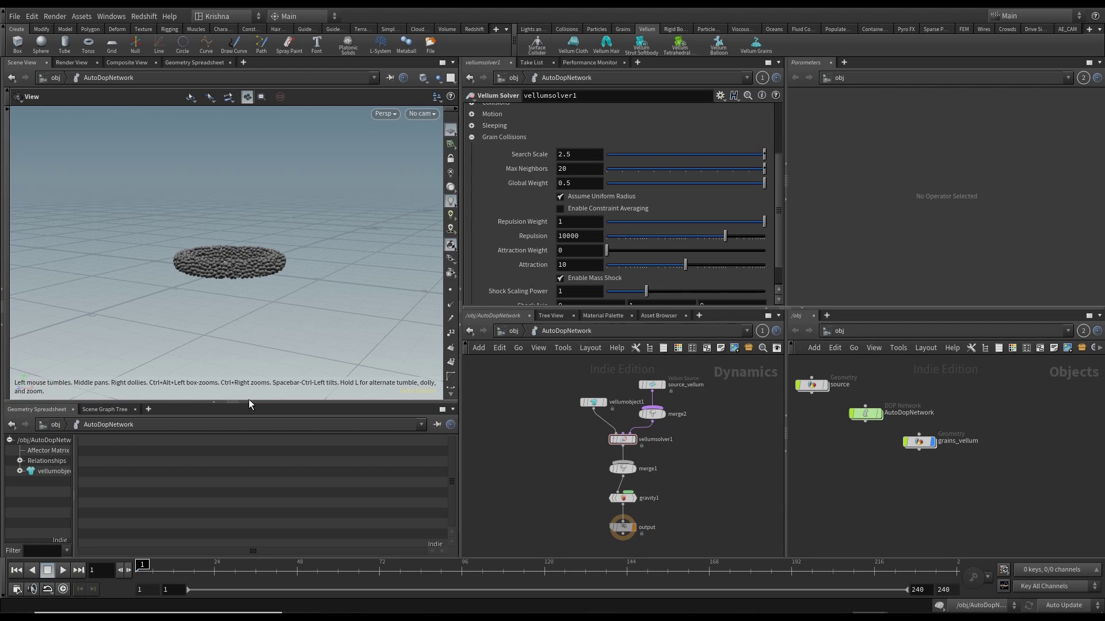
Add a ground plane collider to the grain simulation.
{"action": "left_click", "coordinate": [250, 402]}
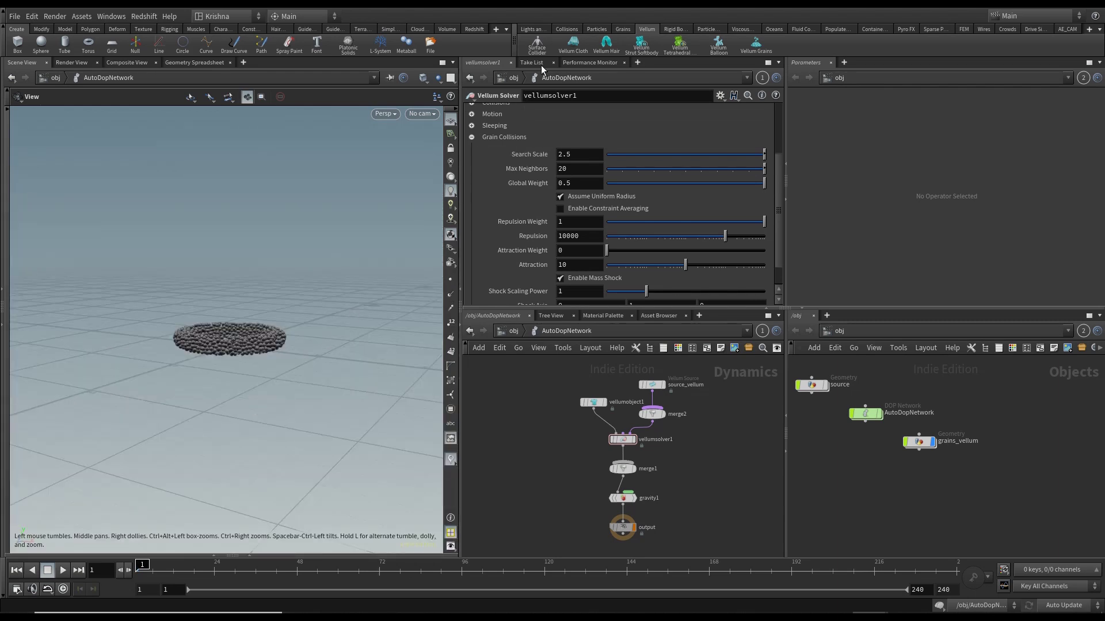
{"action": "left_click", "coordinate": [566, 29]}
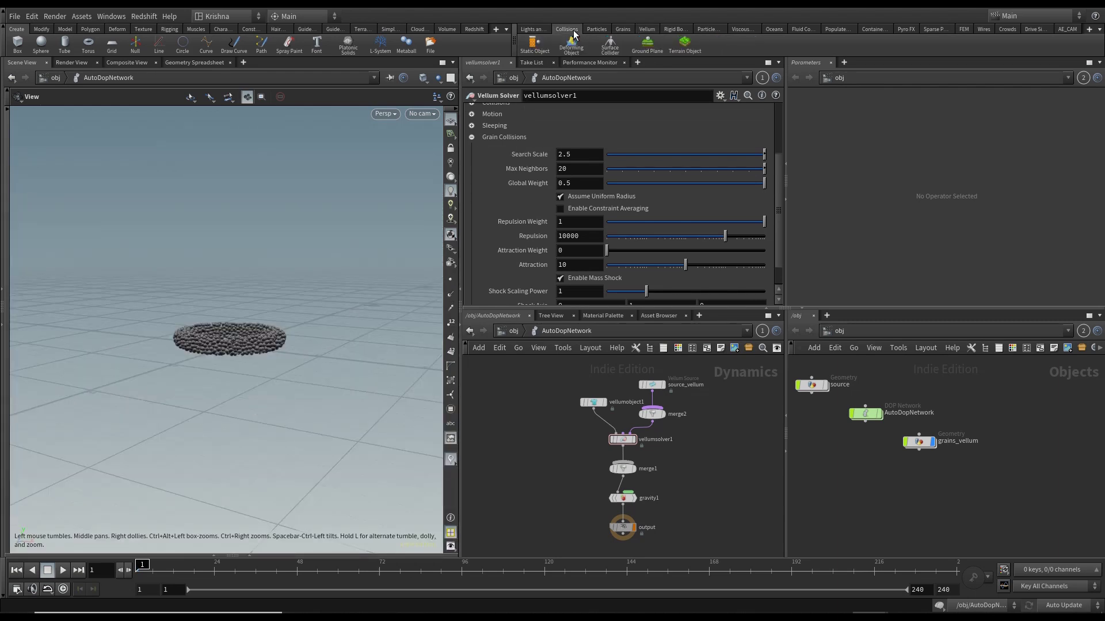
{"action": "left_click", "coordinate": [650, 49]}
{"action": "key", "text": "Escape"}
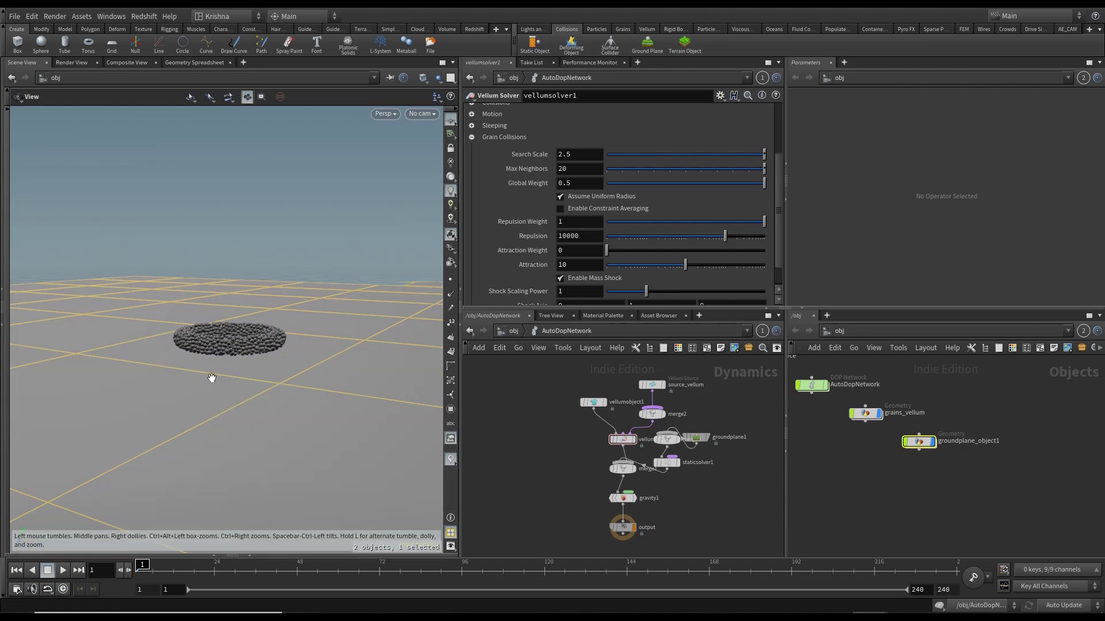
{"action": "left_click_drag", "start_coordinate": [211, 379], "coordinate": [244, 378]}
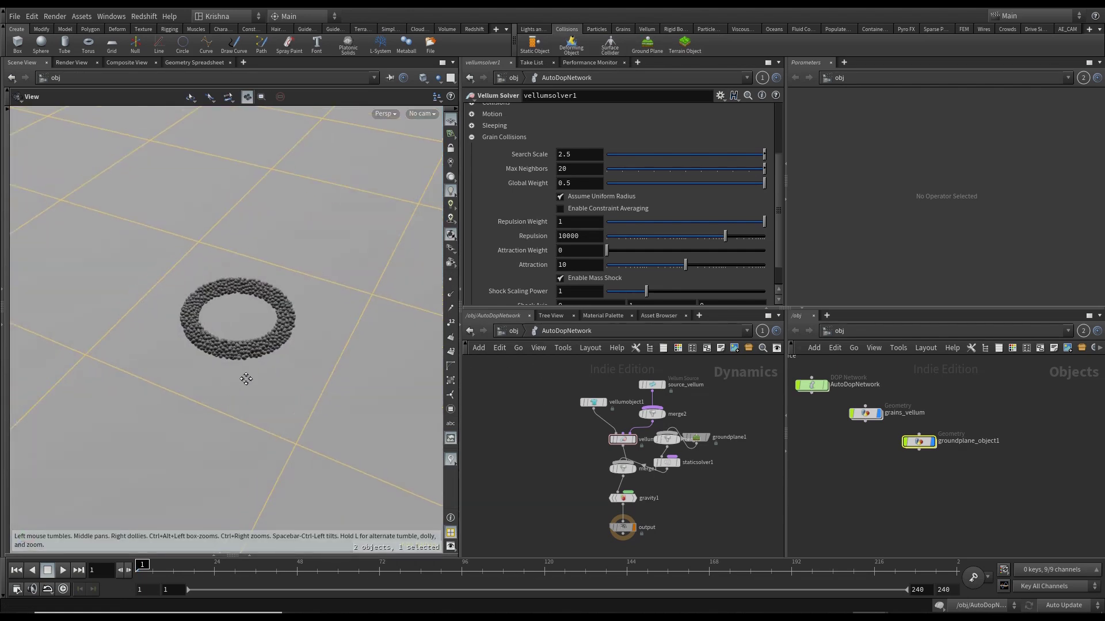
Create camera cam1 from the current view looking down on the ring.
{"action": "left_click", "coordinate": [539, 30]}
{"action": "left_click", "coordinate": [529, 43]}
{"action": "left_click", "coordinate": [242, 339]}
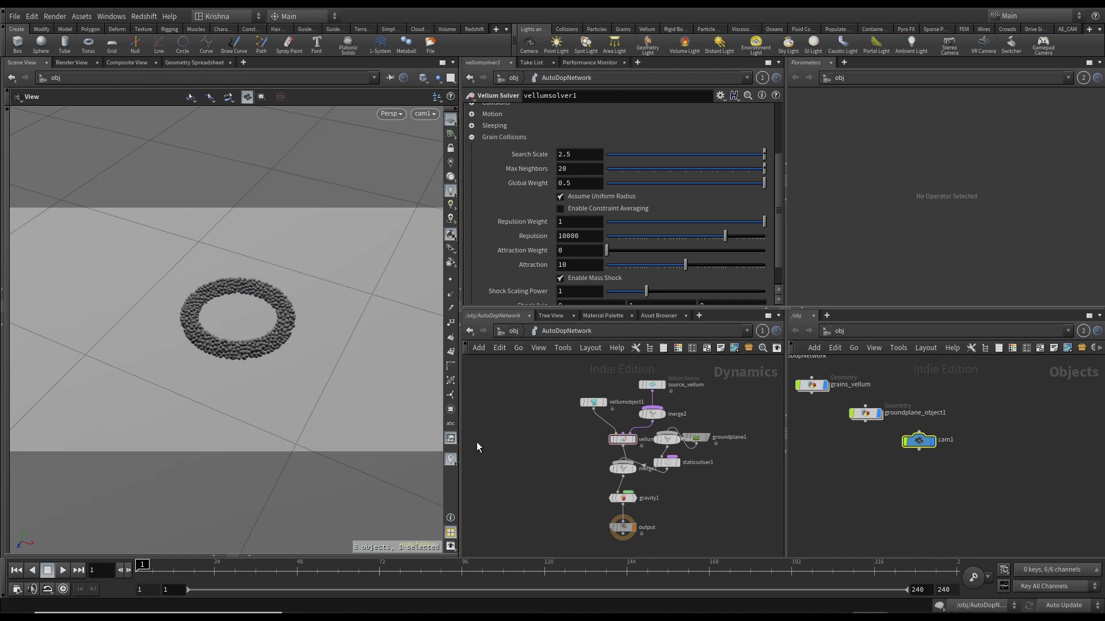
{"action": "left_click", "coordinate": [564, 440]}
{"action": "key", "text": "l"}
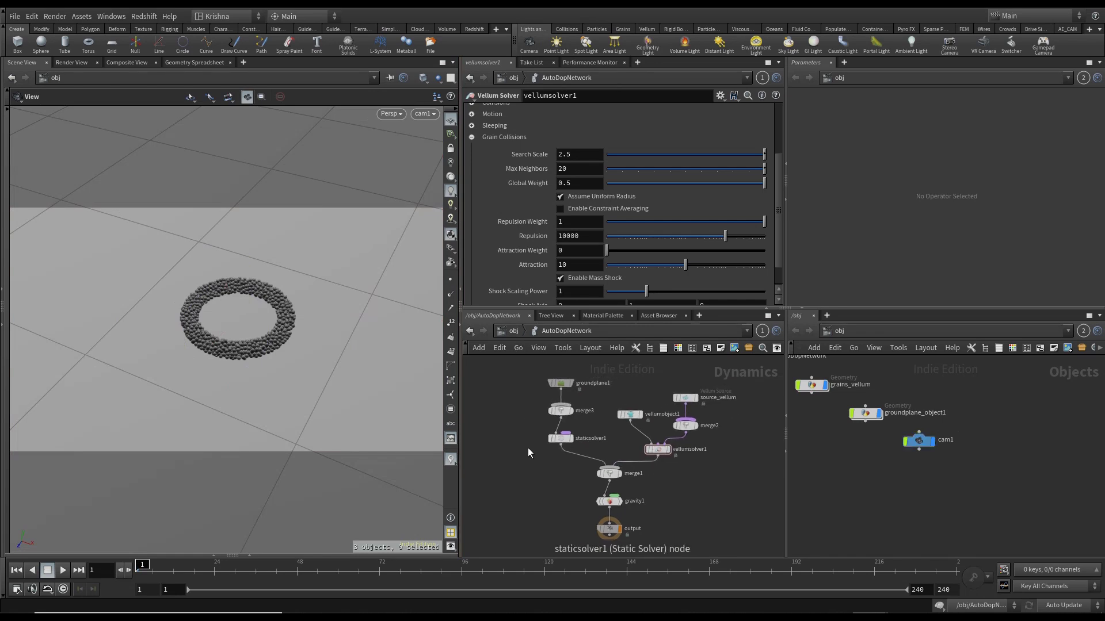
Play the grain simulation, reset to frame 1, and return to object level.
{"action": "left_click", "coordinate": [63, 571]}
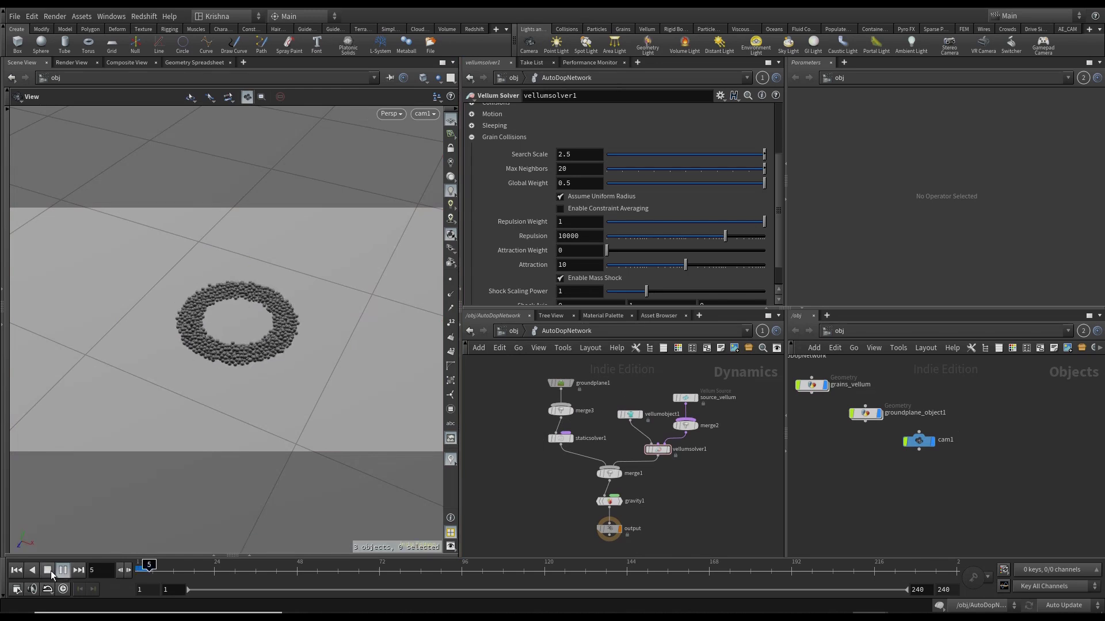
{"action": "left_click", "coordinate": [51, 570]}
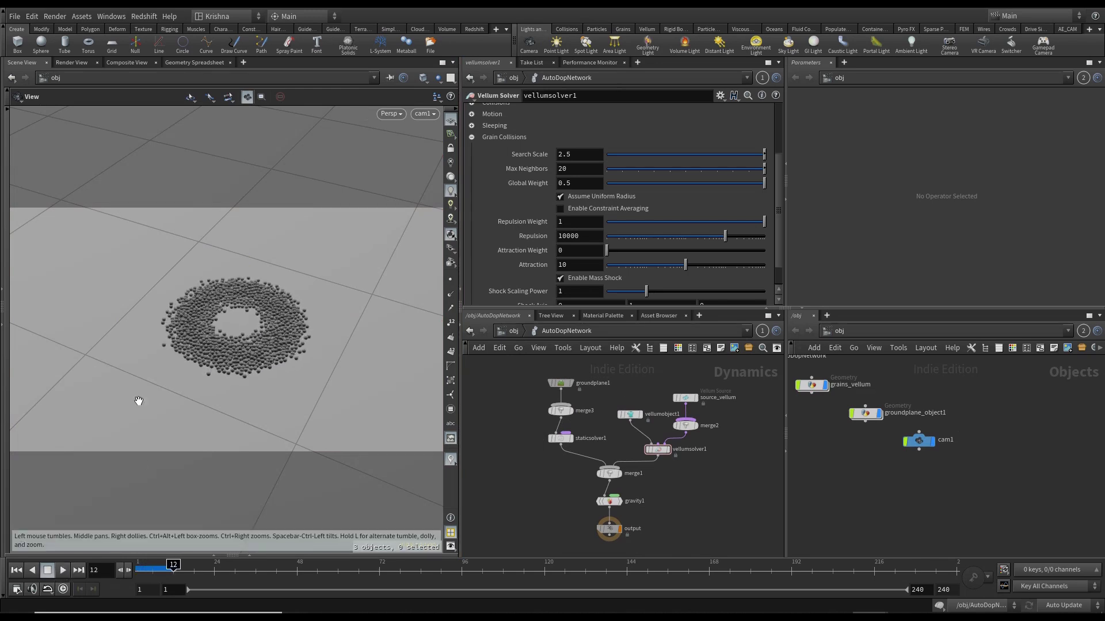
{"action": "left_click", "coordinate": [16, 570]}
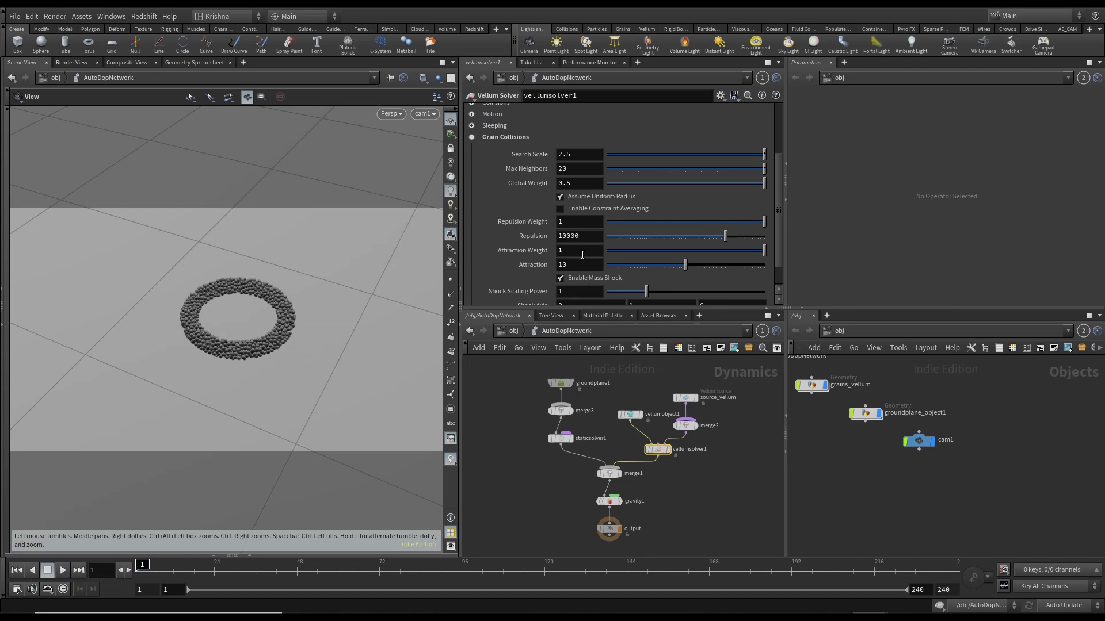
{"action": "left_click", "coordinate": [63, 570]}
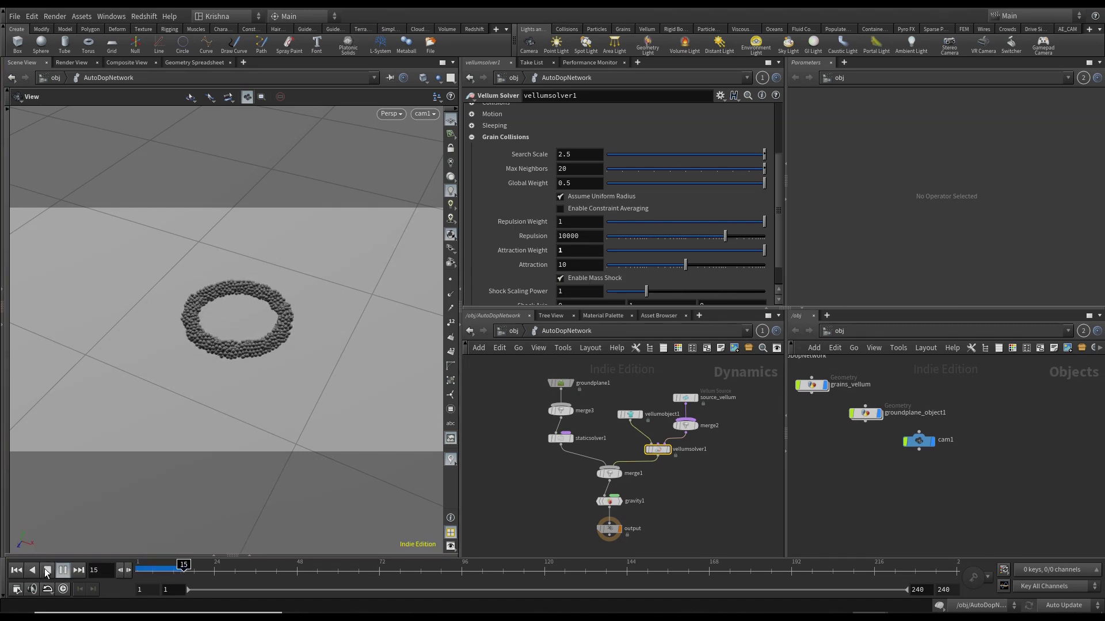
{"action": "left_click", "coordinate": [48, 570]}
{"action": "left_click", "coordinate": [16, 570]}
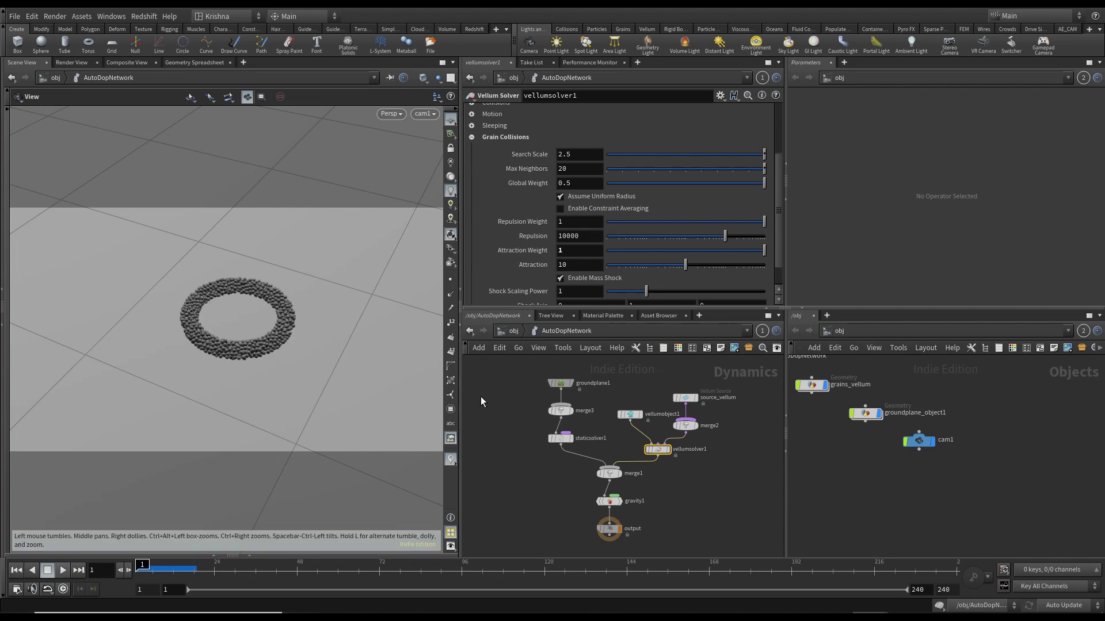
{"action": "left_click", "coordinate": [509, 332]}
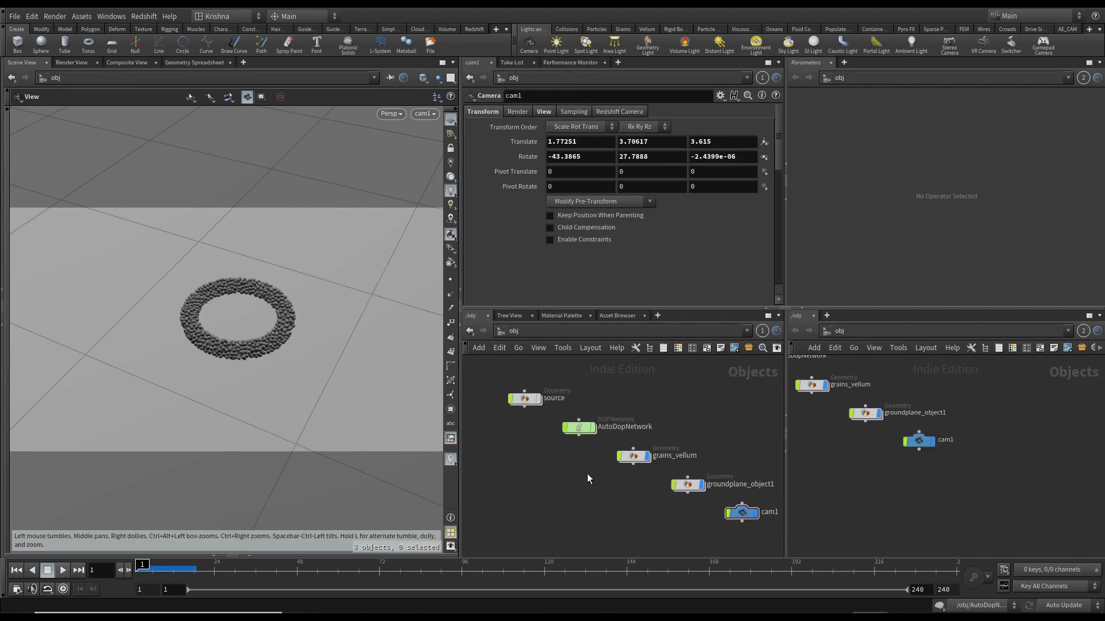
Add a Point VOP below grain_constraints in source and rename it 'class'.
{"action": "double_click", "coordinate": [519, 401]}
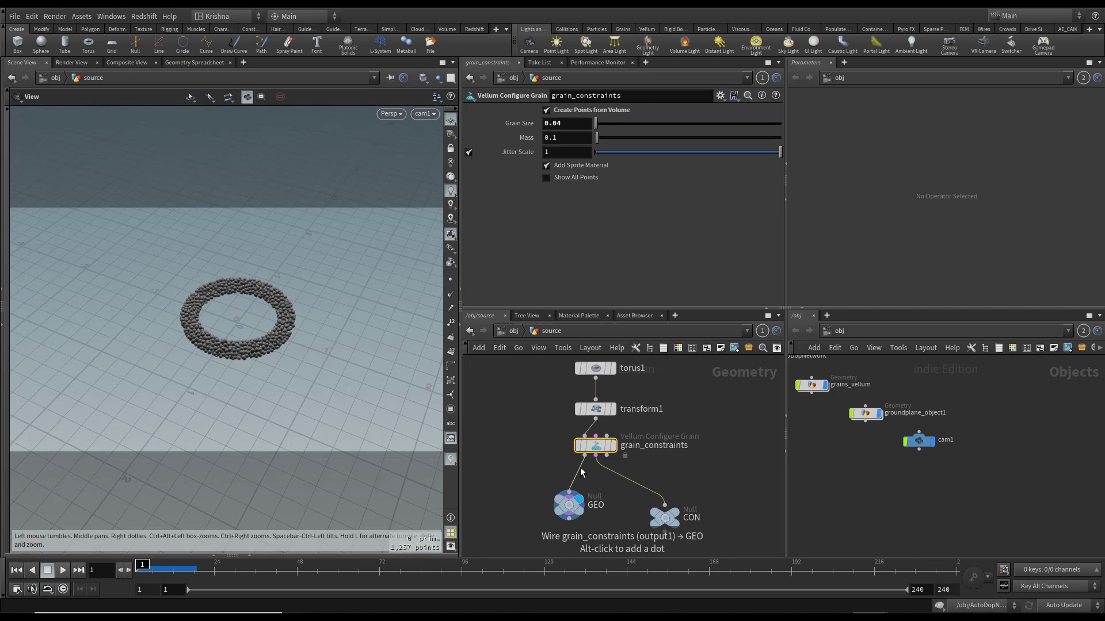
{"action": "key", "text": "Tab"}
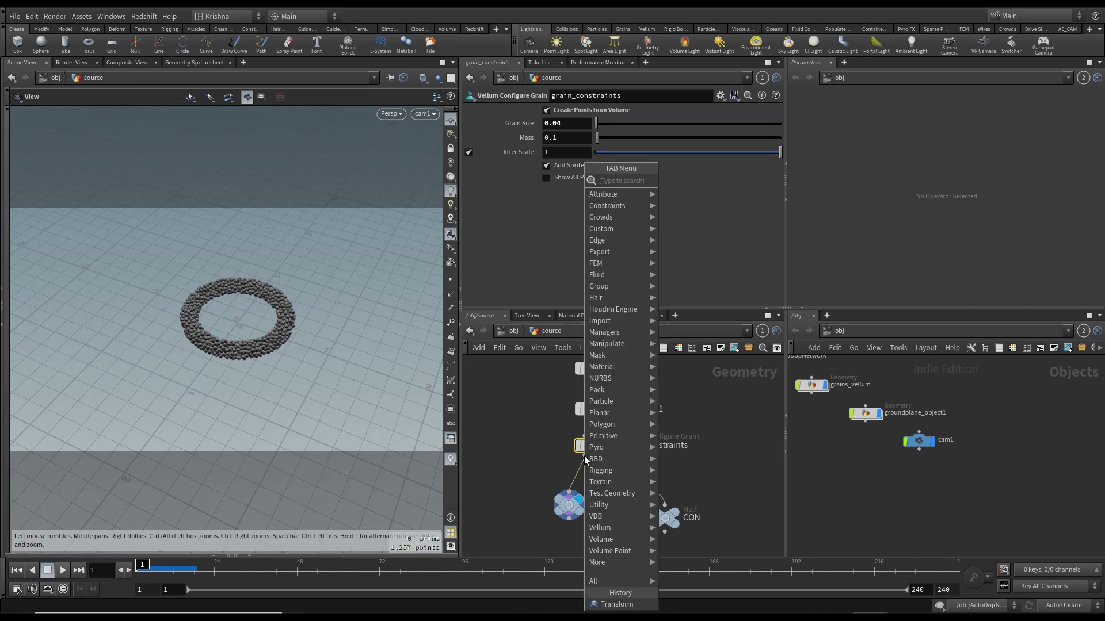
{"action": "type", "text": "point vop"}
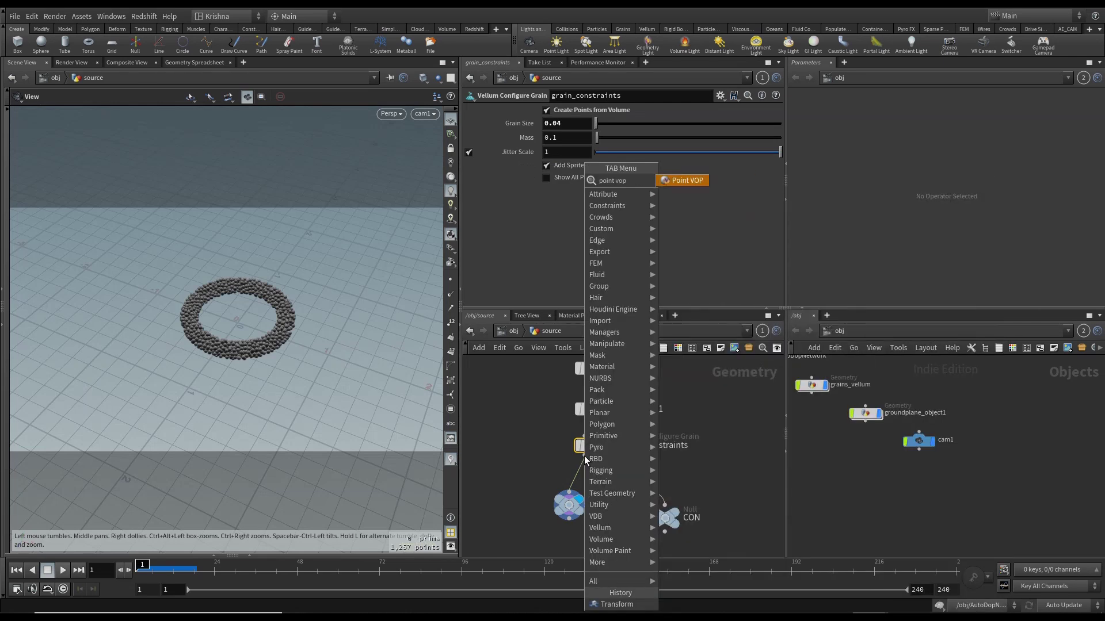
{"action": "key", "text": "Return"}
{"action": "double_click", "coordinate": [616, 487]}
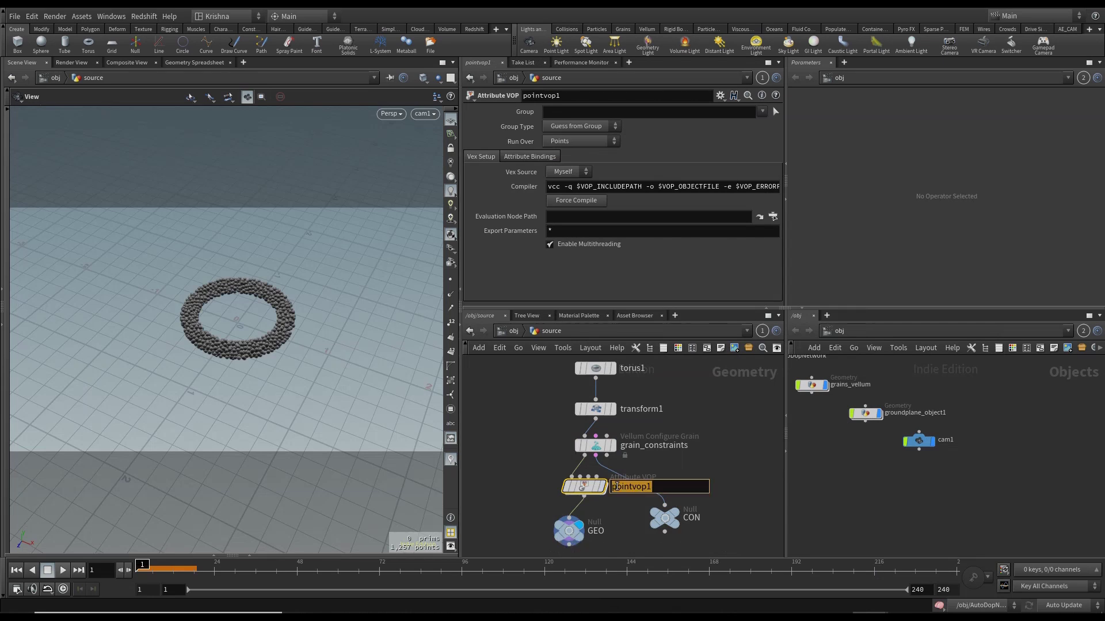
{"action": "type", "text": "class"}
{"action": "key", "text": "Return"}
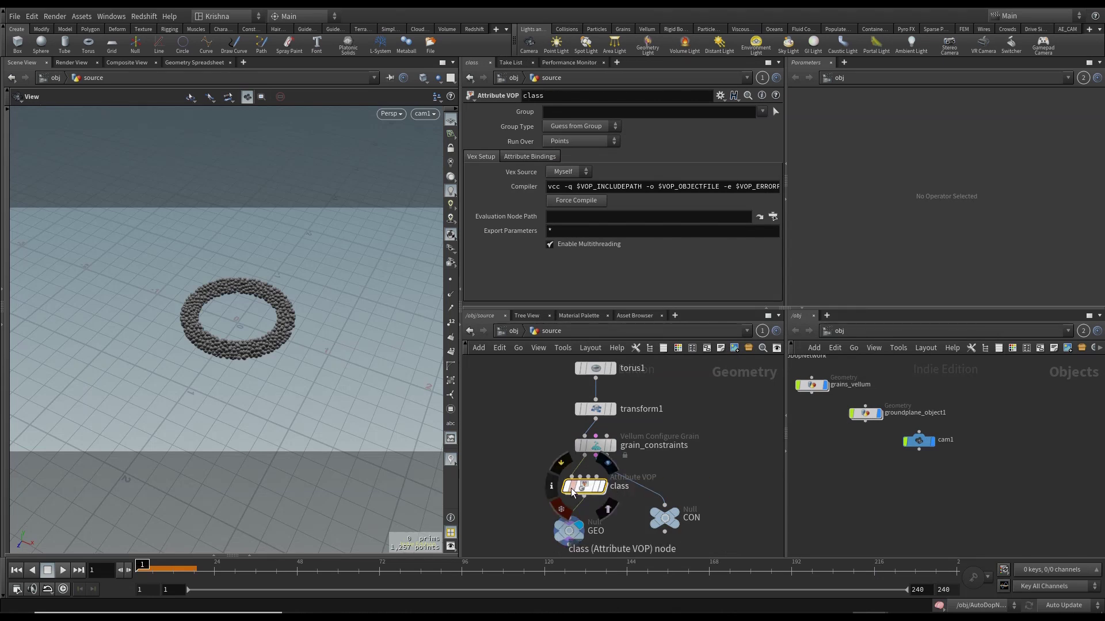
Inside class, add a Voronoi Noise node and feed position P into it.
{"action": "double_click", "coordinate": [585, 490]}
{"action": "left_click_drag", "start_coordinate": [557, 430], "coordinate": [491, 384]}
{"action": "key", "text": "Tab"}
{"action": "type", "text": "vorono"}
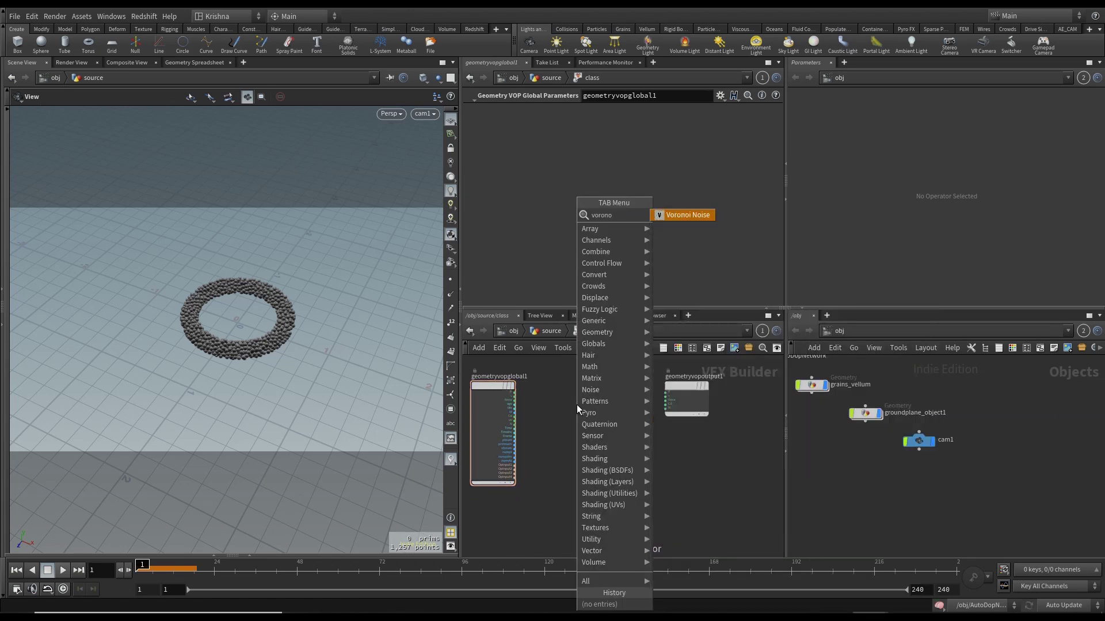
{"action": "key", "text": "Return"}
{"action": "left_click", "coordinate": [576, 405]}
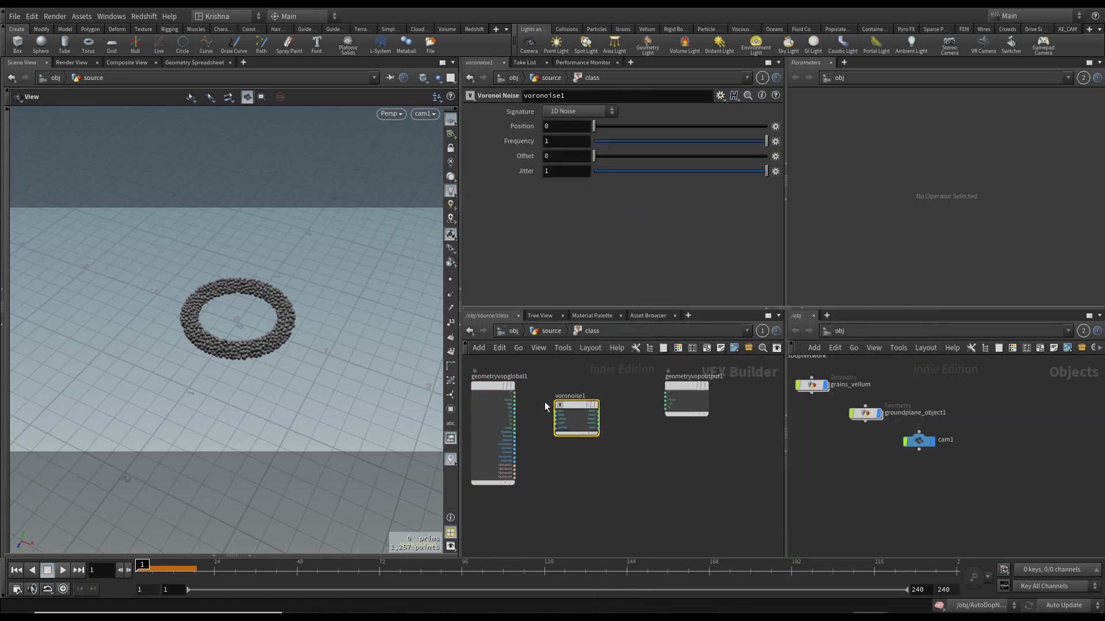
{"action": "scroll", "coordinate": [518, 396], "scroll_direction": "up", "scroll_amount": 3}
{"action": "left_click", "coordinate": [490, 387]}
{"action": "left_click", "coordinate": [553, 416]}
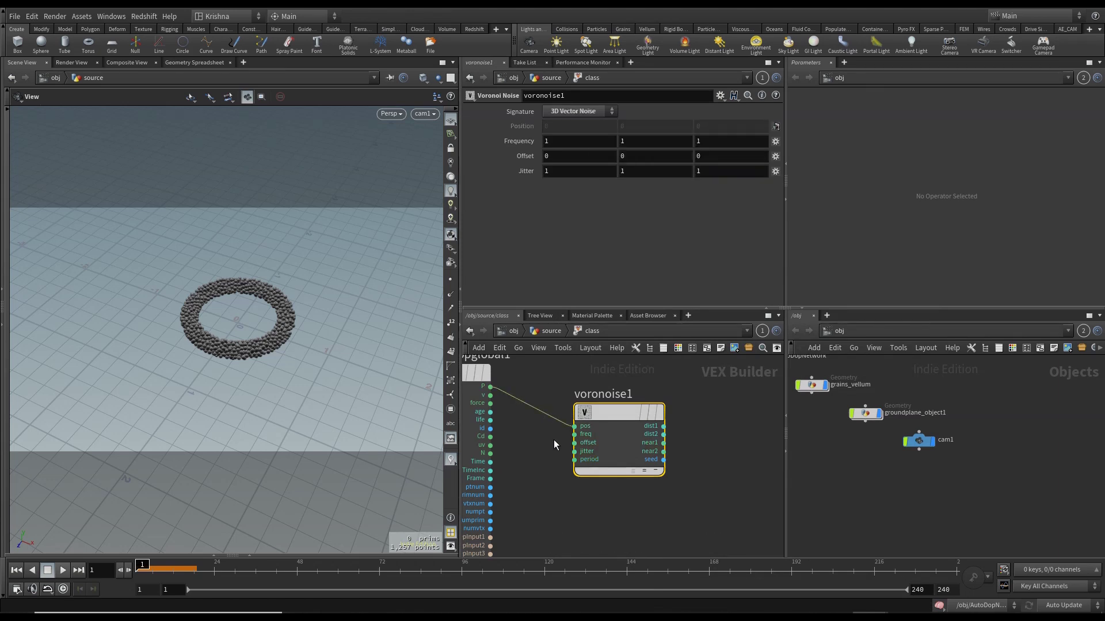
{"action": "scroll", "coordinate": [554, 440], "scroll_direction": "down", "scroll_amount": 3}
{"action": "scroll", "coordinate": [634, 434], "scroll_direction": "up", "scroll_amount": 5}
Wire the Voronoi noise seed into the output colour Cd and add a Random node.
{"action": "left_click", "coordinate": [592, 479]}
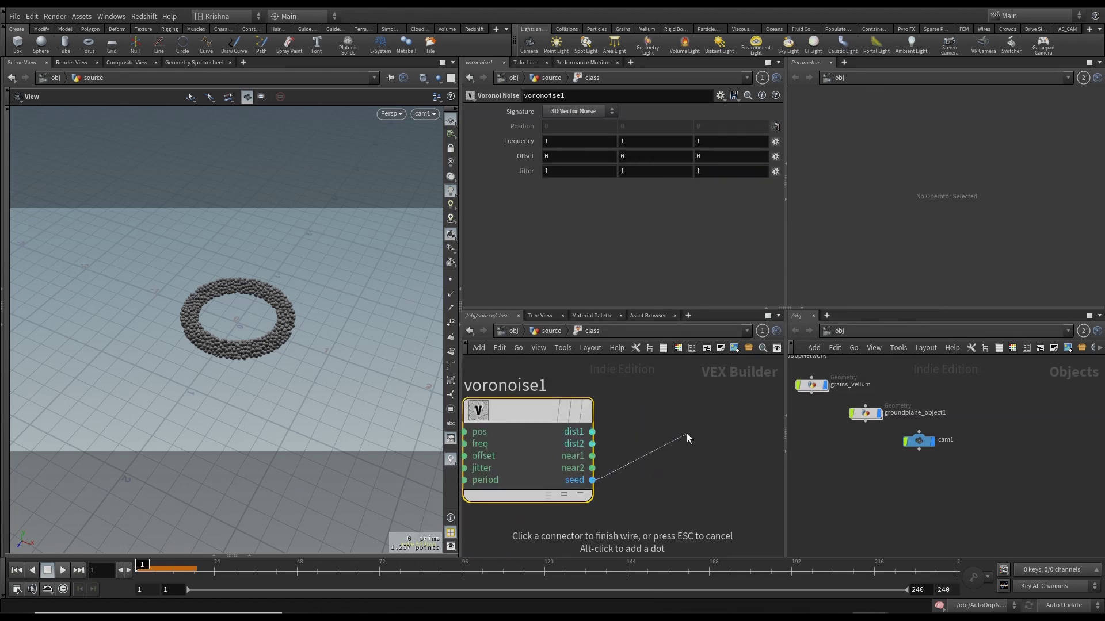
{"action": "scroll", "coordinate": [686, 437], "scroll_direction": "down", "scroll_amount": 2}
{"action": "left_click", "coordinate": [741, 459]}
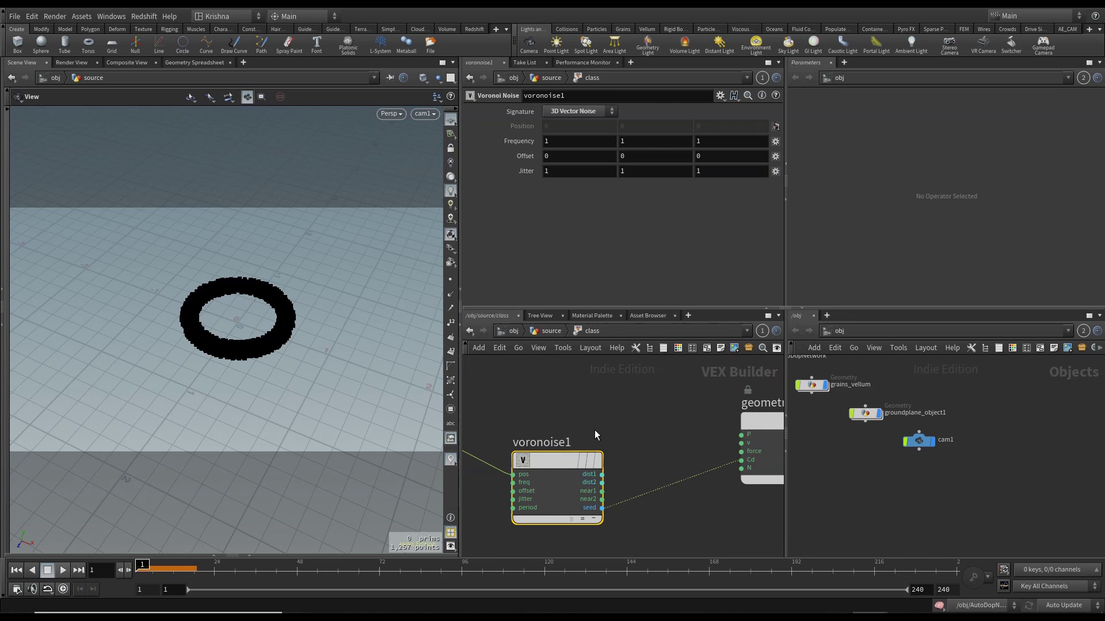
{"action": "scroll", "coordinate": [595, 430], "scroll_direction": "down", "scroll_amount": 3}
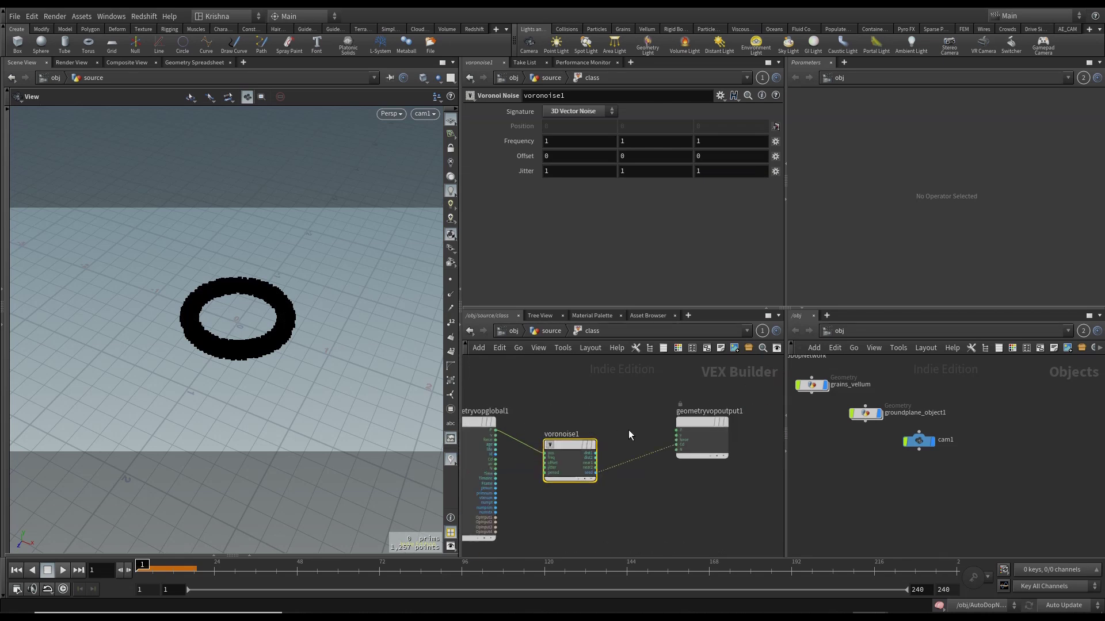
{"action": "key", "text": "Tab"}
{"action": "type", "text": "rand"}
{"action": "key", "text": "Return"}
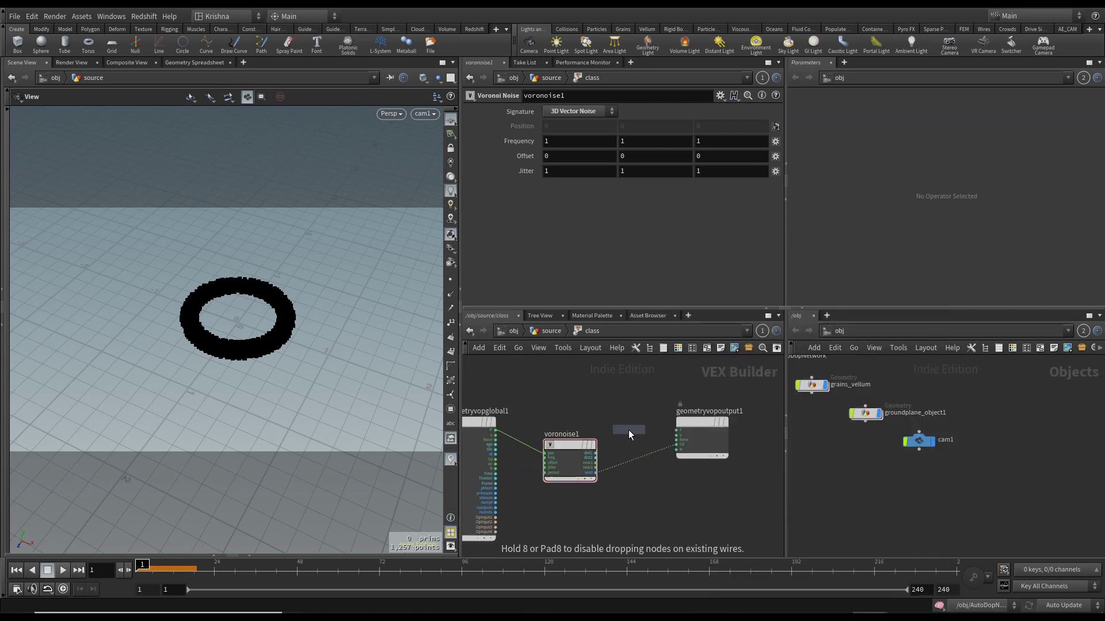
Insert a Random node set to 1D Integer input and 3D Color output, and set Voronoi Frequency to 4.
{"action": "left_click", "coordinate": [637, 455]}
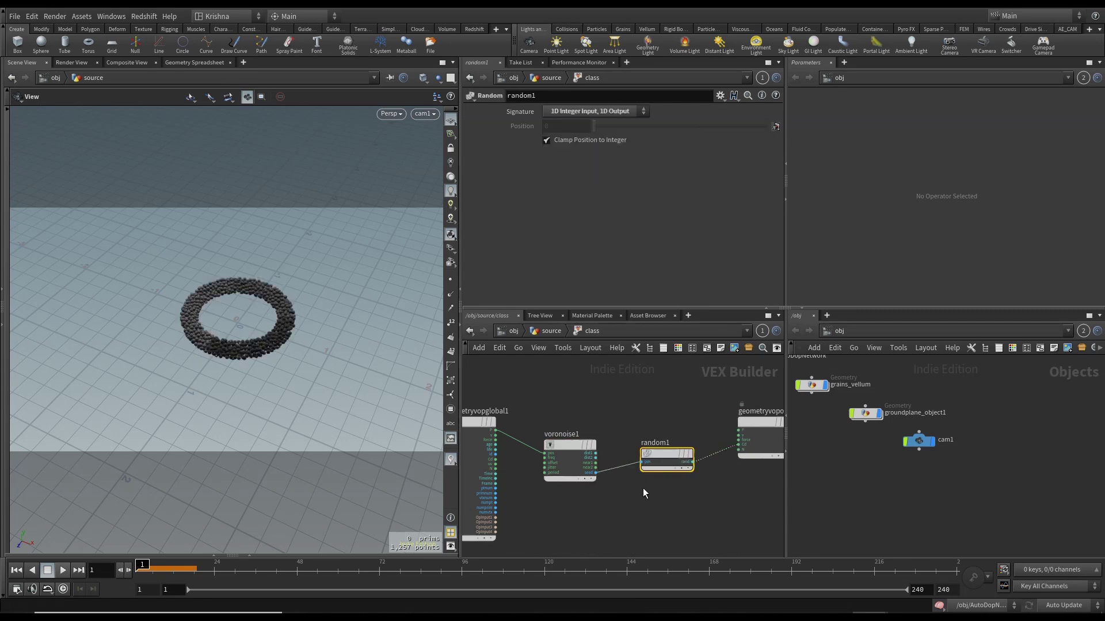
{"action": "left_click", "coordinate": [606, 113]}
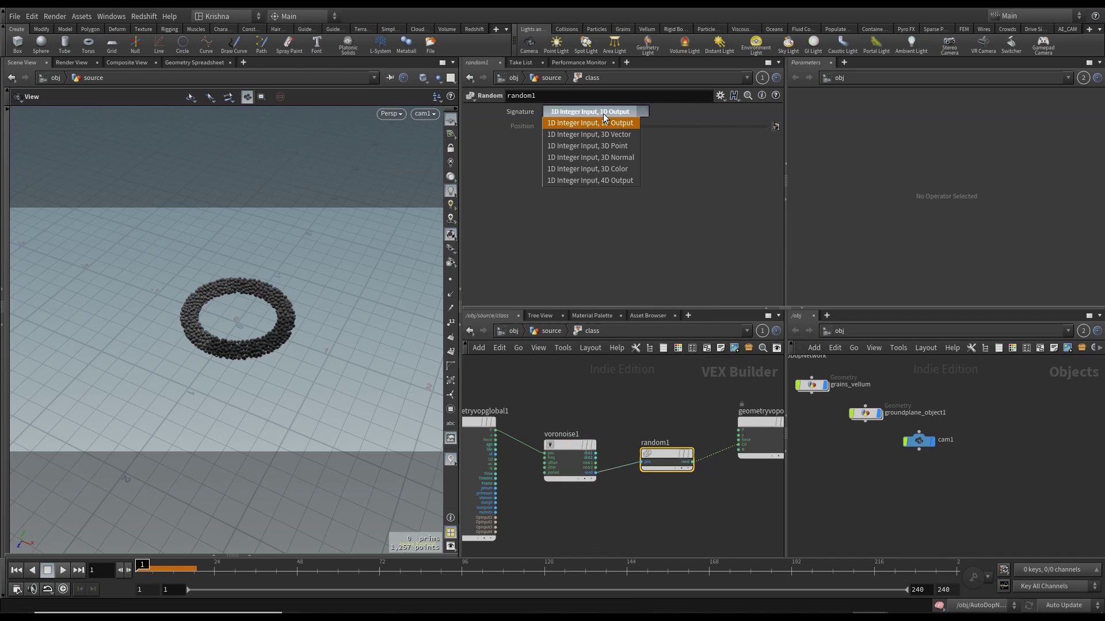
{"action": "left_click", "coordinate": [601, 169]}
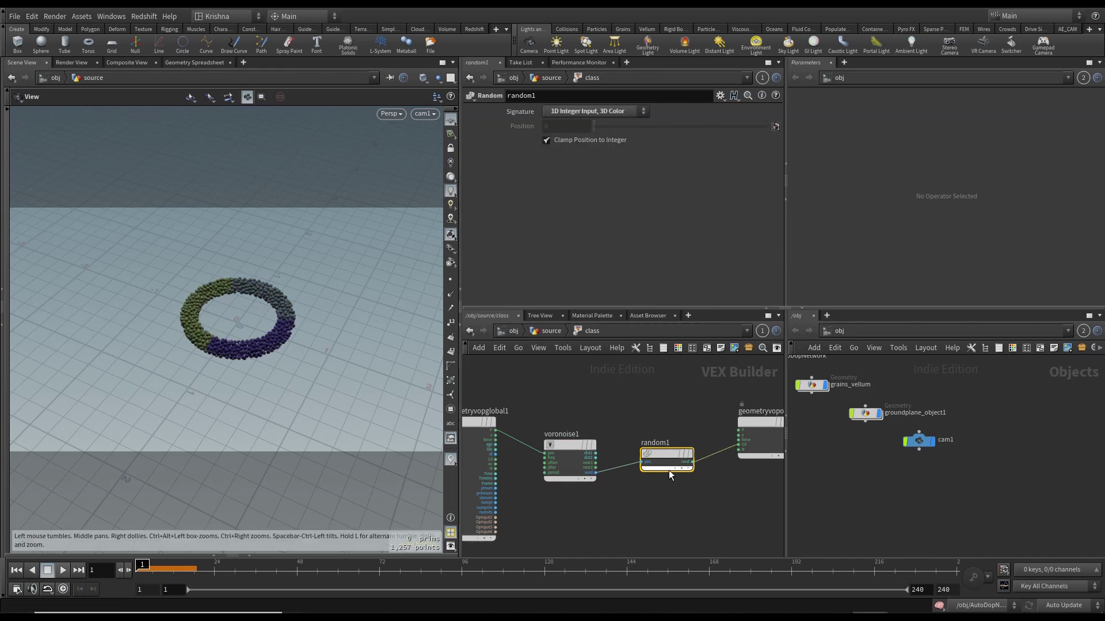
{"action": "left_click", "coordinate": [570, 455]}
{"action": "middle_click_drag", "start_coordinate": [522, 139], "coordinate": [545, 119]}
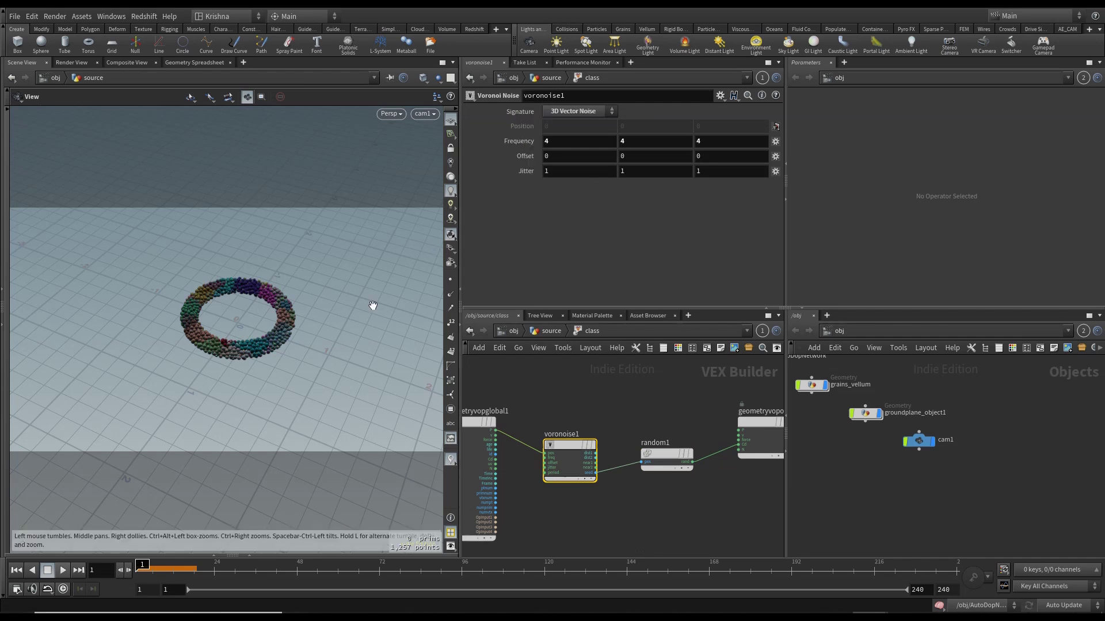
Add an Integer Bind named class after voronoise1, and sort the Geometry Spreadsheet by class.
{"action": "key", "text": "Tab"}
{"action": "type", "text": "bind"}
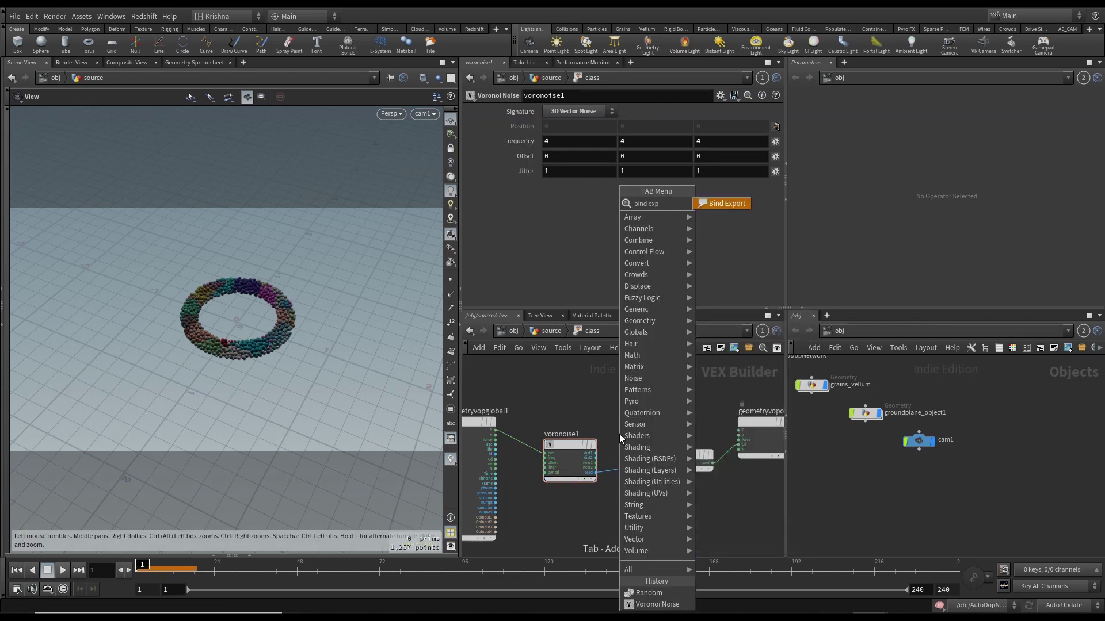
{"action": "key", "text": "Return"}
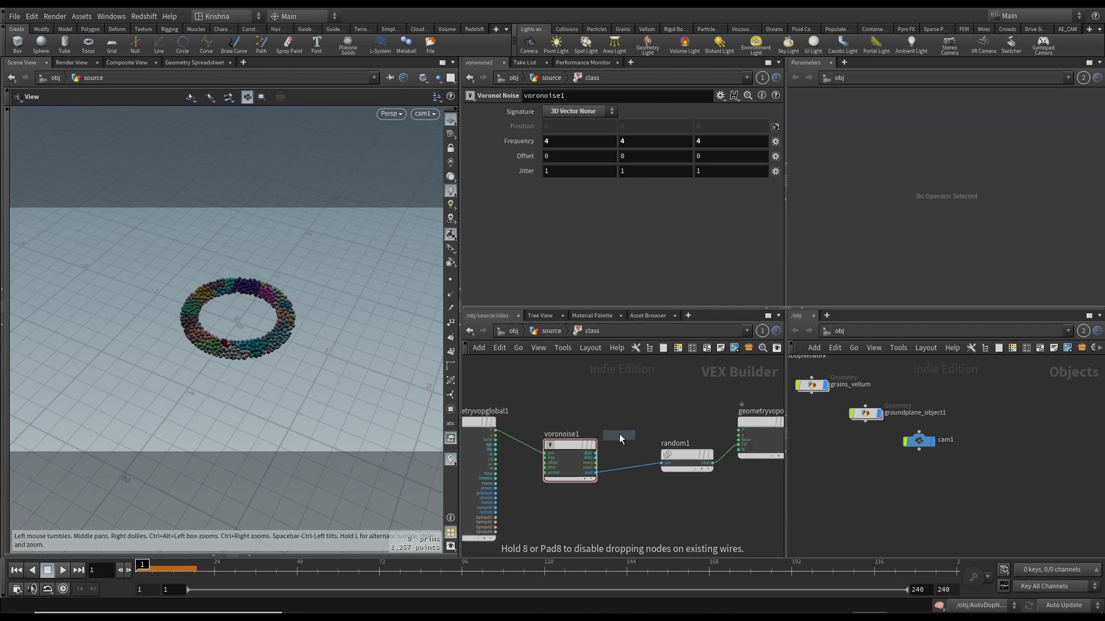
{"action": "left_click", "coordinate": [621, 465]}
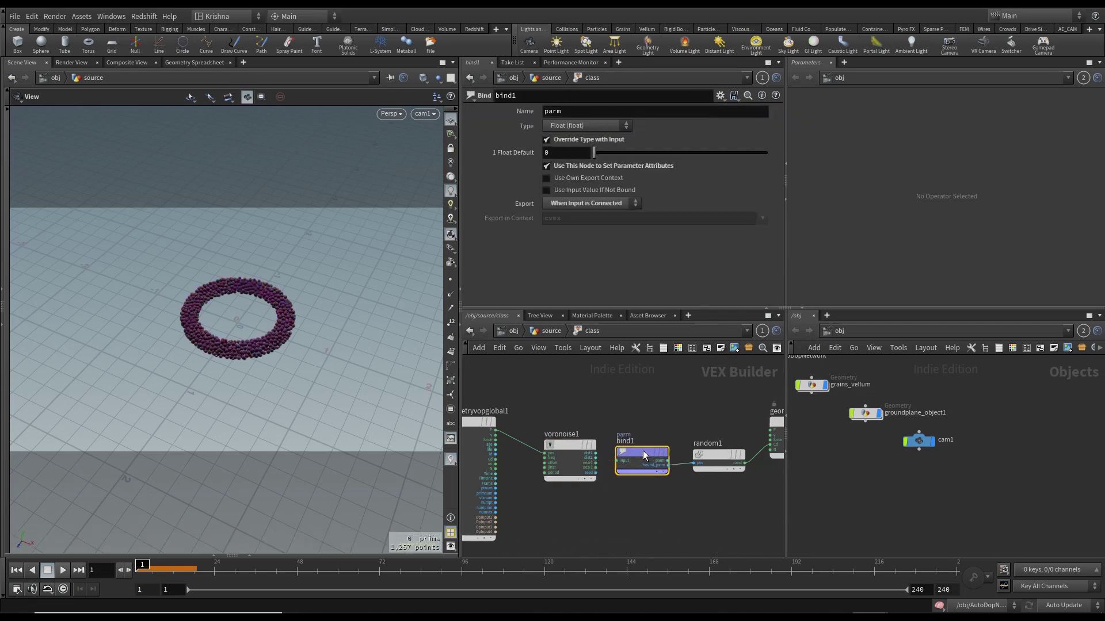
{"action": "scroll", "coordinate": [639, 460], "scroll_direction": "up", "scroll_amount": 3}
{"action": "double_click", "coordinate": [561, 113]}
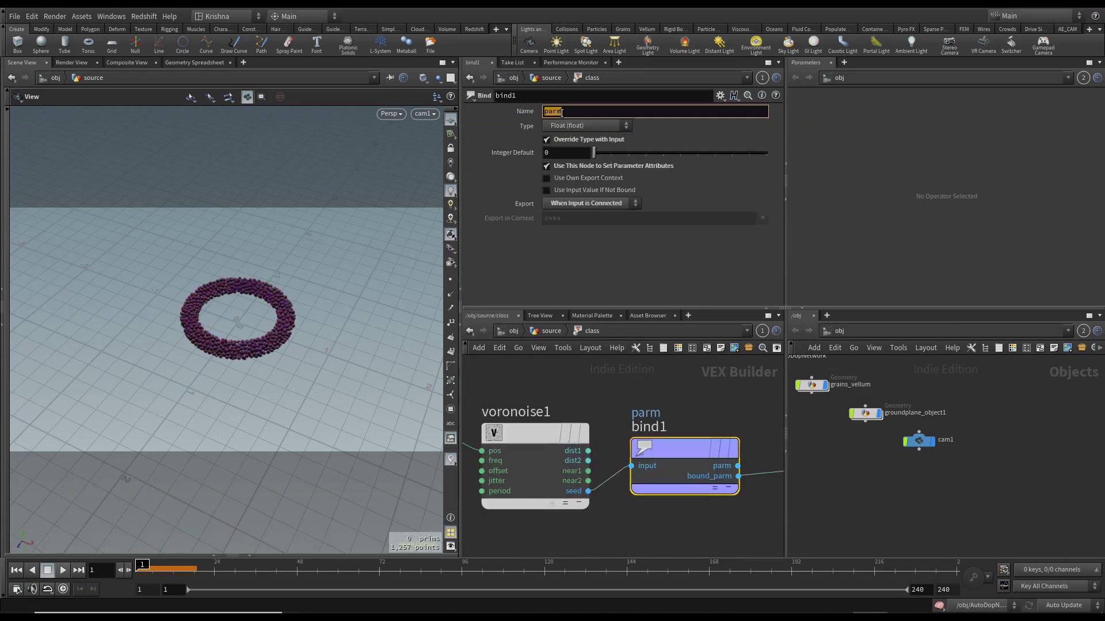
{"action": "type", "text": "class"}
{"action": "key", "text": "Return"}
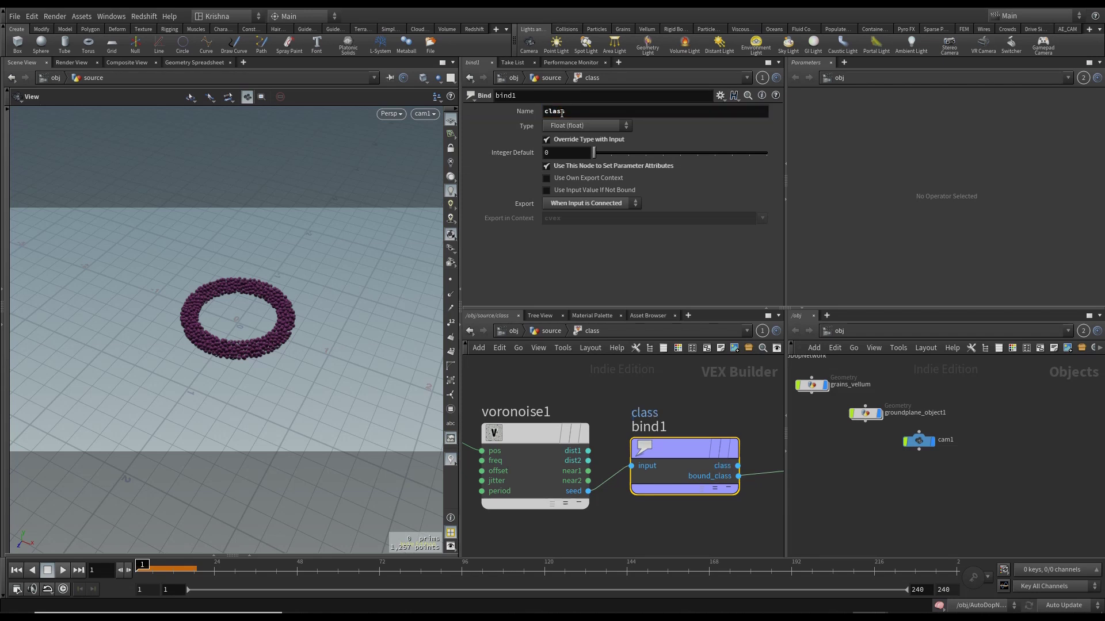
{"action": "left_click", "coordinate": [570, 127]}
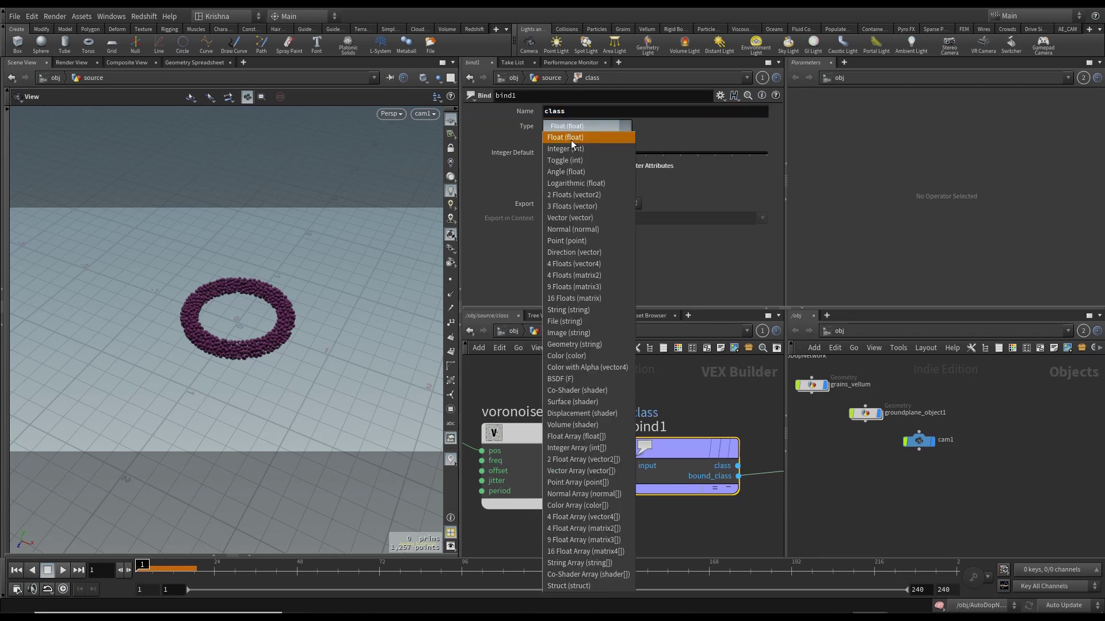
{"action": "left_click", "coordinate": [570, 140]}
{"action": "left_click", "coordinate": [250, 556]}
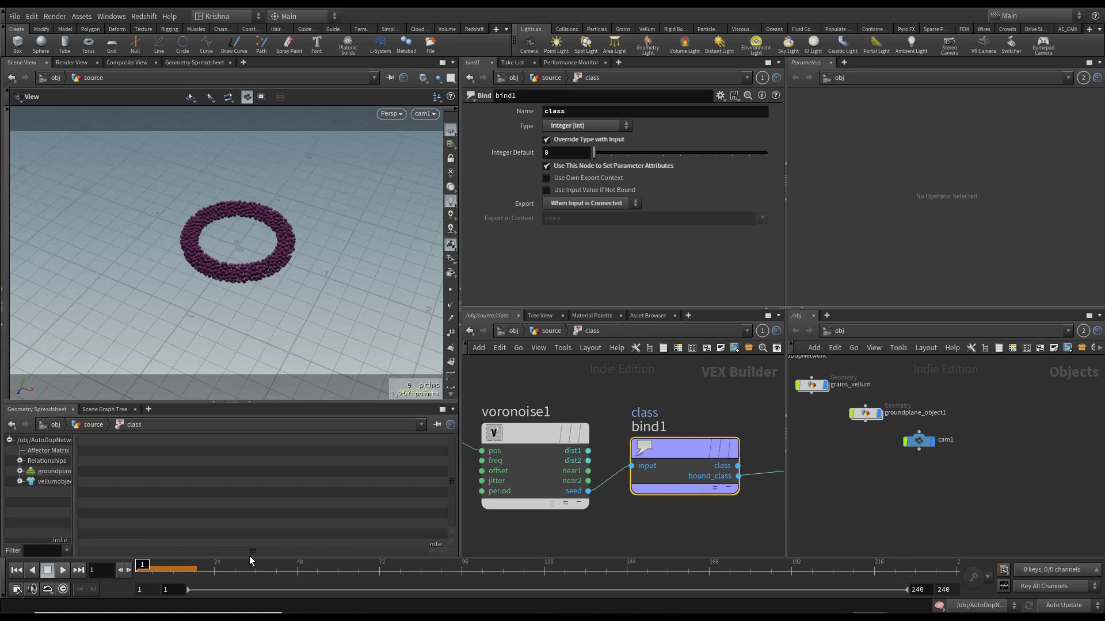
{"action": "left_click", "coordinate": [377, 456]}
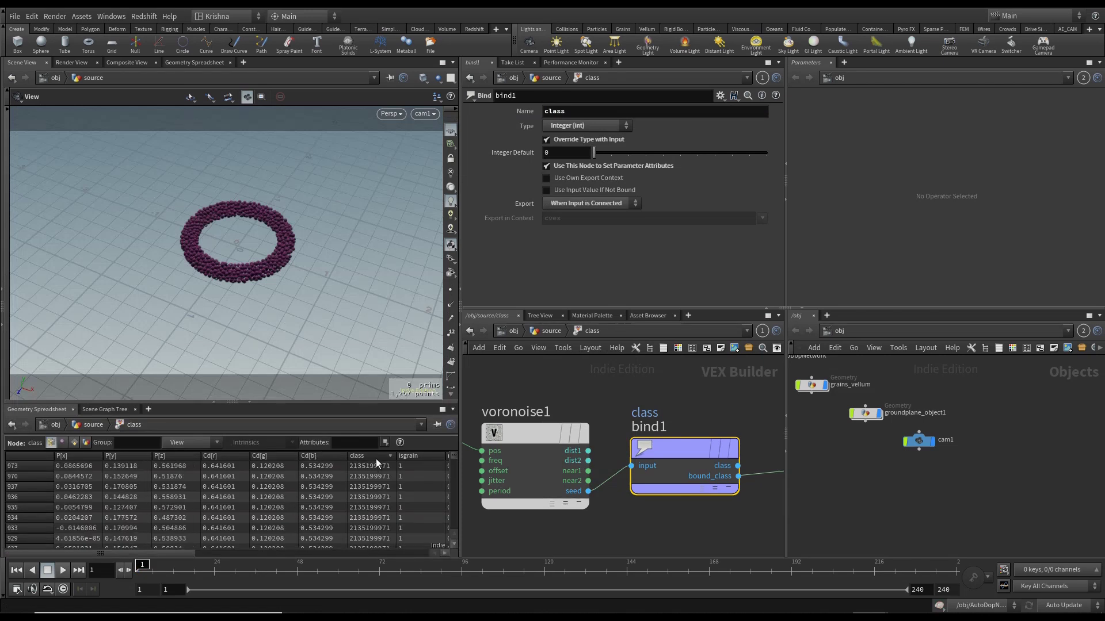
Insert a Connect Adjacent Pieces node between the class node and GEO.
{"action": "left_click", "coordinate": [531, 337]}
{"action": "key", "text": "Tab"}
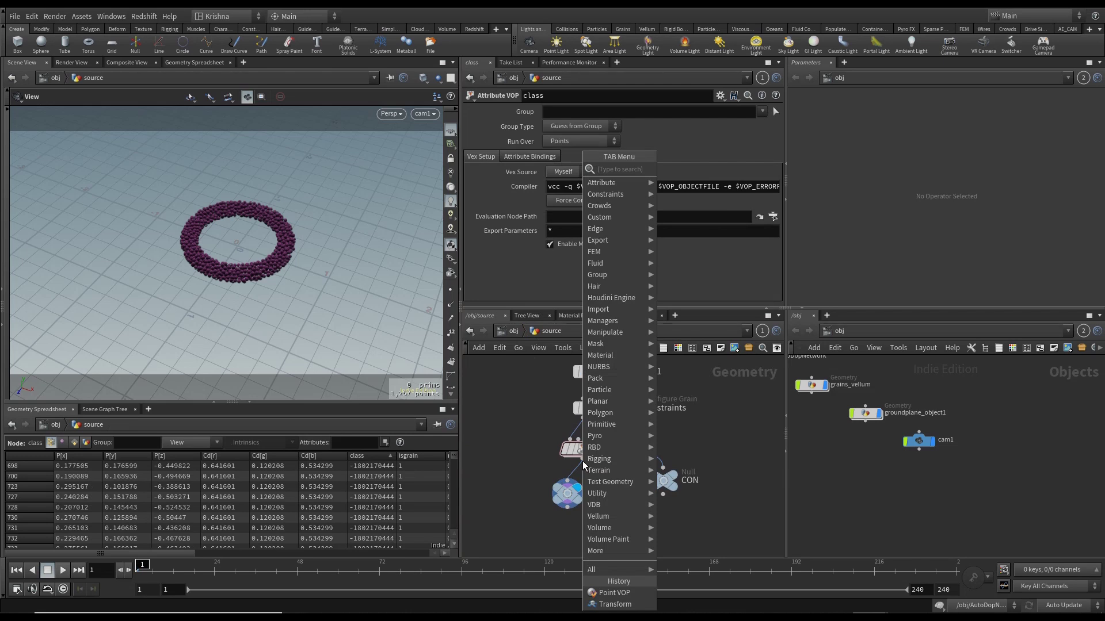
{"action": "type", "text": "attribpromote"}
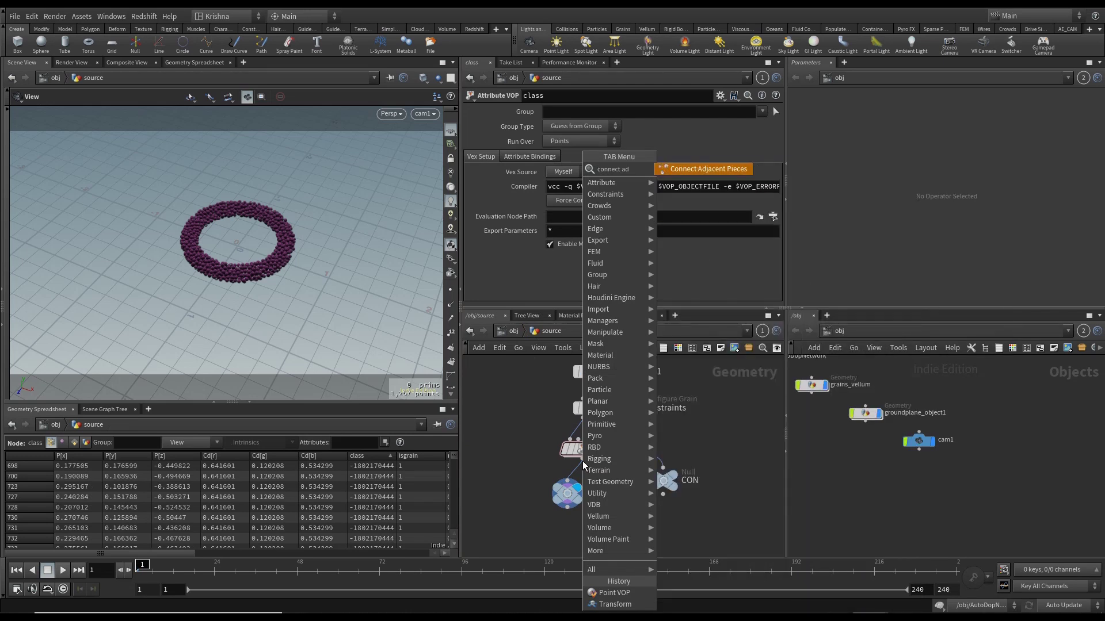
{"action": "key", "text": "Return"}
{"action": "left_click", "coordinate": [582, 461]}
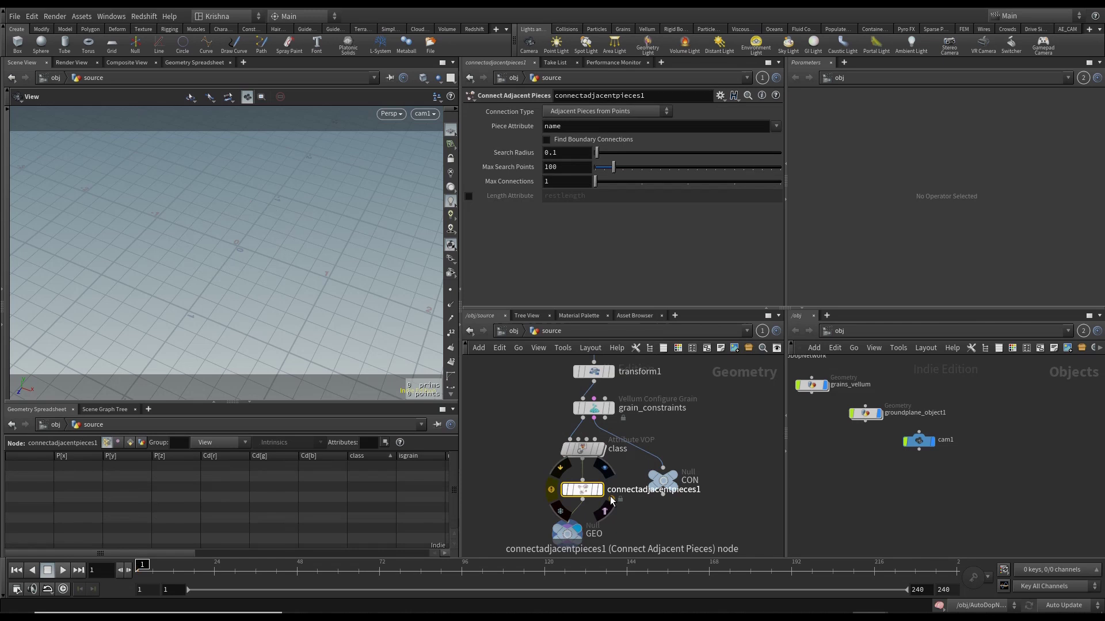
{"action": "key", "text": "Up"}
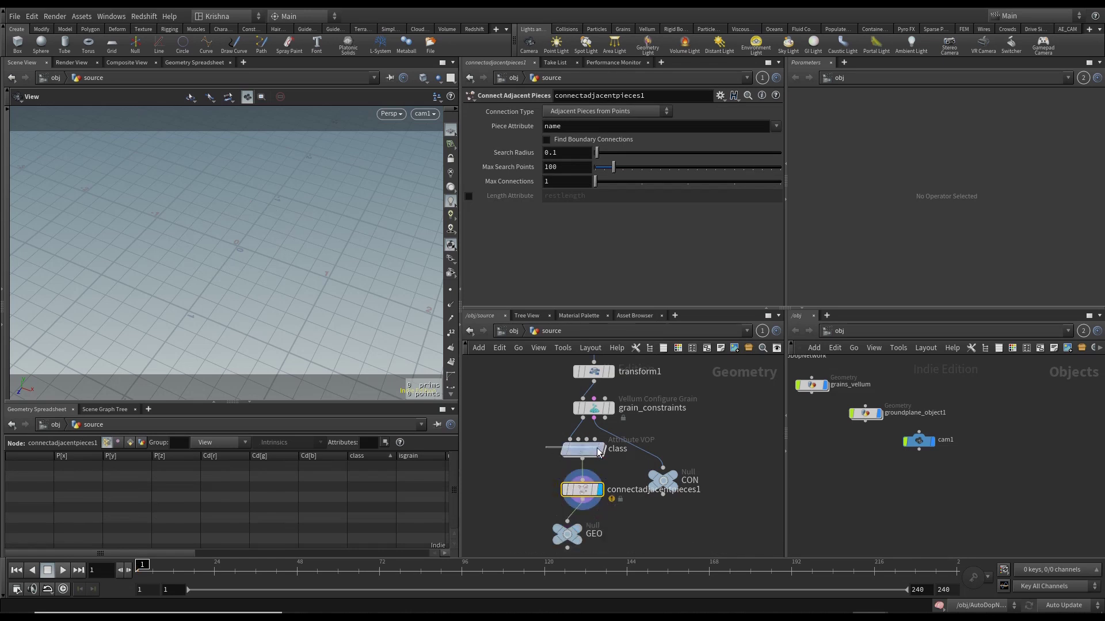
{"action": "left_click", "coordinate": [585, 490]}
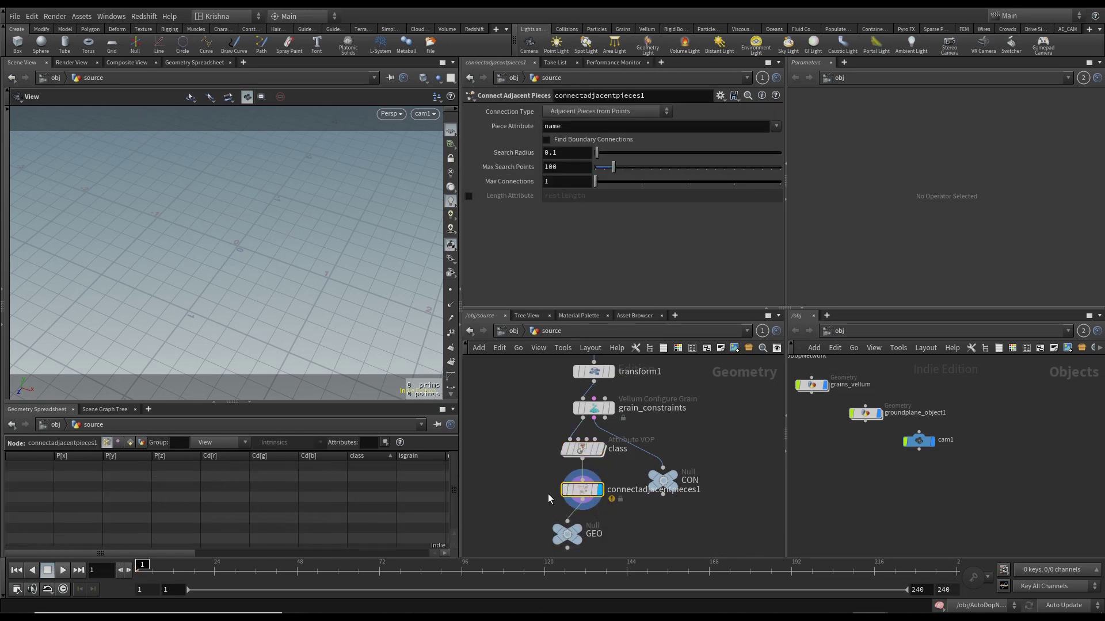
Set Connection Type to Adjacent Points, Search Radius 2 and Max Search Points 16.
{"action": "left_click", "coordinate": [611, 111]}
{"action": "left_click", "coordinate": [578, 145]}
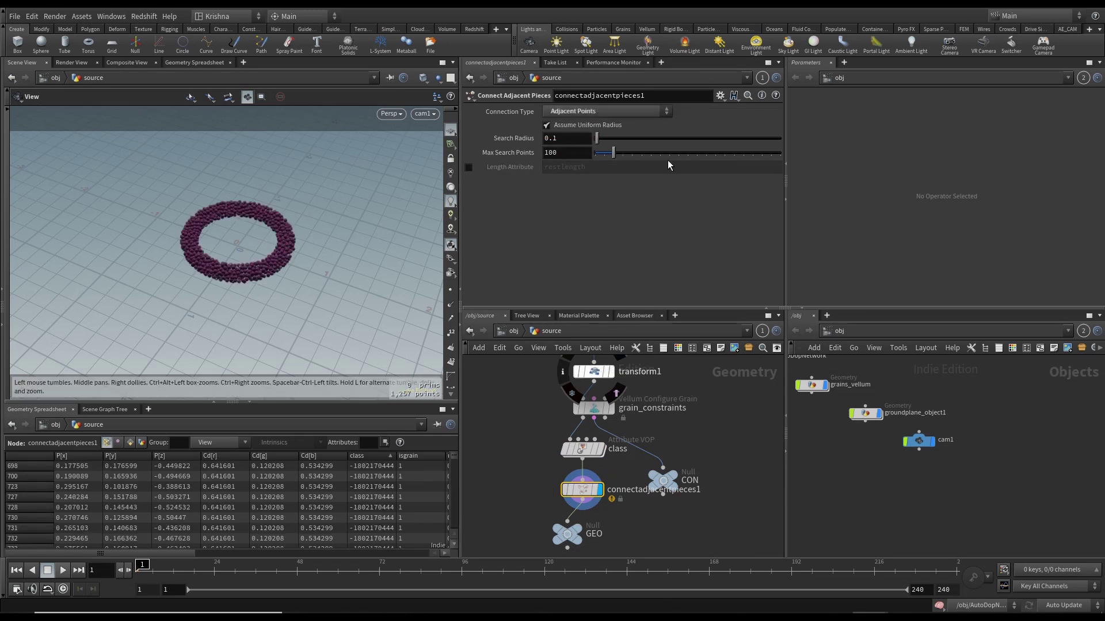
{"action": "left_click", "coordinate": [565, 139]}
{"action": "type", "text": "2"}
{"action": "key", "text": "Return"}
{"action": "scroll", "coordinate": [387, 210], "scroll_direction": "up", "scroll_amount": 3}
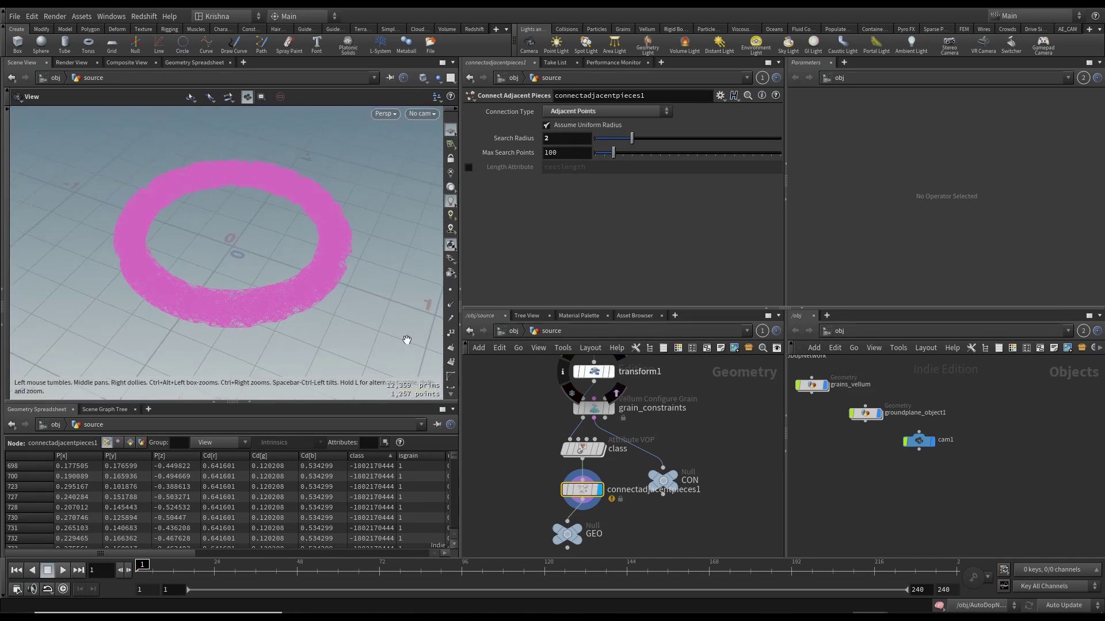
{"action": "left_click", "coordinate": [578, 153]}
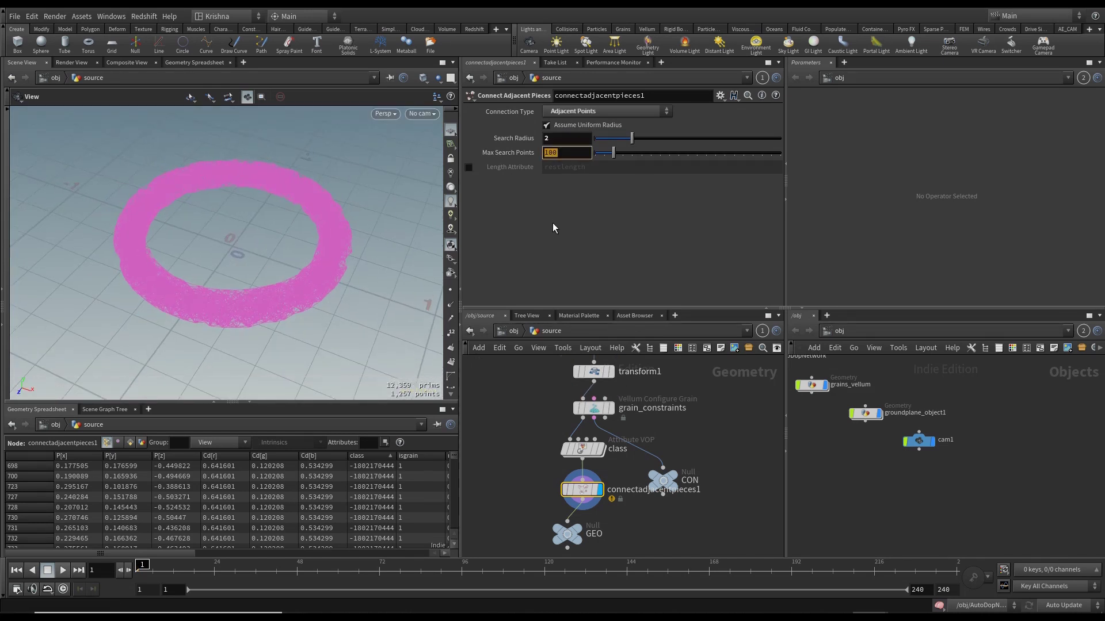
{"action": "key", "text": "Return"}
{"action": "left_click", "coordinate": [559, 152]}
{"action": "key", "text": "Return"}
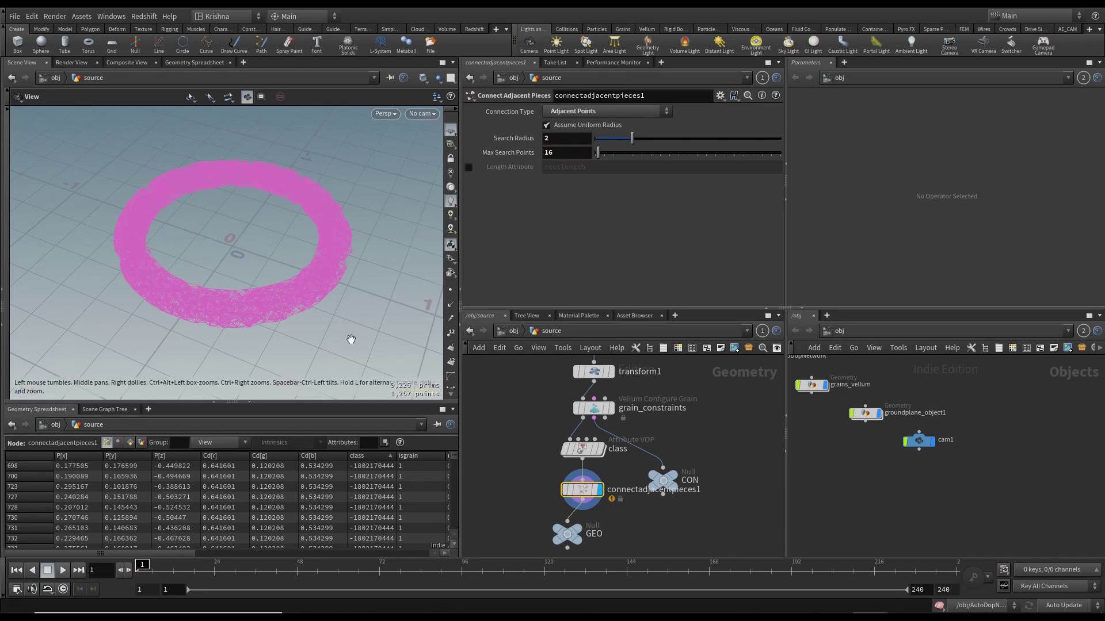
Compare against the grain configuration settings, keeping Max Search Points at 16.
{"action": "left_click", "coordinate": [581, 408]}
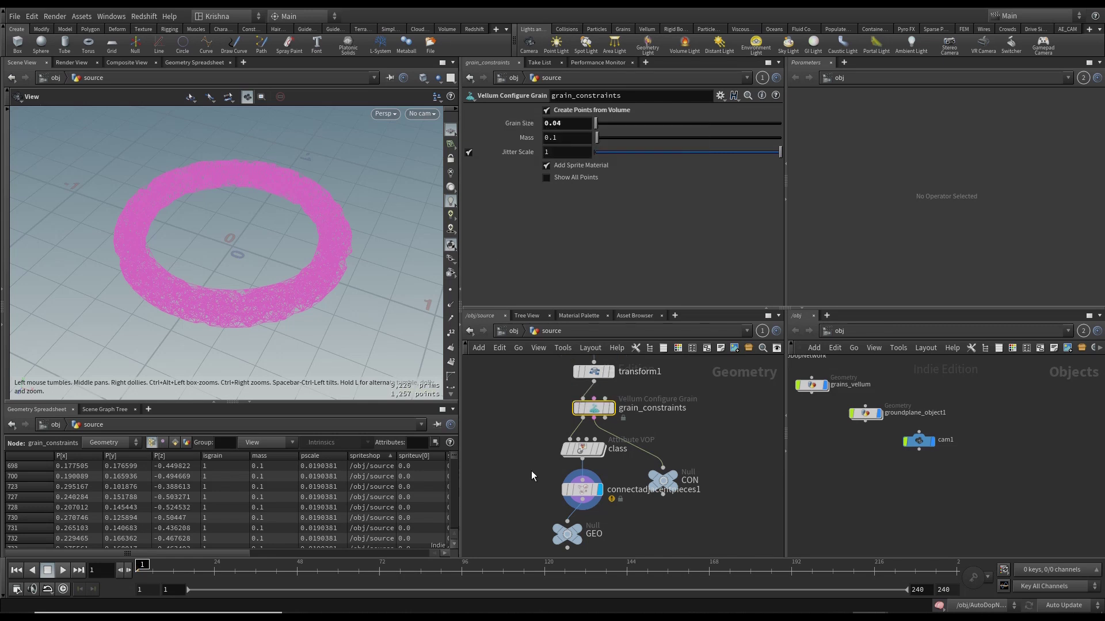
{"action": "left_click", "coordinate": [590, 490]}
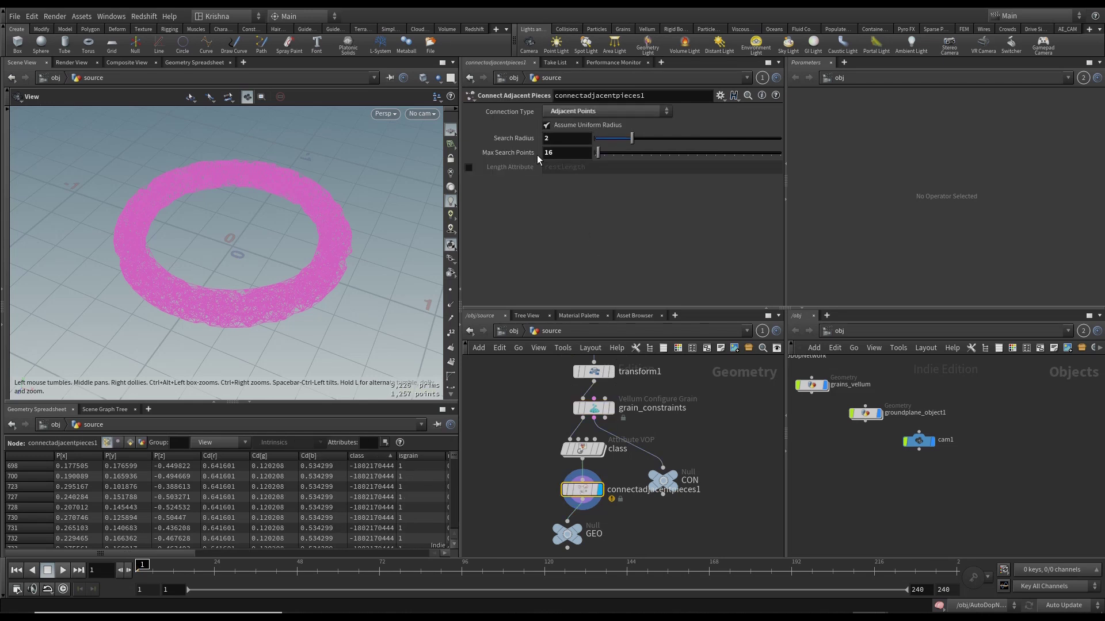
{"action": "left_click", "coordinate": [553, 153]}
{"action": "key", "text": "Return"}
{"action": "left_click", "coordinate": [593, 408]}
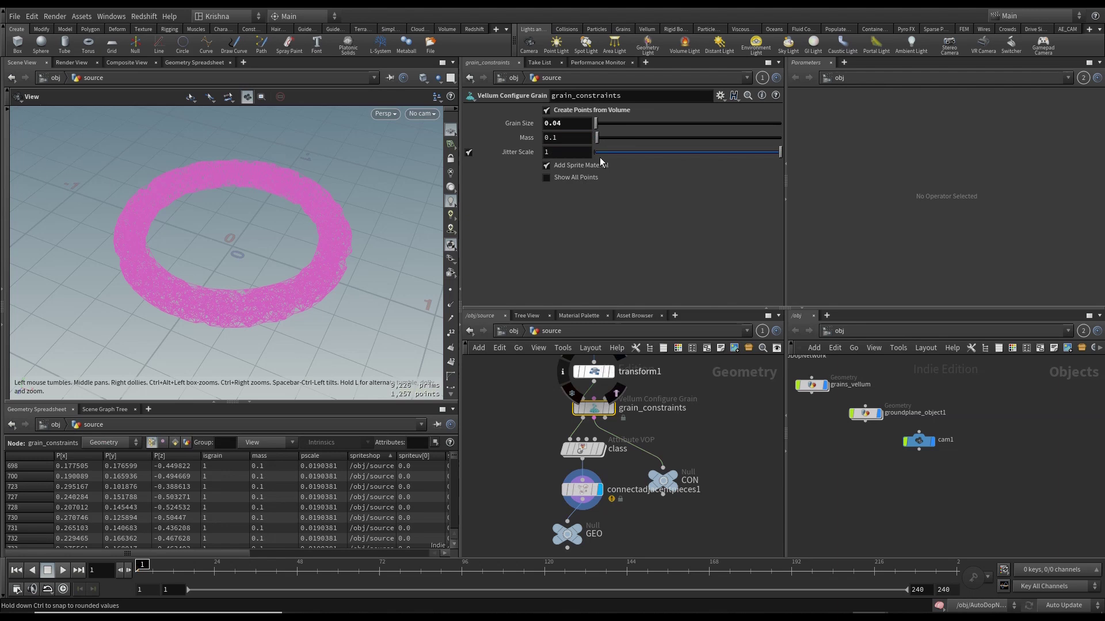
{"action": "left_click", "coordinate": [593, 496]}
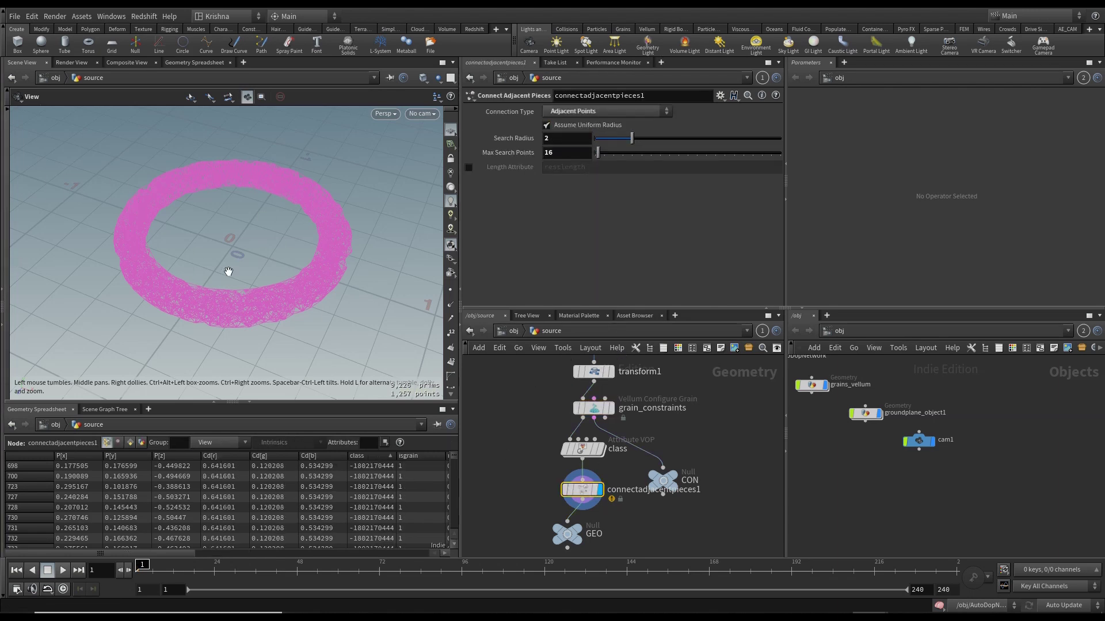
Inside the class VOP, save the scene and wire bind1's class output into random1's pos input.
{"action": "left_click", "coordinate": [593, 454]}
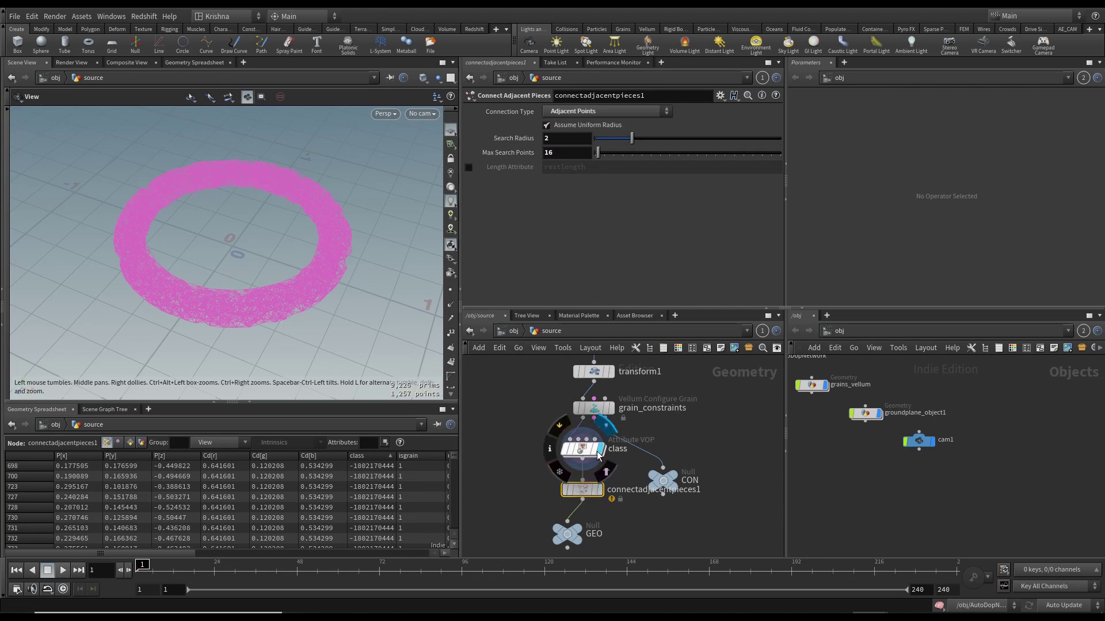
{"action": "left_click", "coordinate": [585, 453]}
{"action": "double_click", "coordinate": [585, 453]}
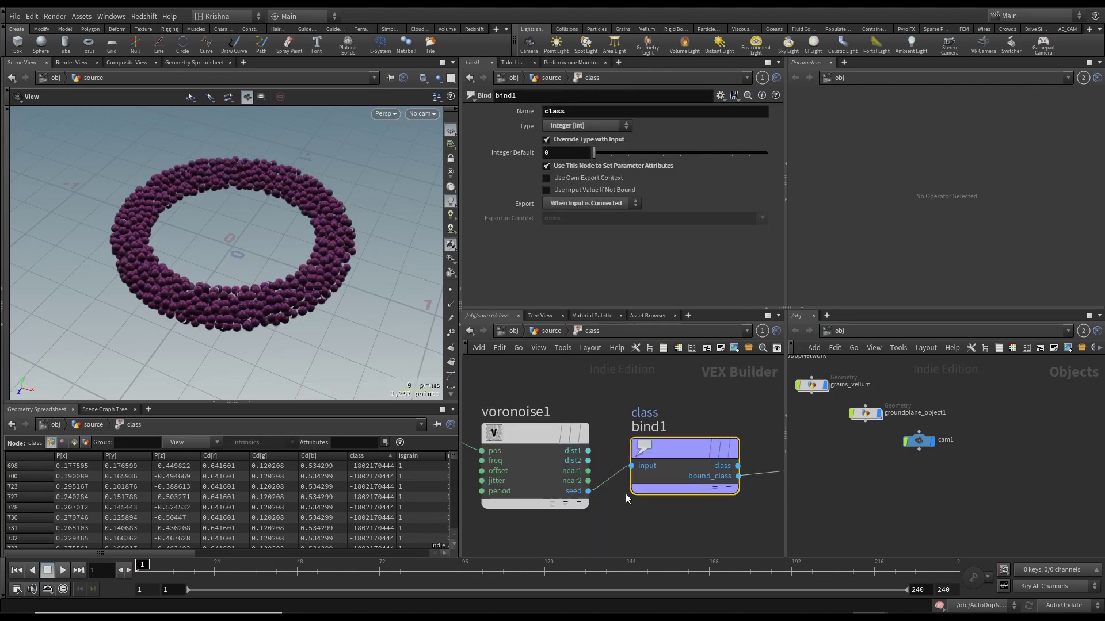
{"action": "key", "text": "ctrl+s"}
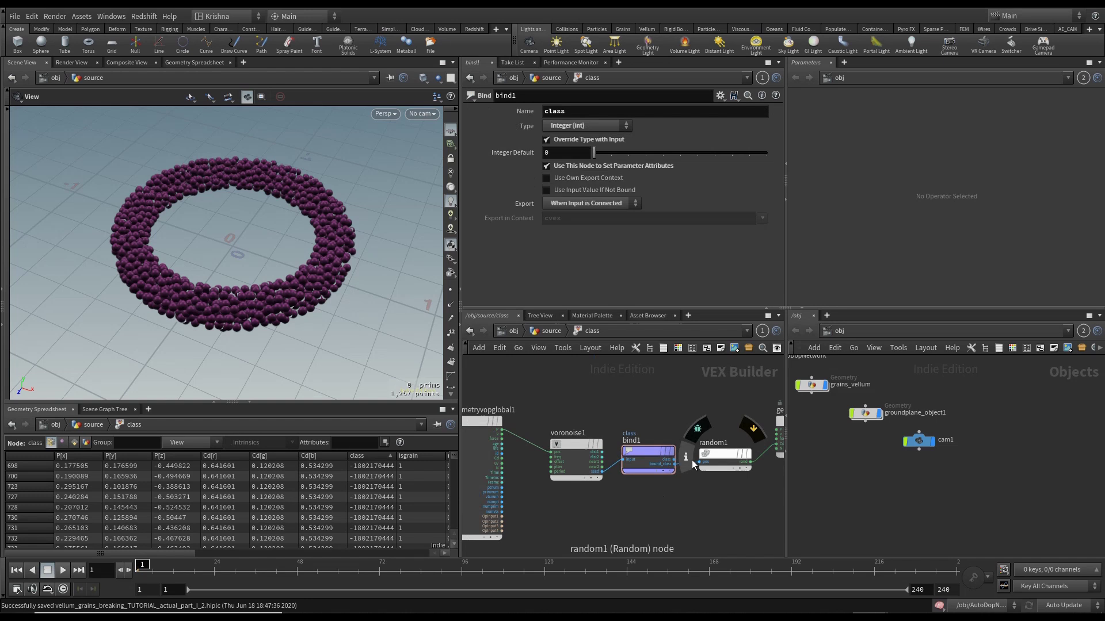
{"action": "scroll", "coordinate": [692, 460], "scroll_direction": "up", "scroll_amount": 5}
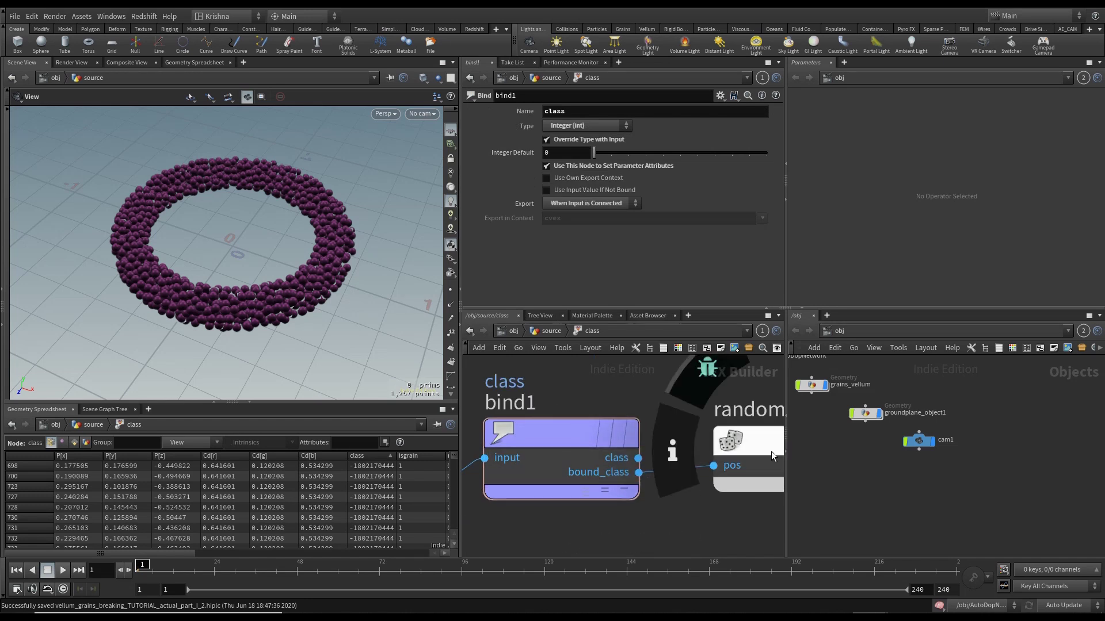
{"action": "scroll", "coordinate": [682, 457], "scroll_direction": "down", "scroll_amount": 5}
{"action": "scroll", "coordinate": [652, 460], "scroll_direction": "up", "scroll_amount": 3}
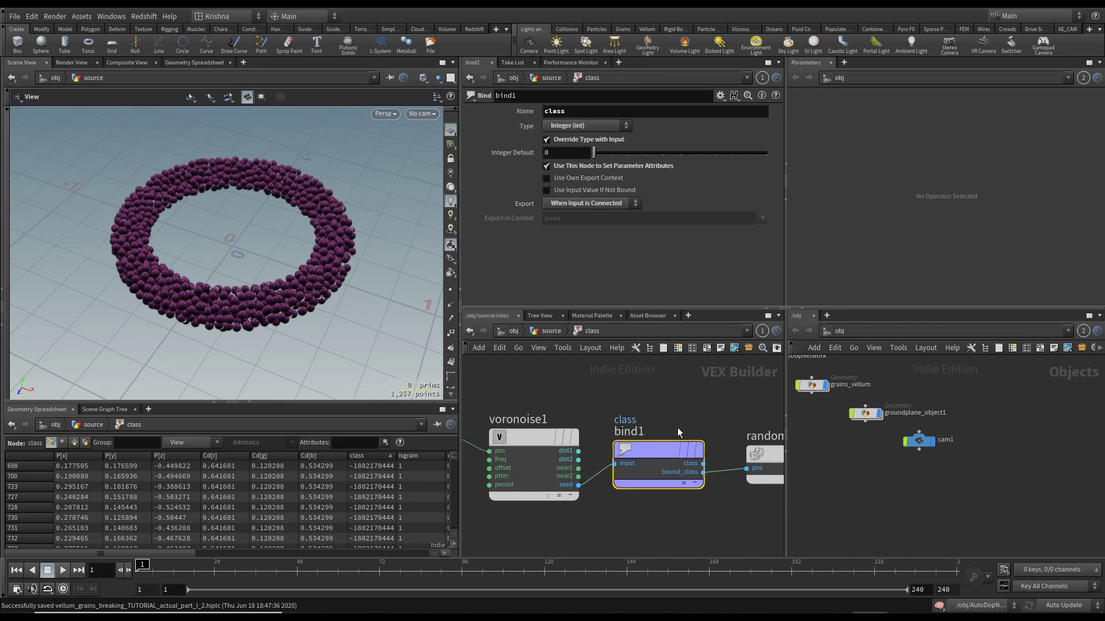
{"action": "scroll", "coordinate": [708, 455], "scroll_direction": "down", "scroll_amount": 2}
{"action": "scroll", "coordinate": [692, 472], "scroll_direction": "up", "scroll_amount": 4}
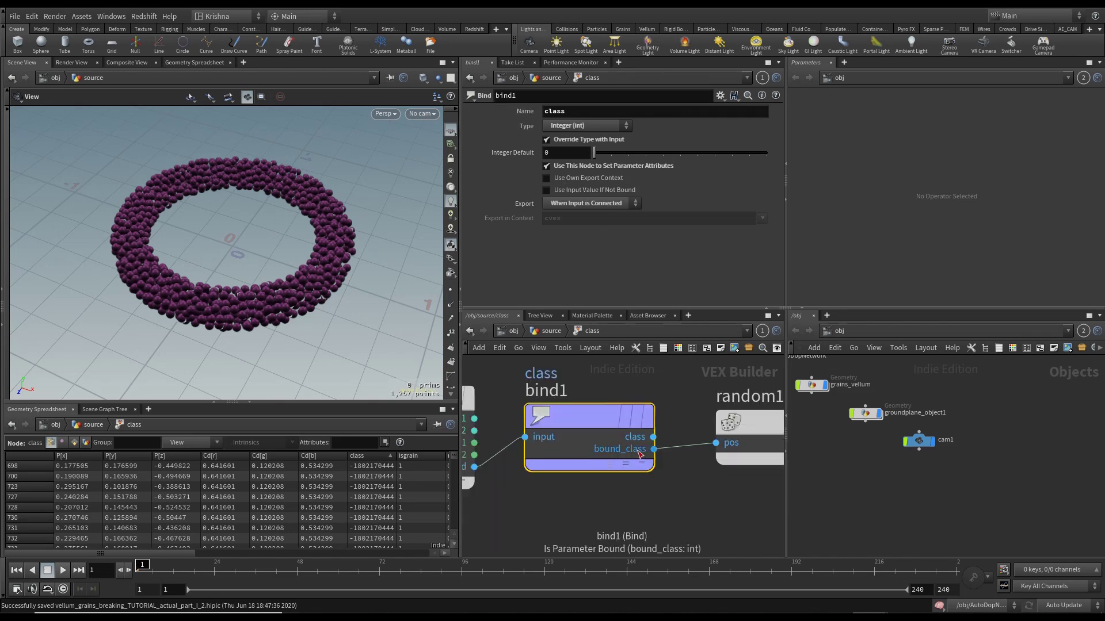
{"action": "scroll", "coordinate": [672, 481], "scroll_direction": "down", "scroll_amount": 2}
{"action": "left_click_drag", "start_coordinate": [674, 456], "coordinate": [658, 450]}
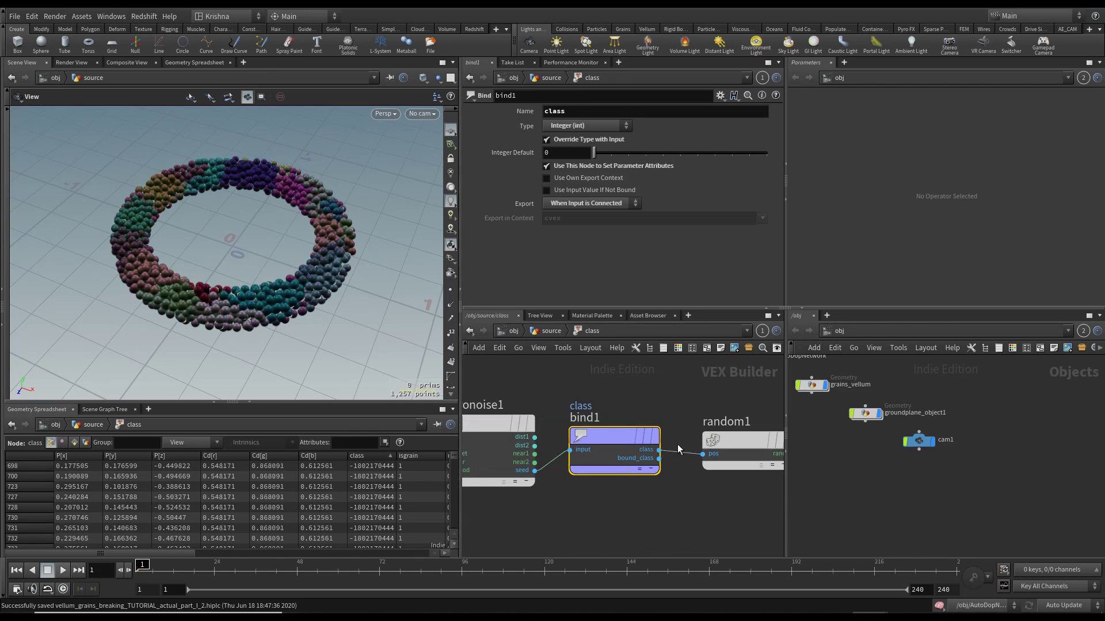
Enable the restlength Length Attribute on connectadjacentpieces1 and move the GEO null lower.
{"action": "left_click", "coordinate": [552, 333]}
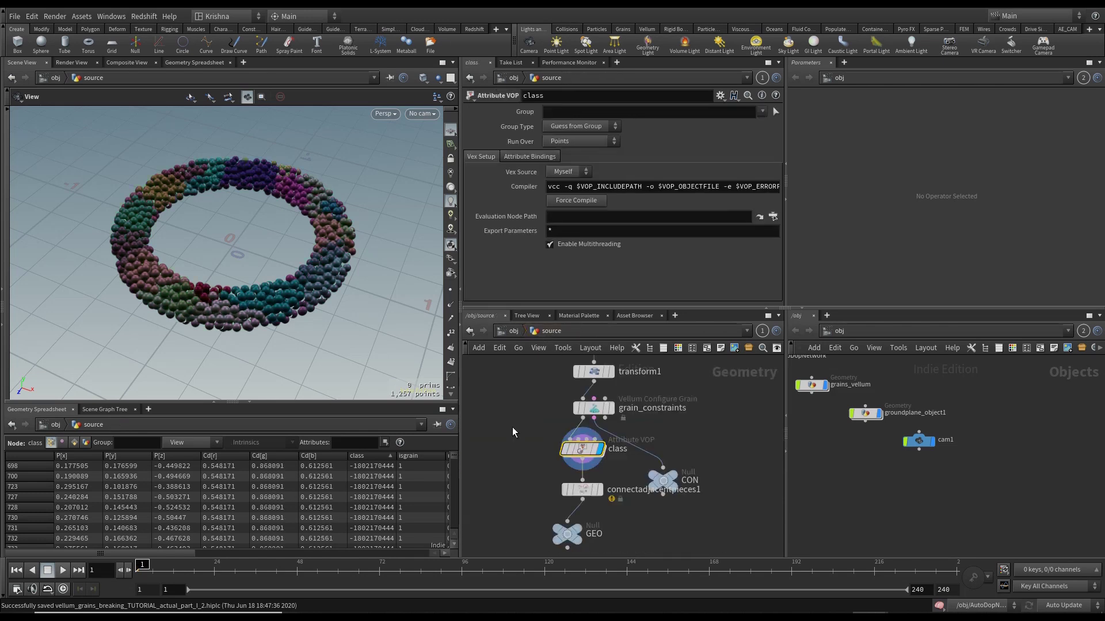
{"action": "left_click", "coordinate": [599, 489]}
{"action": "left_click", "coordinate": [582, 490]}
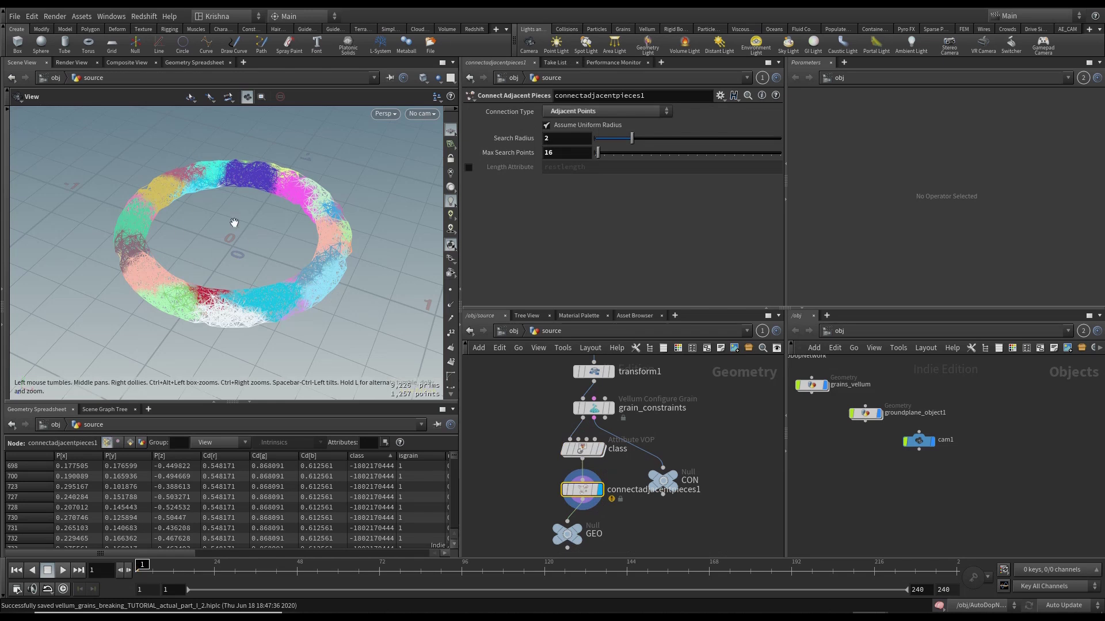
{"action": "middle_click_drag", "start_coordinate": [655, 536], "coordinate": [653, 487]}
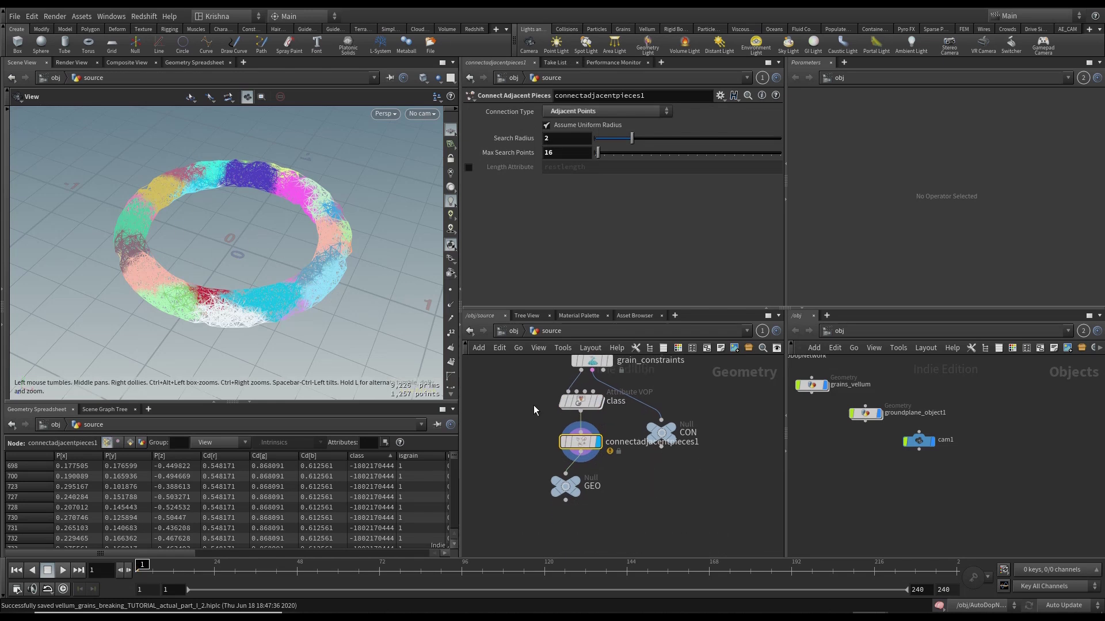
{"action": "left_click", "coordinate": [468, 168]}
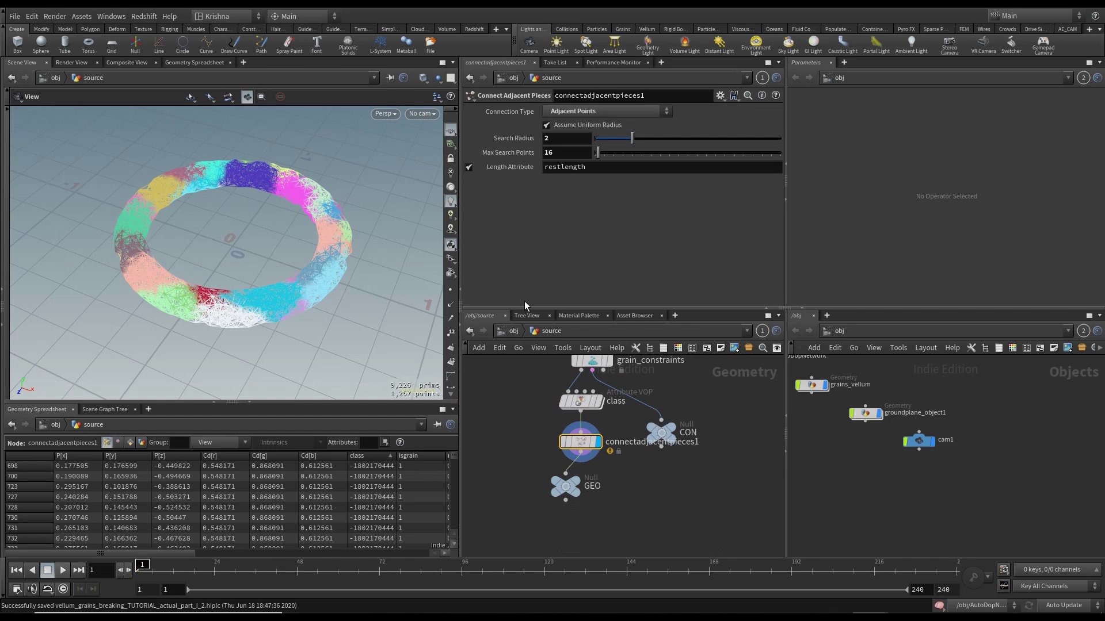
{"action": "mouse_move", "coordinate": [565, 488]}
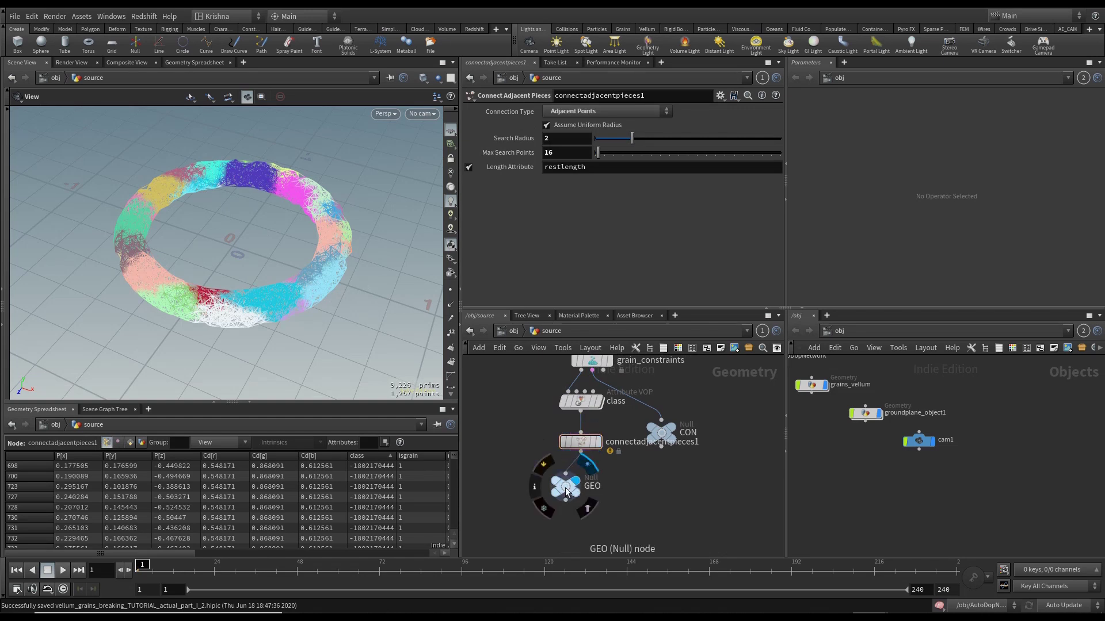
{"action": "left_click_drag", "start_coordinate": [578, 489], "coordinate": [593, 513]}
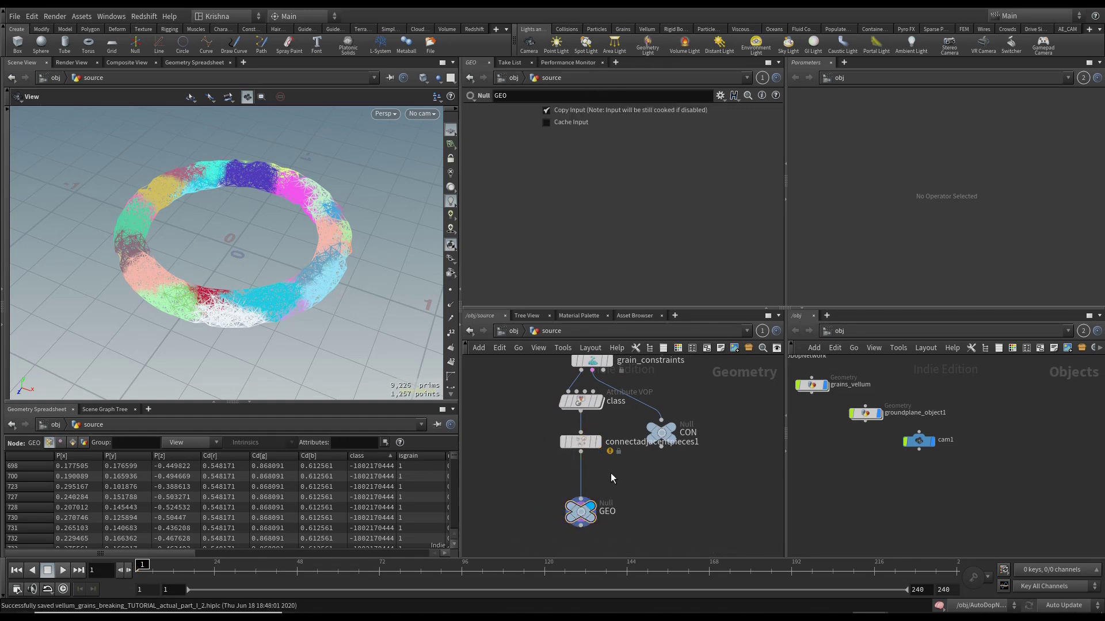
Add a Point VOP named attractionweight below the connections and go inside it.
{"action": "key", "text": "Tab"}
{"action": "type", "text": "point v"}
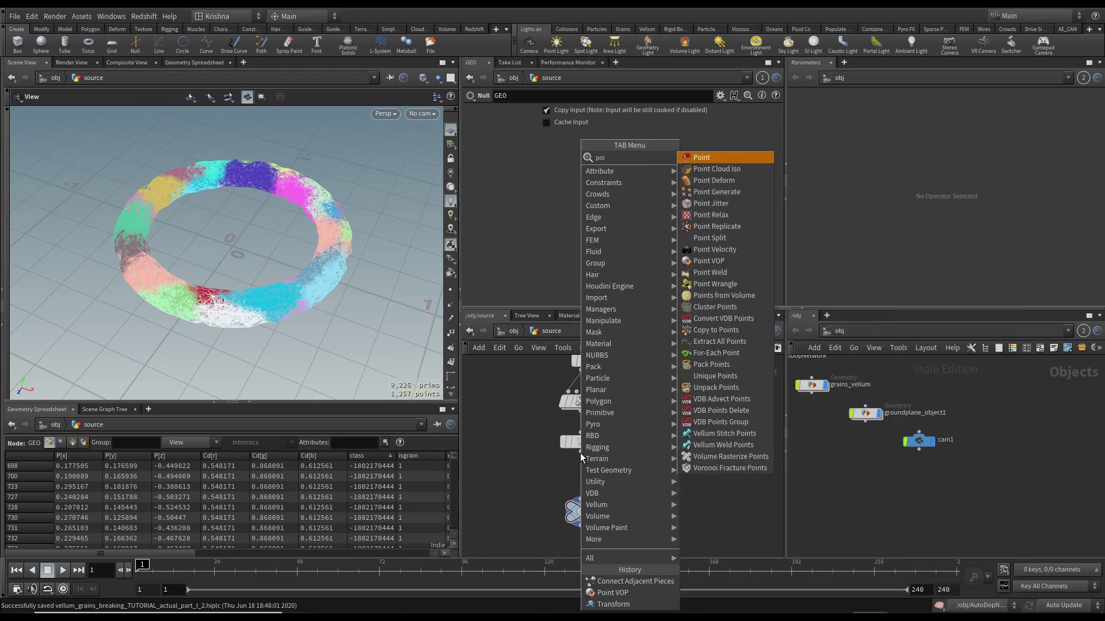
{"action": "key", "text": "Return"}
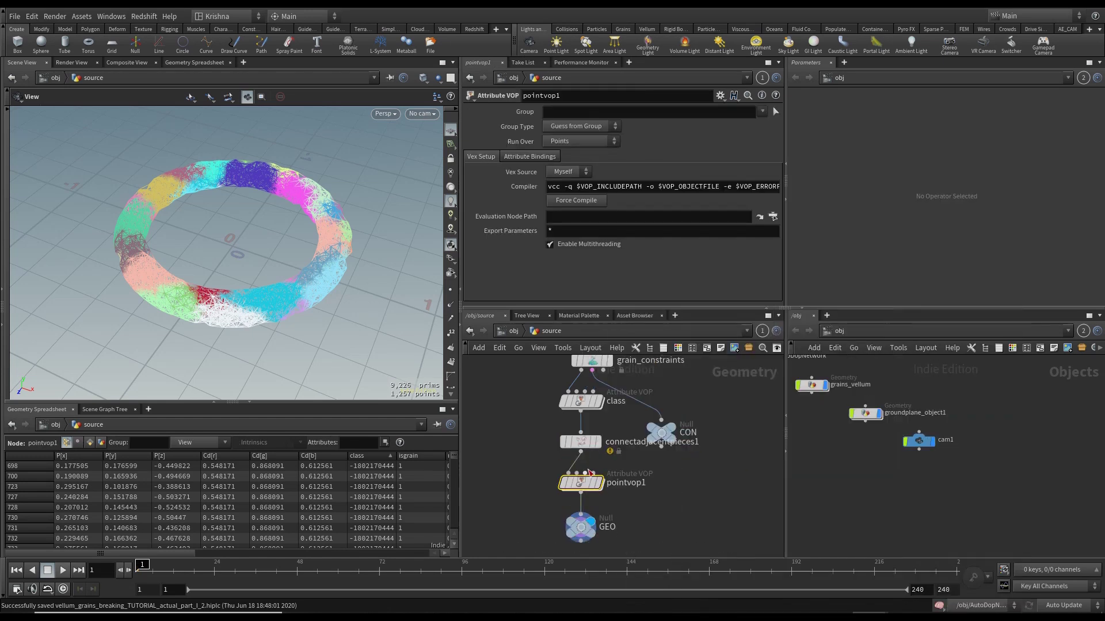
{"action": "double_click", "coordinate": [622, 485]}
{"action": "type", "text": "attrac"}
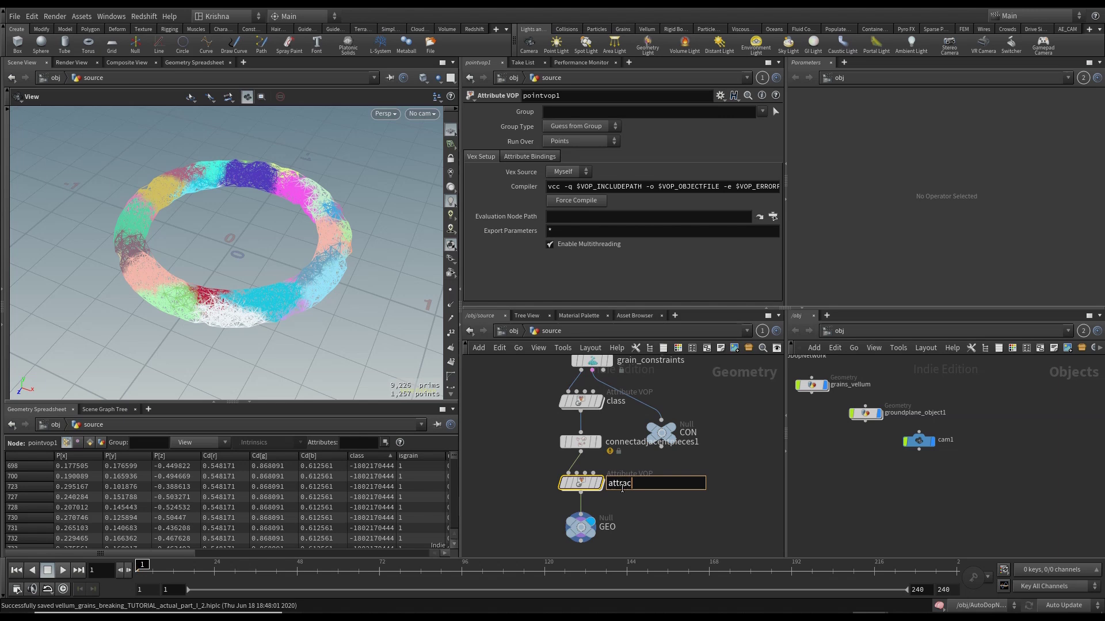
{"action": "type", "text": "tionweight"}
{"action": "key", "text": "Return"}
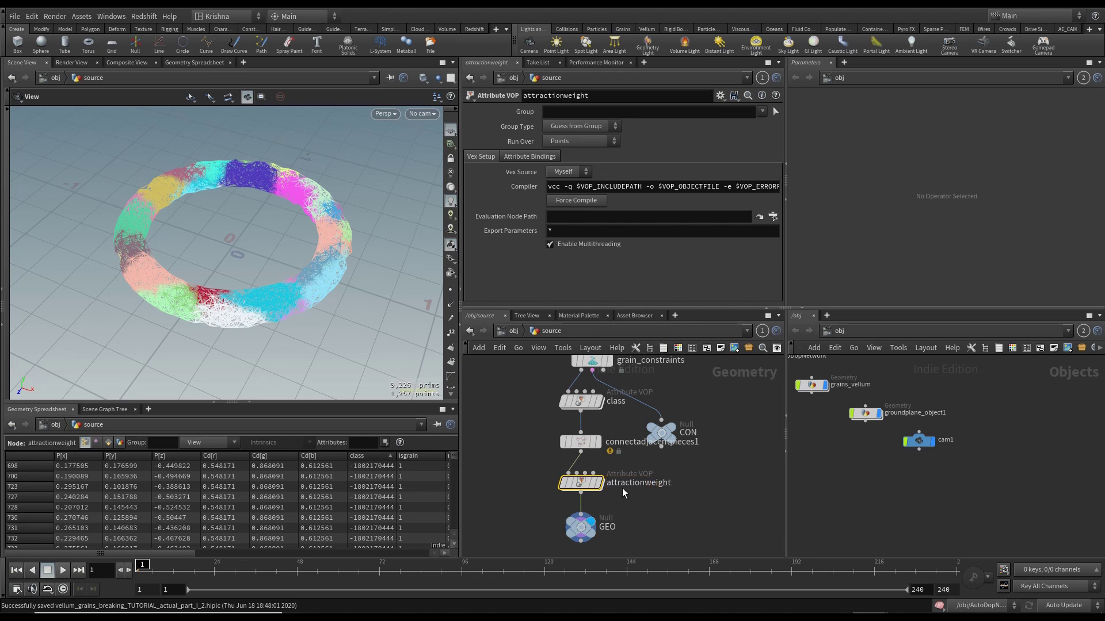
{"action": "double_click", "coordinate": [579, 485]}
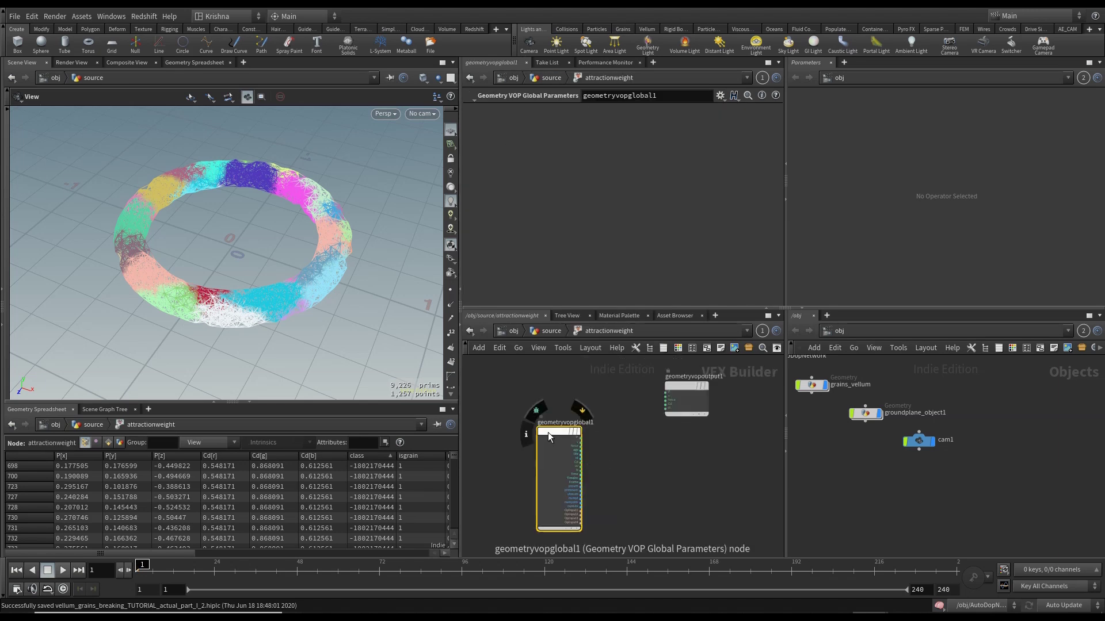
{"action": "left_click_drag", "start_coordinate": [547, 433], "coordinate": [485, 389]}
Add an anti-aliased noise driven by P and wire it into Cd to preview.
{"action": "key", "text": "Tab"}
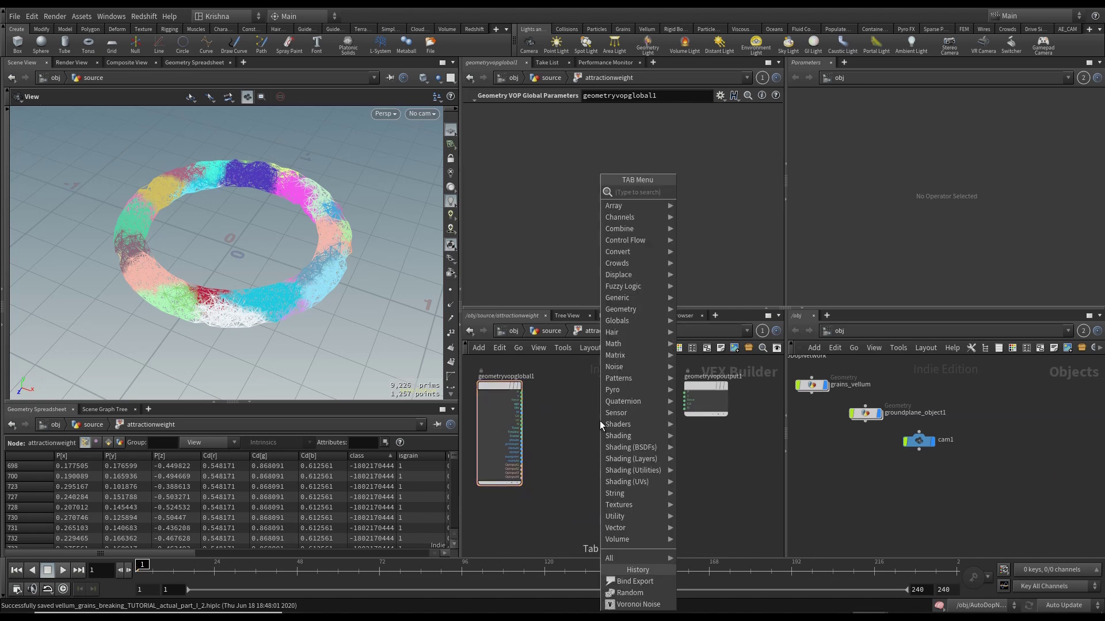
{"action": "type", "text": "bind"}
{"action": "key", "text": "Return"}
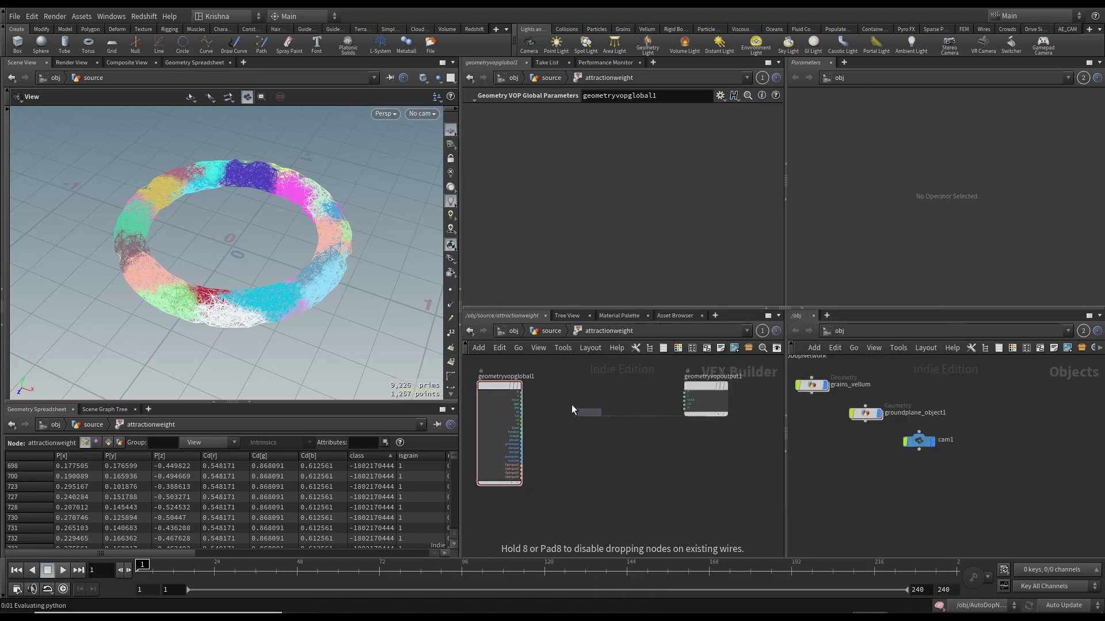
{"action": "left_click", "coordinate": [570, 404]}
{"action": "scroll", "coordinate": [530, 397], "scroll_direction": "up", "scroll_amount": 3}
{"action": "left_click", "coordinate": [508, 385]}
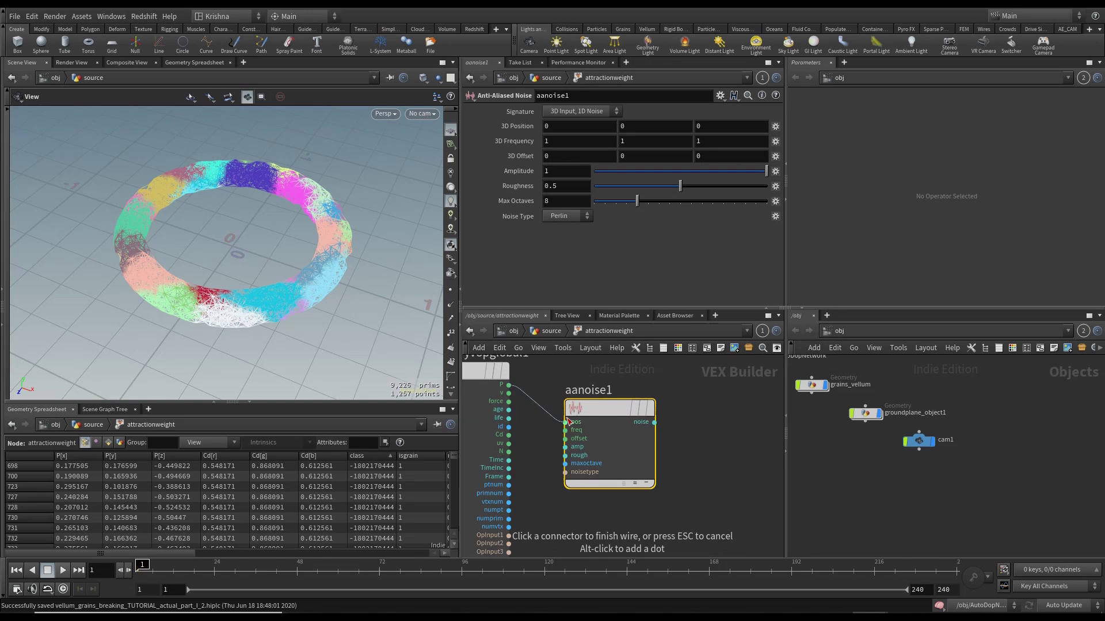
{"action": "left_click", "coordinate": [566, 423]}
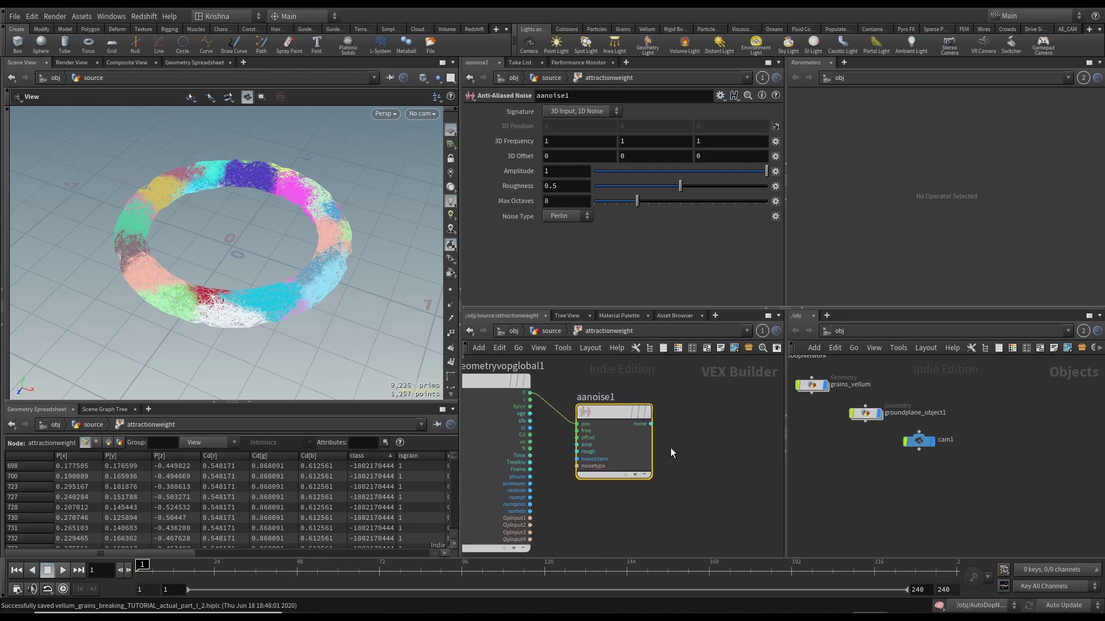
{"action": "middle_click_drag", "start_coordinate": [670, 448], "coordinate": [611, 450]}
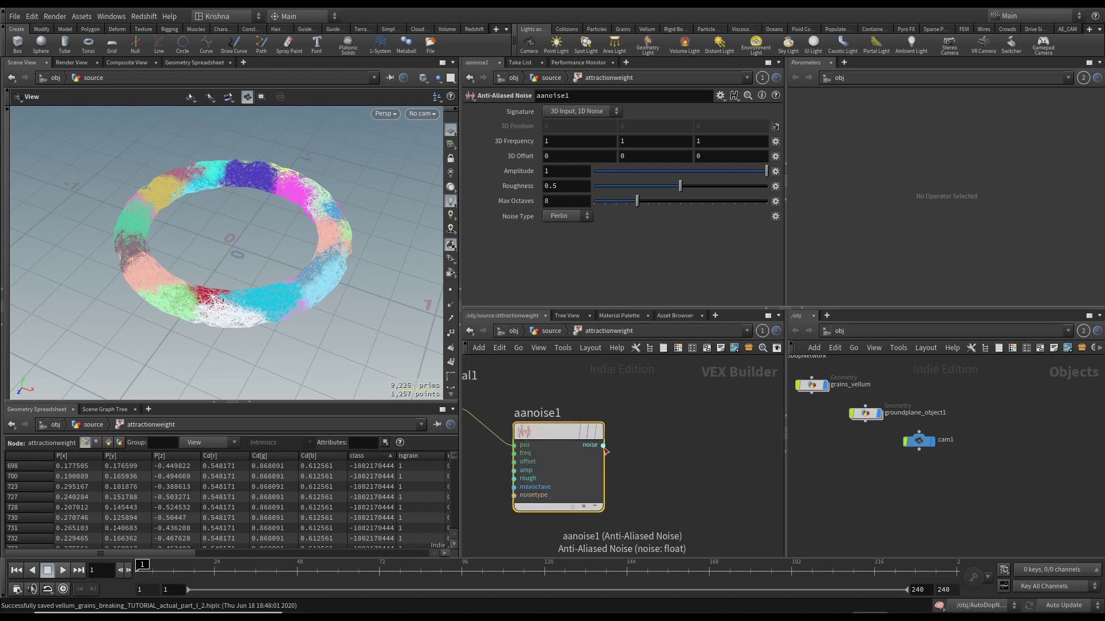
{"action": "left_click", "coordinate": [602, 445]}
{"action": "scroll", "coordinate": [637, 448], "scroll_direction": "down", "scroll_amount": 3}
{"action": "scroll", "coordinate": [684, 430], "scroll_direction": "up", "scroll_amount": 2}
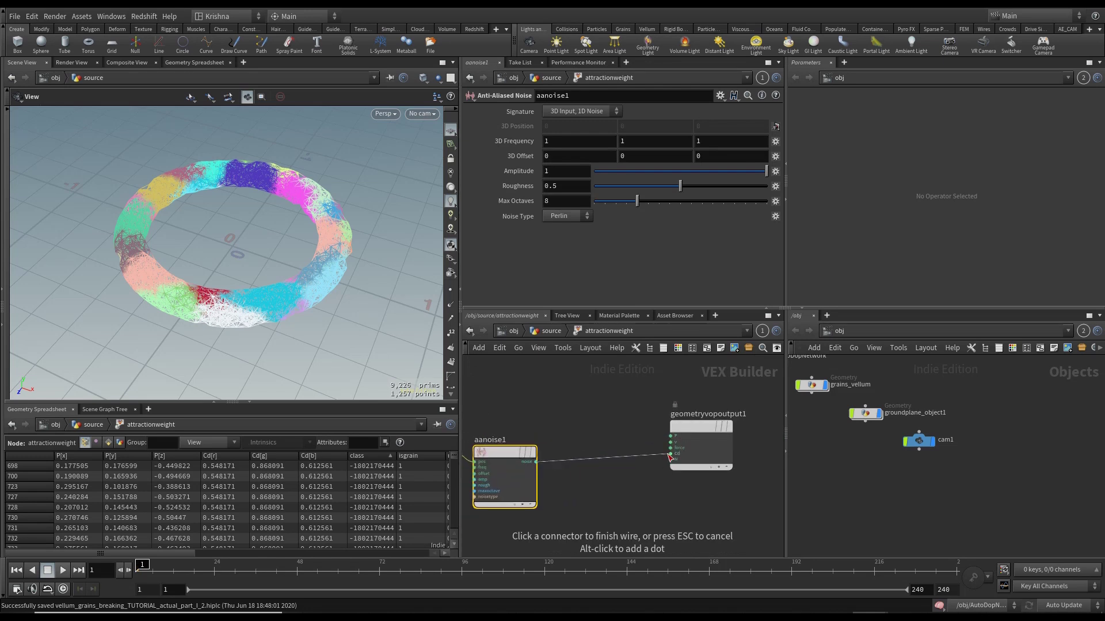
{"action": "left_click", "coordinate": [670, 454]}
{"action": "middle_click_drag", "start_coordinate": [584, 440], "coordinate": [620, 435]}
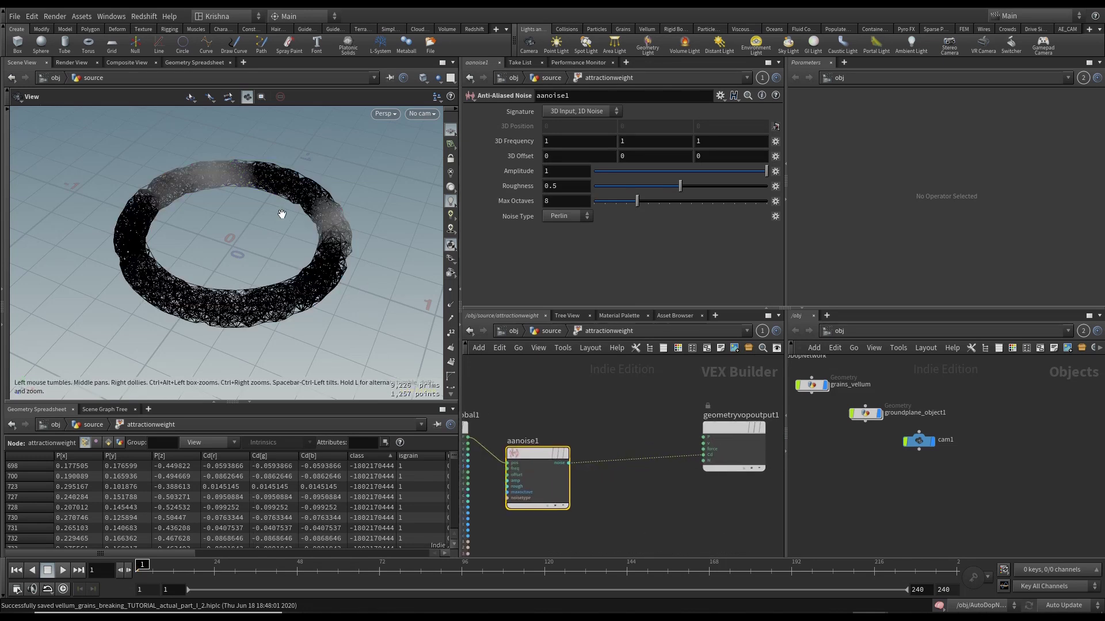
{"action": "left_click", "coordinate": [609, 443]}
Add a Bind Export named attractionweight fed by the noise output.
{"action": "key", "text": "Tab"}
{"action": "type", "text": "bind e"}
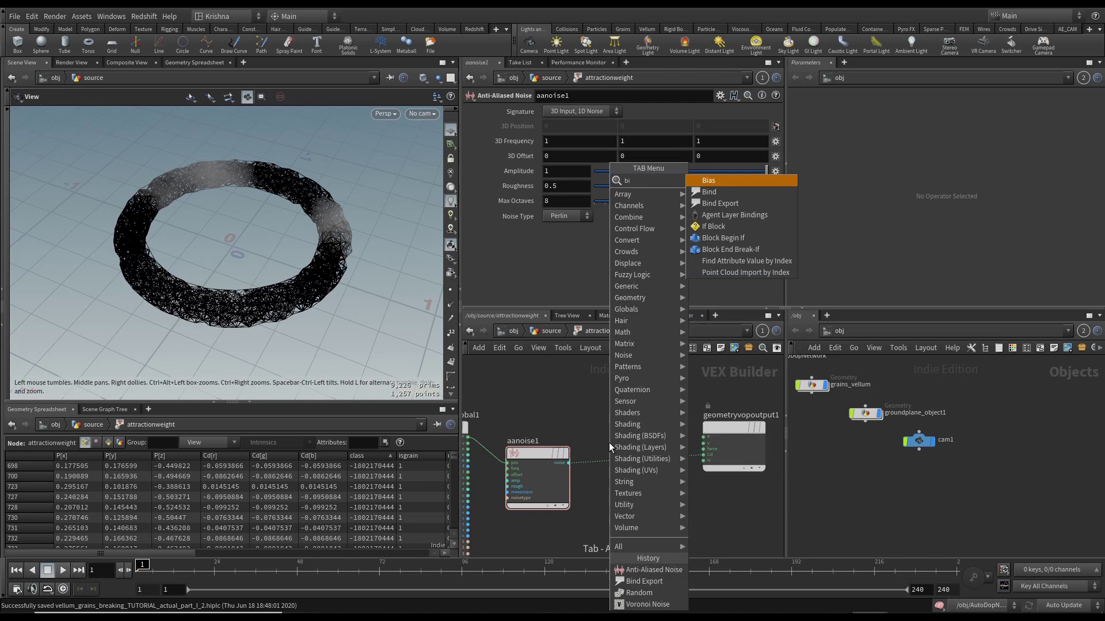
{"action": "key", "text": "Return"}
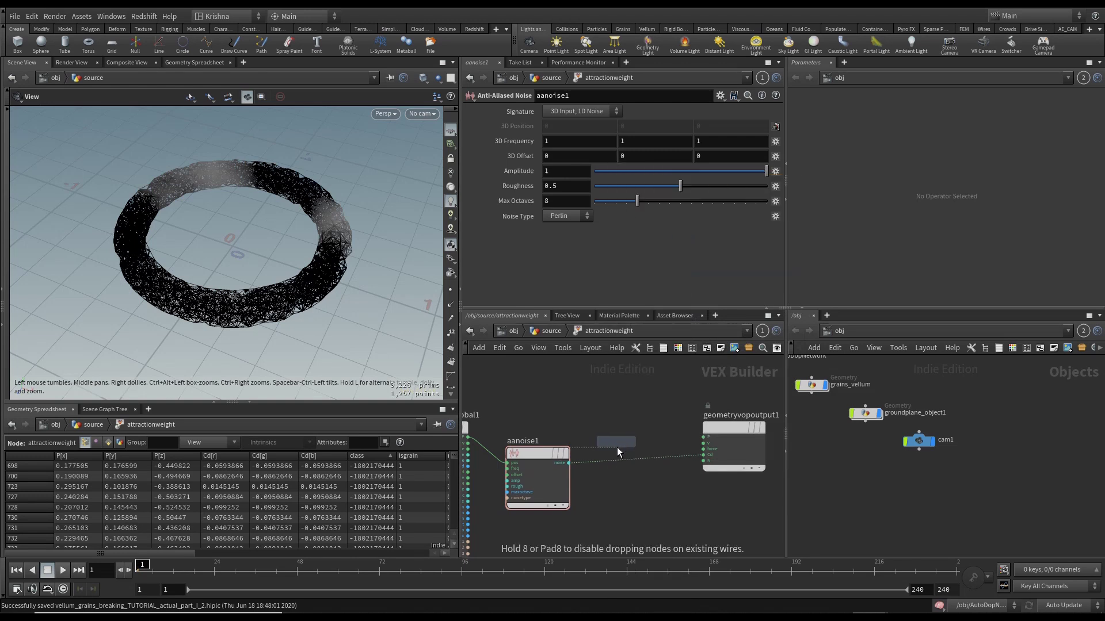
{"action": "left_click", "coordinate": [660, 457]}
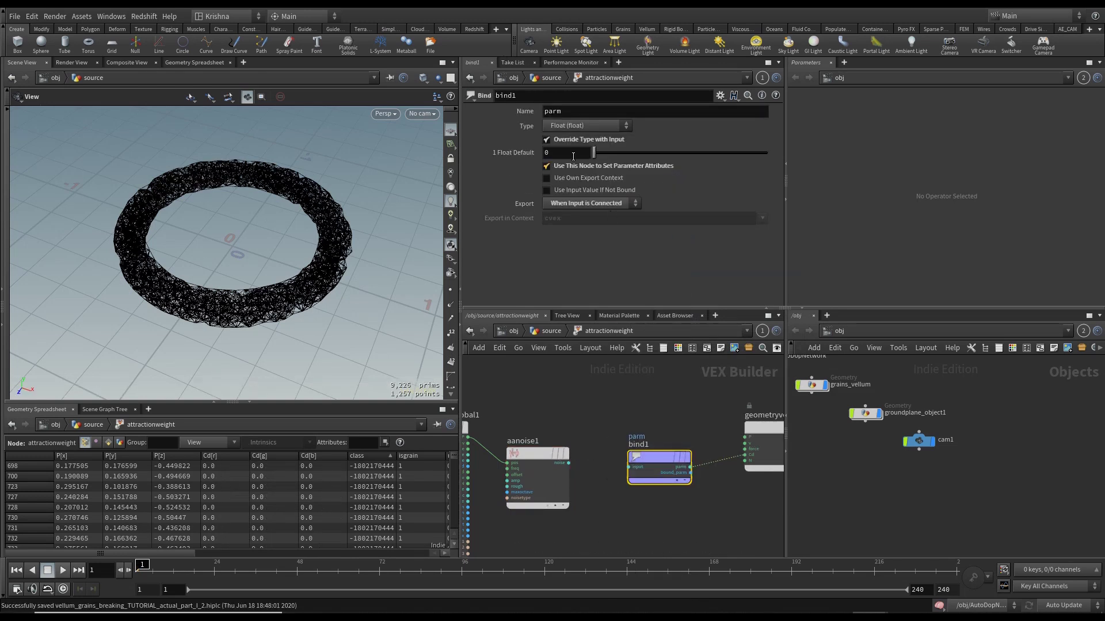
{"action": "double_click", "coordinate": [573, 111]}
{"action": "type", "text": "a"}
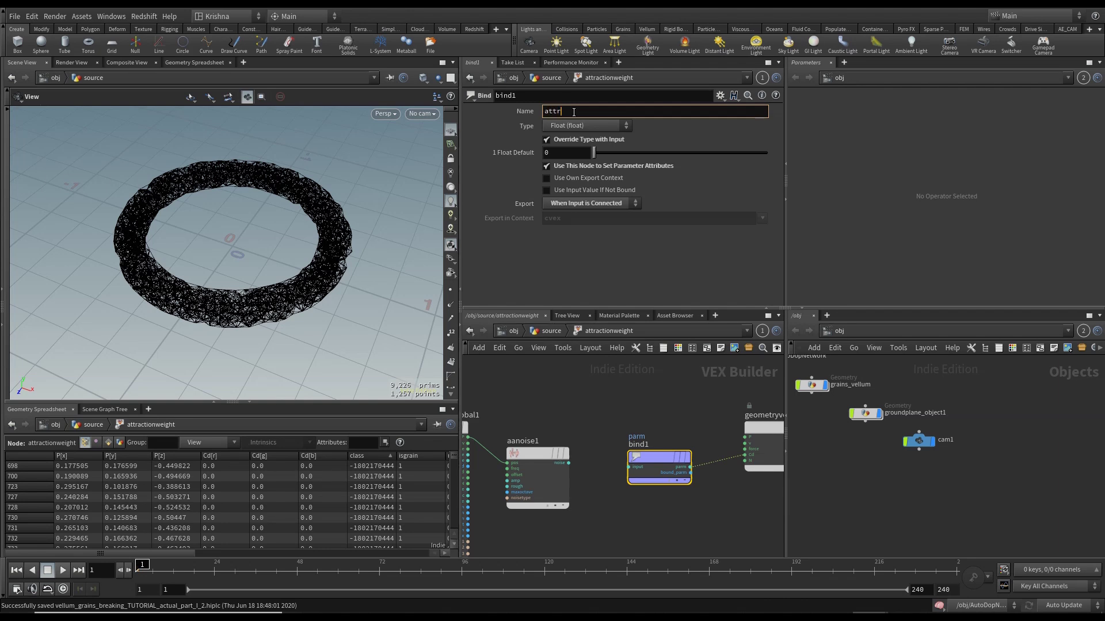
{"action": "type", "text": "ttractionweight"}
{"action": "key", "text": "Return"}
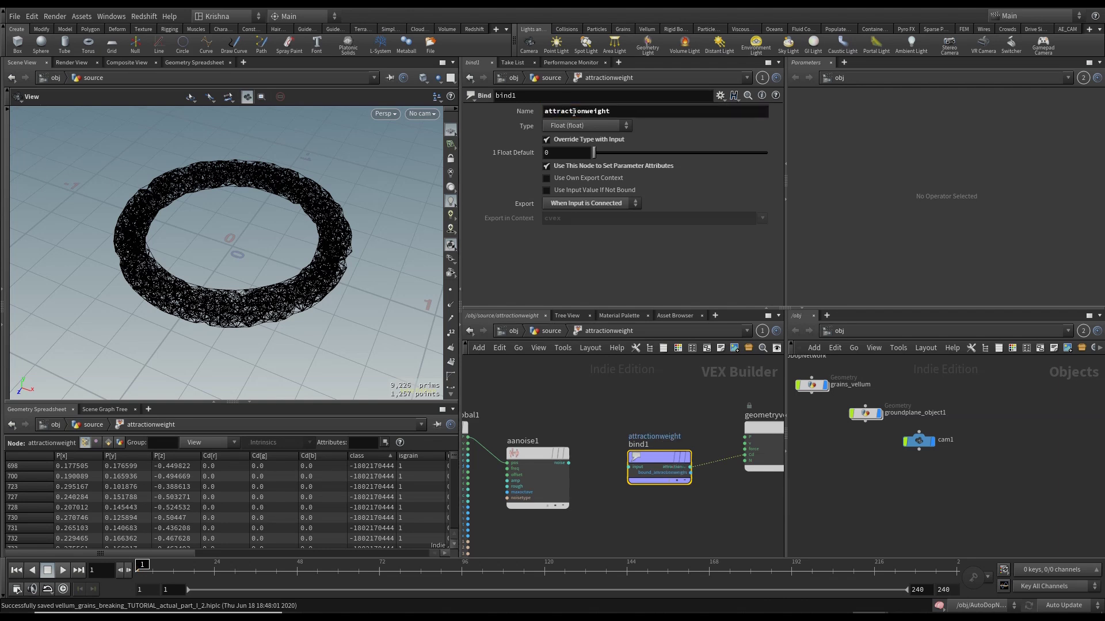
{"action": "left_click", "coordinate": [568, 463]}
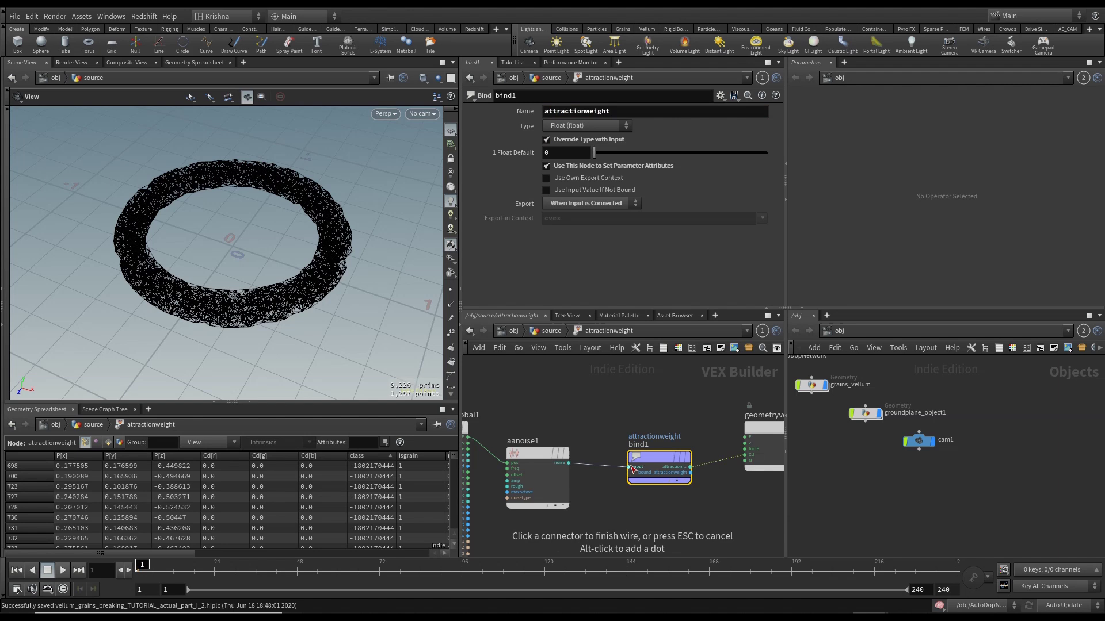
{"action": "left_click", "coordinate": [629, 467]}
{"action": "scroll", "coordinate": [668, 488], "scroll_direction": "up", "scroll_amount": 2}
{"action": "middle_click_drag", "start_coordinate": [605, 488], "coordinate": [582, 423]}
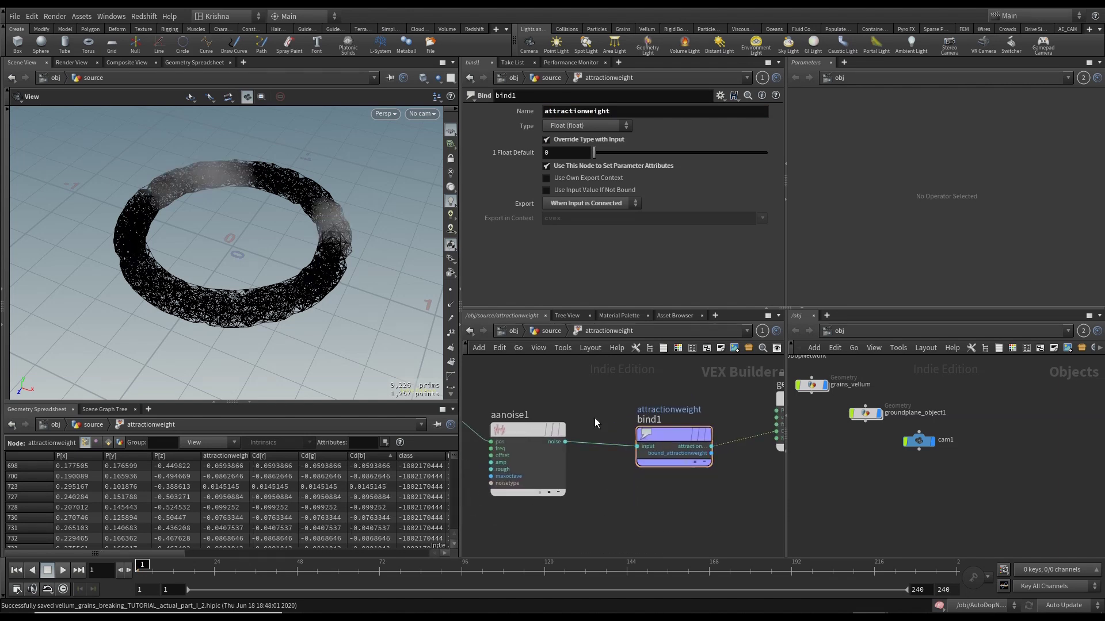
Raise the noise 3D Frequency to 4, sorting the spreadsheet by attractionweight, highest first.
{"action": "key", "text": "Tab"}
{"action": "key", "text": "Escape"}
{"action": "left_click", "coordinate": [551, 443]}
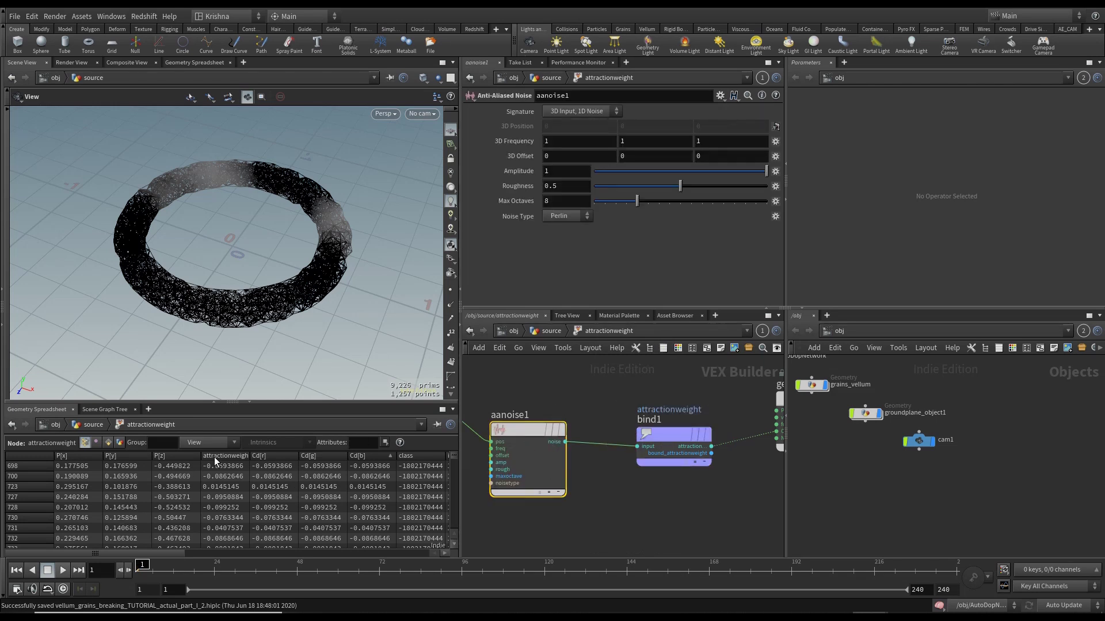
{"action": "left_click", "coordinate": [233, 456]}
{"action": "left_click", "coordinate": [233, 457]}
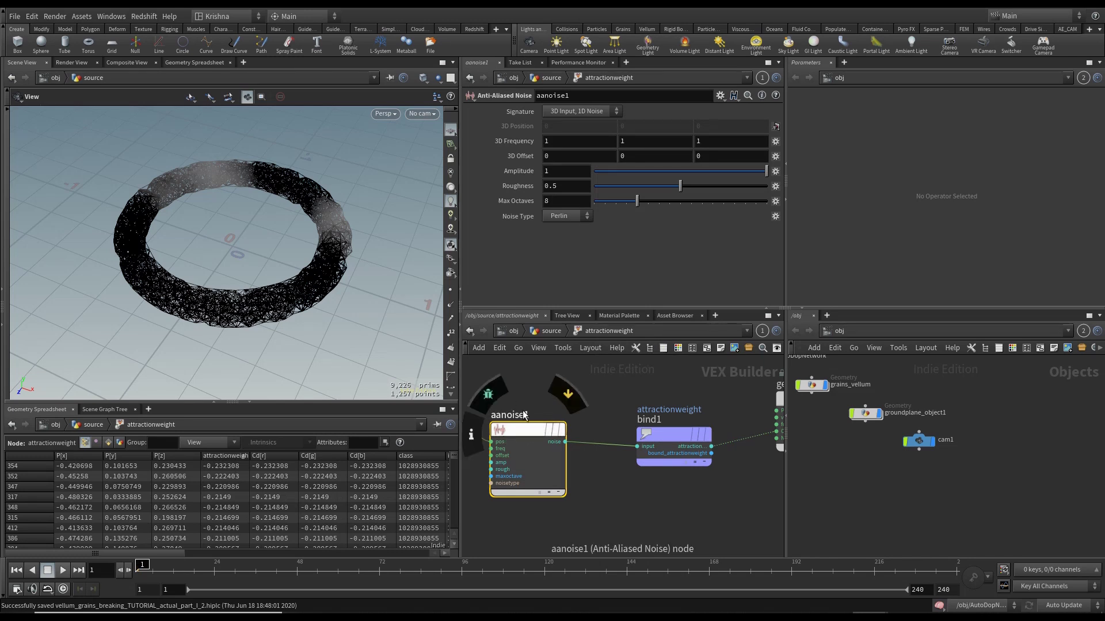
{"action": "middle_click_drag", "start_coordinate": [530, 142], "coordinate": [553, 133]}
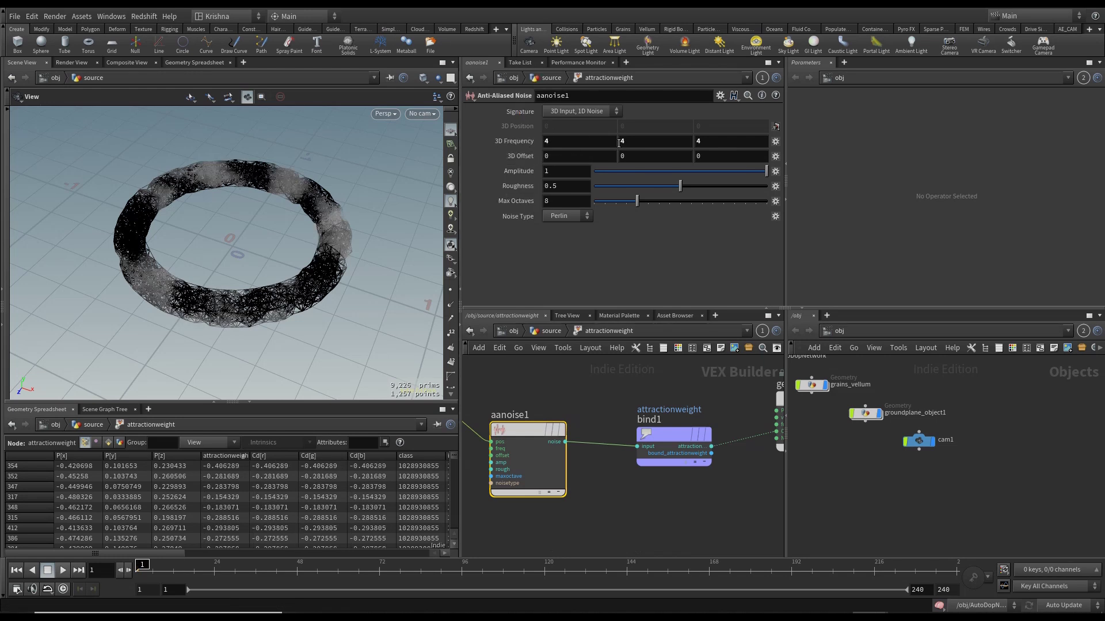
{"action": "left_click", "coordinate": [226, 457]}
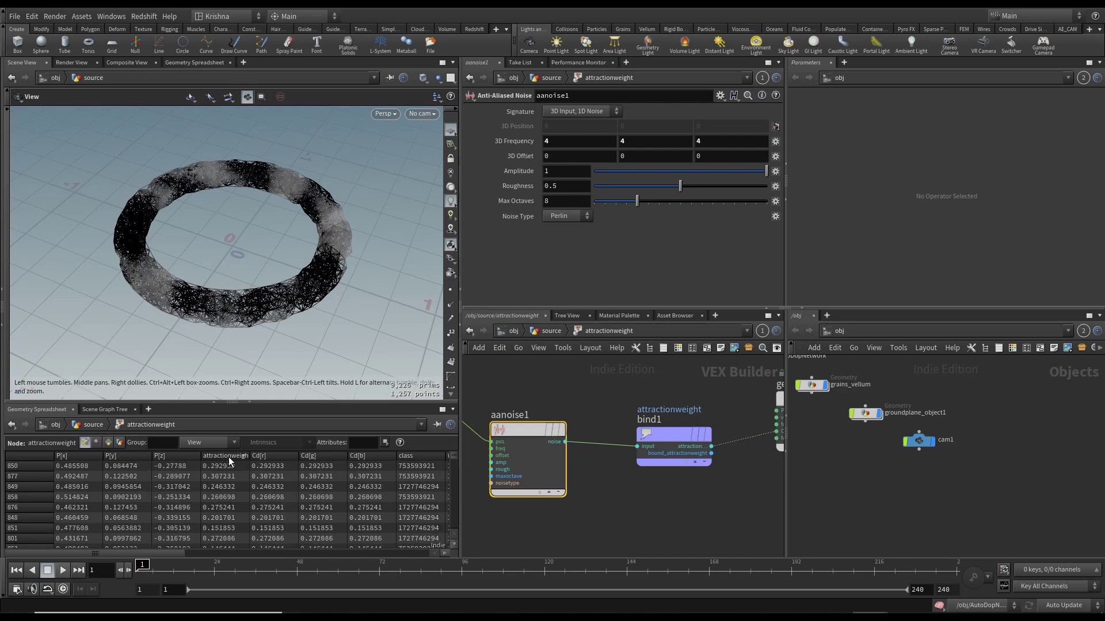
Search for a Fit Range node to insert after the noise.
{"action": "left_click", "coordinate": [598, 409]}
{"action": "key", "text": "Tab"}
{"action": "type", "text": "r"}
{"action": "key", "text": "BackSpace"}
{"action": "type", "text": "bind"}
{"action": "key", "text": "Return"}
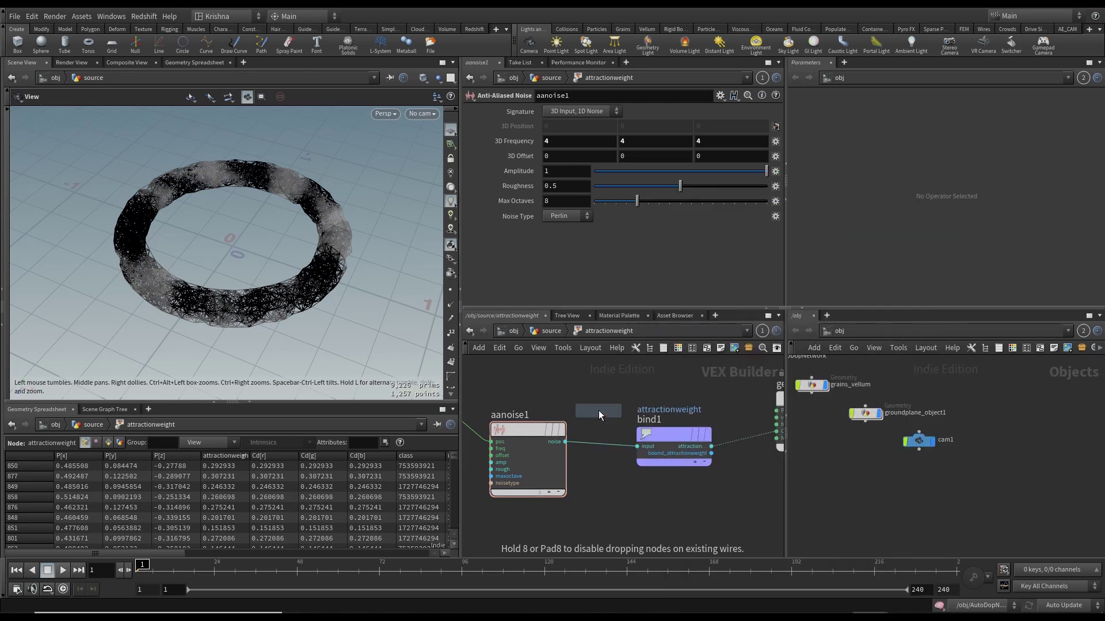
Insert Fit Range between aanoise1 and bind1 with Source Min -0.4 and Source Max 0.3.
{"action": "left_click", "coordinate": [590, 453]}
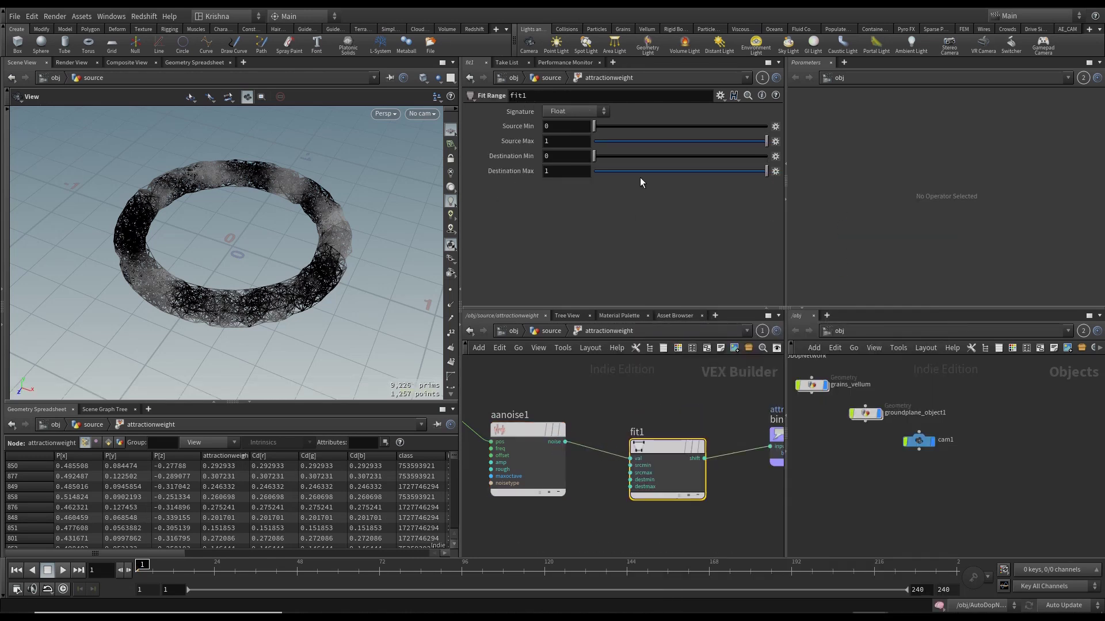
{"action": "left_click", "coordinate": [565, 126]}
{"action": "type", "text": "-0.4"}
{"action": "key", "text": "Tab"}
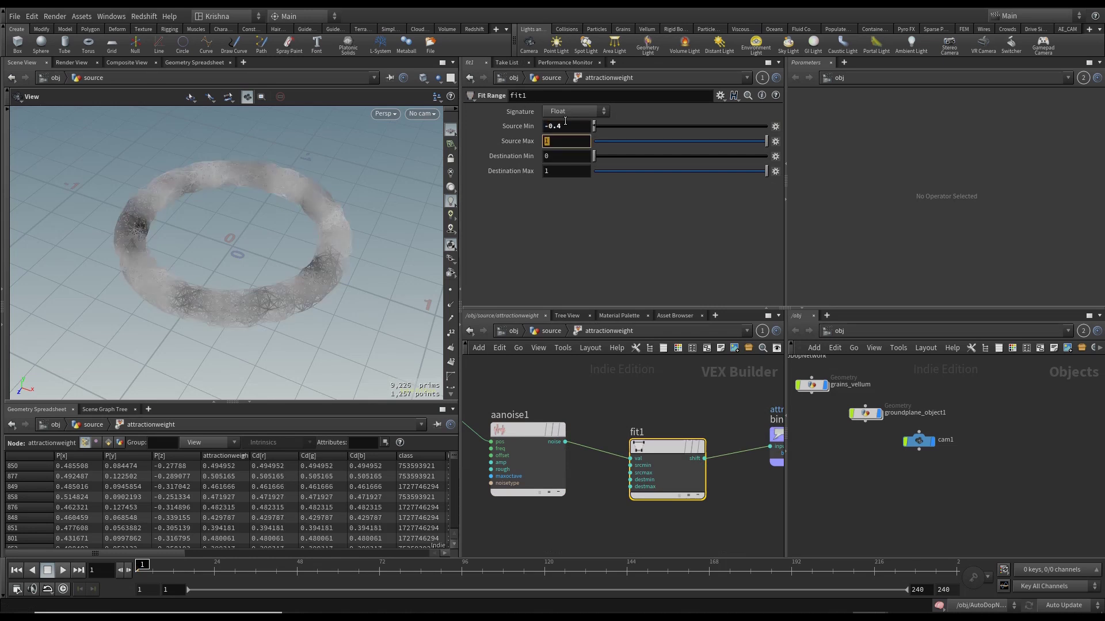
{"action": "type", "text": "0.4"}
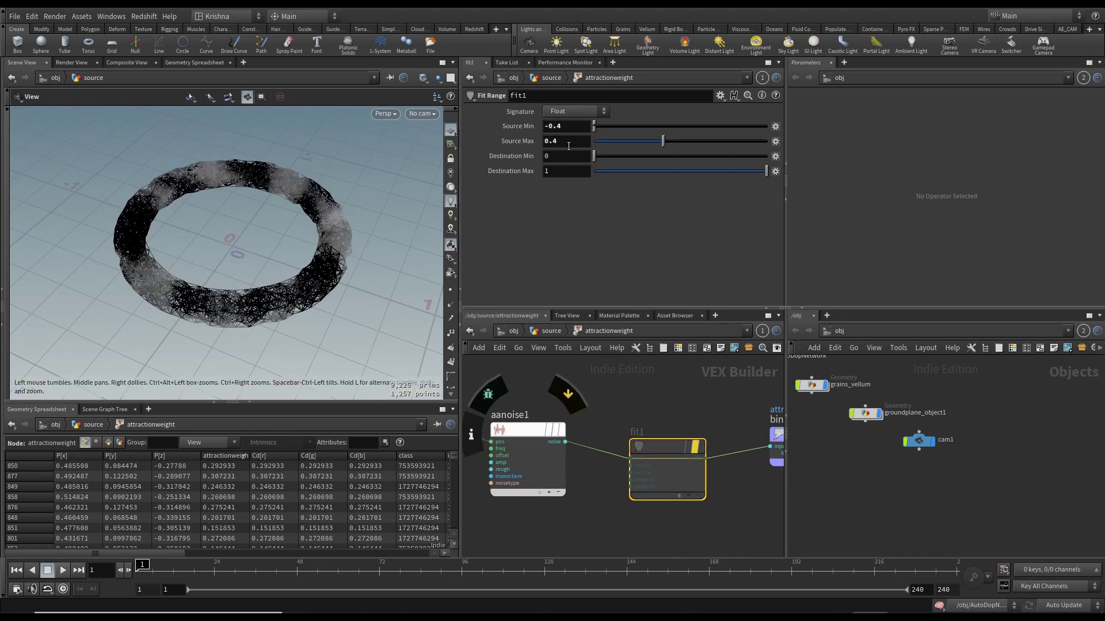
{"action": "type", "text": "3"}
{"action": "key", "text": "Return"}
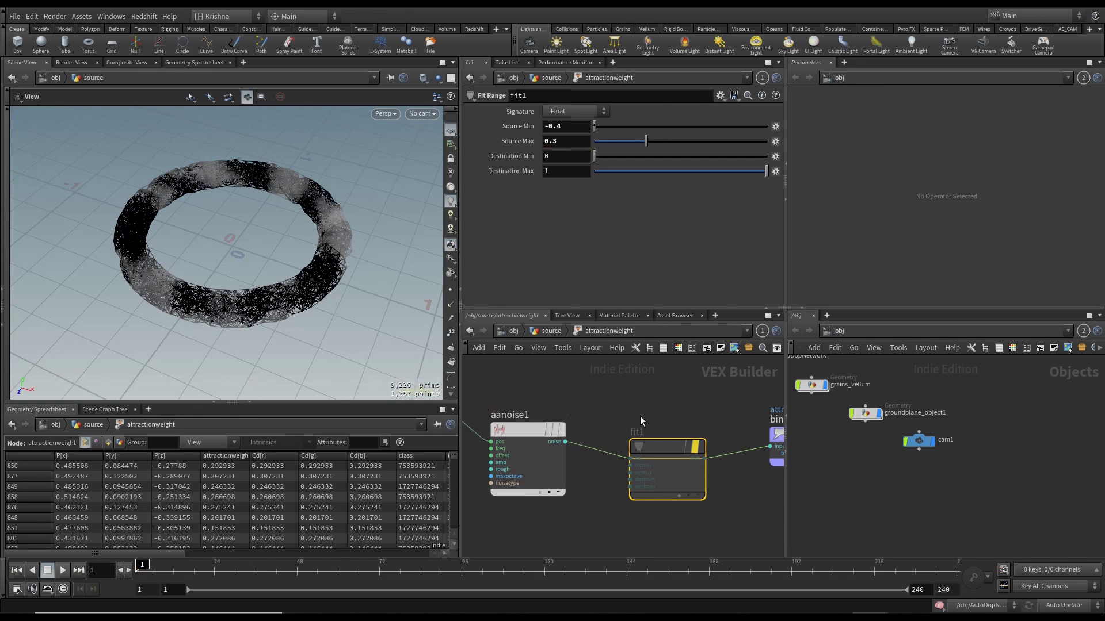
{"action": "mouse_move", "coordinate": [679, 447]}
{"action": "left_click", "coordinate": [714, 416]}
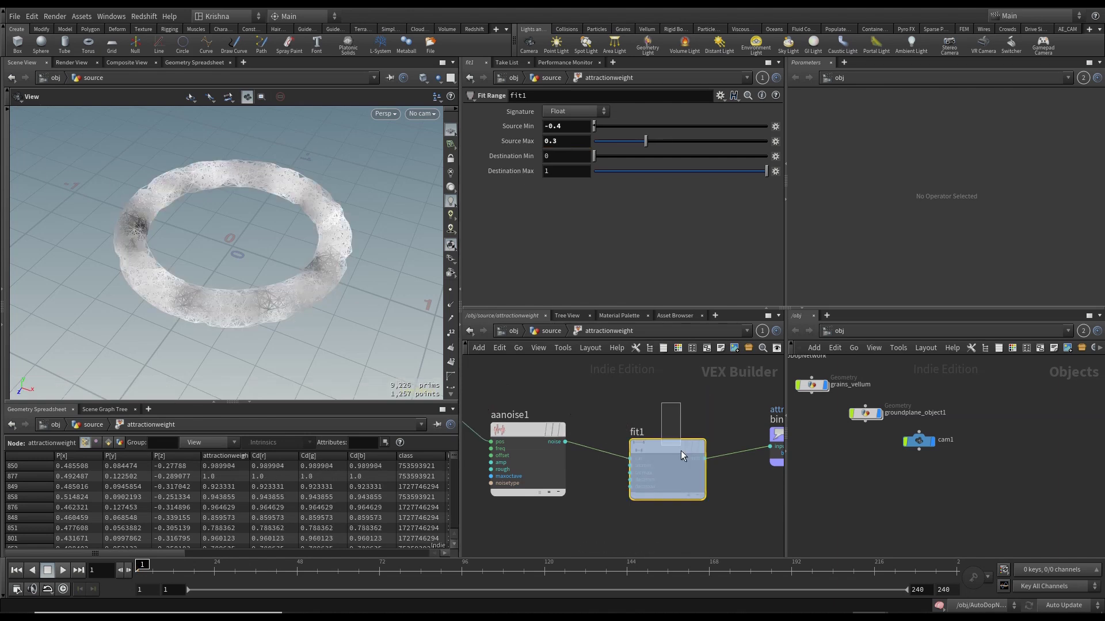
{"action": "mouse_move", "coordinate": [280, 283]}
{"action": "left_mouse_down"}
{"action": "mouse_move", "coordinate": [279, 243]}
{"action": "mouse_move", "coordinate": [267, 266]}
{"action": "left_mouse_up"}
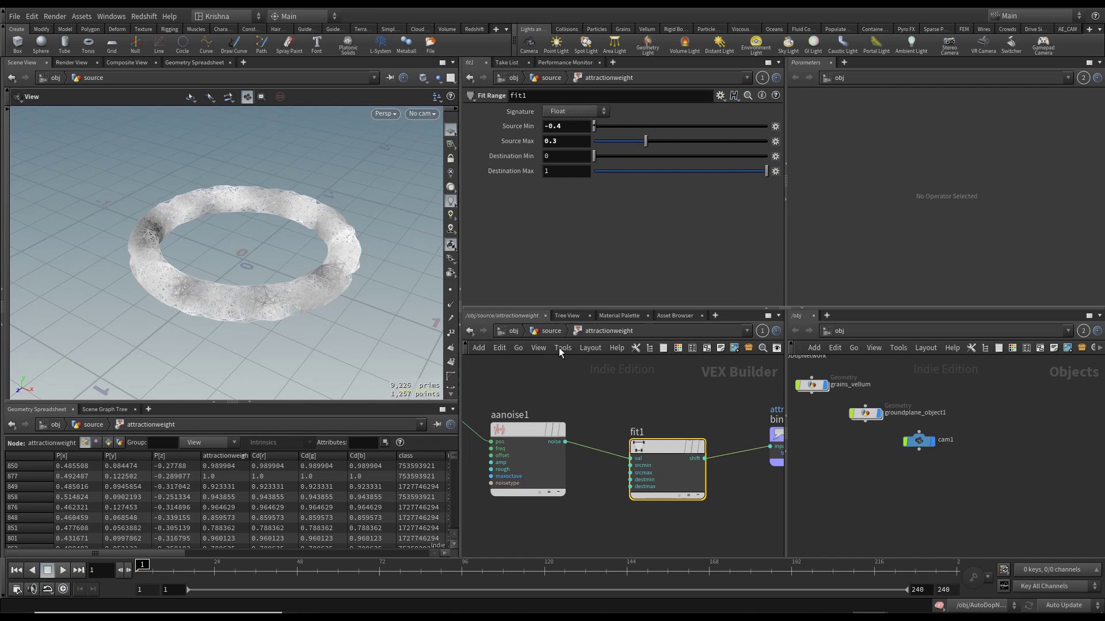
{"action": "key", "text": "ctrl+s"}
Move the CON null beside GEO and wire attractionweight into it.
{"action": "left_click", "coordinate": [550, 332]}
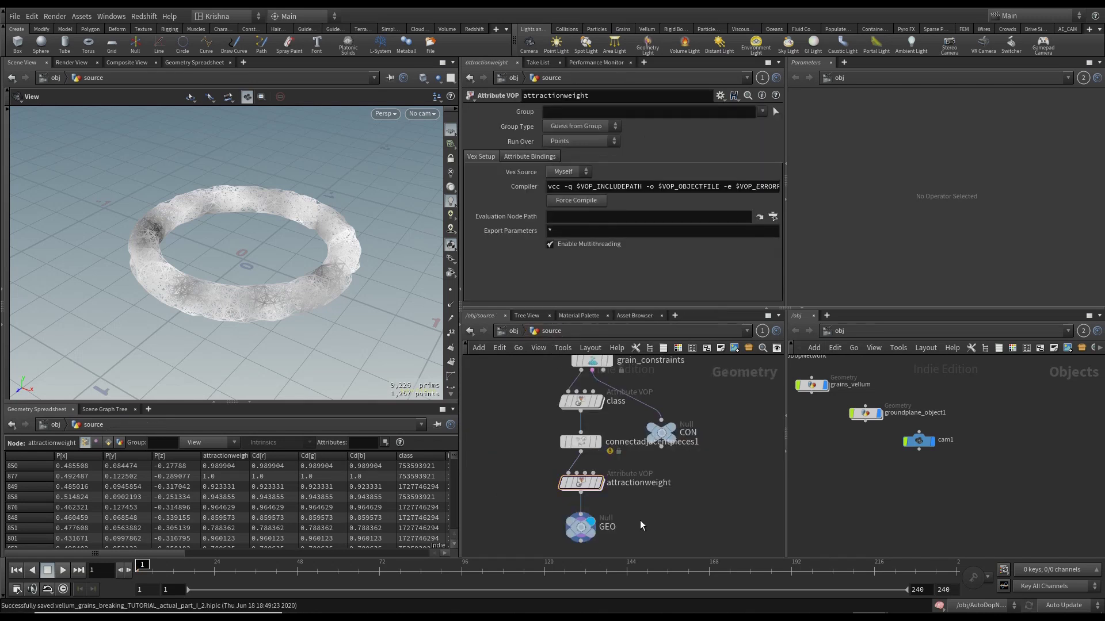
{"action": "scroll", "coordinate": [650, 495], "scroll_direction": "up", "scroll_amount": 5}
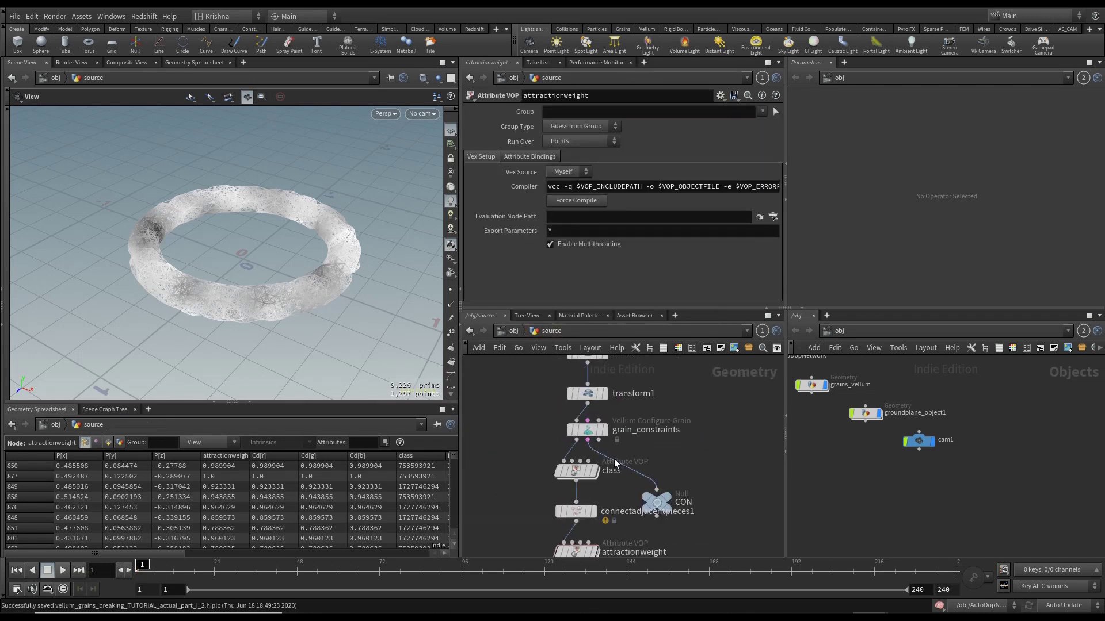
{"action": "left_click", "coordinate": [672, 504]}
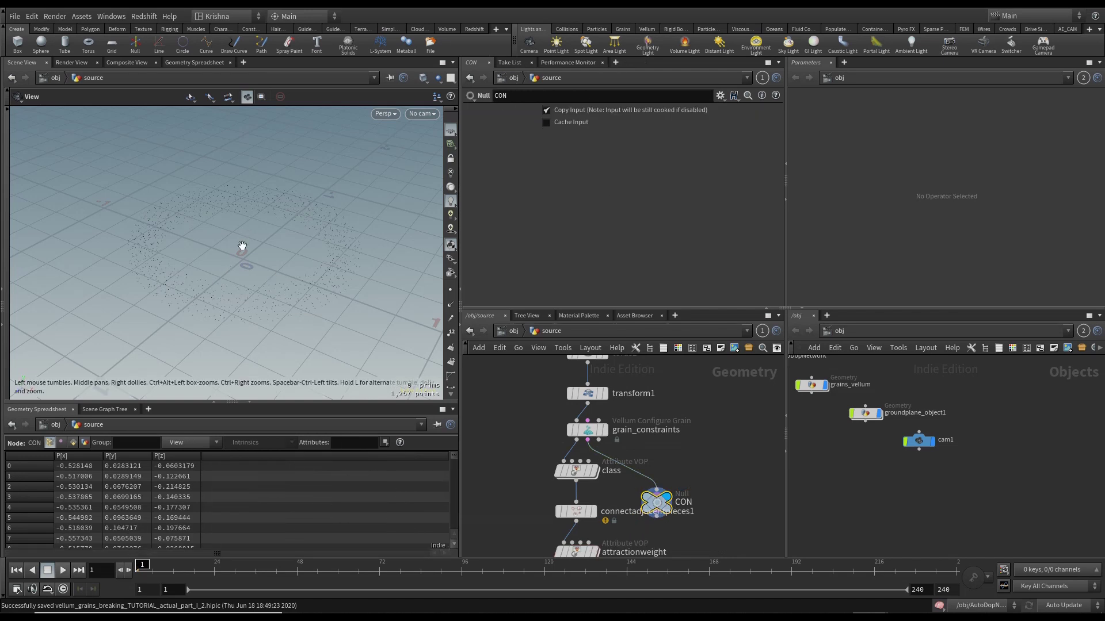
{"action": "scroll", "coordinate": [662, 433], "scroll_direction": "down", "scroll_amount": 4}
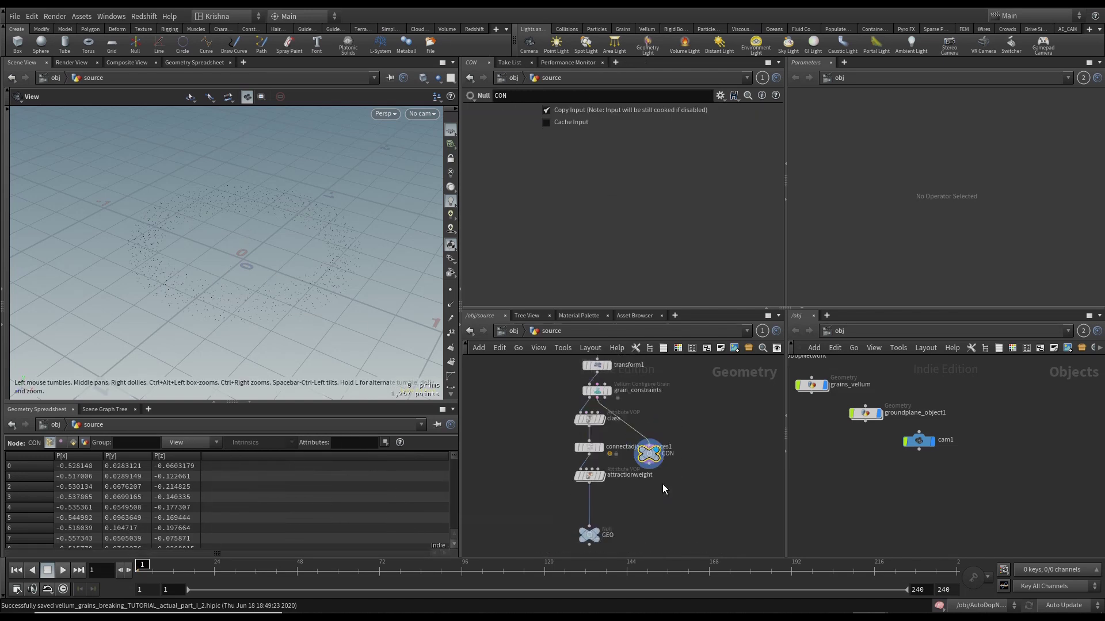
{"action": "left_click_drag", "start_coordinate": [649, 453], "coordinate": [673, 534]}
{"action": "left_click", "coordinate": [673, 521]}
{"action": "left_click", "coordinate": [633, 474]}
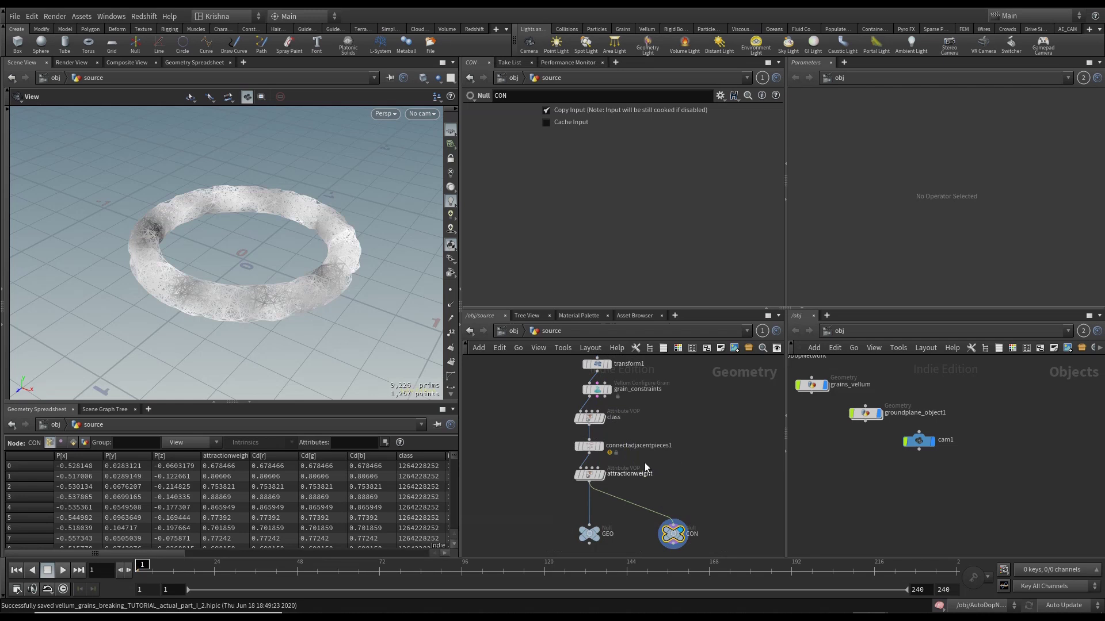
{"action": "middle_click_drag", "start_coordinate": [680, 507], "coordinate": [678, 459]}
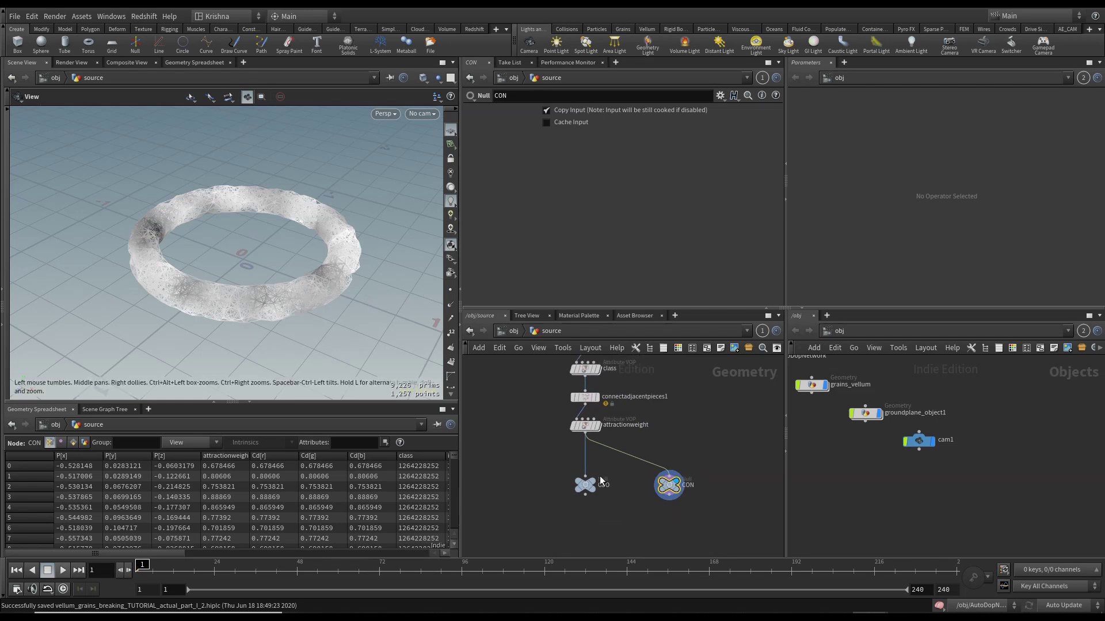
{"action": "left_click", "coordinate": [585, 485]}
Check AutoDopNetwork and grain_constraints, then set the display flag back on GEO.
{"action": "key", "text": "h"}
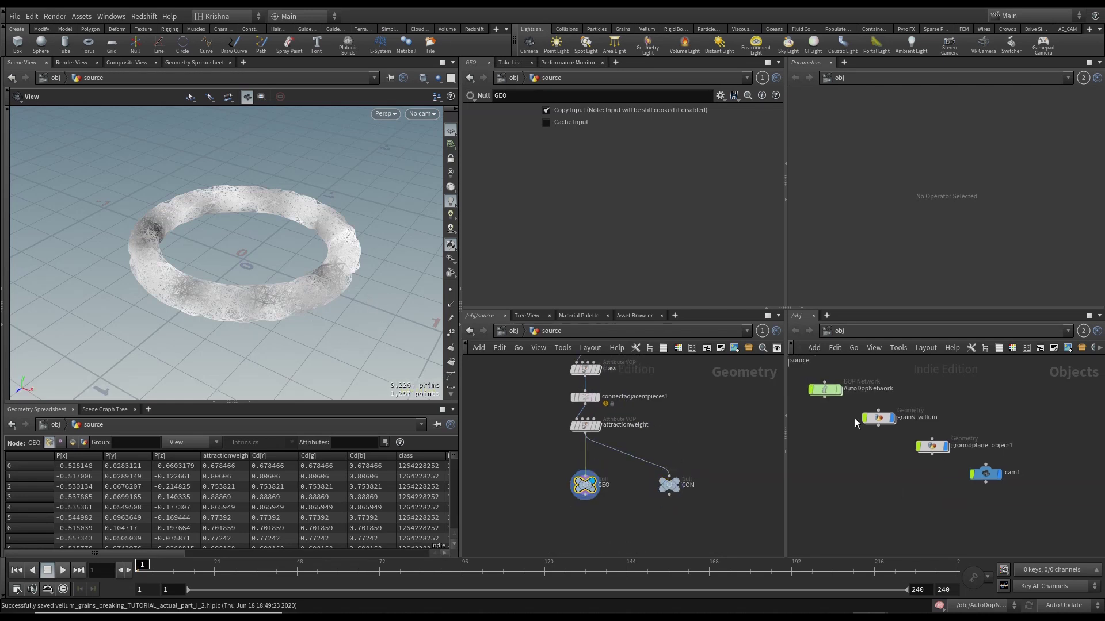
{"action": "left_click", "coordinate": [824, 389]}
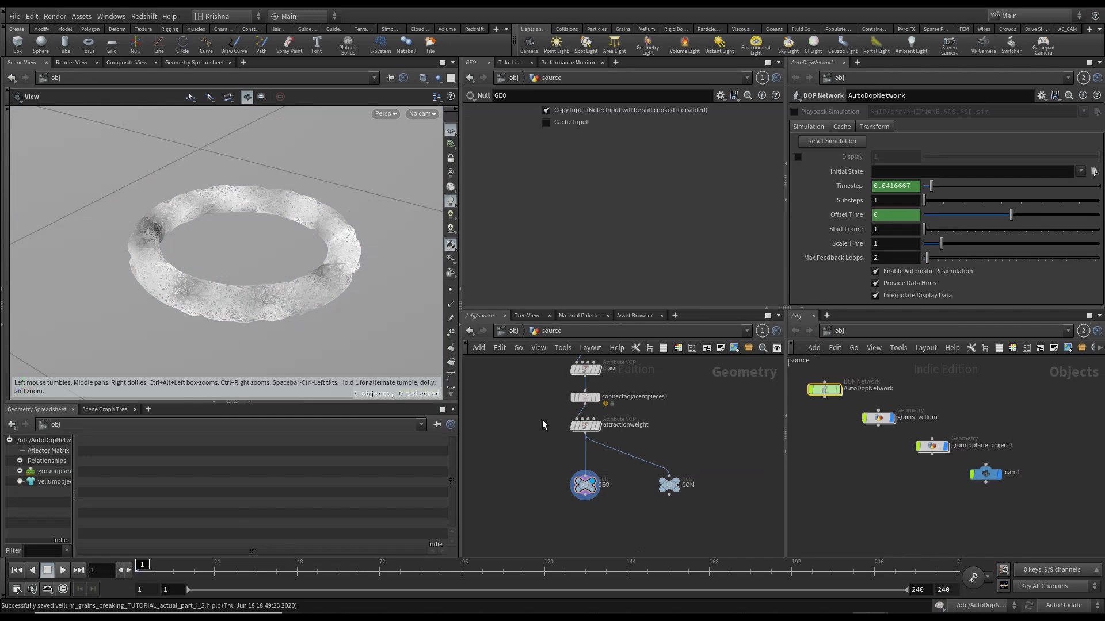
{"action": "scroll", "coordinate": [651, 422], "scroll_direction": "up", "scroll_amount": 2}
{"action": "scroll", "coordinate": [657, 447], "scroll_direction": "up", "scroll_amount": 1}
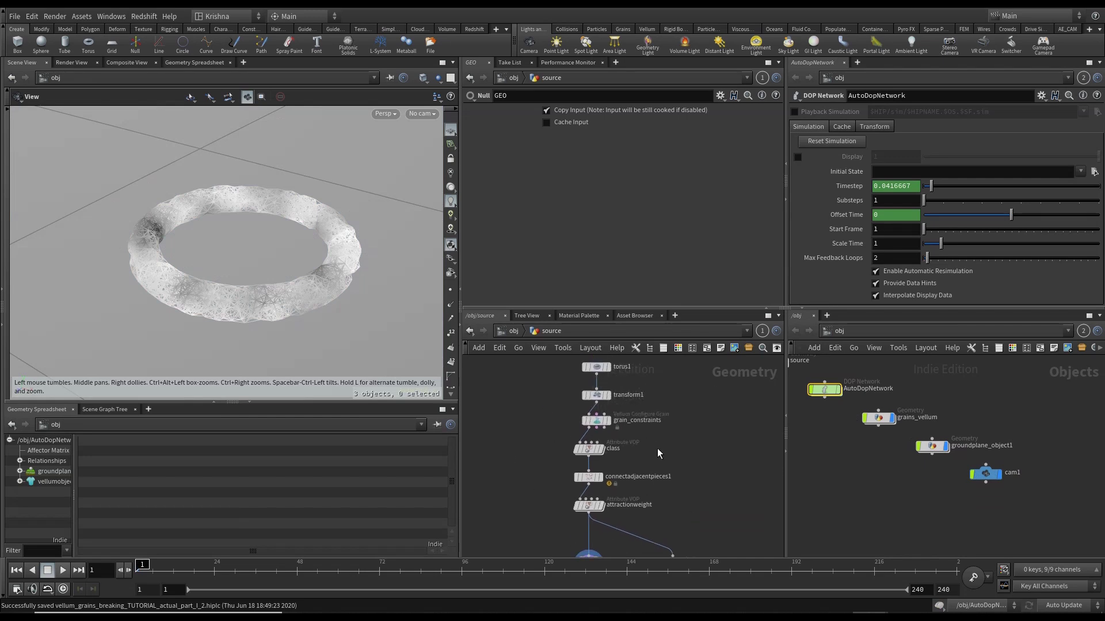
{"action": "left_click", "coordinate": [603, 424]}
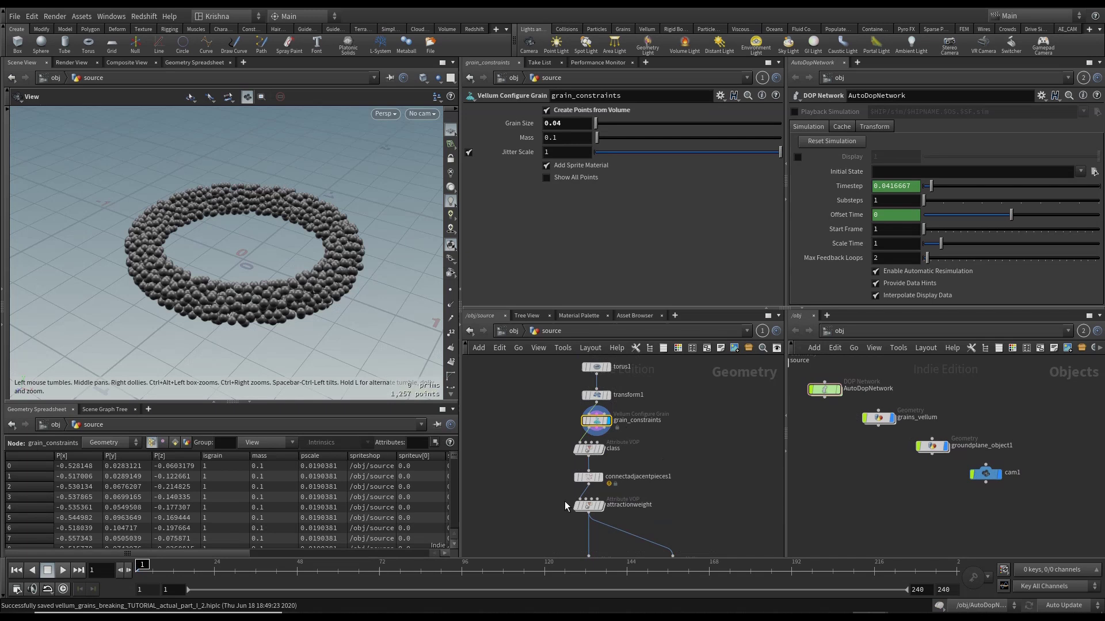
{"action": "scroll", "coordinate": [576, 495], "scroll_direction": "down", "scroll_amount": 2}
{"action": "left_click", "coordinate": [608, 477]}
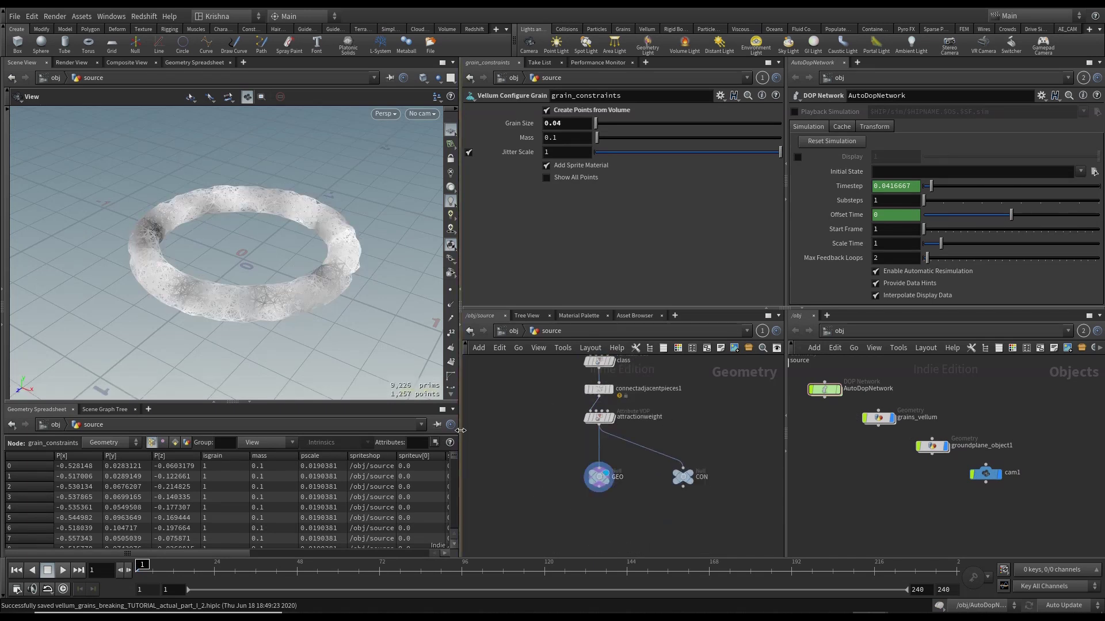
{"action": "left_click_drag", "start_coordinate": [460, 431], "coordinate": [465, 430]}
Insert an Add node between attractionweight and GEO that deletes geometry but keeps the points.
{"action": "key", "text": "Tab"}
{"action": "type", "text": "null"}
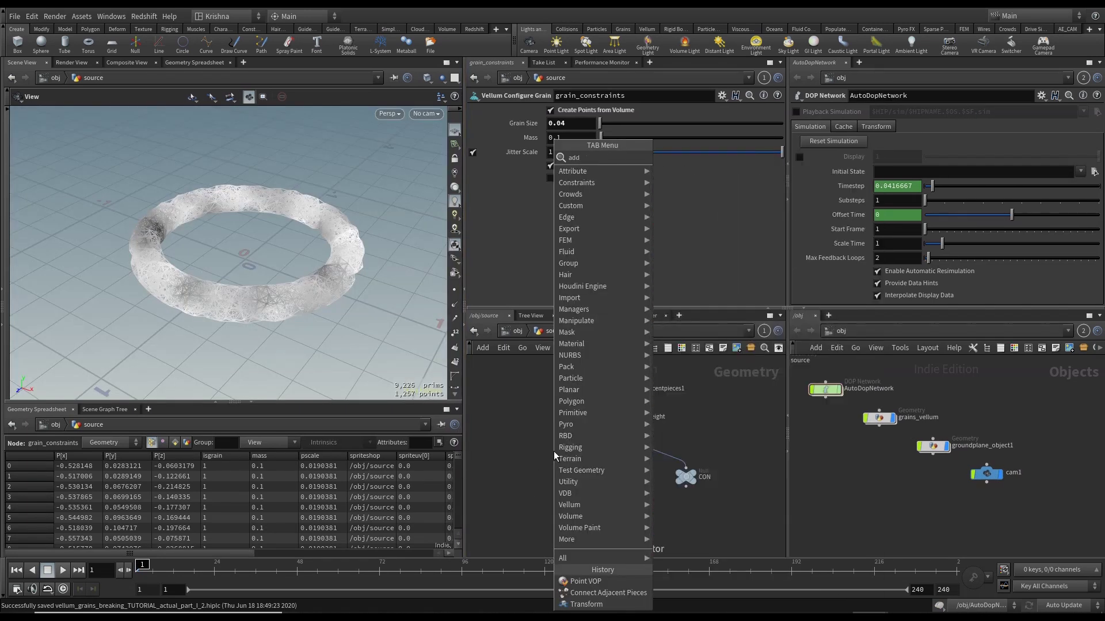
{"action": "key", "text": "Return"}
{"action": "left_click", "coordinate": [602, 452]}
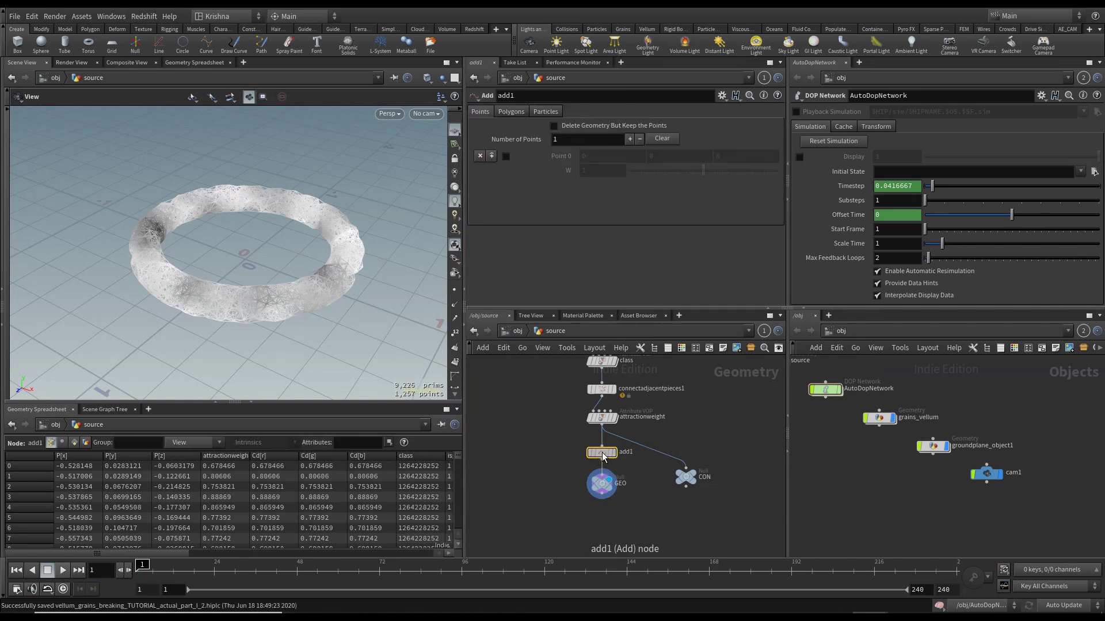
{"action": "left_click", "coordinate": [554, 126]}
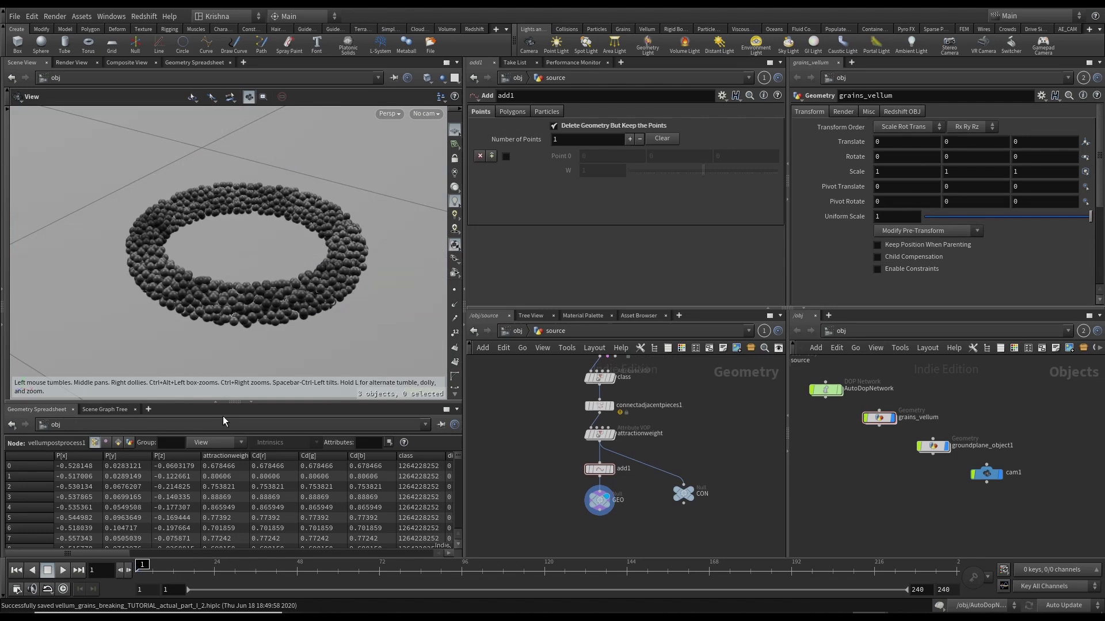
Preview the grain sim through cam1, rewind to frame 1, and place the pasted tube1 object.
{"action": "left_click", "coordinate": [260, 404]}
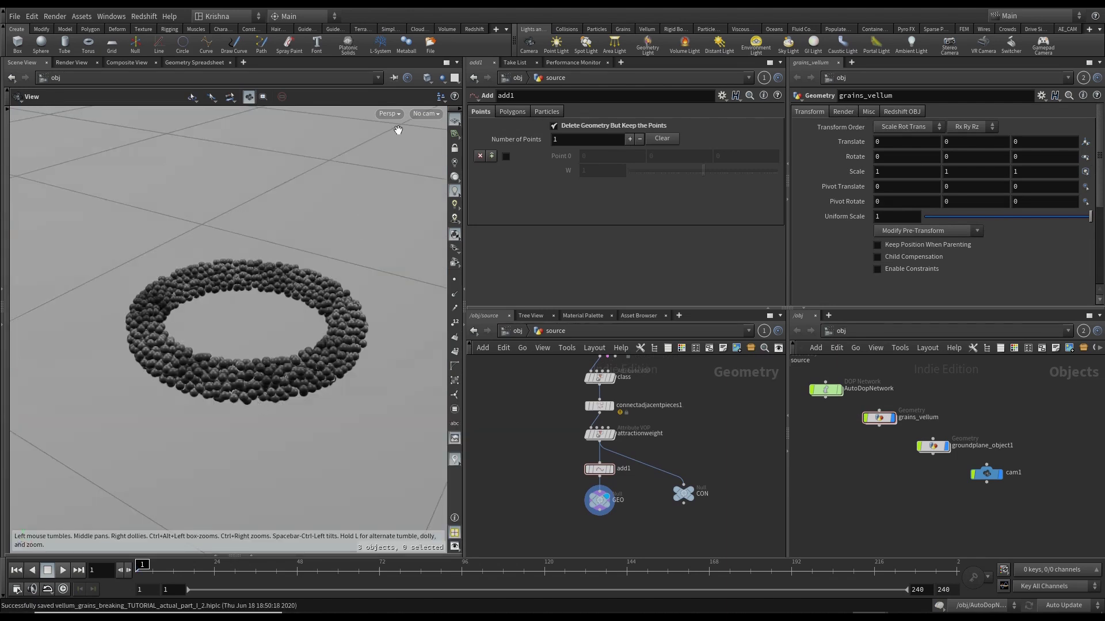
{"action": "left_click", "coordinate": [415, 114]}
{"action": "left_click", "coordinate": [434, 168]}
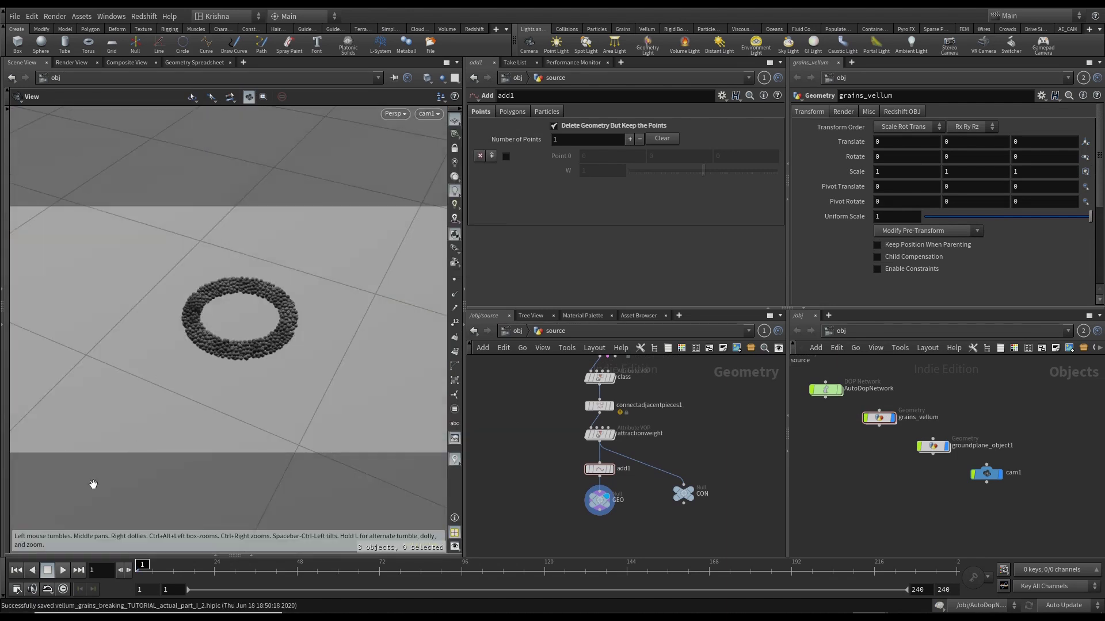
{"action": "left_click", "coordinate": [63, 571]}
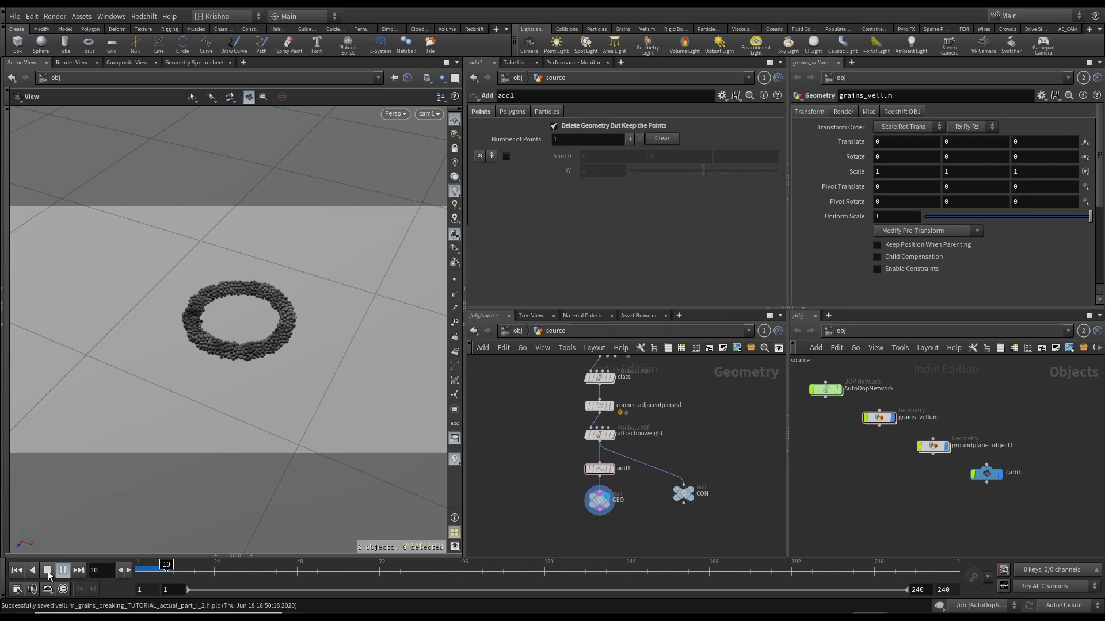
{"action": "left_click", "coordinate": [48, 570]}
{"action": "left_click_drag", "start_coordinate": [234, 289], "coordinate": [199, 378]}
{"action": "left_click", "coordinate": [18, 571]}
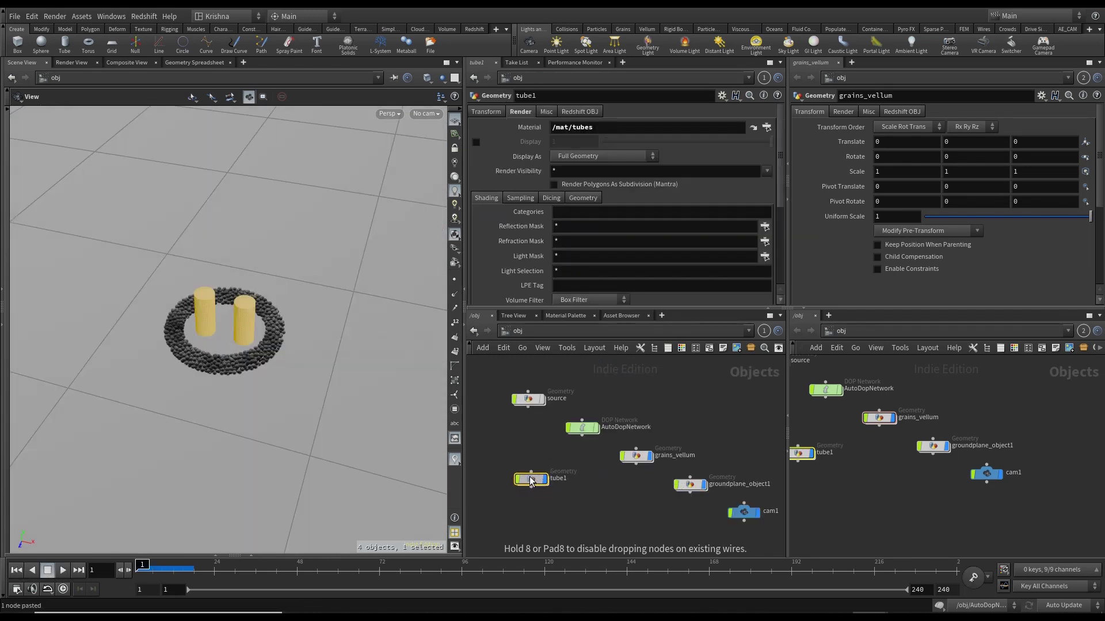
{"action": "left_click_drag", "start_coordinate": [532, 479], "coordinate": [525, 459]}
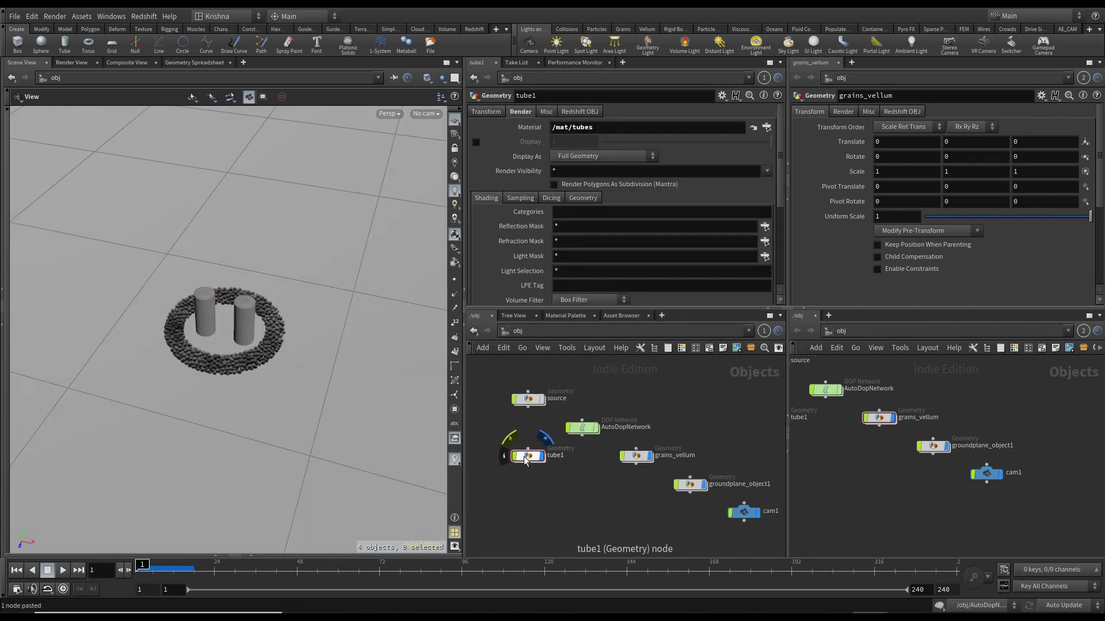
Paste transform2 beside transform1 inside tube1 and preview the tubes sliding apart over frames 1–51.
{"action": "double_click", "coordinate": [526, 457]}
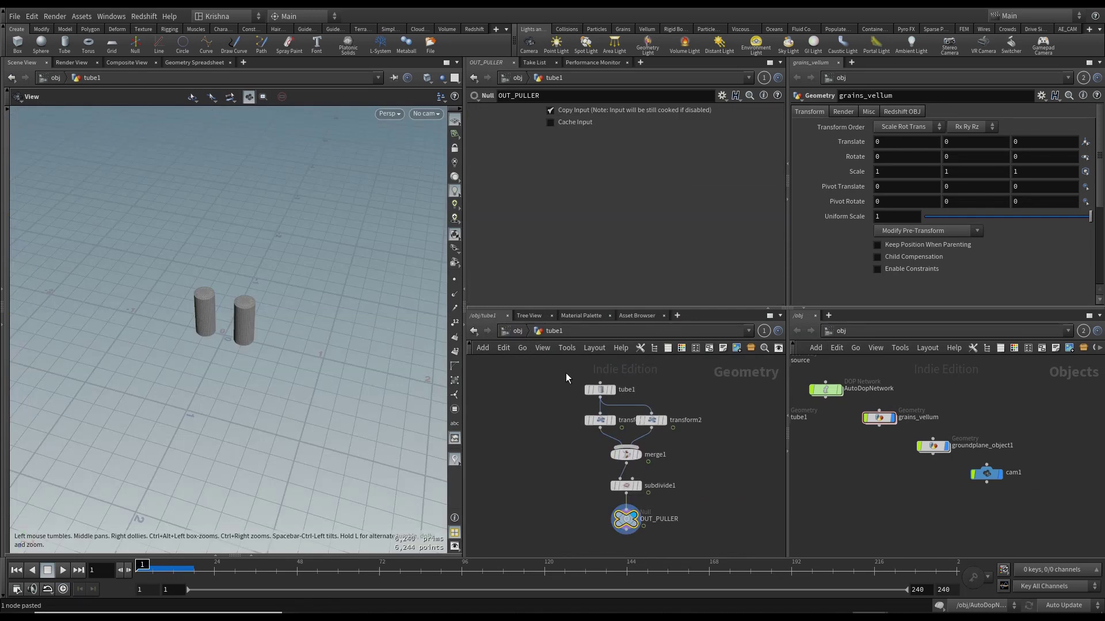
{"action": "left_click_drag", "start_coordinate": [592, 429], "coordinate": [594, 430]}
{"action": "left_click", "coordinate": [601, 390]}
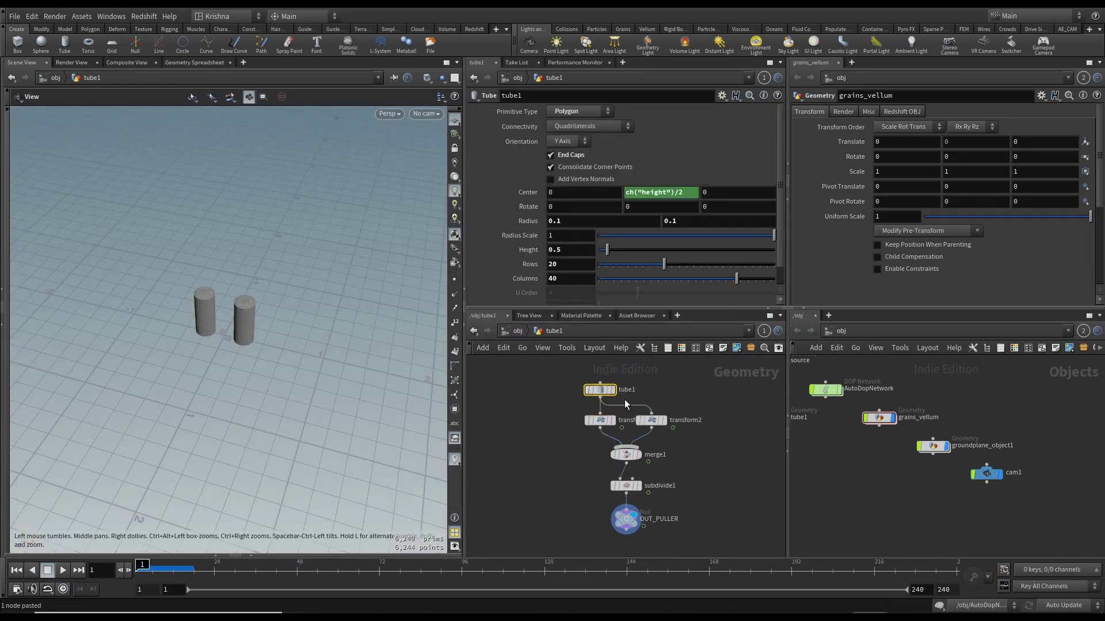
{"action": "left_click", "coordinate": [618, 423]}
{"action": "left_click", "coordinate": [656, 406]}
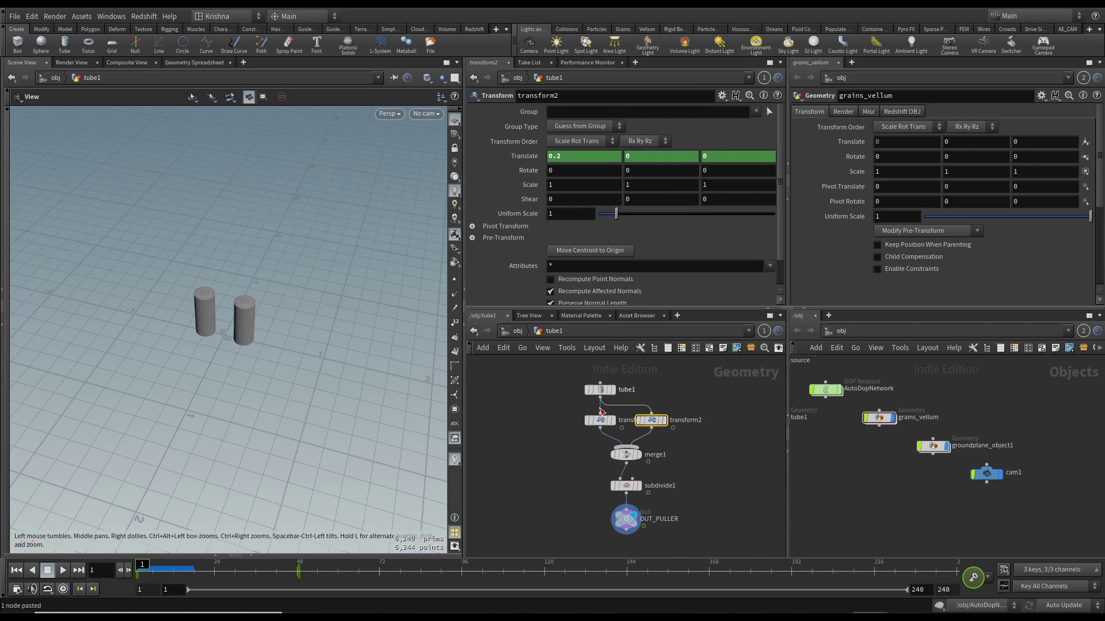
{"action": "key", "text": "super+a"}
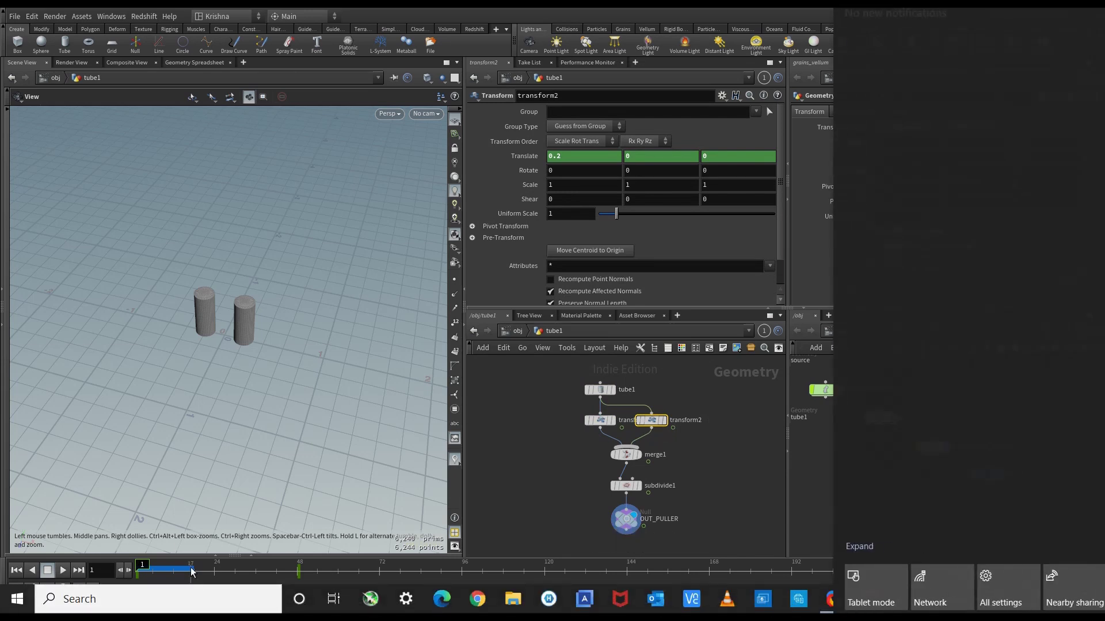
{"action": "left_click", "coordinate": [145, 567]}
{"action": "left_click_drag", "start_coordinate": [145, 567], "coordinate": [338, 574]}
{"action": "left_click", "coordinate": [18, 571]}
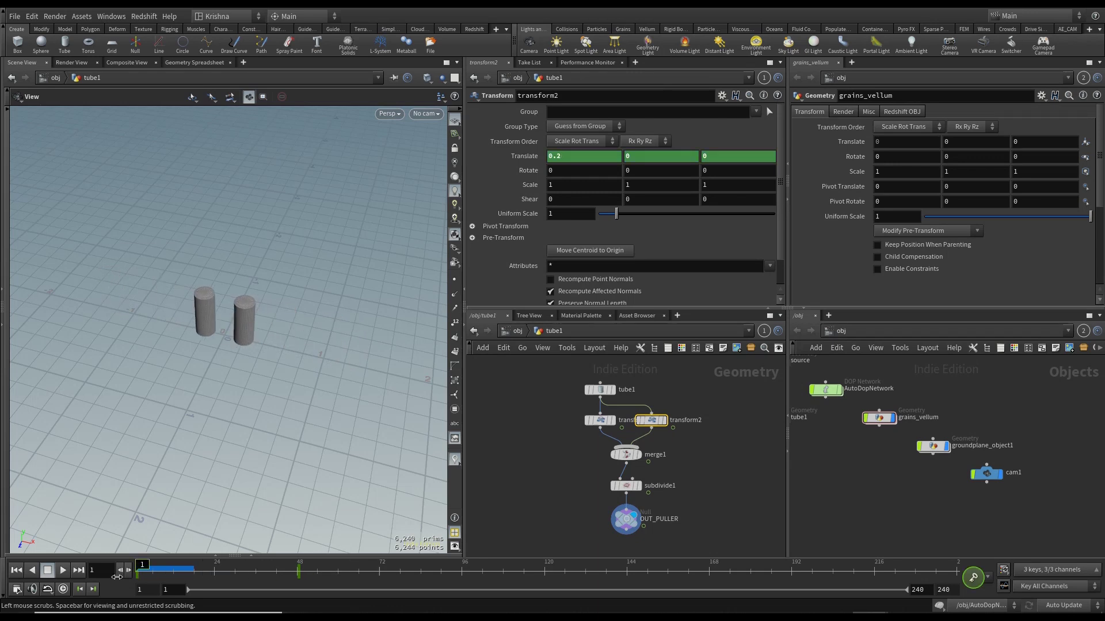
Save the scene and set the global animation End frame to 120.
{"action": "key", "text": "ctrl+s"}
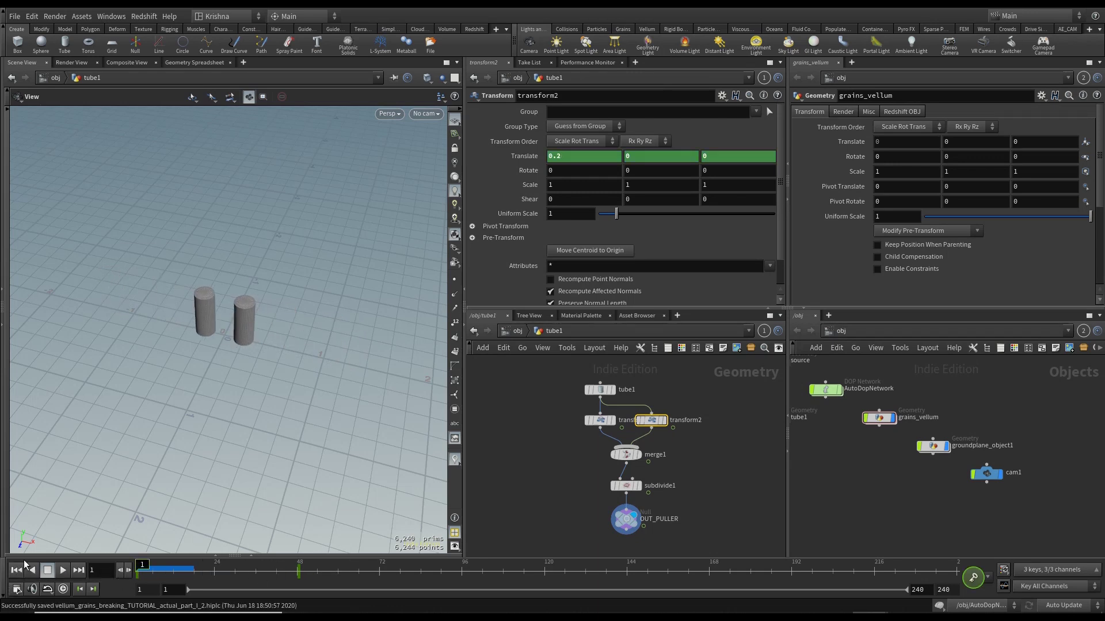
{"action": "left_click", "coordinate": [17, 589]}
{"action": "double_click", "coordinate": [141, 398]}
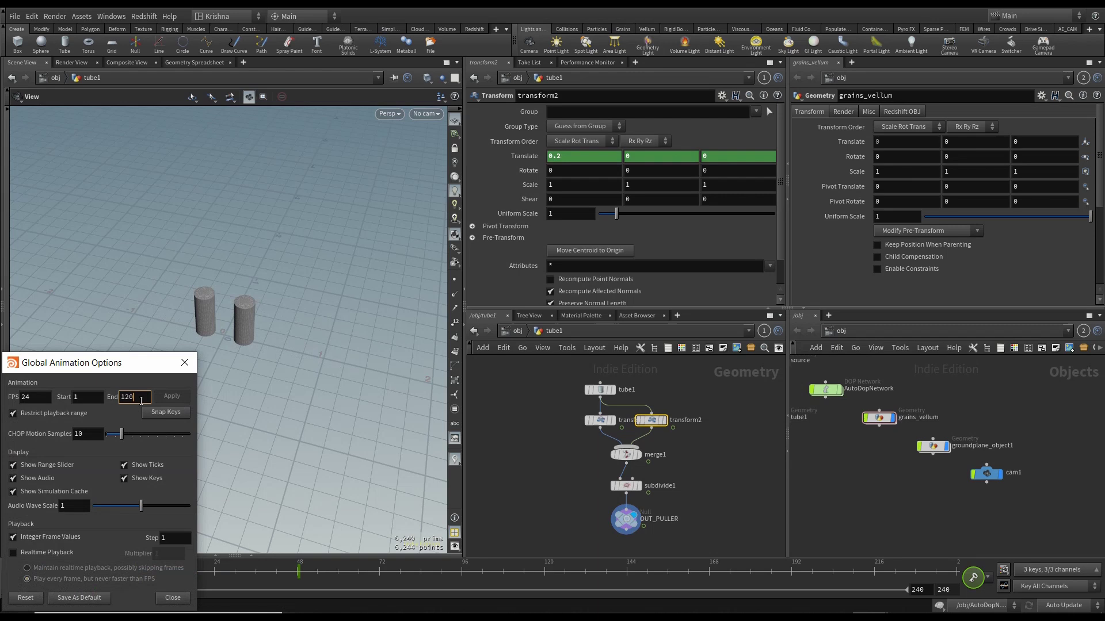
{"action": "type", "text": "120"}
{"action": "key", "text": "Return"}
{"action": "key", "text": "Escape"}
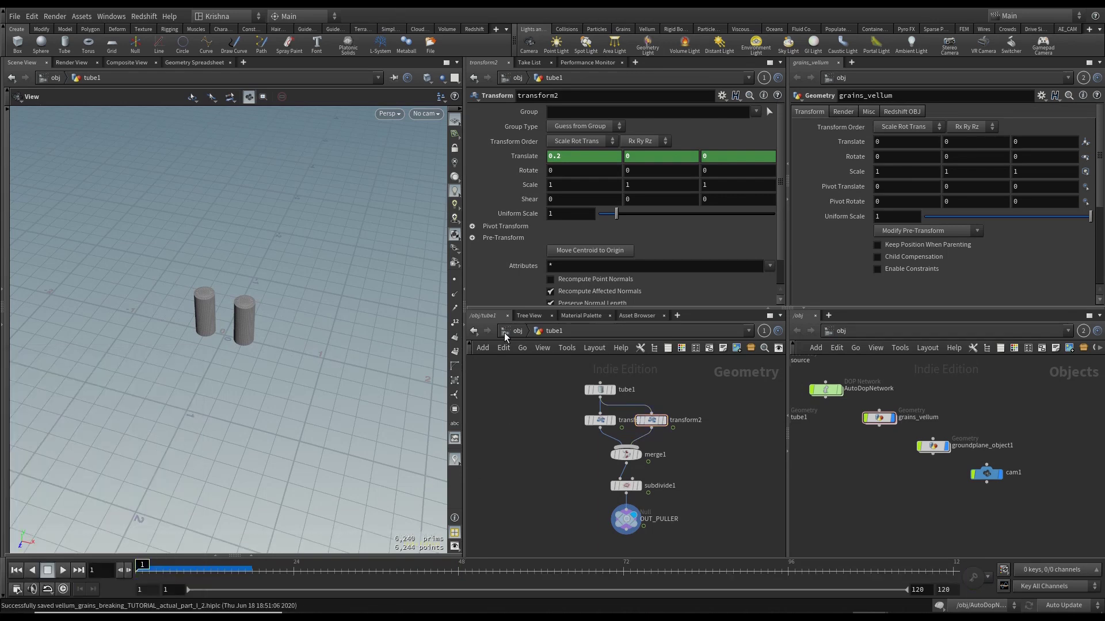
Add a Static Object node inside AutoDopNetwork and wire it into merge3.
{"action": "left_click", "coordinate": [505, 331]}
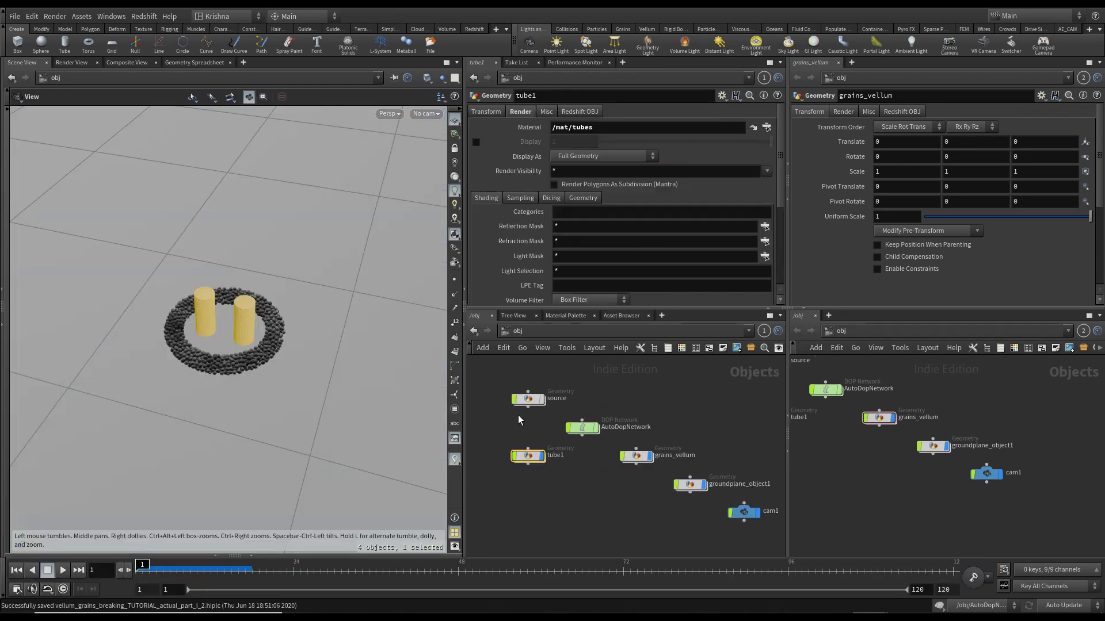
{"action": "double_click", "coordinate": [582, 427]}
{"action": "key", "text": "Tab"}
{"action": "type", "text": "sop"}
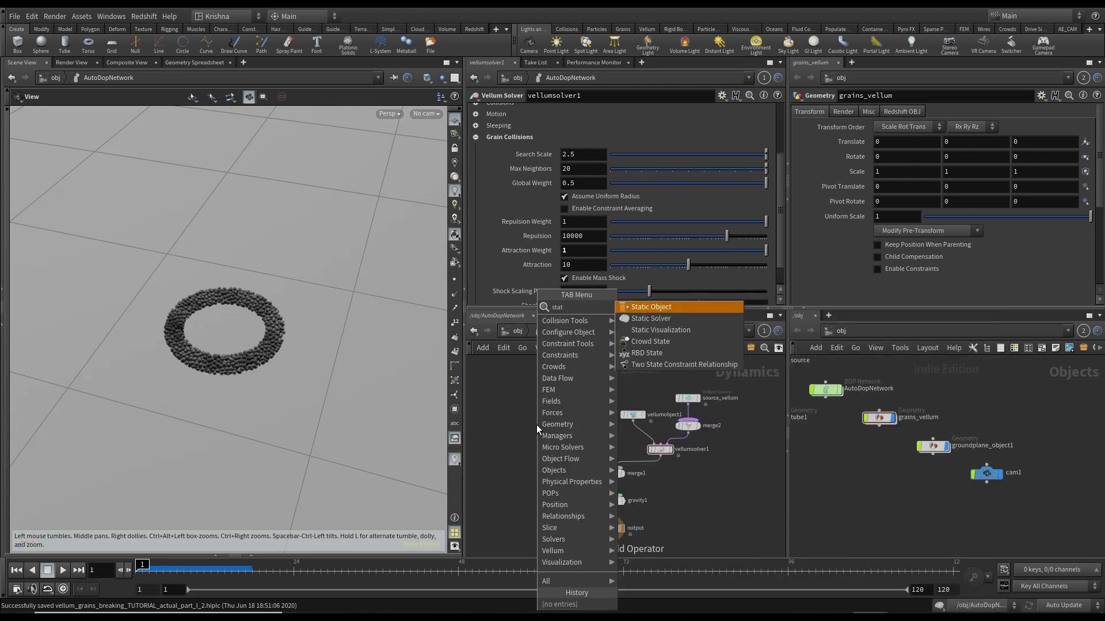
{"action": "key", "text": "Return"}
{"action": "left_click", "coordinate": [517, 385]}
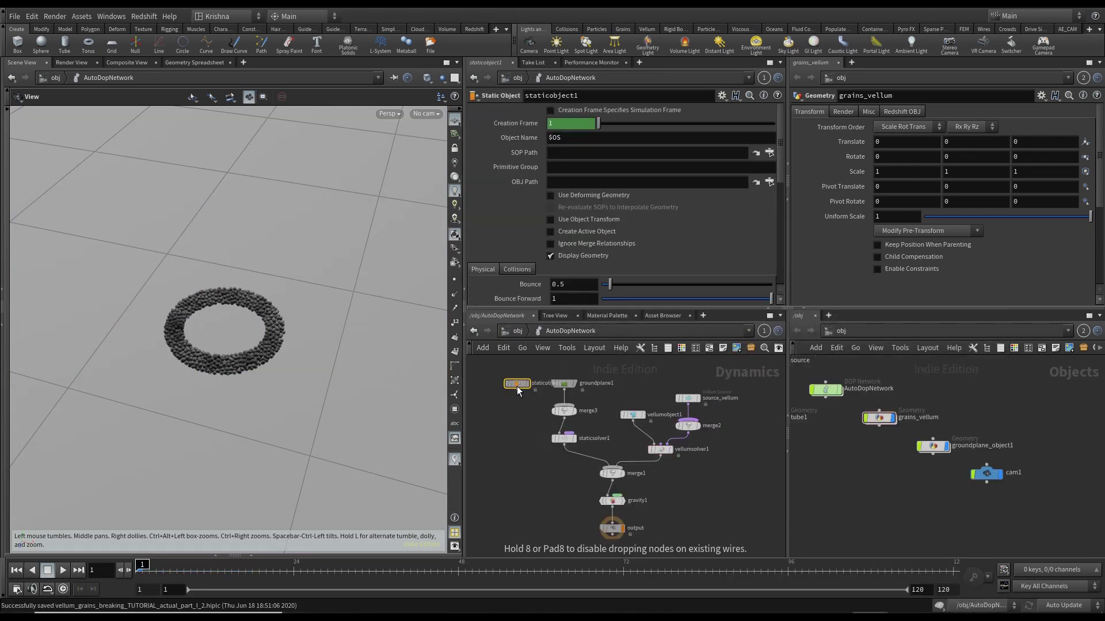
{"action": "left_click", "coordinate": [517, 390]}
{"action": "left_click", "coordinate": [555, 407]}
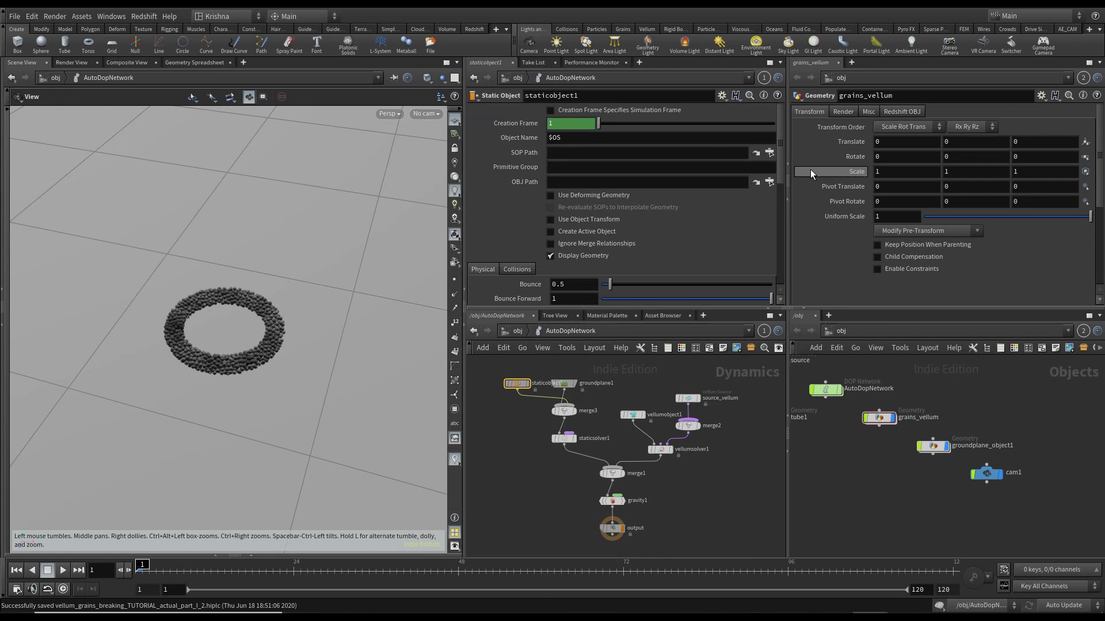
Point staticobject1's SOP Path to /obj/tube1/OUT_PULLER with Use Deforming Geometry enabled.
{"action": "left_click", "coordinate": [769, 152]}
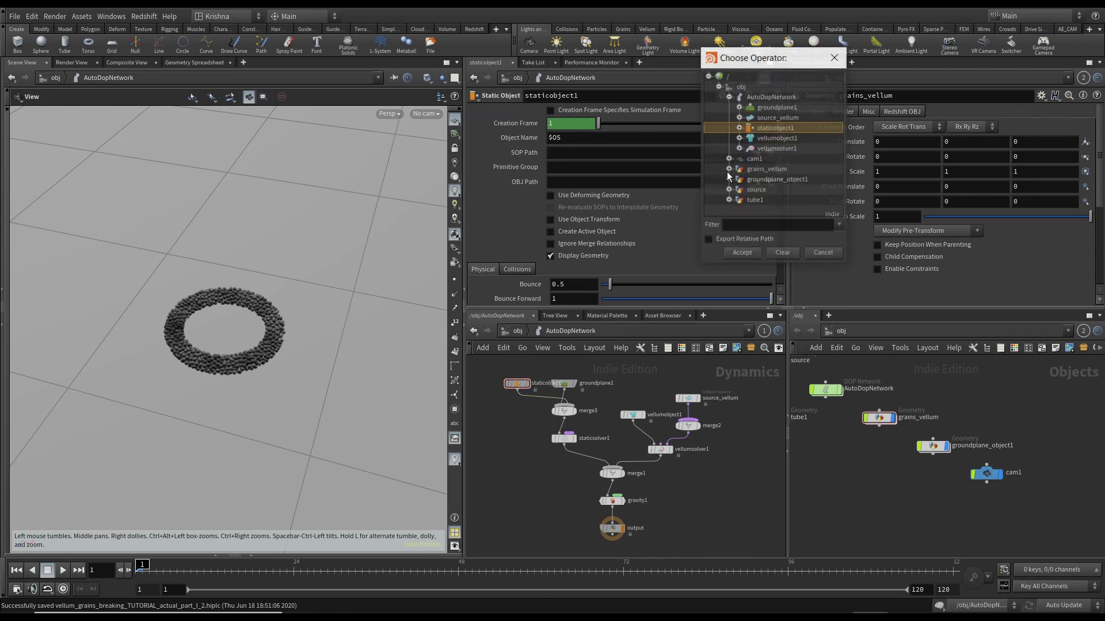
{"action": "left_click", "coordinate": [728, 200]}
{"action": "double_click", "coordinate": [774, 213]}
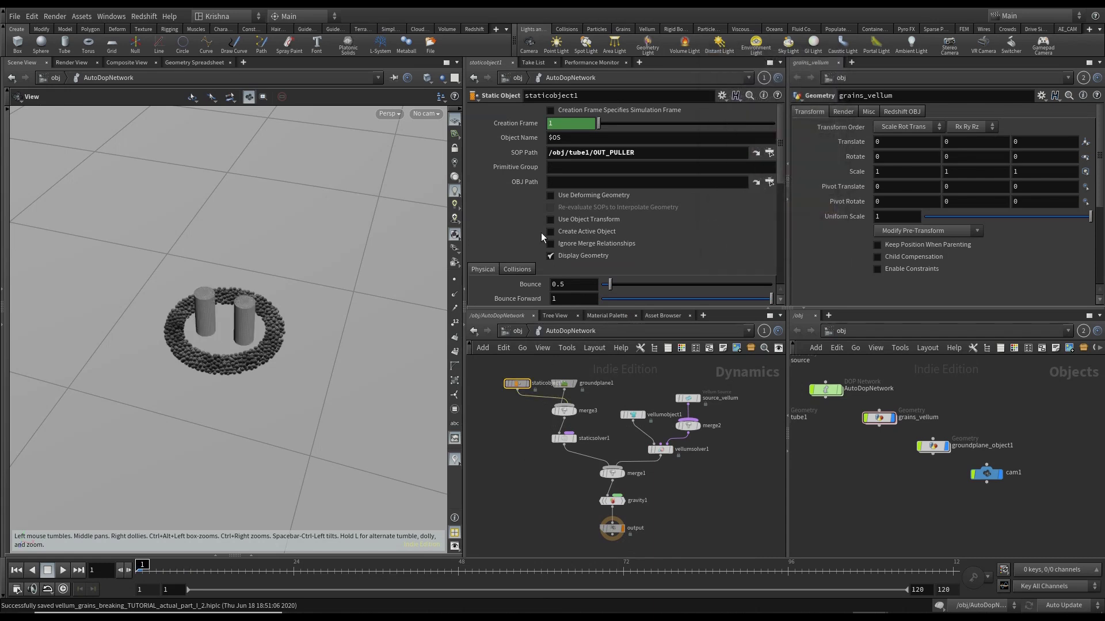
{"action": "left_click", "coordinate": [550, 196]}
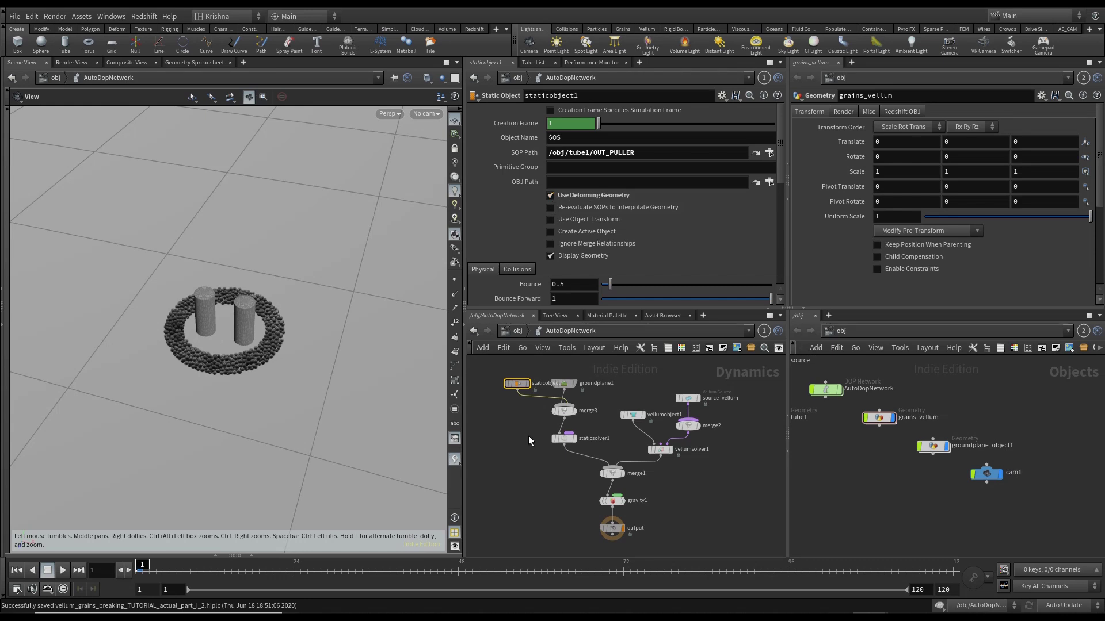
{"action": "left_click", "coordinate": [567, 410]}
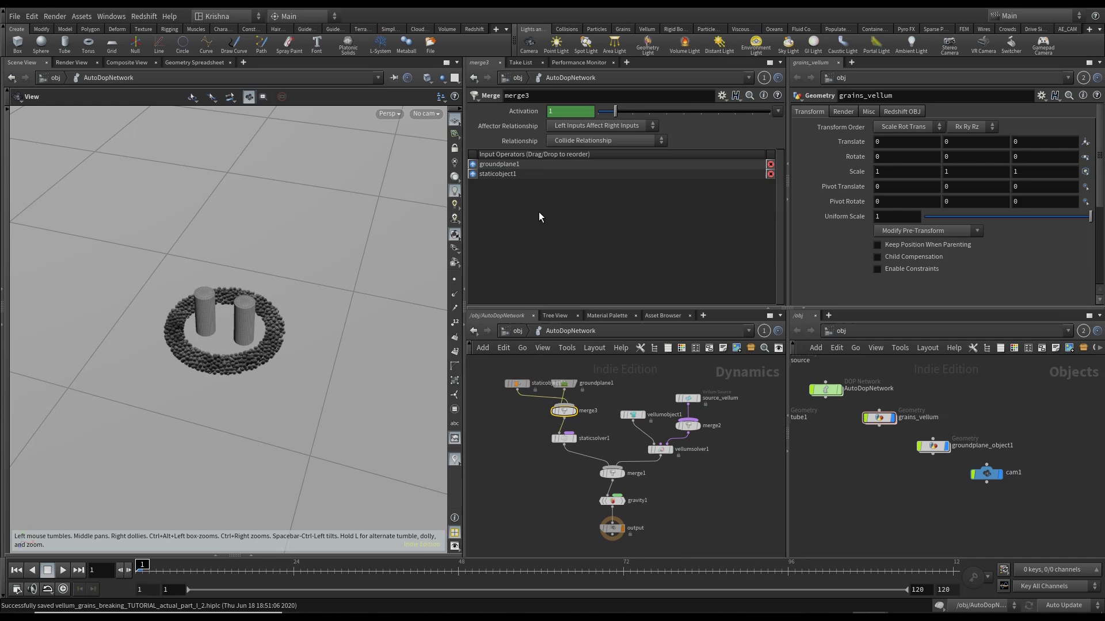
Reorder merge3 so staticobject1 comes first, set Affector Relationship to Mutual, and save at /obj.
{"action": "key", "text": "shift+r"}
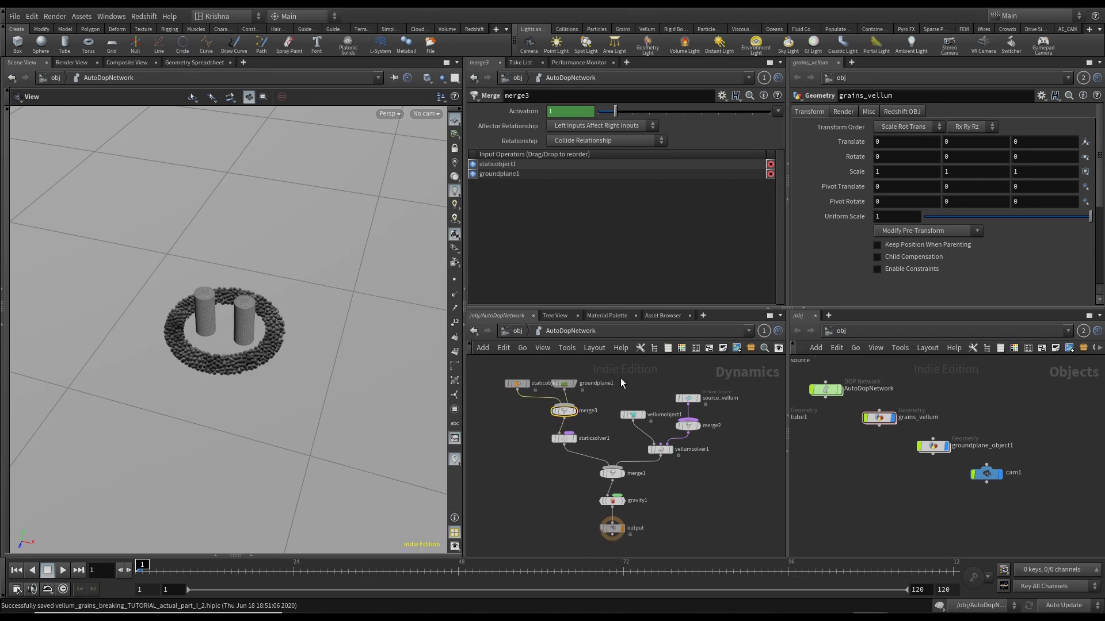
{"action": "left_click", "coordinate": [599, 124]}
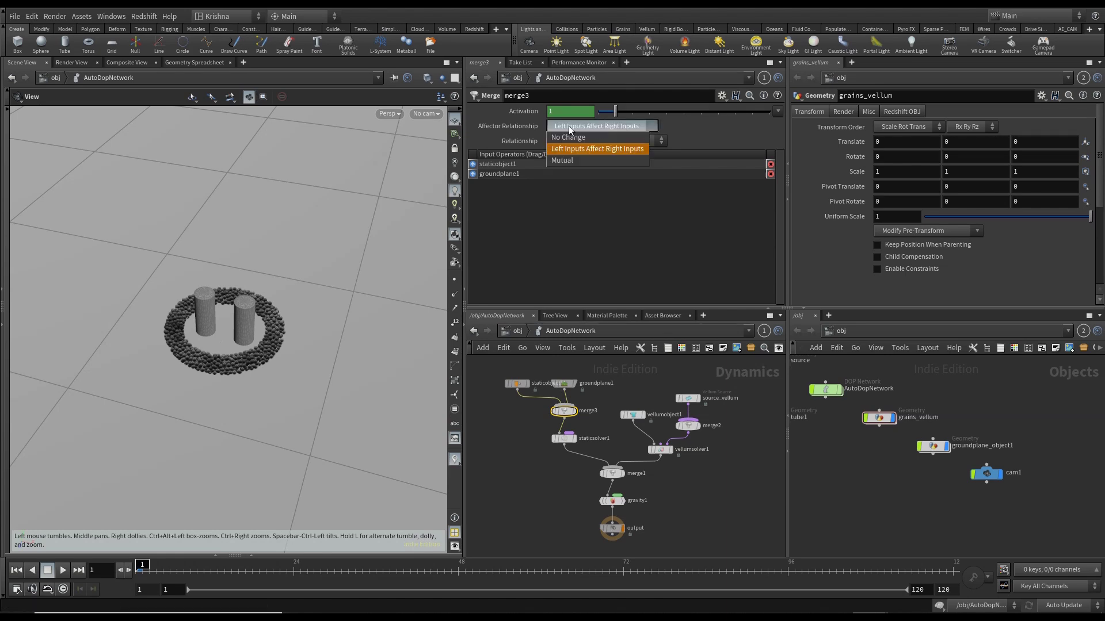
{"action": "left_click", "coordinate": [572, 159]}
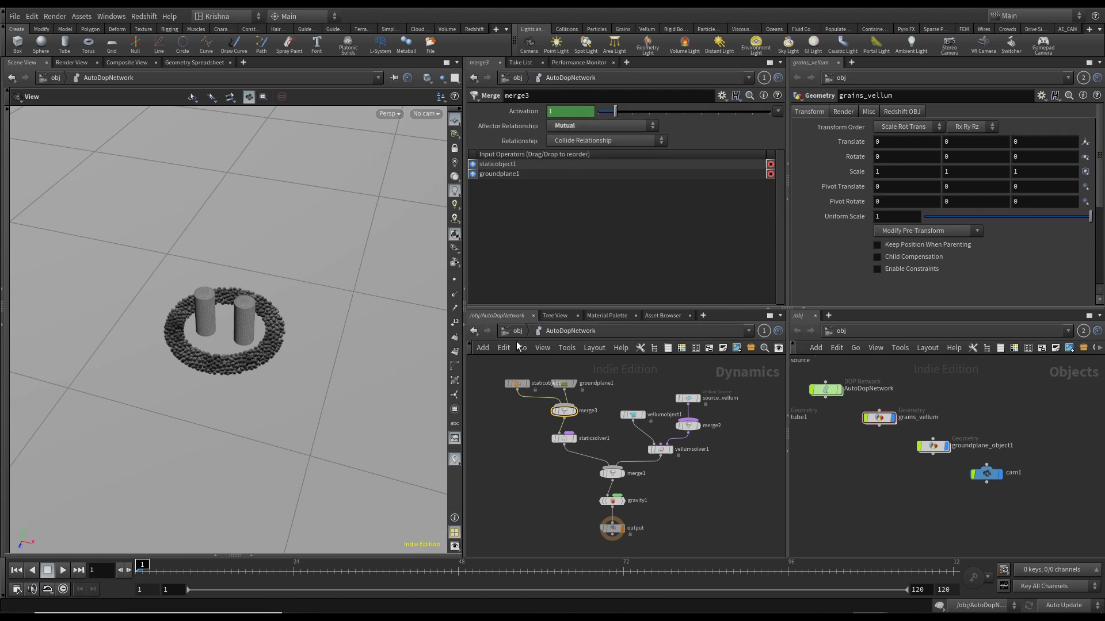
{"action": "key", "text": "u"}
{"action": "key", "text": "ctrl+s"}
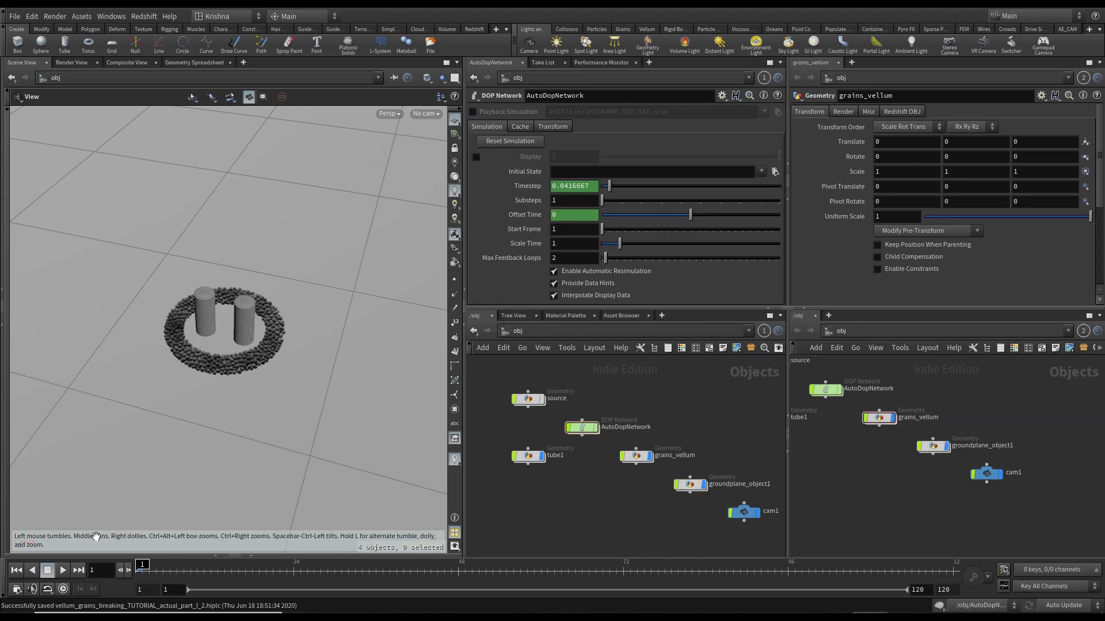
Play the sim to watch the separating cylinders stretch the grain ring, then rewind to frame 1.
{"action": "left_click", "coordinate": [63, 569]}
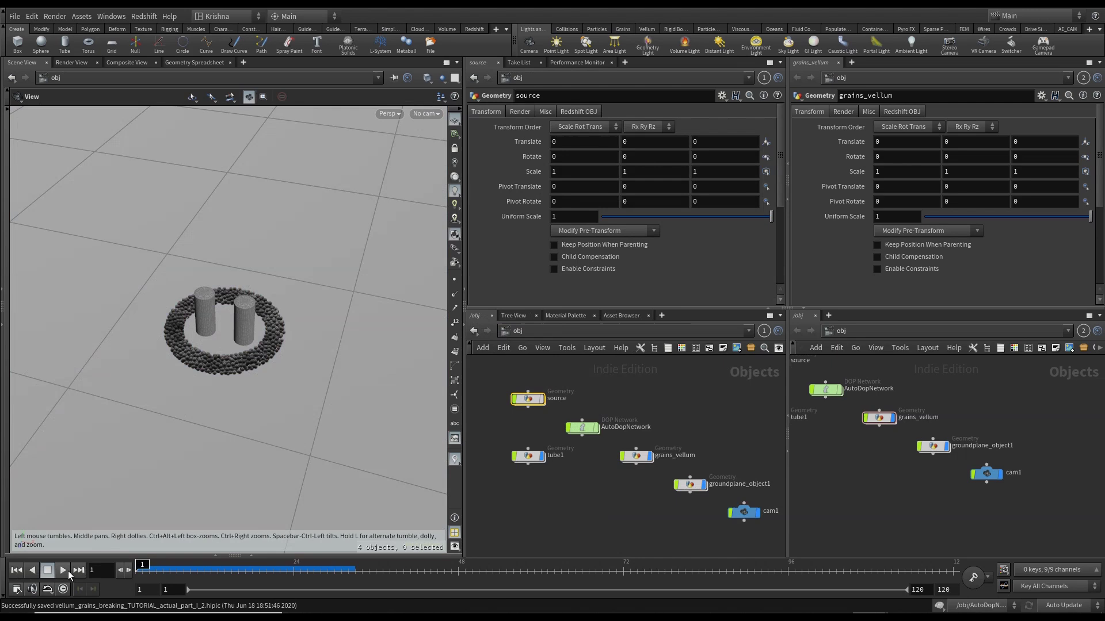
{"action": "left_click", "coordinate": [63, 571]}
{"action": "left_click", "coordinate": [17, 570]}
Drop a Primitive Wrangle onto the wire feeding CON and rename it constraints.
{"action": "double_click", "coordinate": [528, 400]}
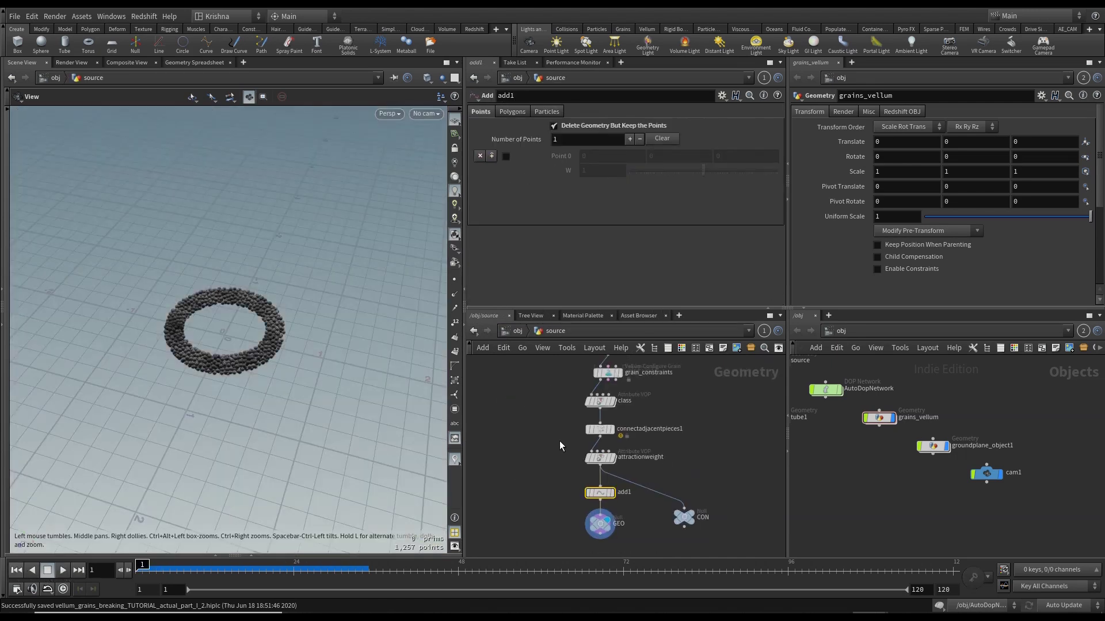
{"action": "left_click", "coordinate": [600, 429]}
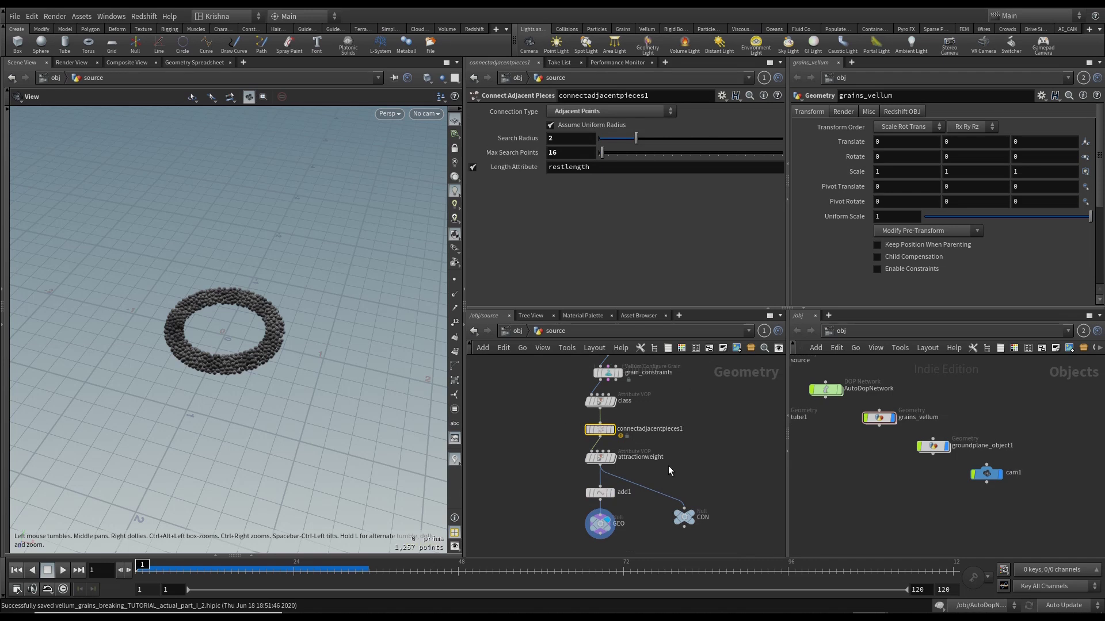
{"action": "key", "text": "Tab"}
{"action": "type", "text": "primit"}
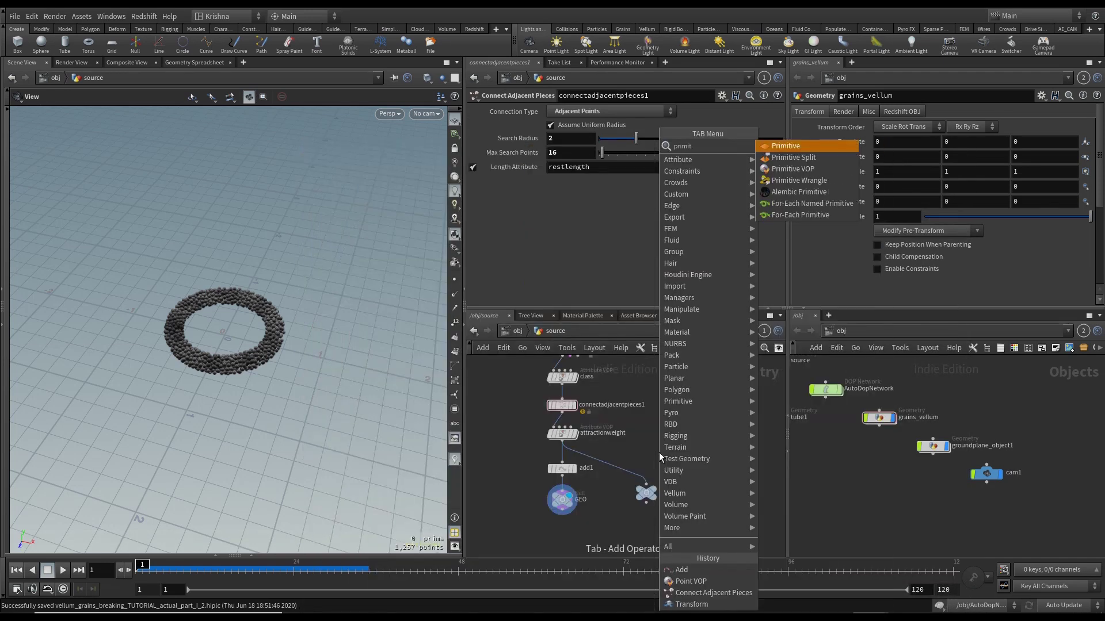
{"action": "type", "text": "iv"}
{"action": "key", "text": "Down"}
{"action": "key", "text": "Down"}
{"action": "key", "text": "Down"}
{"action": "key", "text": "Return"}
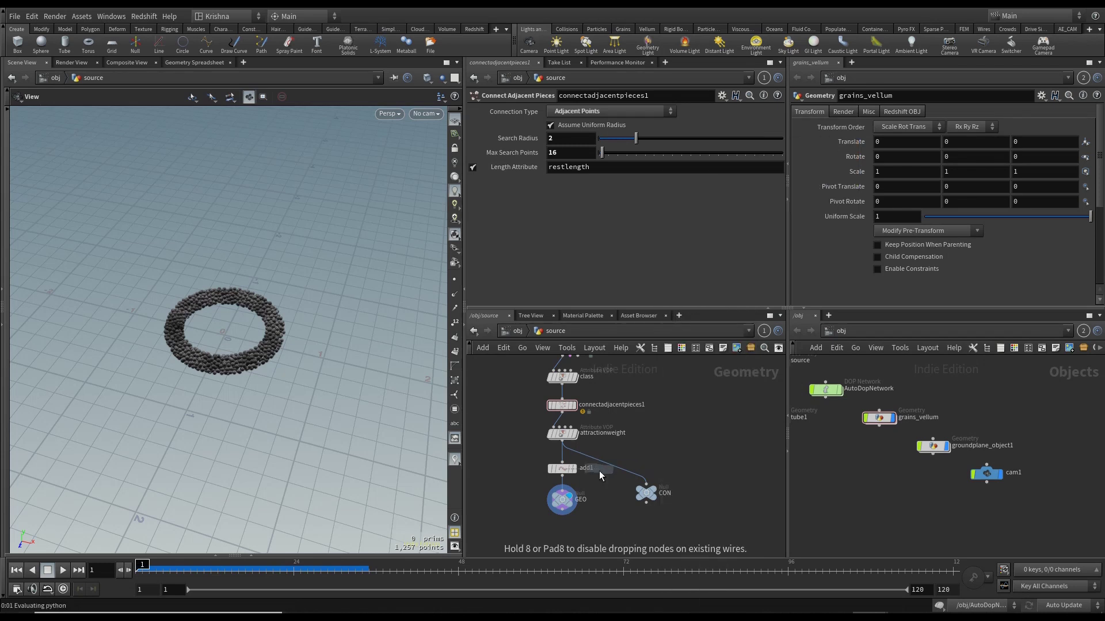
{"action": "left_click", "coordinate": [607, 464]}
{"action": "left_click_drag", "start_coordinate": [605, 462], "coordinate": [646, 463]}
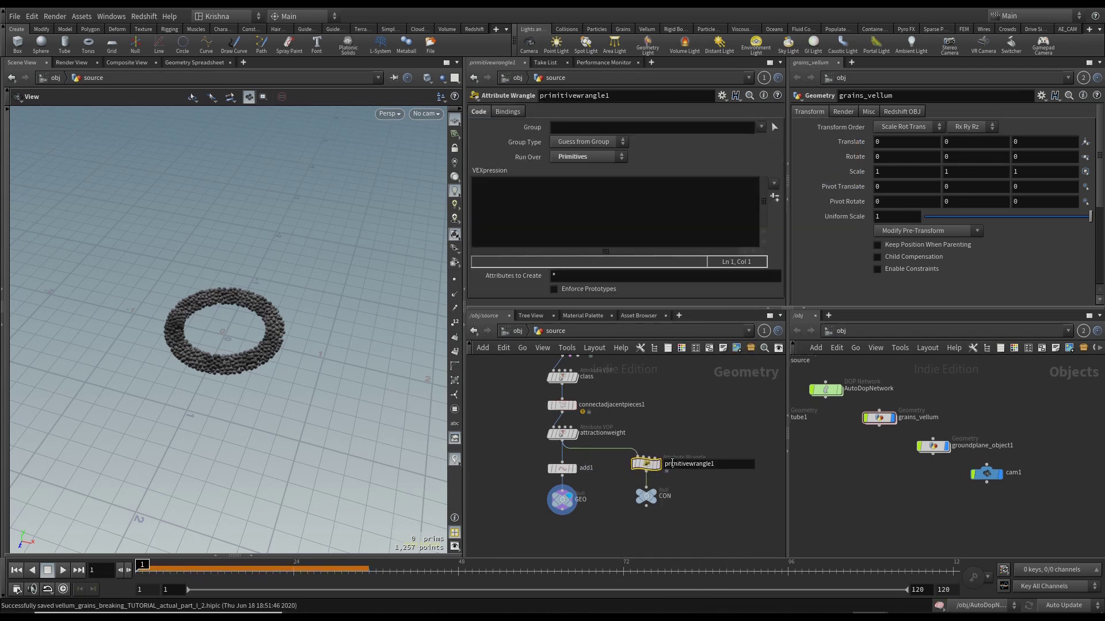
{"action": "double_click", "coordinate": [672, 464]}
{"action": "type", "text": "constraints"}
{"action": "key", "text": "Return"}
{"action": "left_click", "coordinate": [556, 219]}
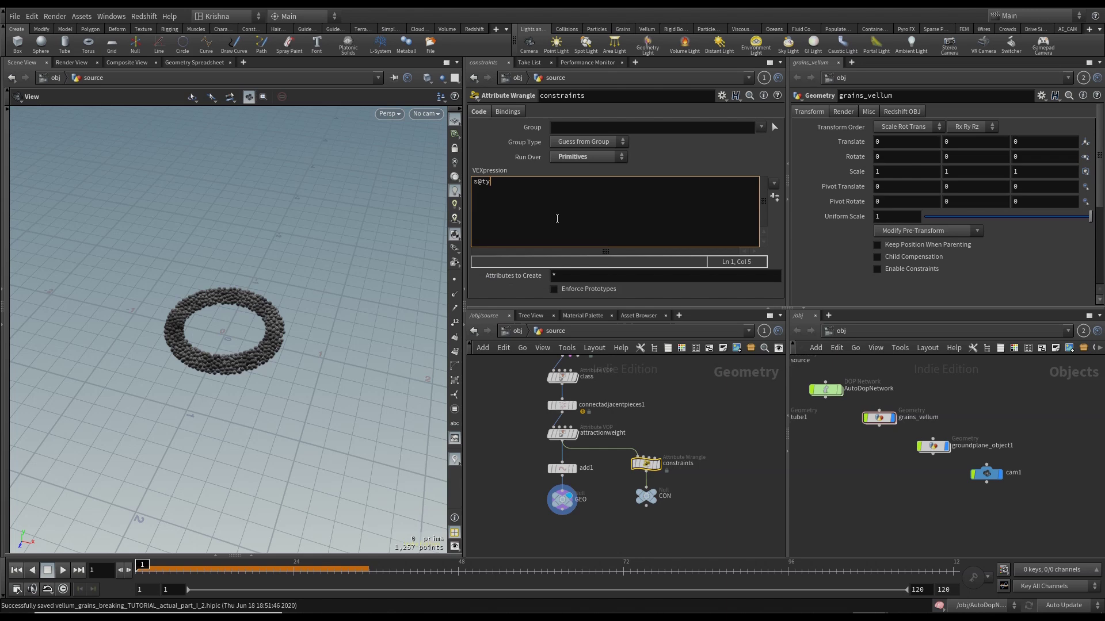
{"action": "type", "text": "s@type = \"stit"}
{"action": "type", "text": "rak"}
{"action": "key", "text": "BackSpace"}
{"action": "type", "text": "eaktype = \"stret"}
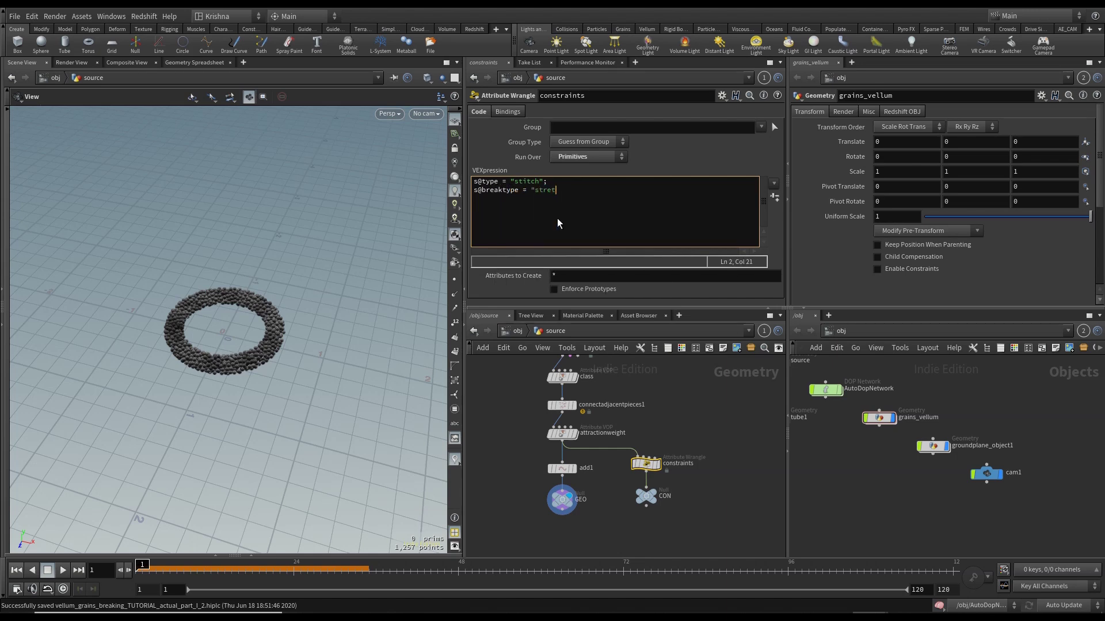
{"action": "type", "text": "chstress\"; "}
{"action": "type", "text": "@breakthre"}
{"action": "type", "text": "shold = 2000;"}
{"action": "left_click", "coordinate": [713, 405]}
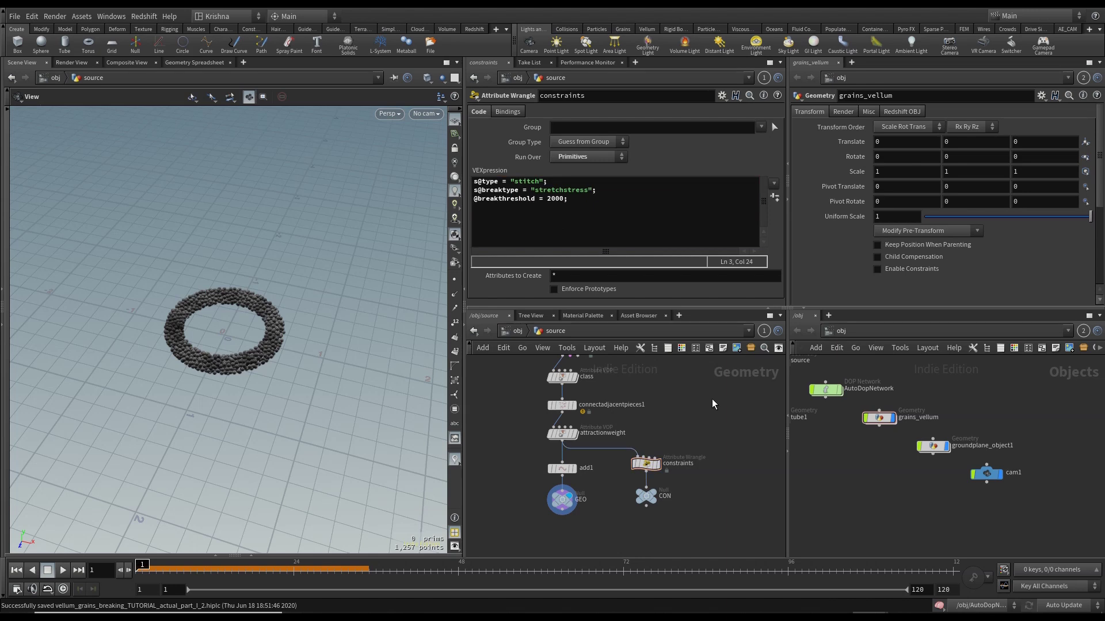
{"action": "left_click", "coordinate": [555, 497]}
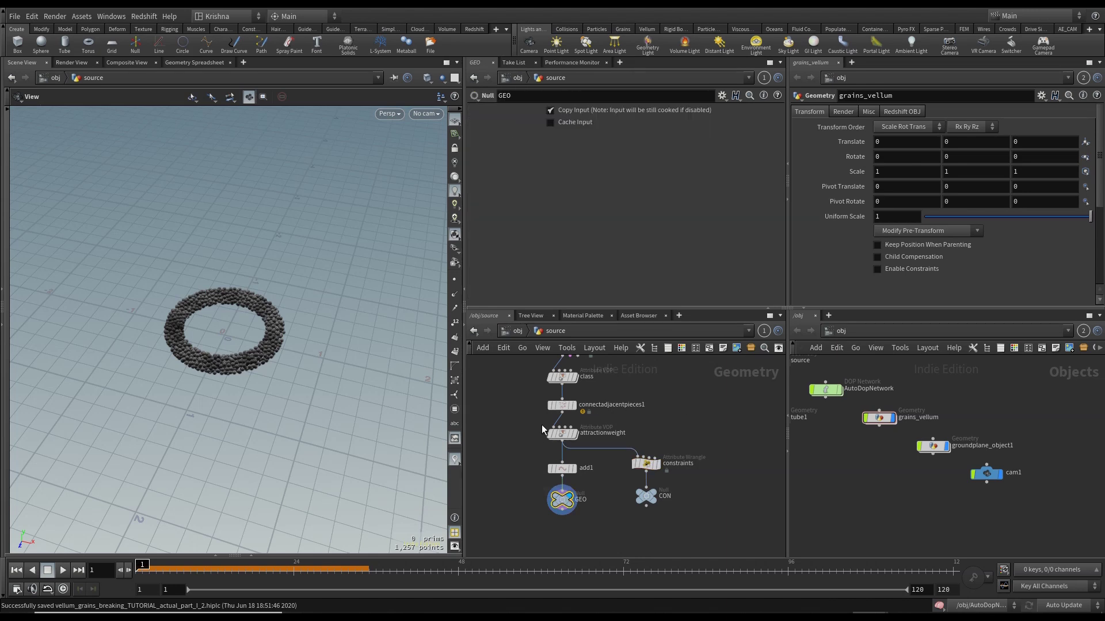
Save, play the sim at object level to see the cylinders stretch the ring, rewind, and re-enter source.
{"action": "key", "text": "ctrl+s"}
{"action": "left_click", "coordinate": [645, 467]}
{"action": "left_click", "coordinate": [518, 331]}
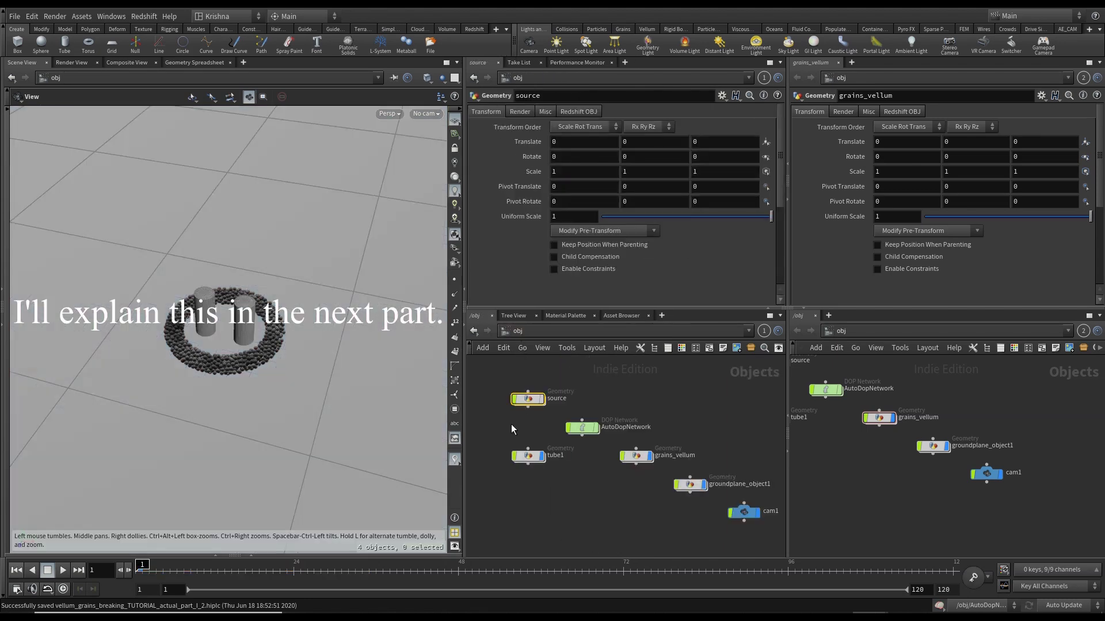
{"action": "left_click", "coordinate": [531, 436]}
{"action": "left_click", "coordinate": [63, 569]}
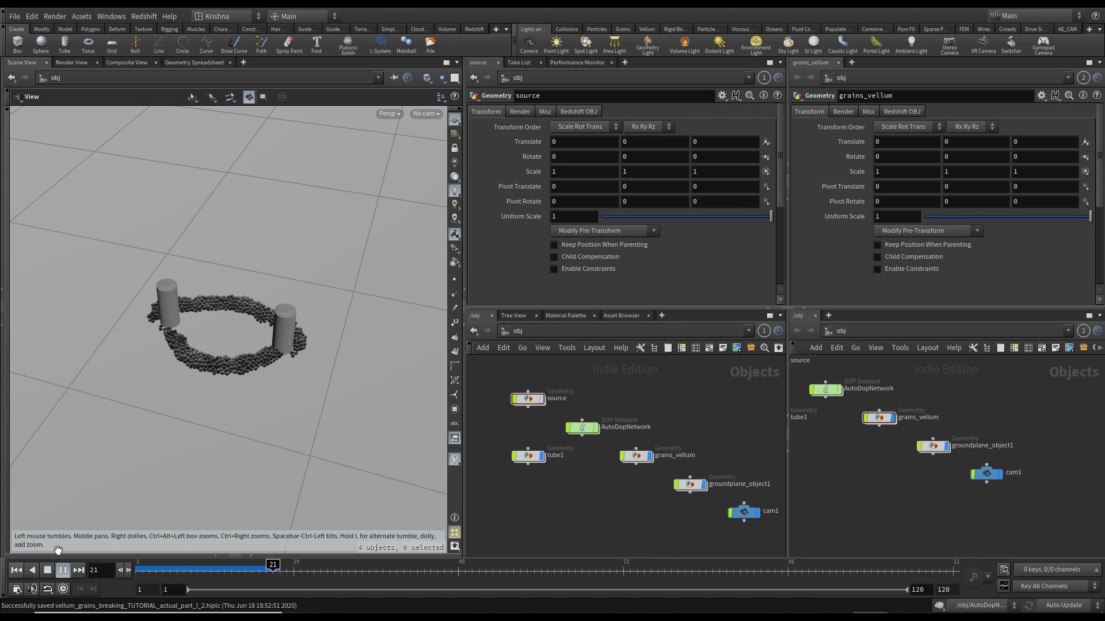
{"action": "left_click", "coordinate": [48, 570]}
{"action": "left_click", "coordinate": [16, 570]}
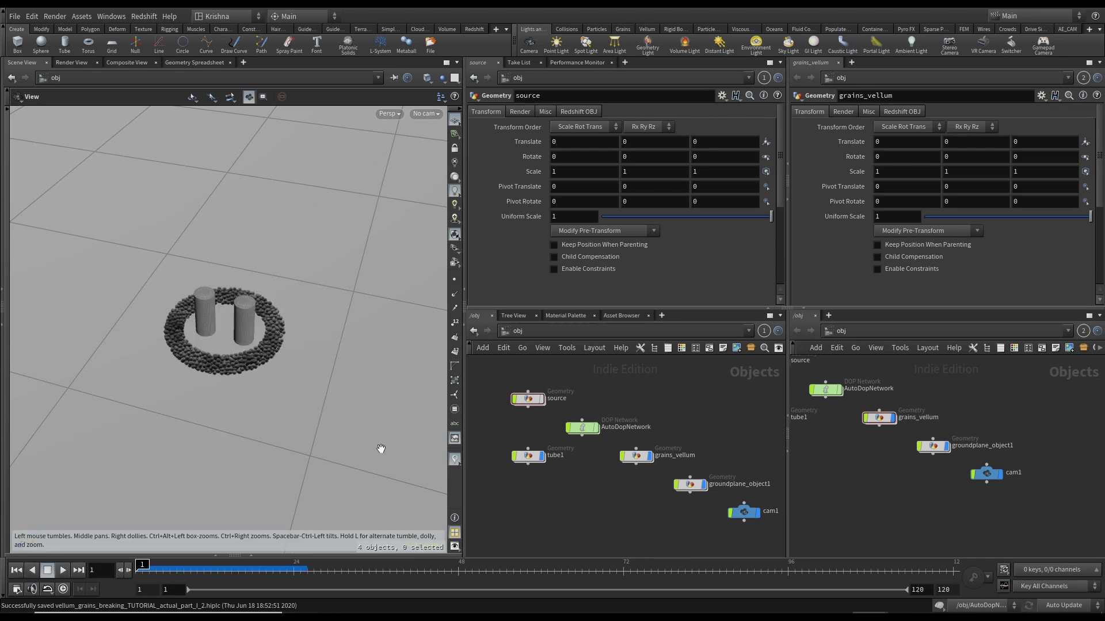
{"action": "double_click", "coordinate": [525, 399]}
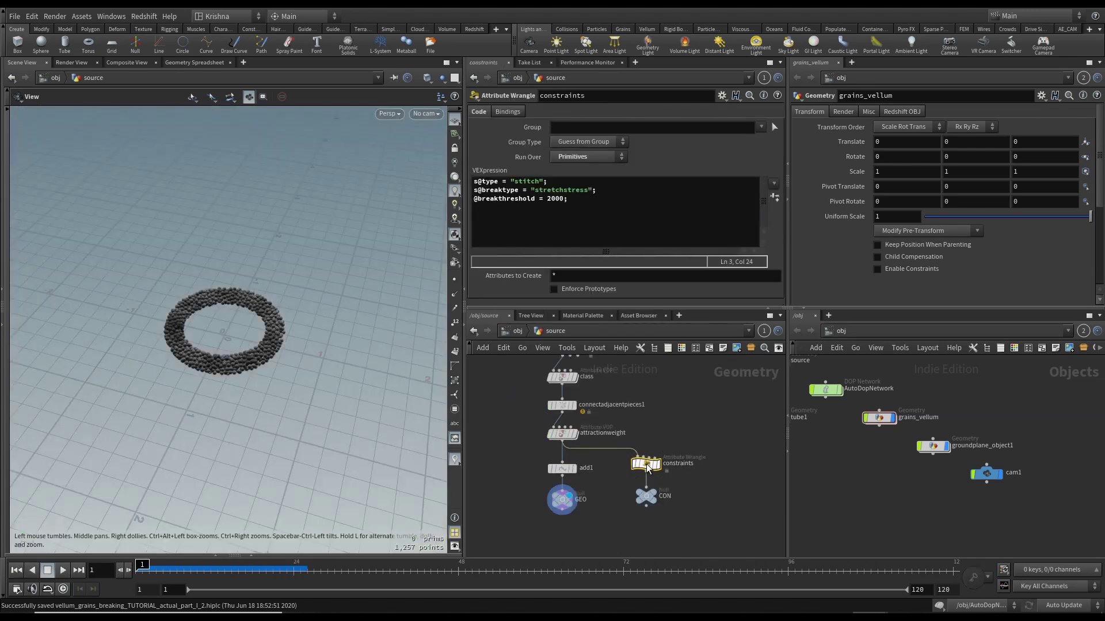
Drop a Vellum Constraints node on the wire below attractionweight, then select GEO.
{"action": "left_click", "coordinate": [681, 432]}
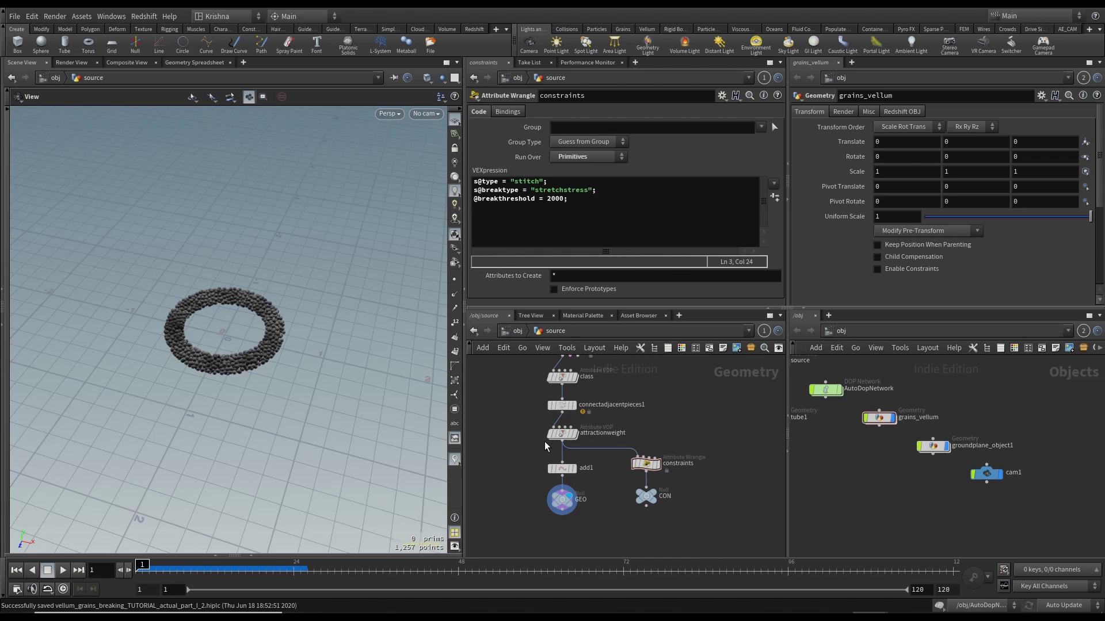
{"action": "key", "text": "Tab"}
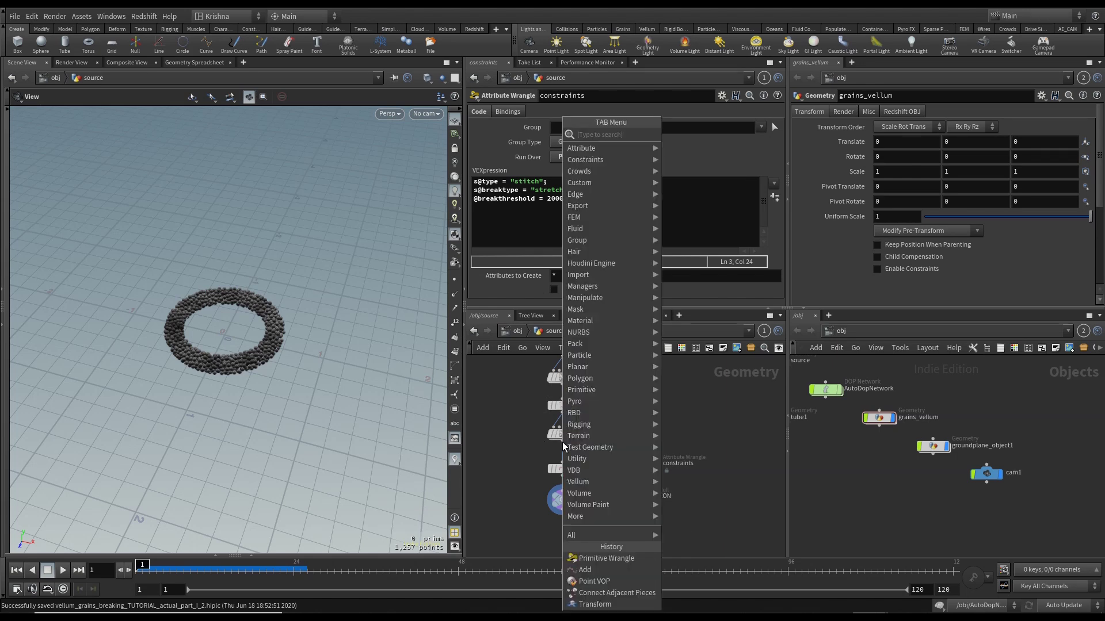
{"action": "type", "text": "vellum constr"}
{"action": "key", "text": "Return"}
{"action": "left_click", "coordinate": [564, 444]}
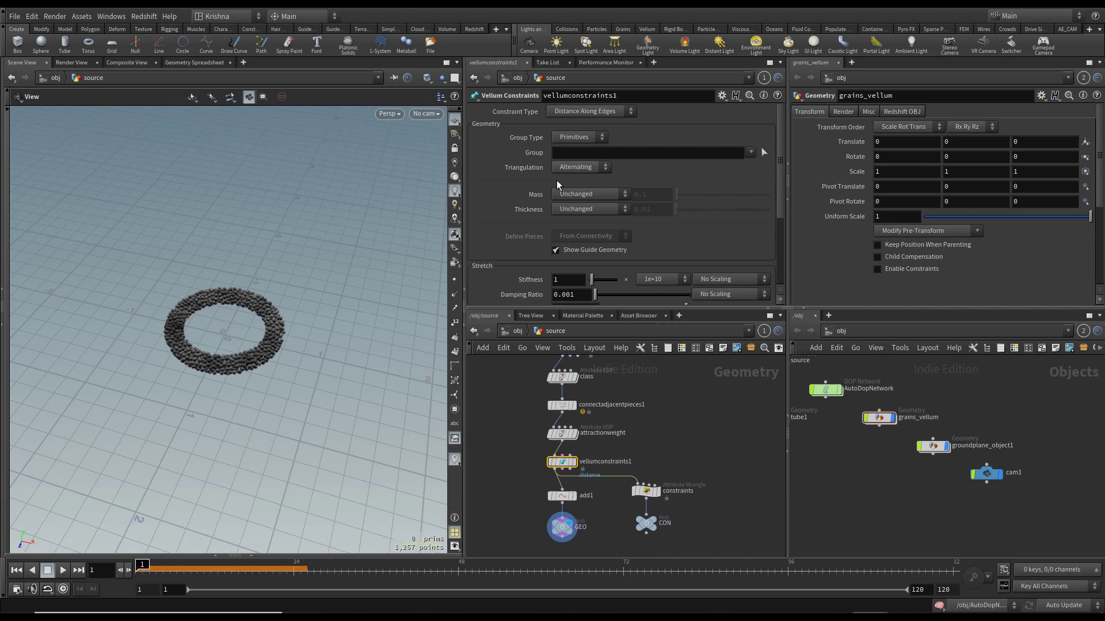
{"action": "middle_click_drag", "start_coordinate": [640, 492], "coordinate": [639, 460]}
{"action": "left_click", "coordinate": [562, 496]}
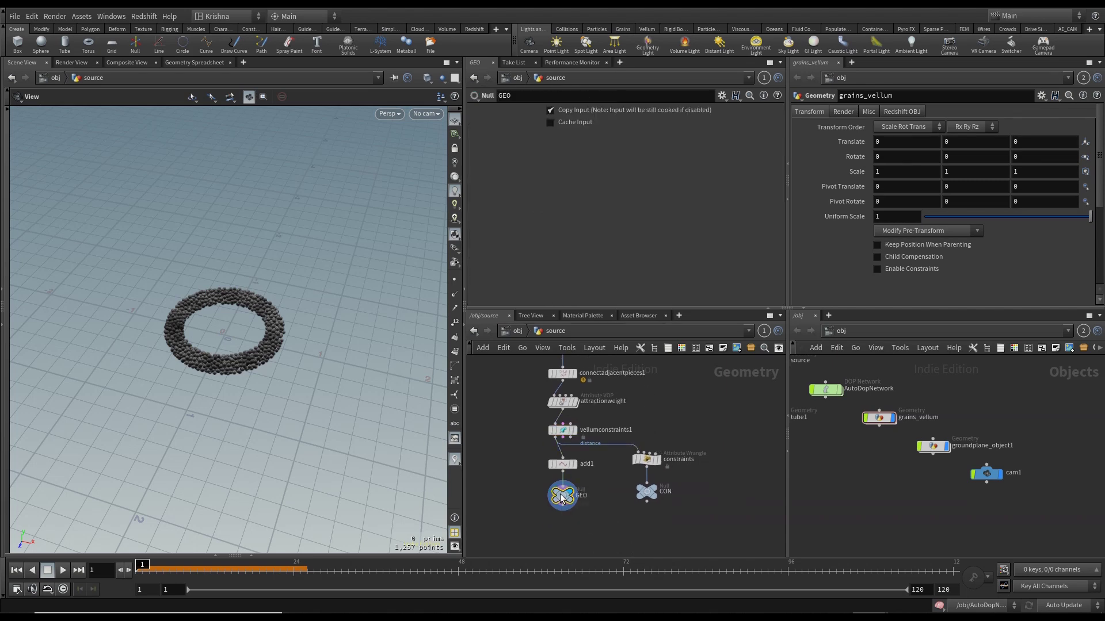
Save the scene and do a quick playback at object level, rewinding to frame 1.
{"action": "key", "text": "ctrl+s"}
{"action": "left_click", "coordinate": [879, 406]}
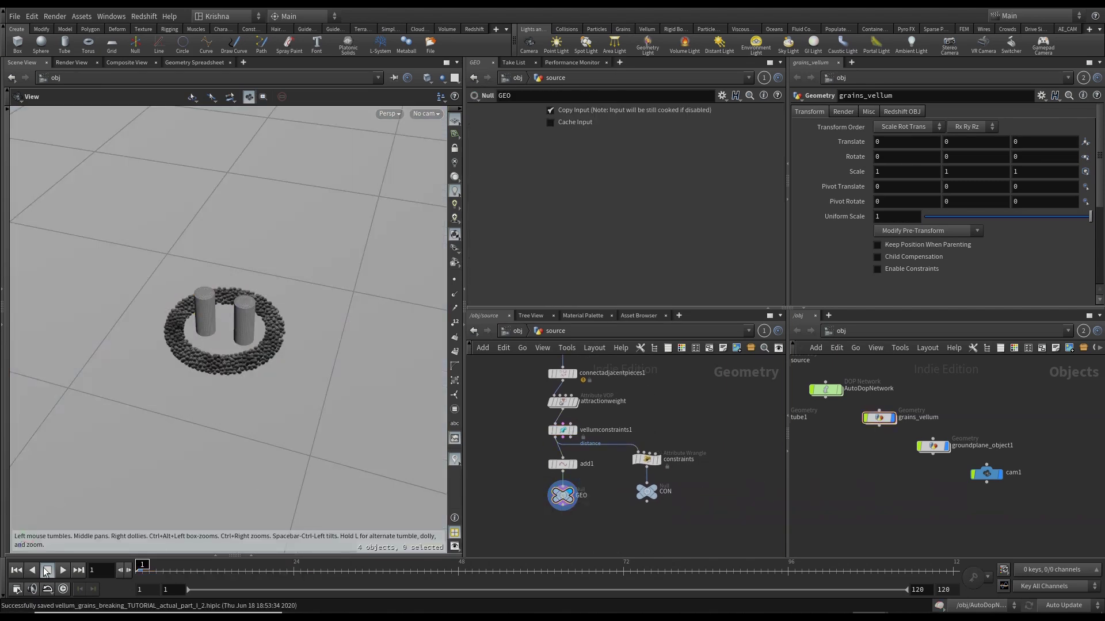
{"action": "left_click", "coordinate": [62, 570]}
{"action": "left_click", "coordinate": [21, 570]}
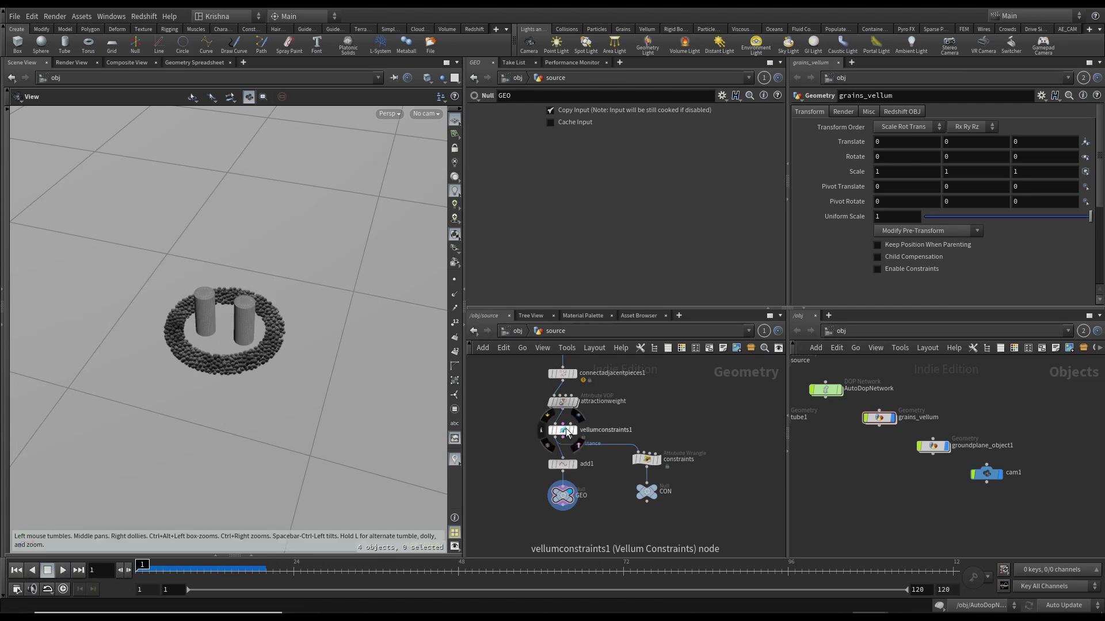
Rewire the constraints wrangle's input, play to watch the ring tear in two, rewind, and save.
{"action": "left_click", "coordinate": [643, 451]}
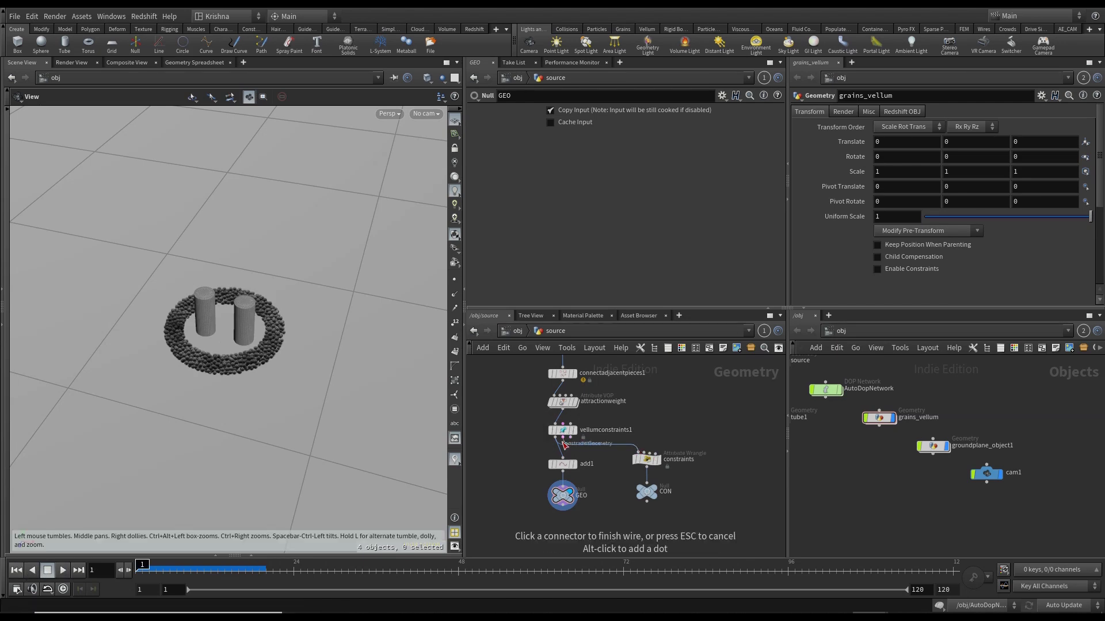
{"action": "left_click", "coordinate": [599, 467]}
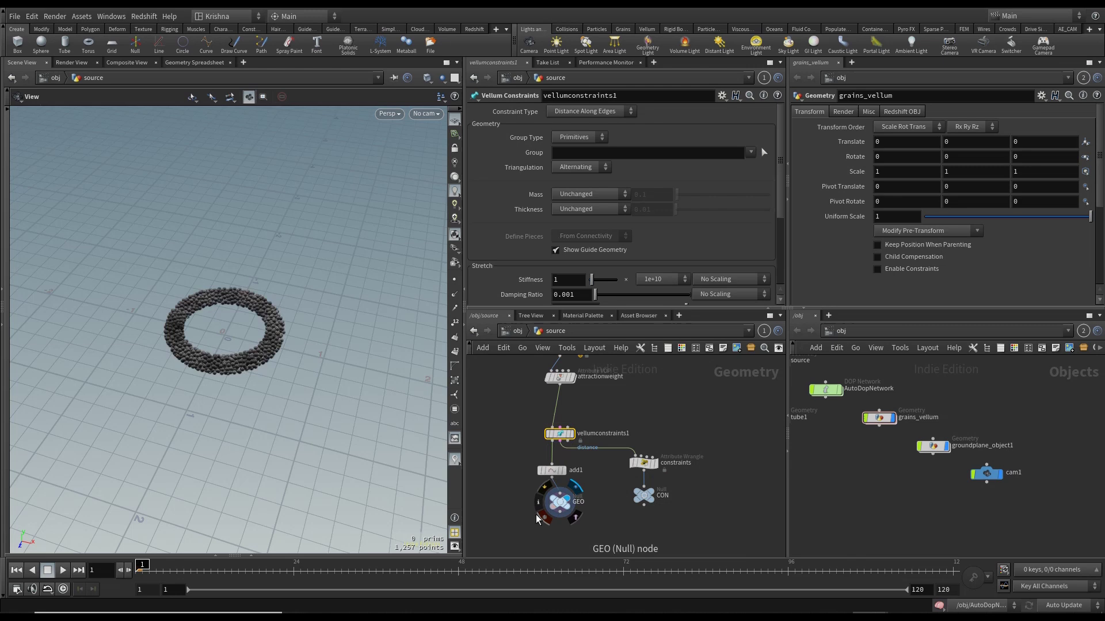
{"action": "left_click", "coordinate": [878, 418]}
{"action": "left_click", "coordinate": [63, 569]}
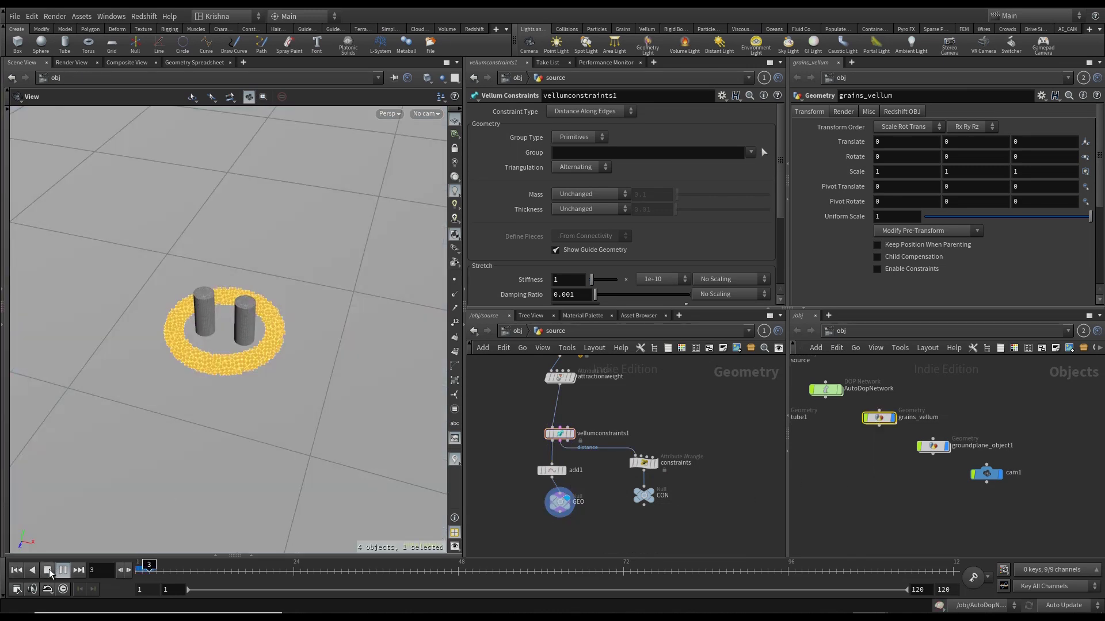
{"action": "left_click", "coordinate": [48, 570]}
{"action": "left_click", "coordinate": [906, 485]}
{"action": "key", "text": "Up"}
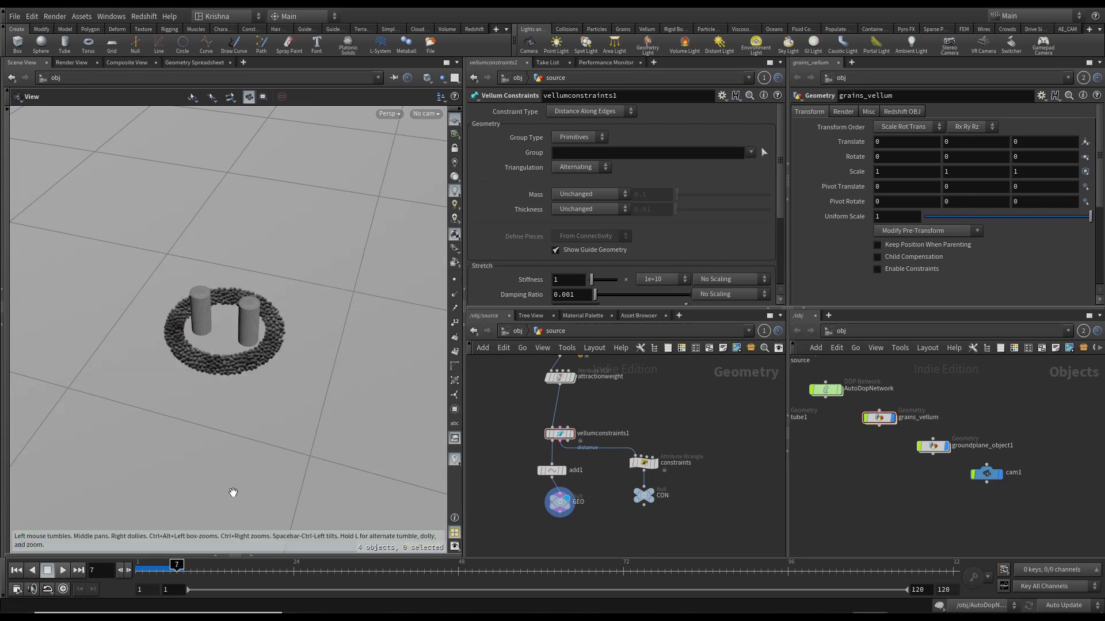
{"action": "left_click", "coordinate": [48, 570]}
{"action": "left_click", "coordinate": [17, 570]}
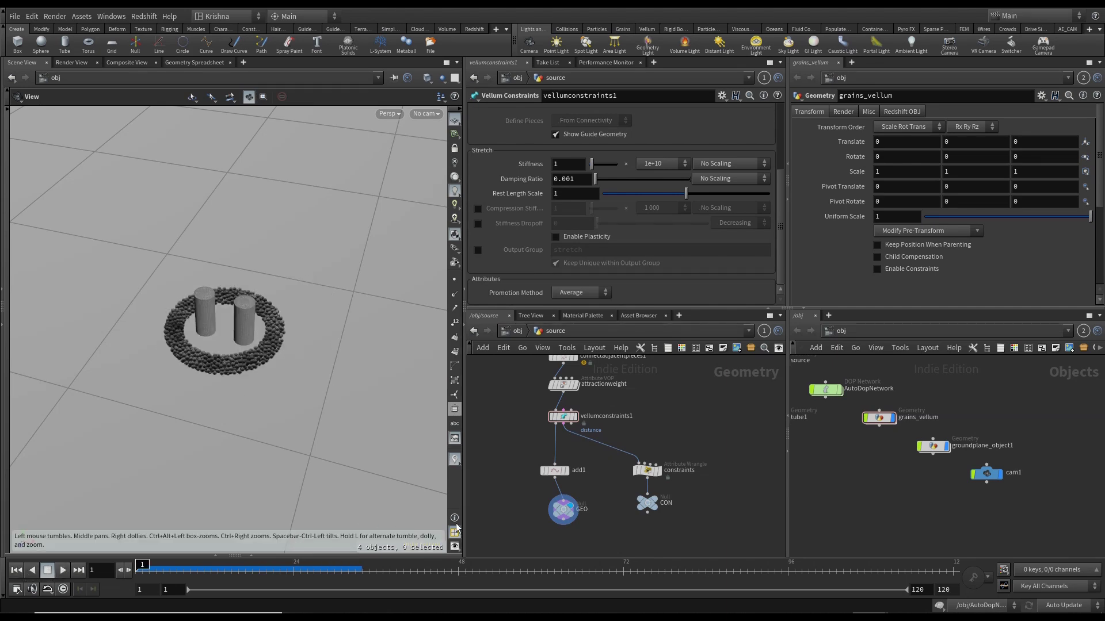
{"action": "key", "text": "ctrl+s"}
{"action": "double_click", "coordinate": [878, 417]}
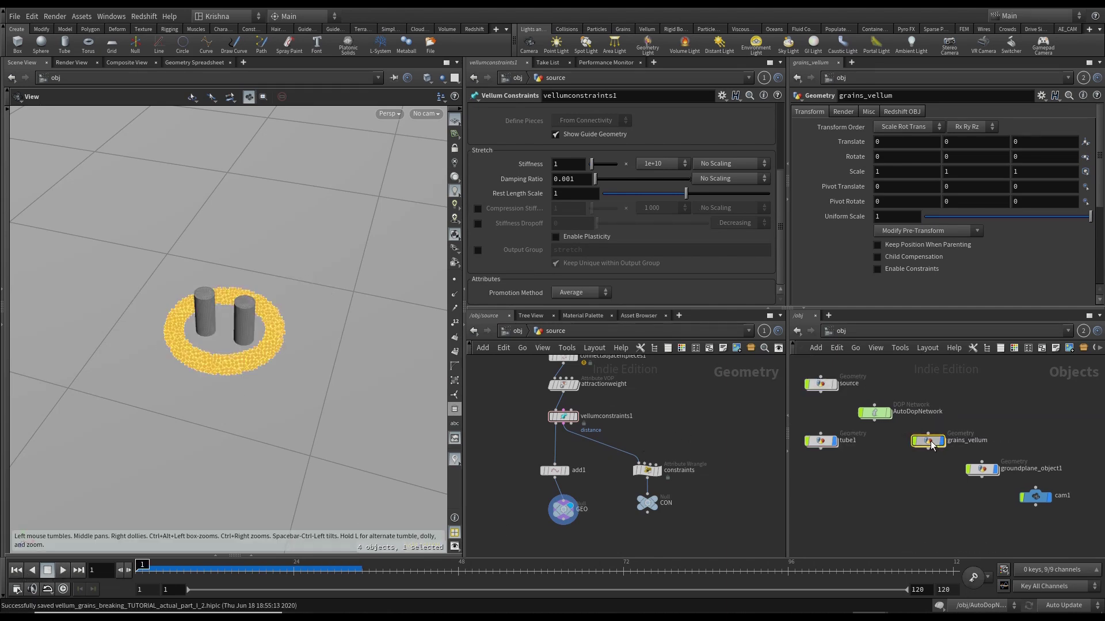
Apply Upres Sand from the Grains shelf and display the color node inside grains_vellum.
{"action": "left_click_drag", "start_coordinate": [852, 383], "coordinate": [891, 526]}
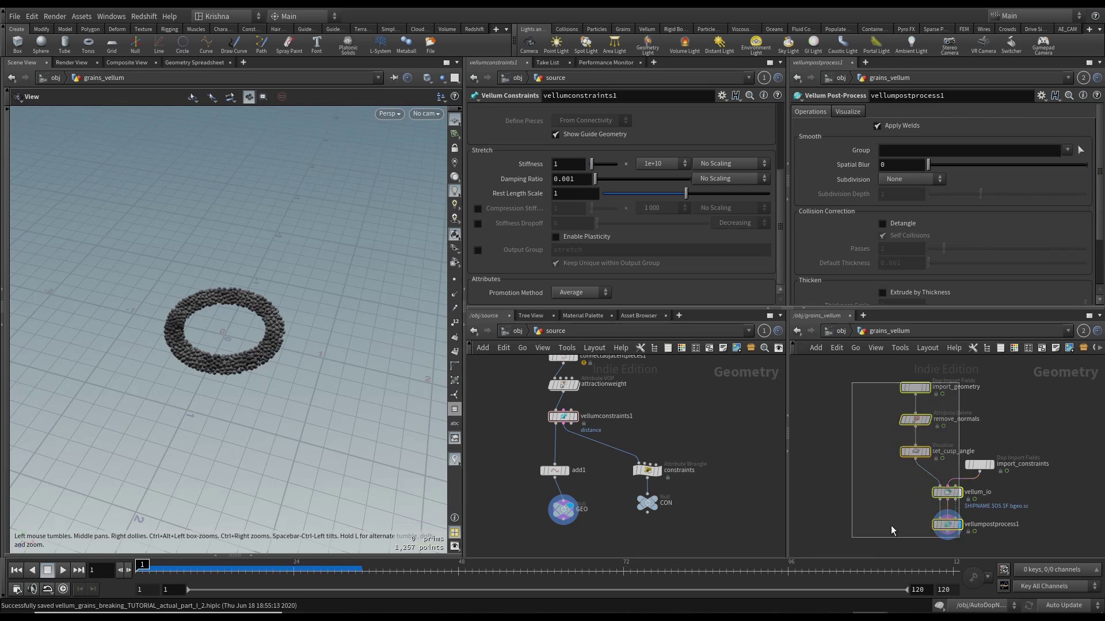
{"action": "left_click", "coordinate": [915, 452]}
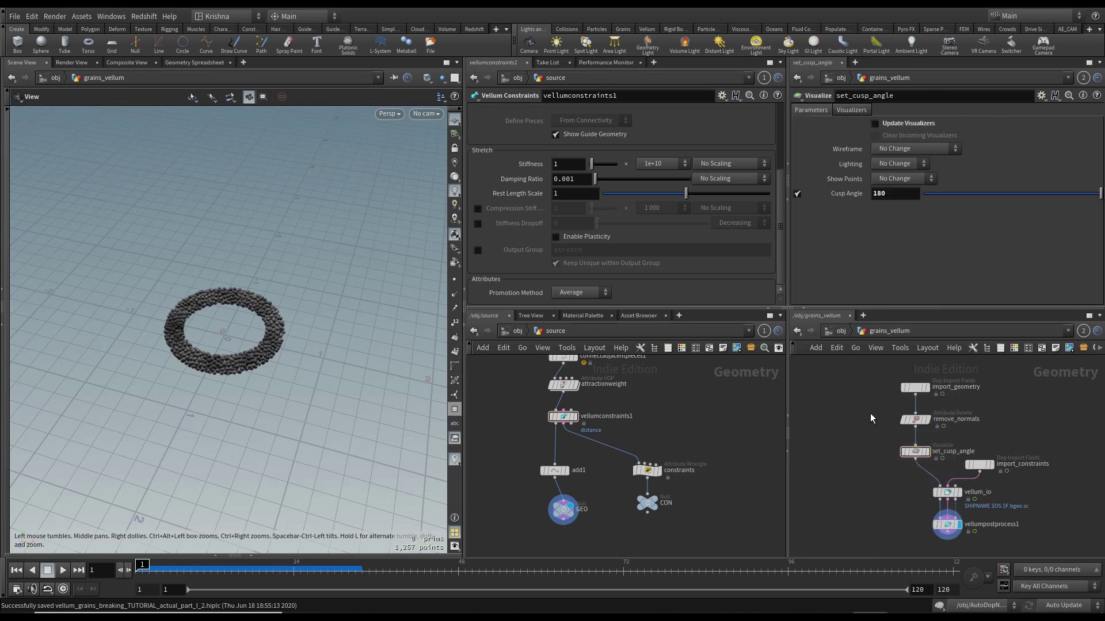
{"action": "left_click", "coordinate": [841, 334]}
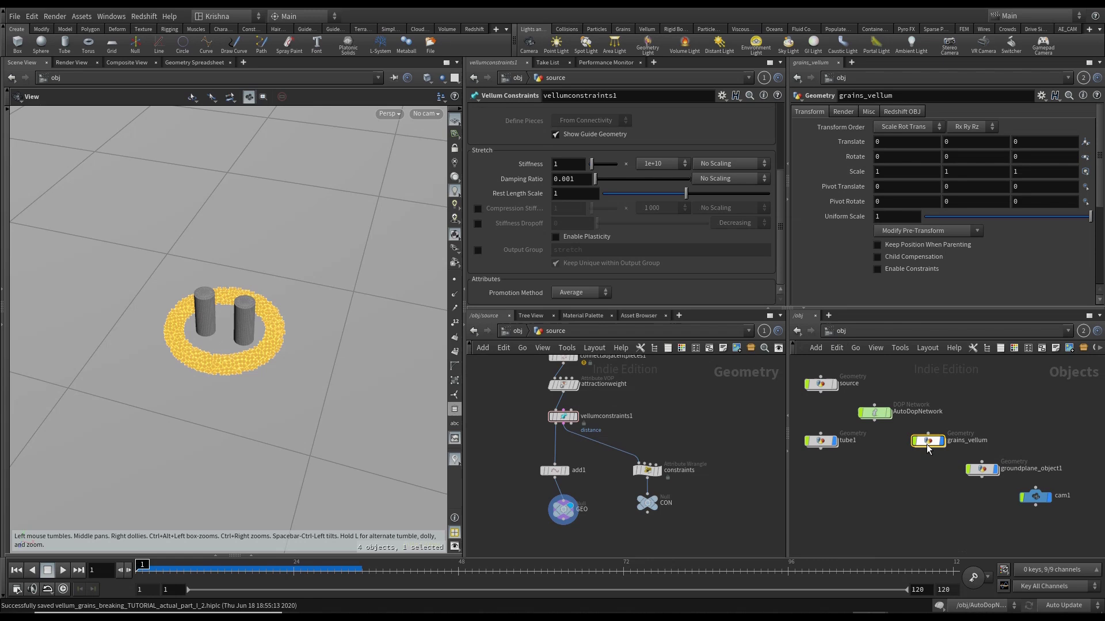
{"action": "left_click", "coordinate": [623, 29]}
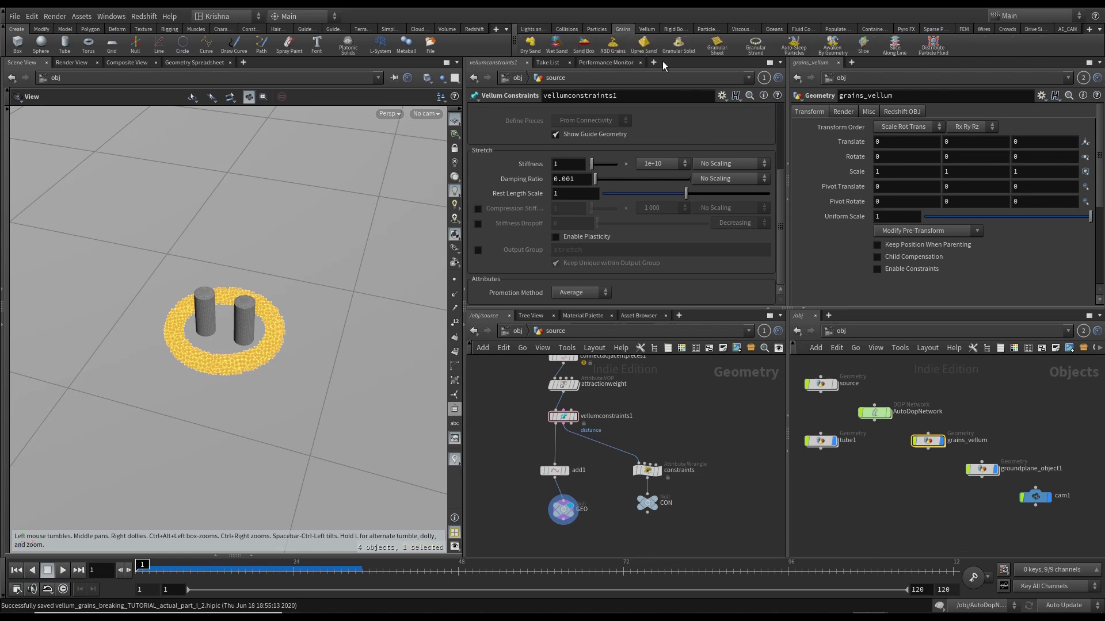
{"action": "left_click", "coordinate": [646, 46]}
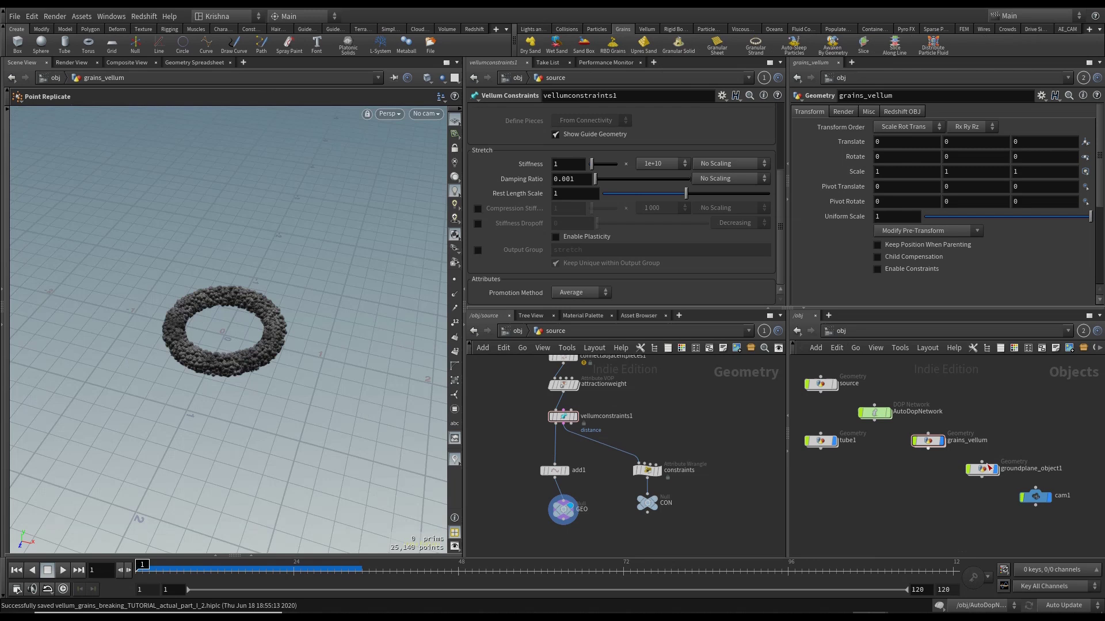
{"action": "double_click", "coordinate": [928, 442]}
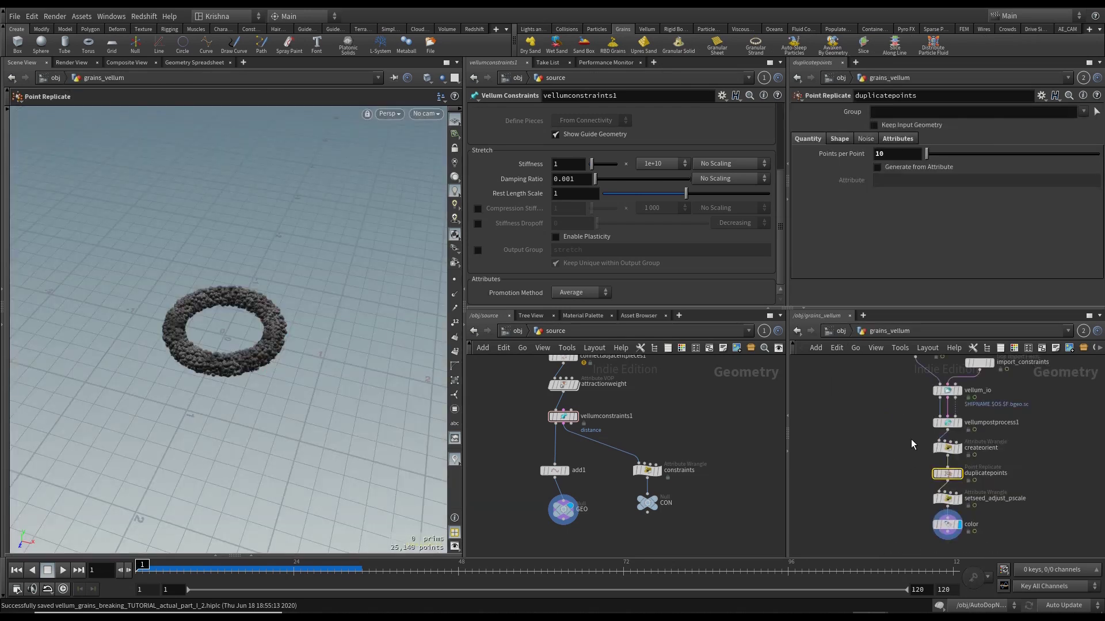
{"action": "left_click", "coordinate": [957, 525]}
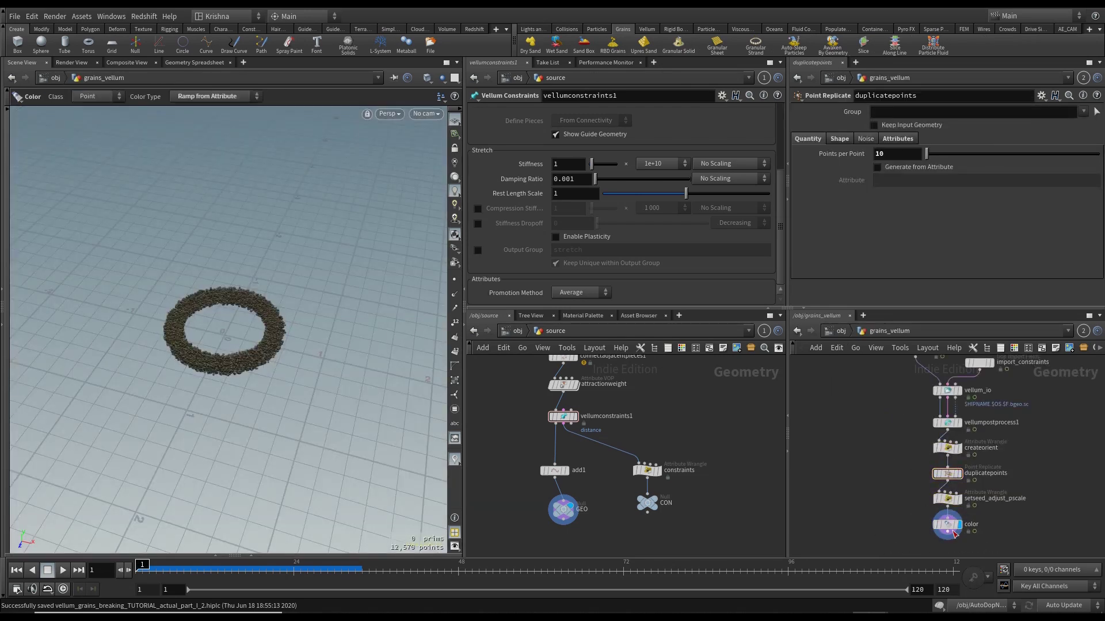
Bypass color and add a Time Shift node after vellumpostprocess1, holding frame 1.
{"action": "left_click", "coordinate": [935, 524]}
{"action": "middle_click_drag", "start_coordinate": [875, 529], "coordinate": [853, 531]}
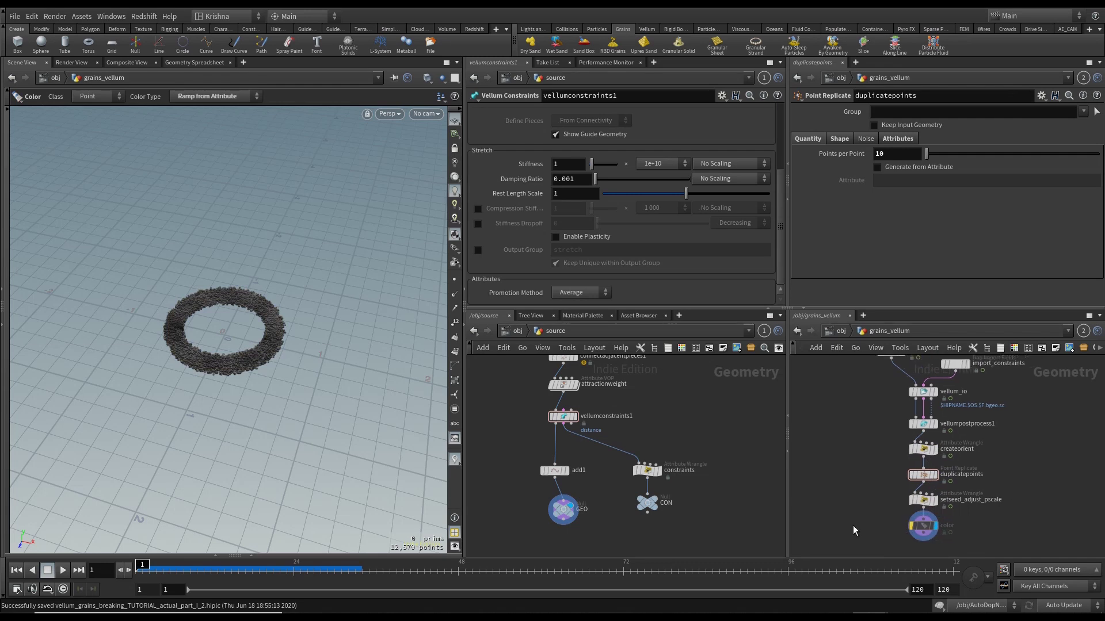
{"action": "left_click_drag", "start_coordinate": [855, 541], "coordinate": [948, 443]}
{"action": "key", "text": "Tab"}
{"action": "type", "text": "timeshift"}
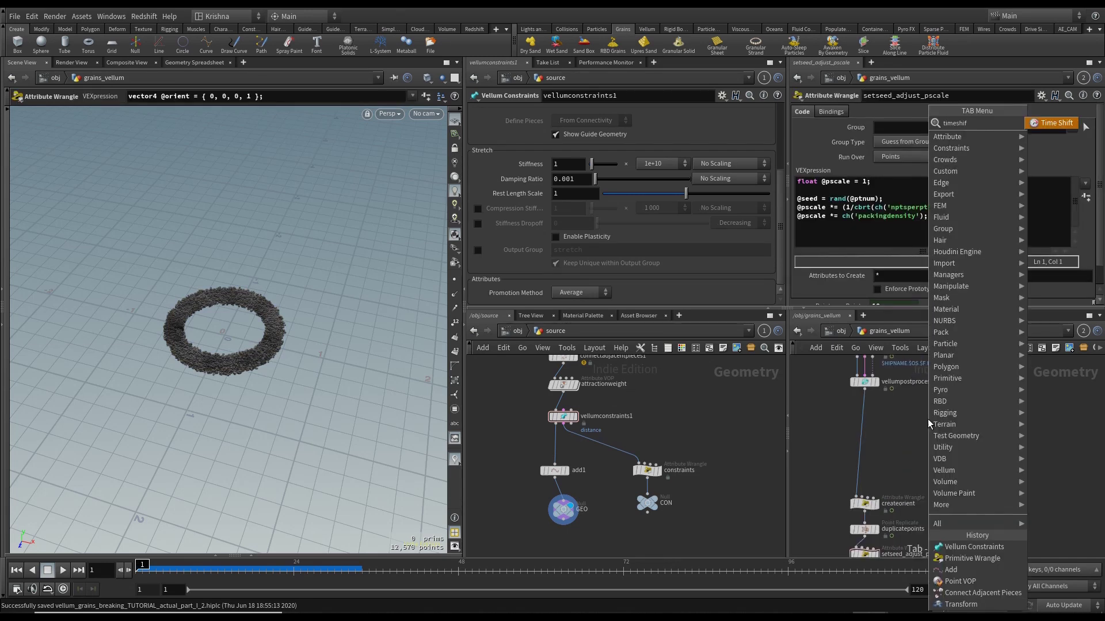
{"action": "key", "text": "Return"}
{"action": "left_click", "coordinate": [928, 419]}
{"action": "left_click_drag", "start_coordinate": [927, 408], "coordinate": [867, 396]}
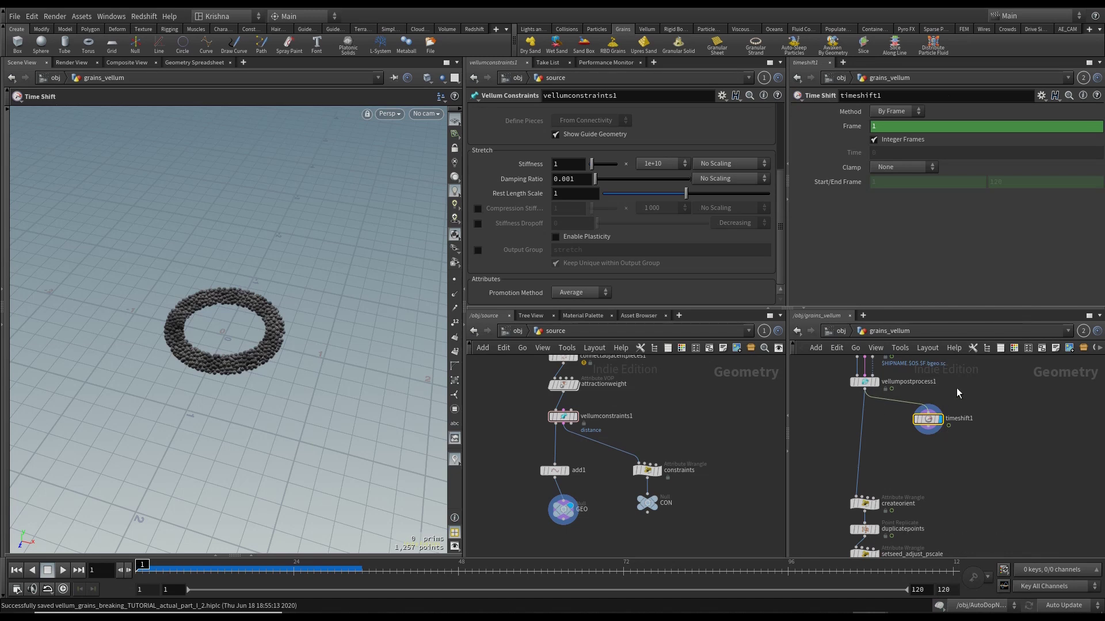
{"action": "right_click", "coordinate": [896, 122]}
{"action": "left_click", "coordinate": [904, 265]}
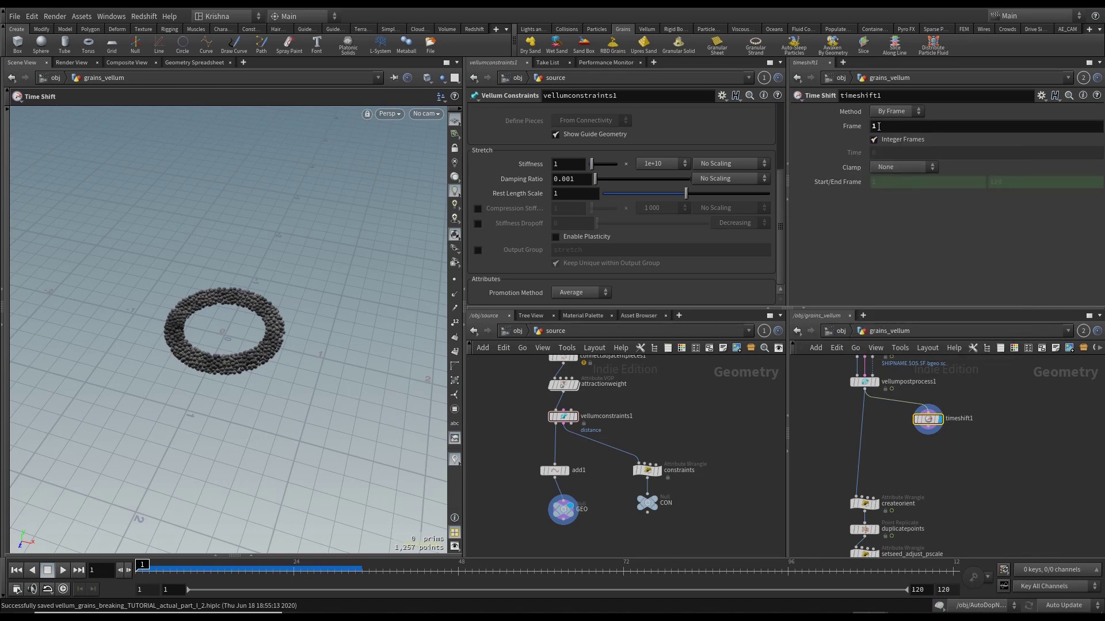
{"action": "mouse_move", "coordinate": [145, 562]}
{"action": "left_mouse_down"}
{"action": "mouse_move", "coordinate": [454, 566]}
{"action": "mouse_move", "coordinate": [133, 573]}
{"action": "left_mouse_up"}
Add a UV Texture node after timeshift1.
{"action": "key", "text": "Tab"}
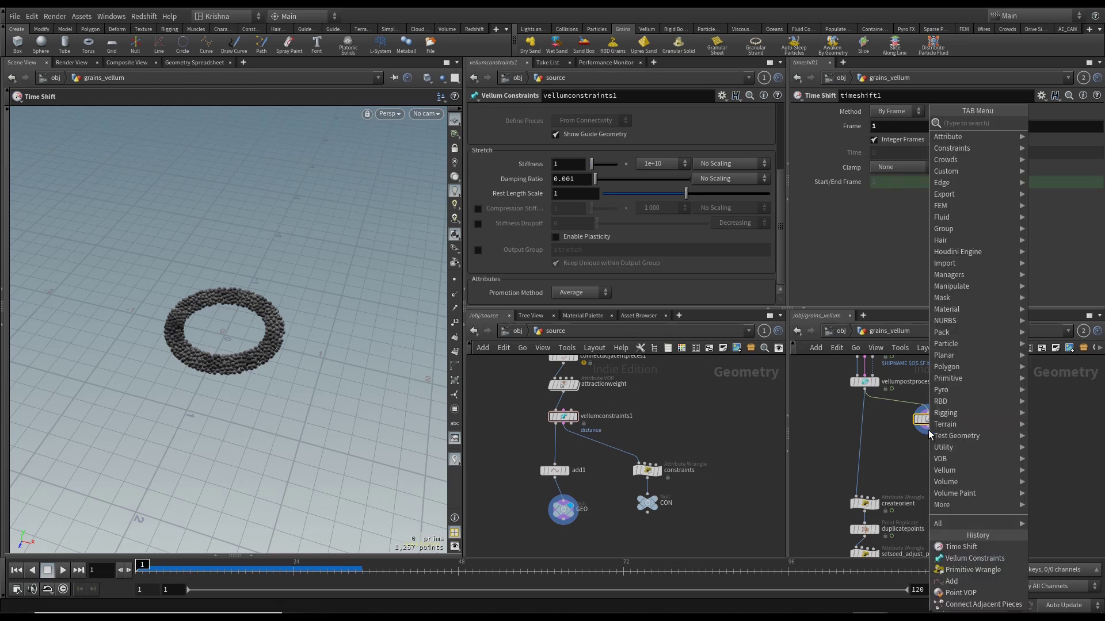
{"action": "type", "text": "uv text"}
{"action": "key", "text": "Return"}
Place the UV Texture node and set its Attribute Class to Point.
{"action": "left_click", "coordinate": [941, 448]}
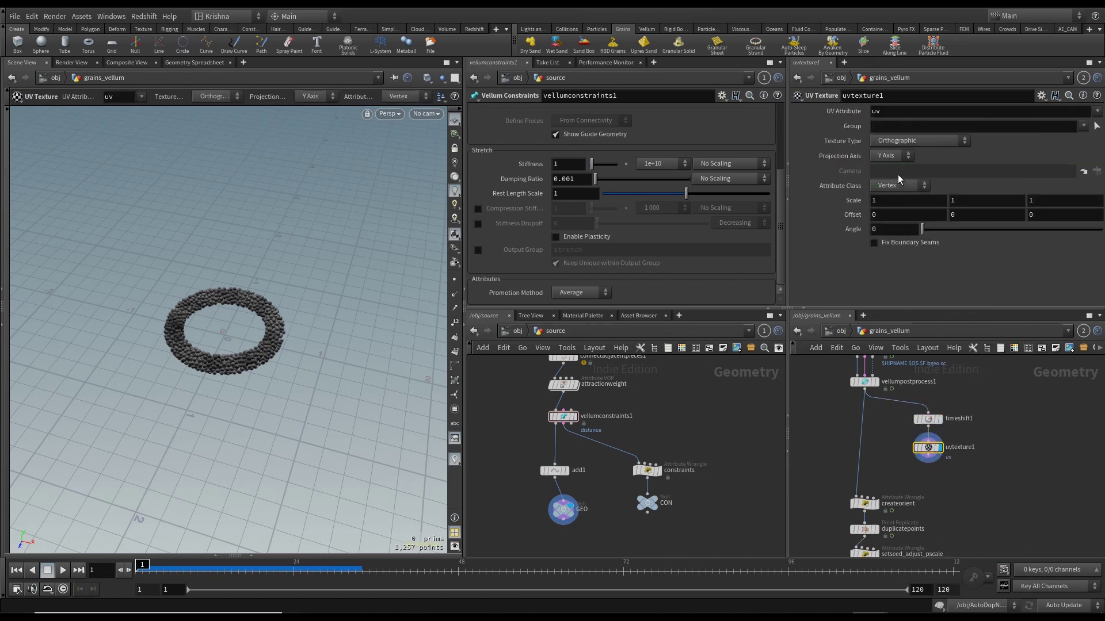
{"action": "left_click", "coordinate": [892, 186]}
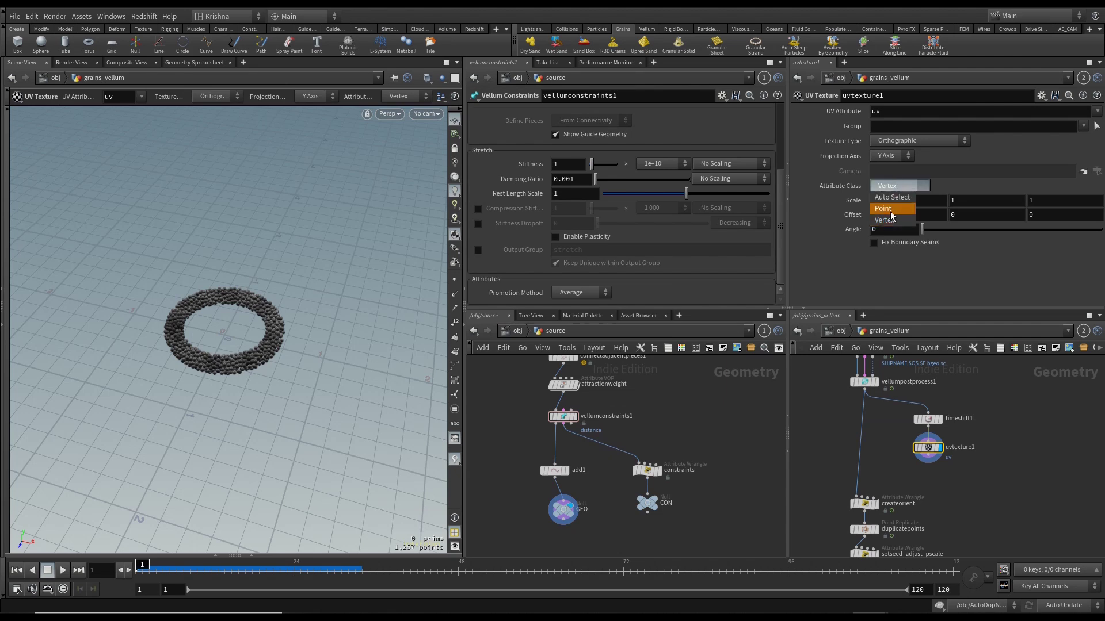
{"action": "left_click", "coordinate": [884, 206]}
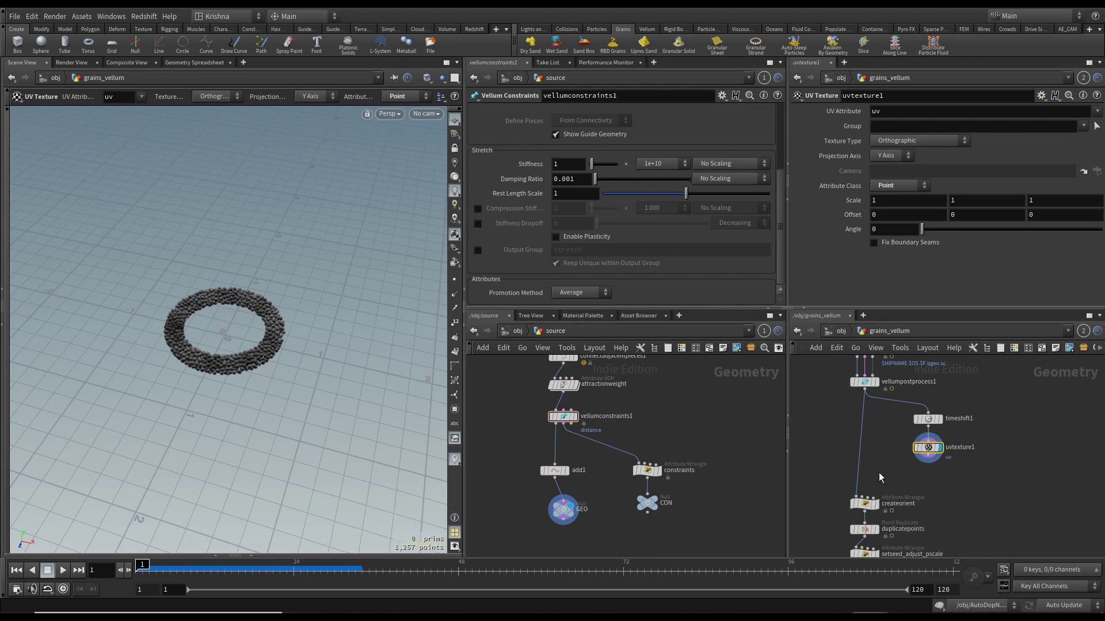
Create a Point VOP node via the 'poi' node search.
{"action": "key", "text": "Tab"}
{"action": "type", "text": "poi"}
{"action": "key", "text": "Return"}
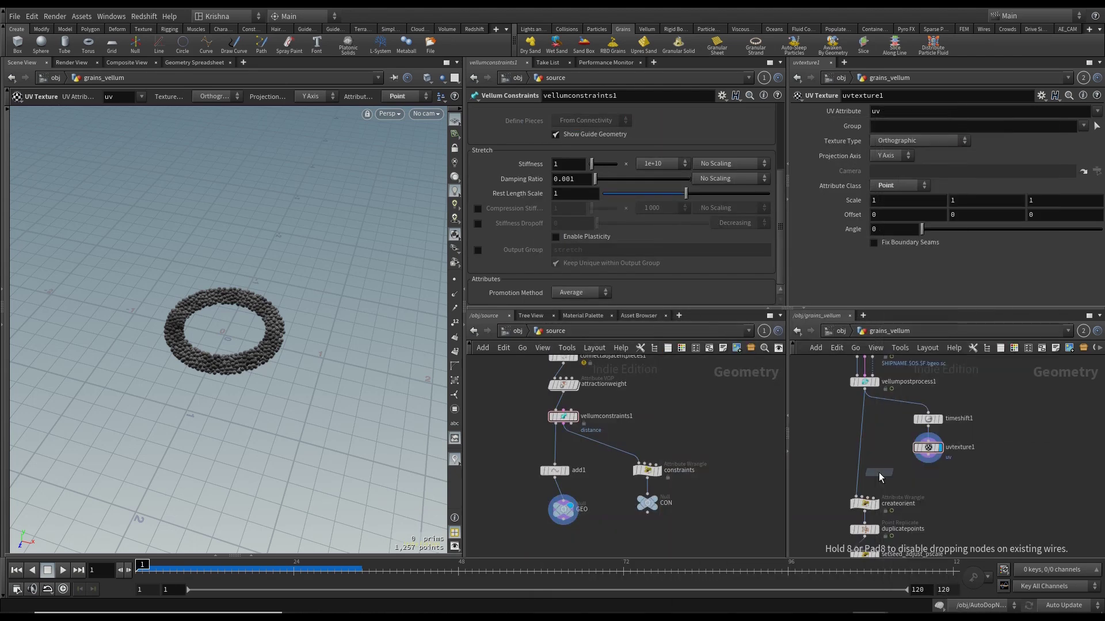
Drop the VOP between vellumpostprocess1 and createorient, display it, and rename it uv.
{"action": "left_click", "coordinate": [855, 473]}
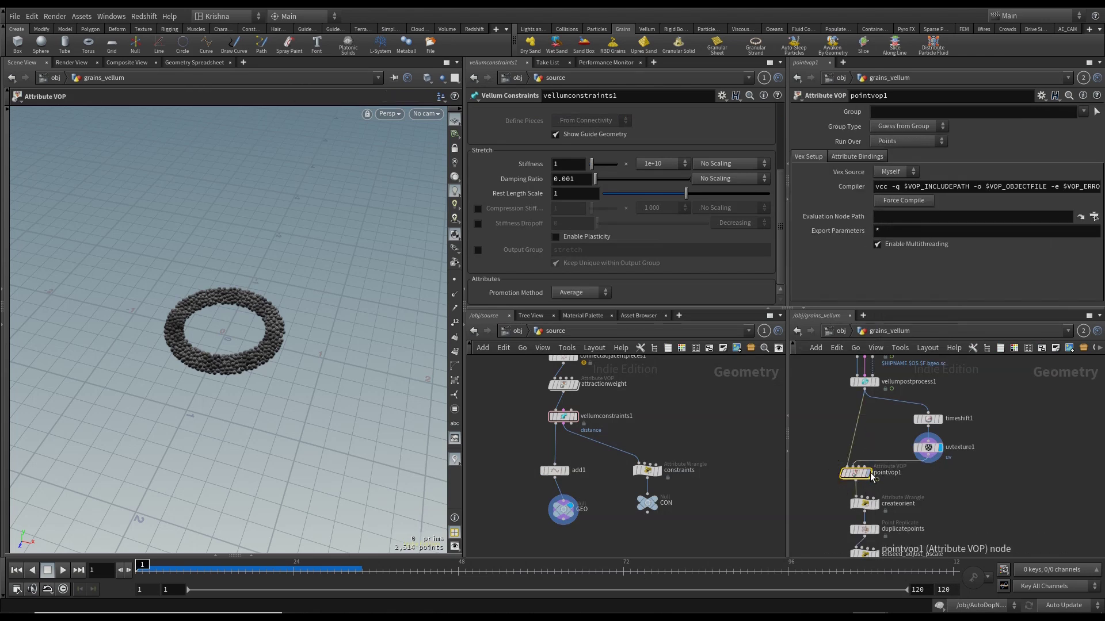
{"action": "left_click", "coordinate": [867, 472]}
{"action": "double_click", "coordinate": [886, 473]}
{"action": "type", "text": "uv"}
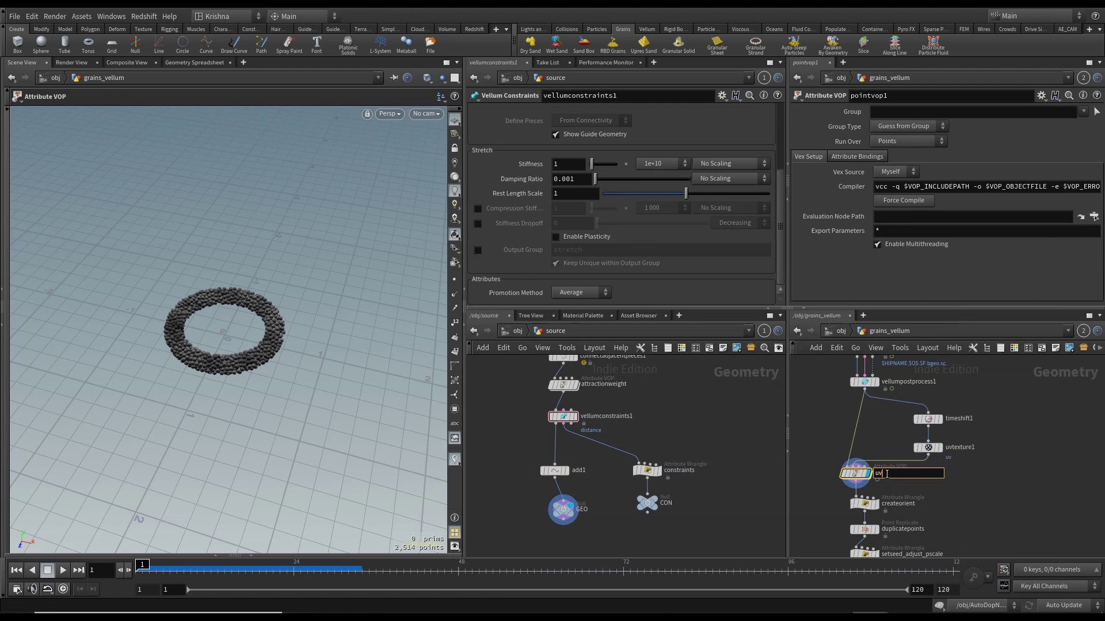
{"action": "key", "text": "Return"}
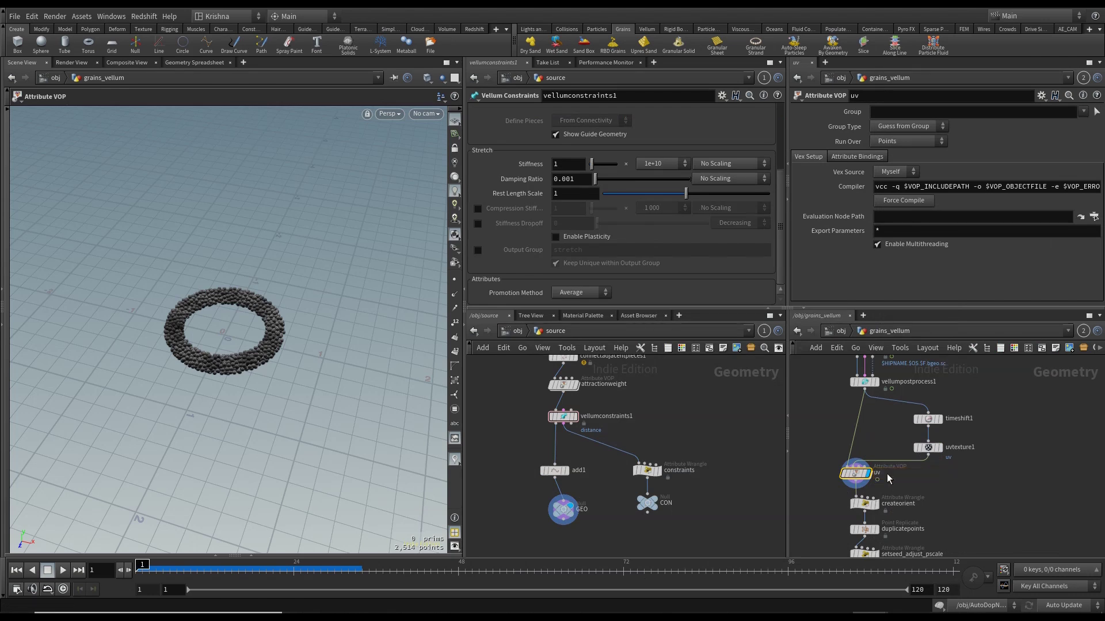
Inside the uv VOP, add an Import Point Attribute node (importpoint1).
{"action": "double_click", "coordinate": [858, 473]}
{"action": "key", "text": "Tab"}
{"action": "type", "text": "point impo"}
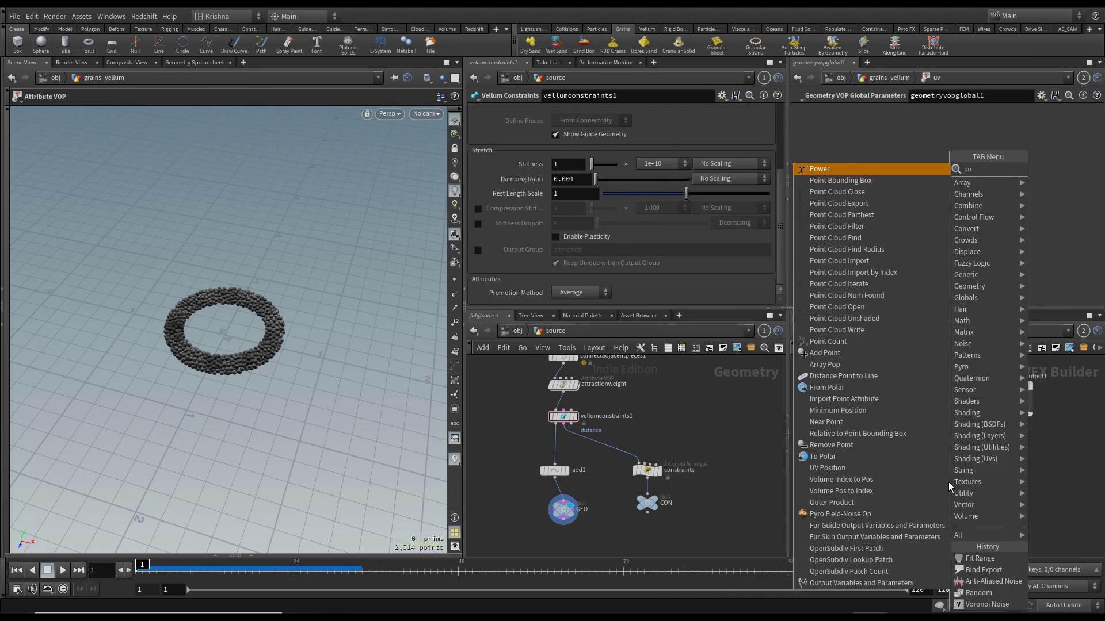
{"action": "key", "text": "BackSpace"}
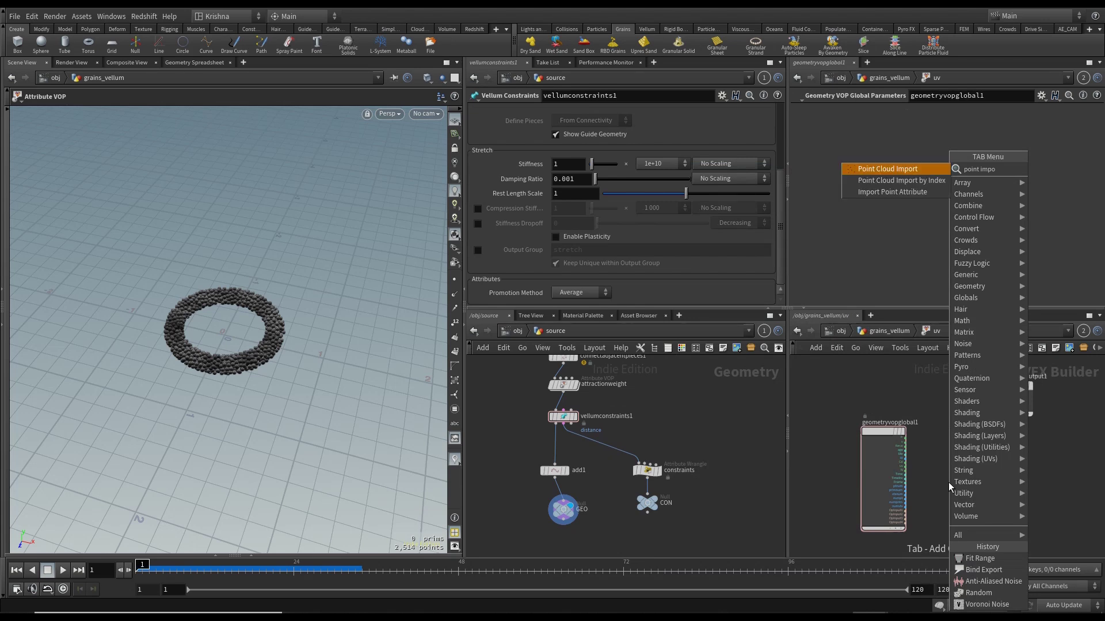
{"action": "key", "text": "Return"}
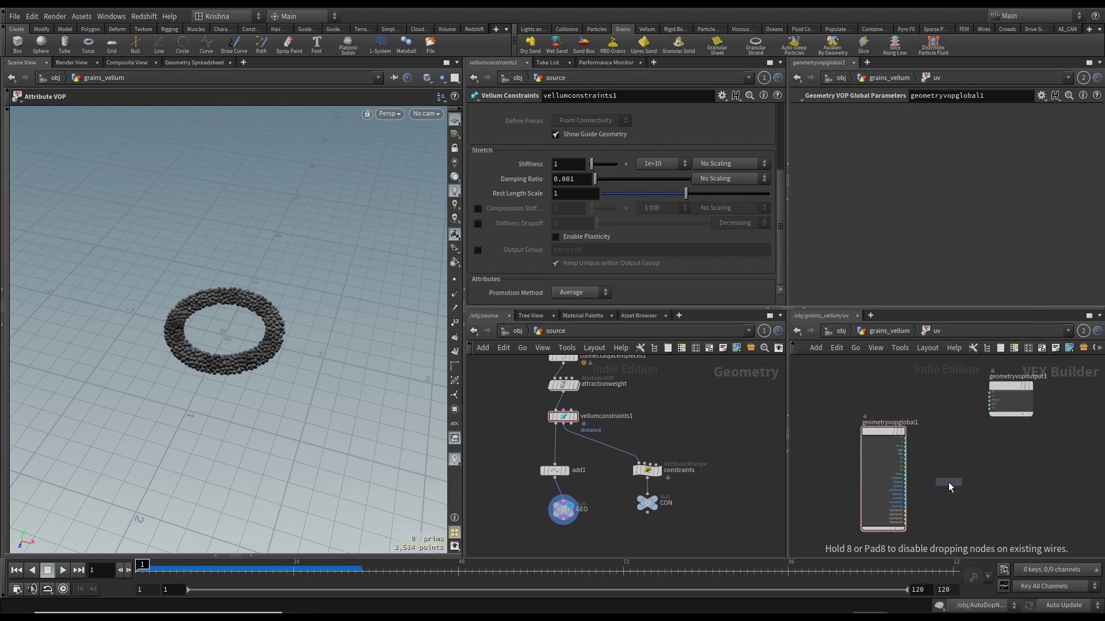
{"action": "left_click", "coordinate": [948, 482]}
Wire ptnum and OpInput2 into importpoint1's ptnum and file inputs.
{"action": "scroll", "coordinate": [909, 475], "scroll_direction": "up", "scroll_amount": 3}
{"action": "middle_click_drag", "start_coordinate": [909, 475], "coordinate": [882, 410]}
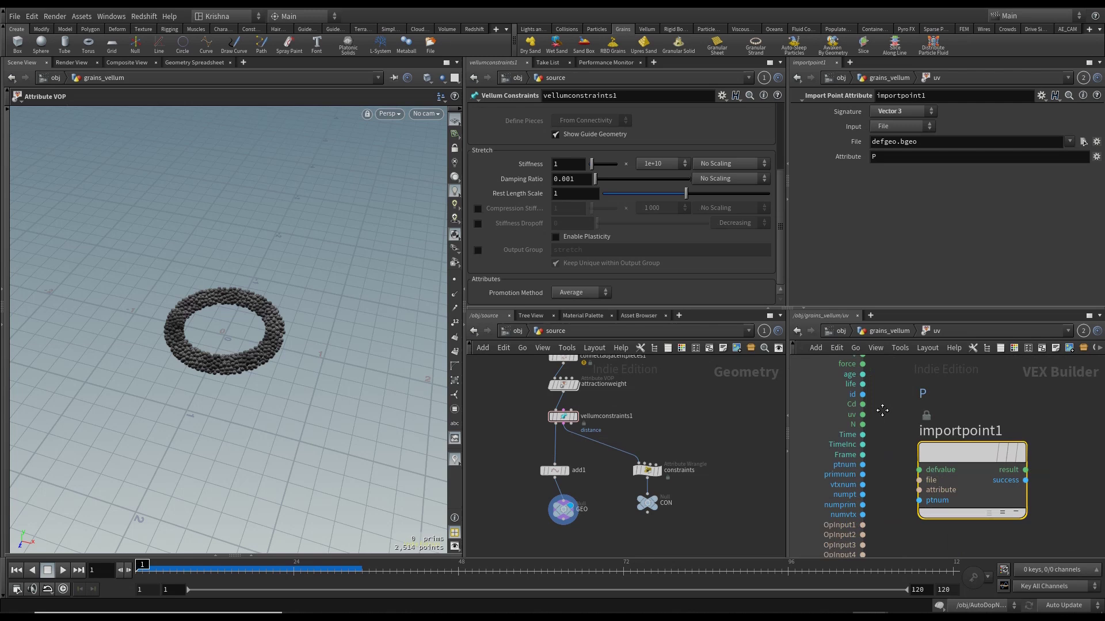
{"action": "left_click", "coordinate": [859, 461]}
{"action": "left_click", "coordinate": [915, 496]}
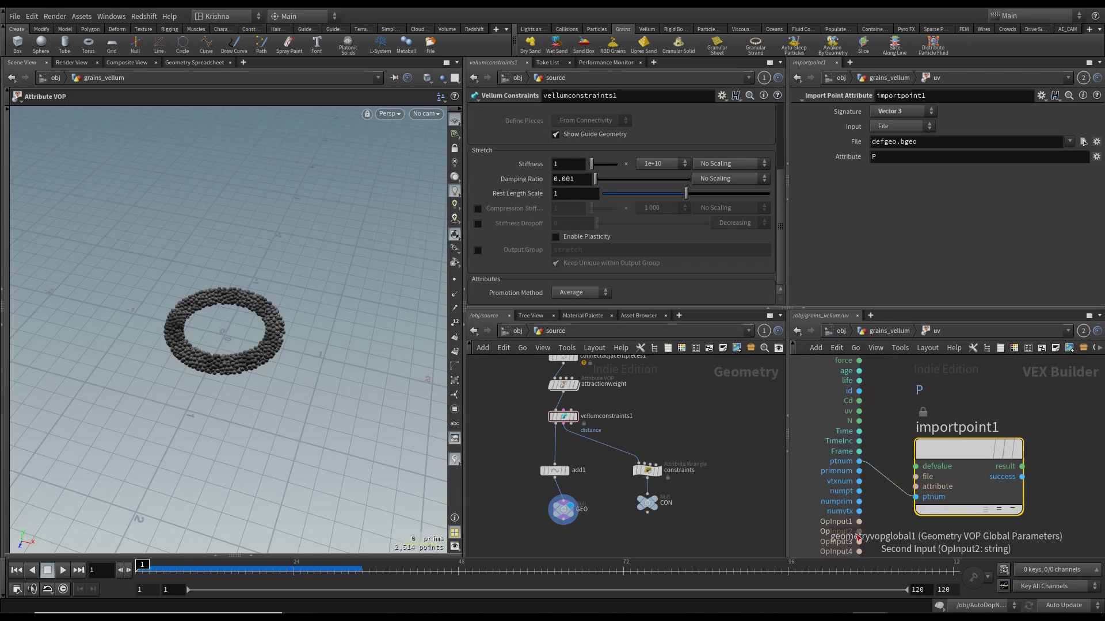
{"action": "left_click", "coordinate": [858, 534]}
{"action": "left_click", "coordinate": [916, 476]}
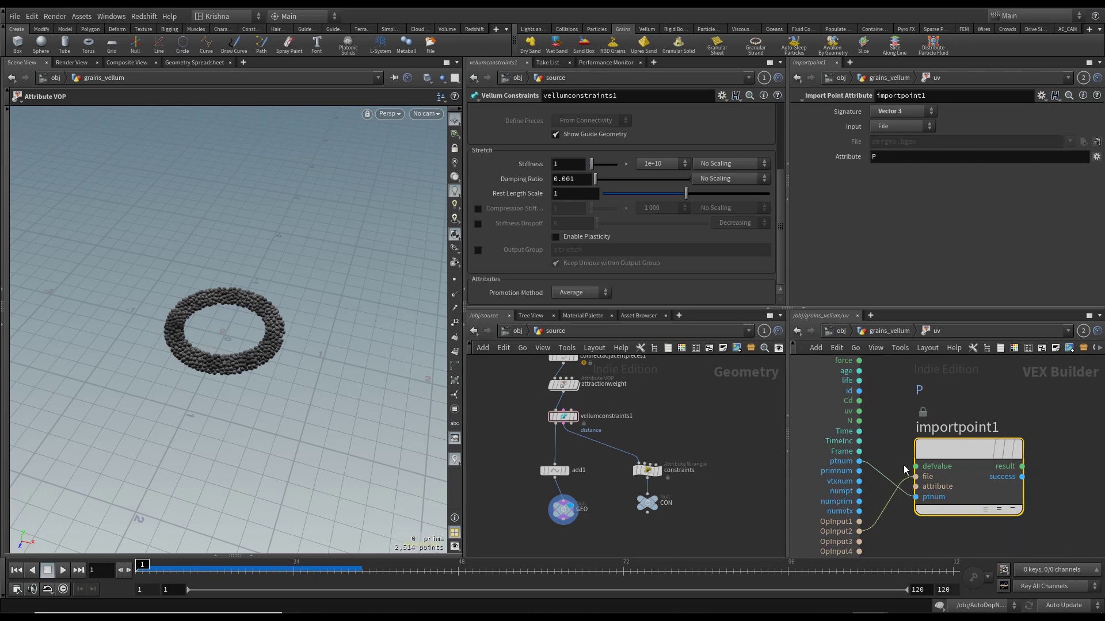
{"action": "scroll", "coordinate": [905, 452], "scroll_direction": "down", "scroll_amount": 3}
Add a Bind Export node named uv with a 3 Floats (vector) type.
{"action": "key", "text": "Tab"}
{"action": "type", "text": "bine"}
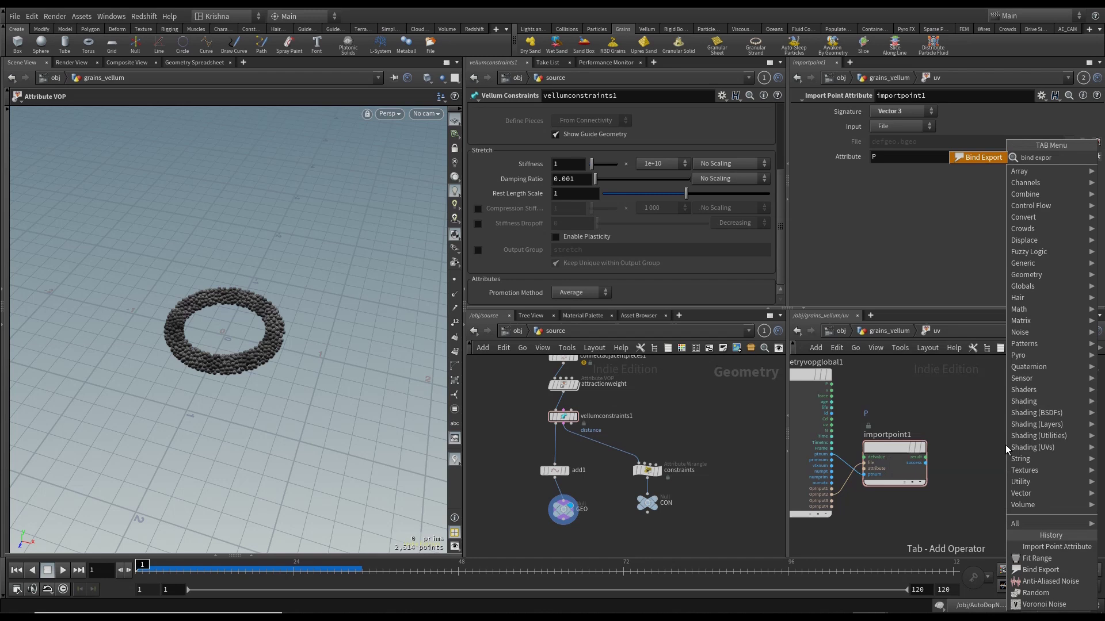
{"action": "key", "text": "Return"}
{"action": "left_click", "coordinate": [1006, 444]}
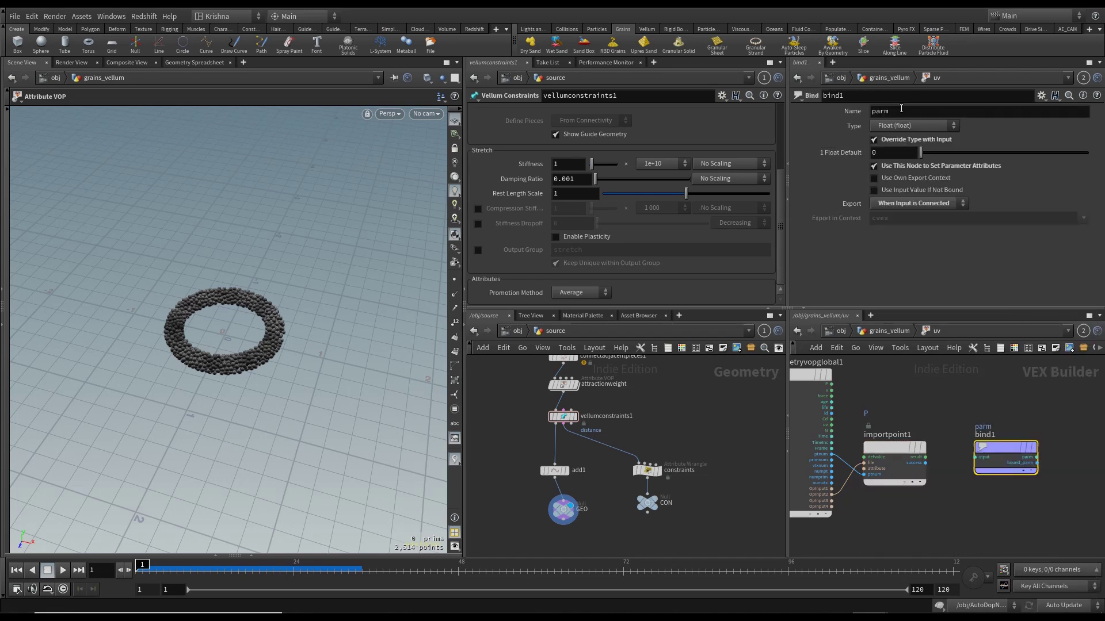
{"action": "double_click", "coordinate": [901, 108]}
{"action": "type", "text": "uv"}
{"action": "key", "text": "Return"}
{"action": "left_click", "coordinate": [897, 126]}
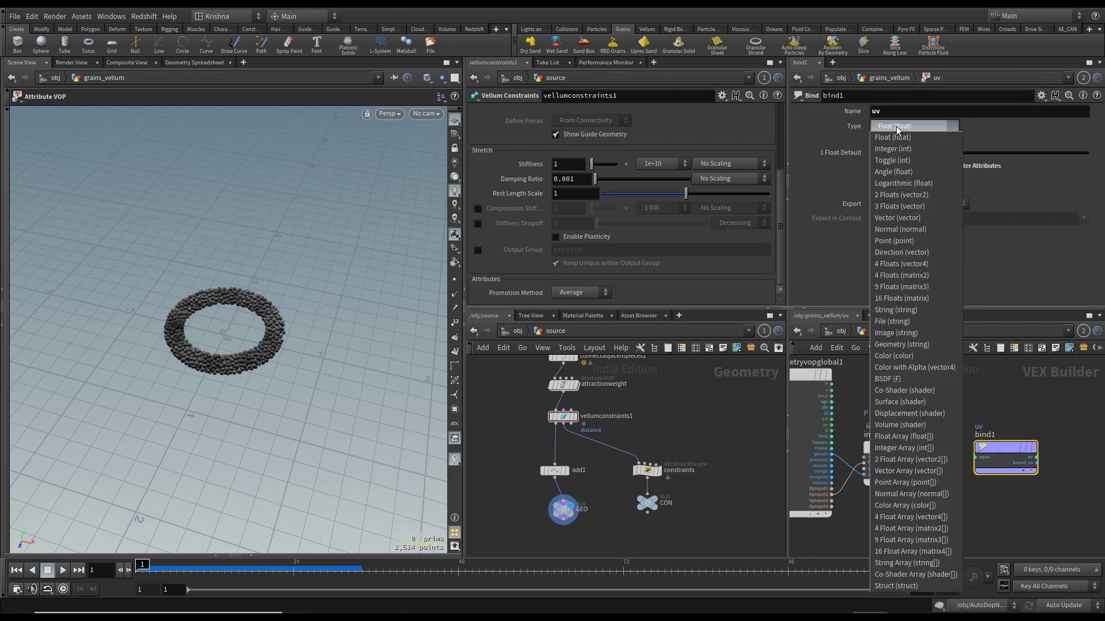
{"action": "left_click", "coordinate": [899, 207]}
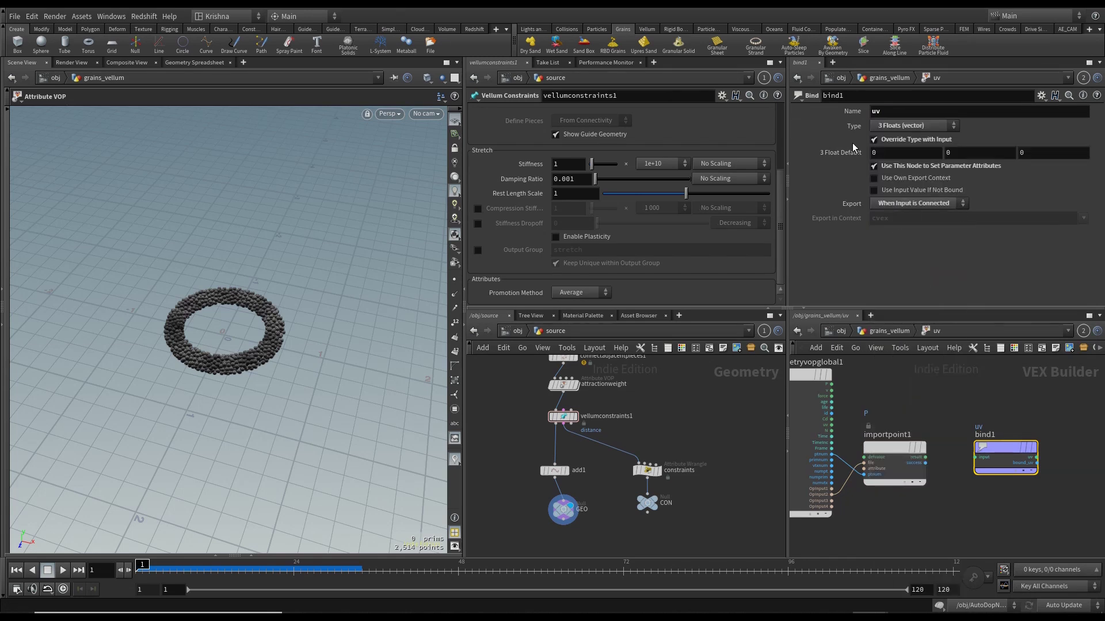
Connect importpoint1's result to bind1 and make importpoint1 import the uv attribute.
{"action": "scroll", "coordinate": [960, 436], "scroll_direction": "up", "scroll_amount": 3}
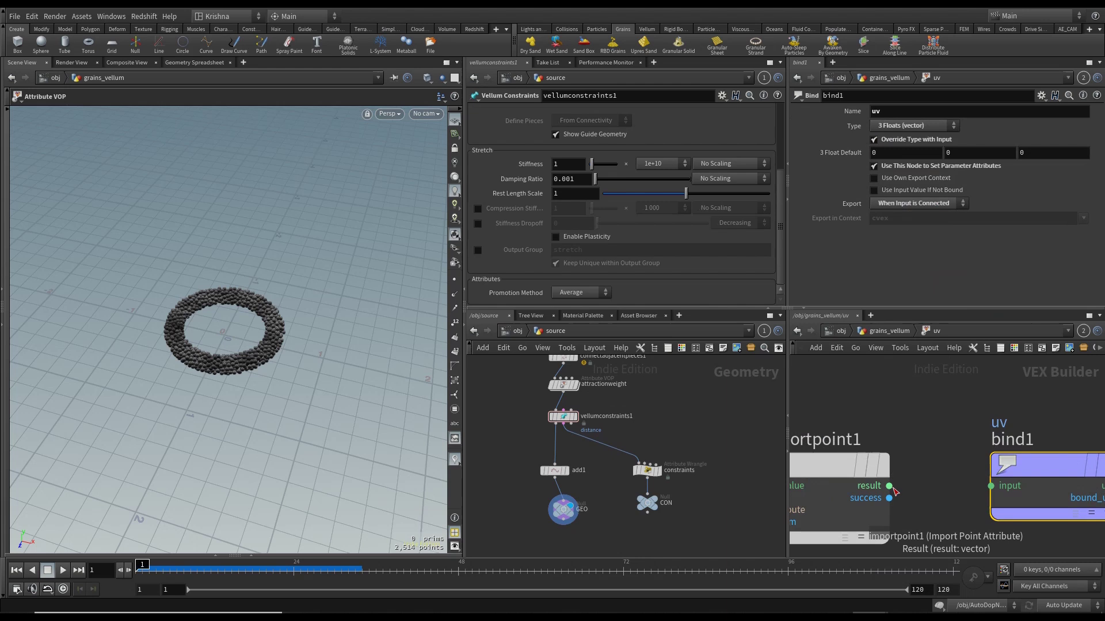
{"action": "left_click", "coordinate": [889, 486]}
{"action": "left_click", "coordinate": [963, 478]}
{"action": "middle_click_drag", "start_coordinate": [963, 478], "coordinate": [1038, 481]}
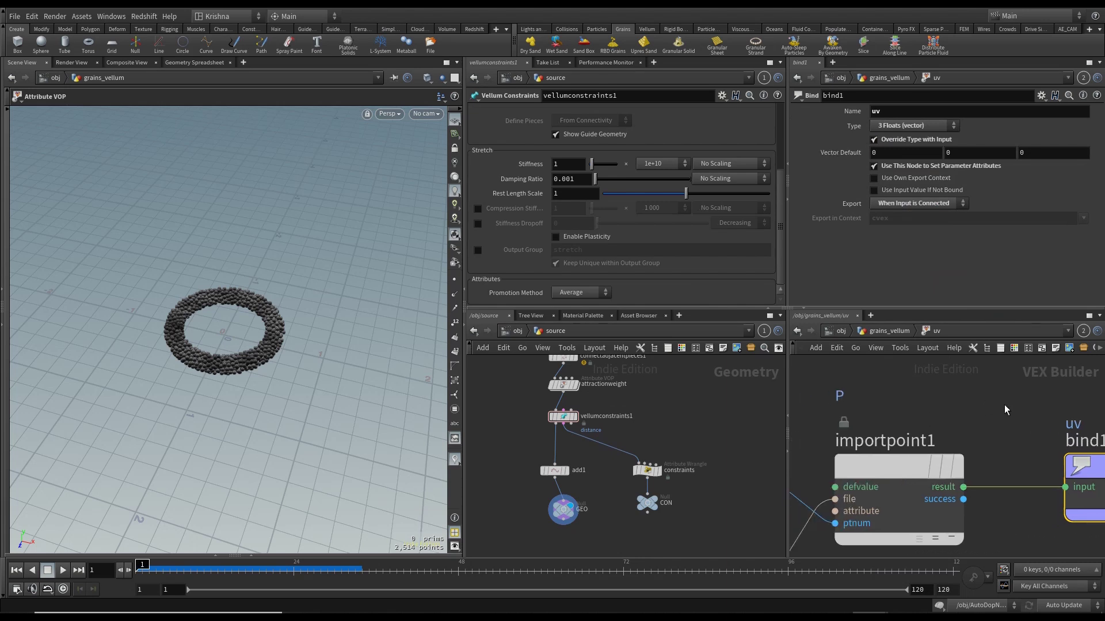
{"action": "left_click", "coordinate": [907, 506]}
{"action": "scroll", "coordinate": [904, 432], "scroll_direction": "down", "scroll_amount": 3}
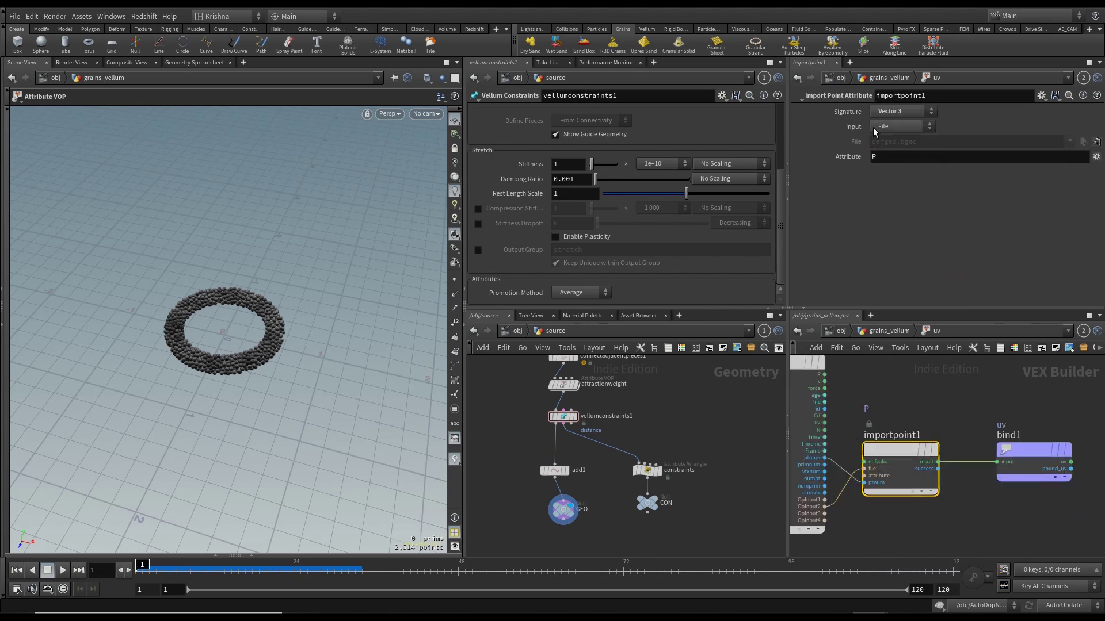
{"action": "left_click", "coordinate": [892, 161]}
{"action": "type", "text": "uv"}
{"action": "key", "text": "Return"}
Back in grains_vellum, save the scene and create an Attribute from Map node.
{"action": "left_click", "coordinate": [890, 332]}
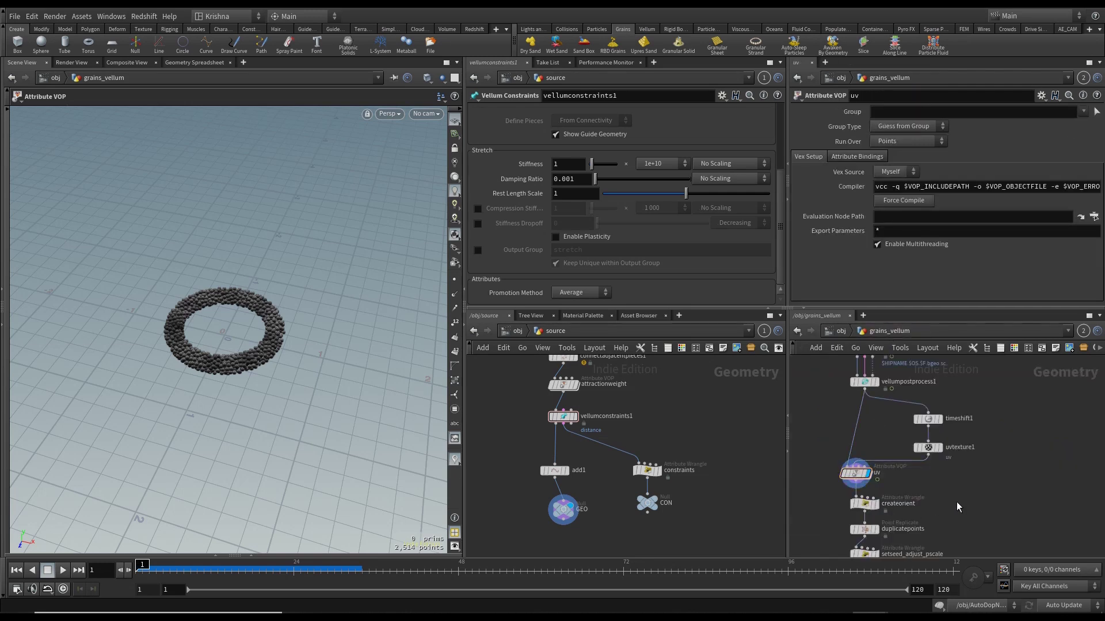
{"action": "middle_click_drag", "start_coordinate": [958, 507], "coordinate": [967, 463]}
{"action": "key", "text": "ctrl+s"}
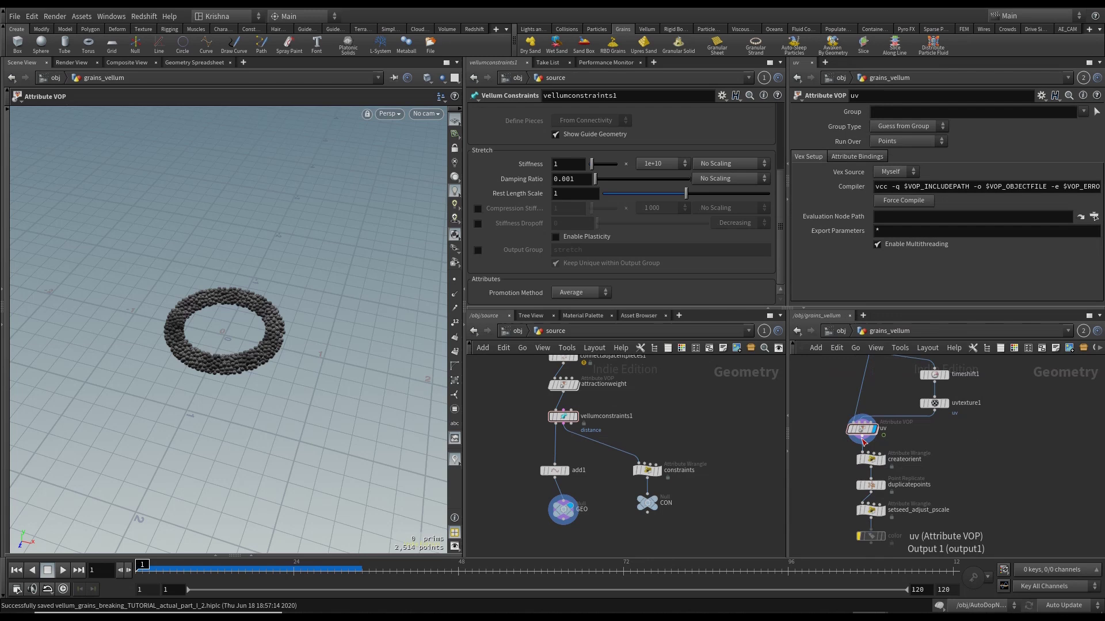
{"action": "key", "text": "Tab"}
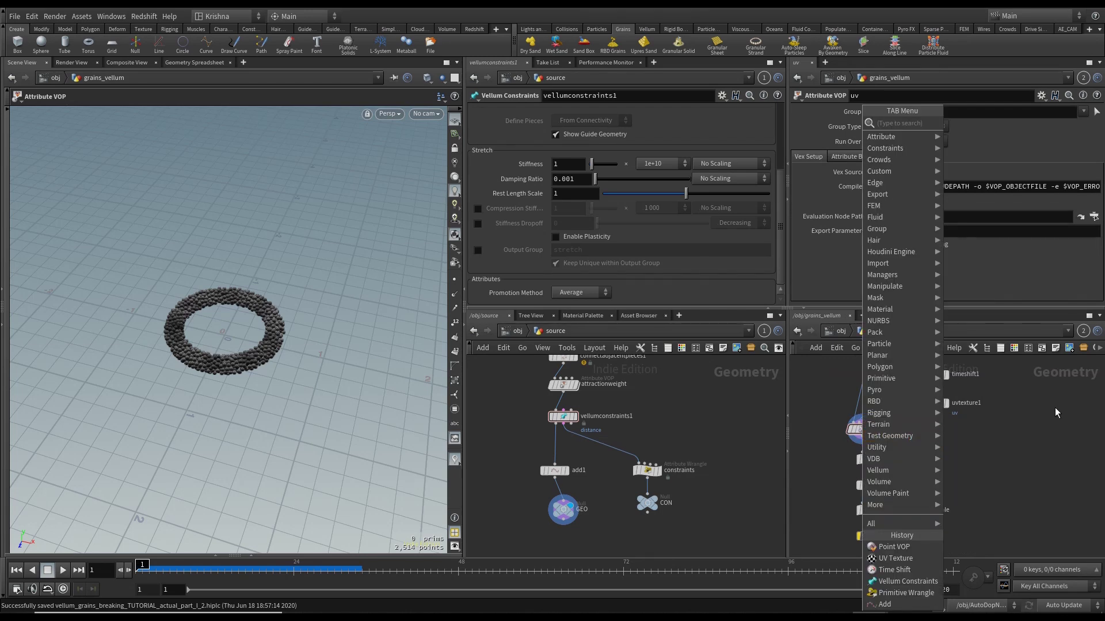
{"action": "type", "text": "attribute from"}
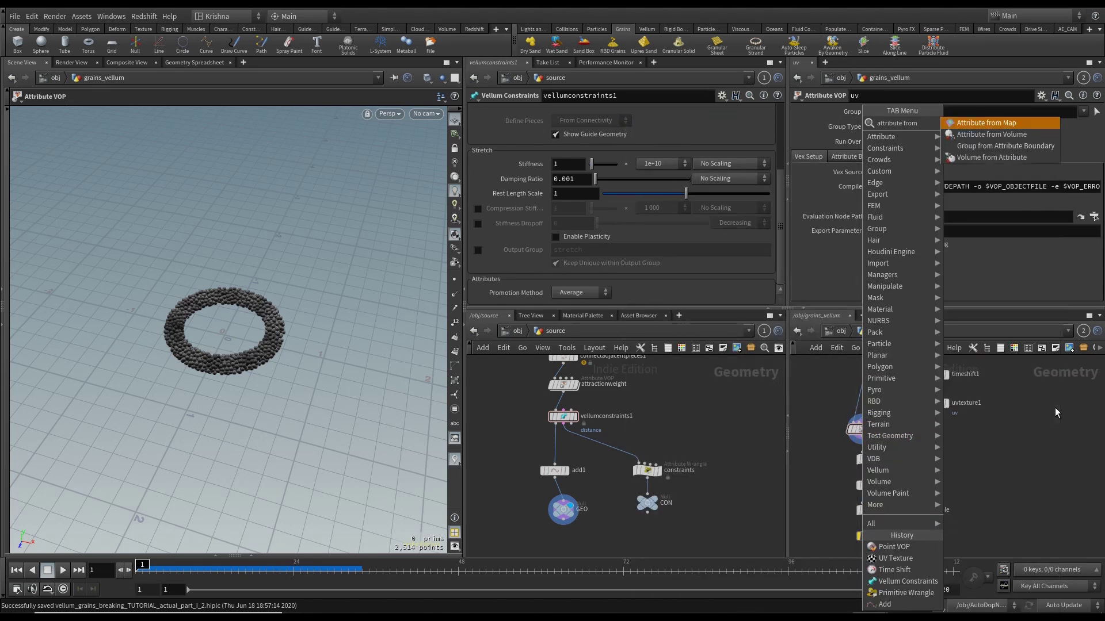
{"action": "key", "text": "Return"}
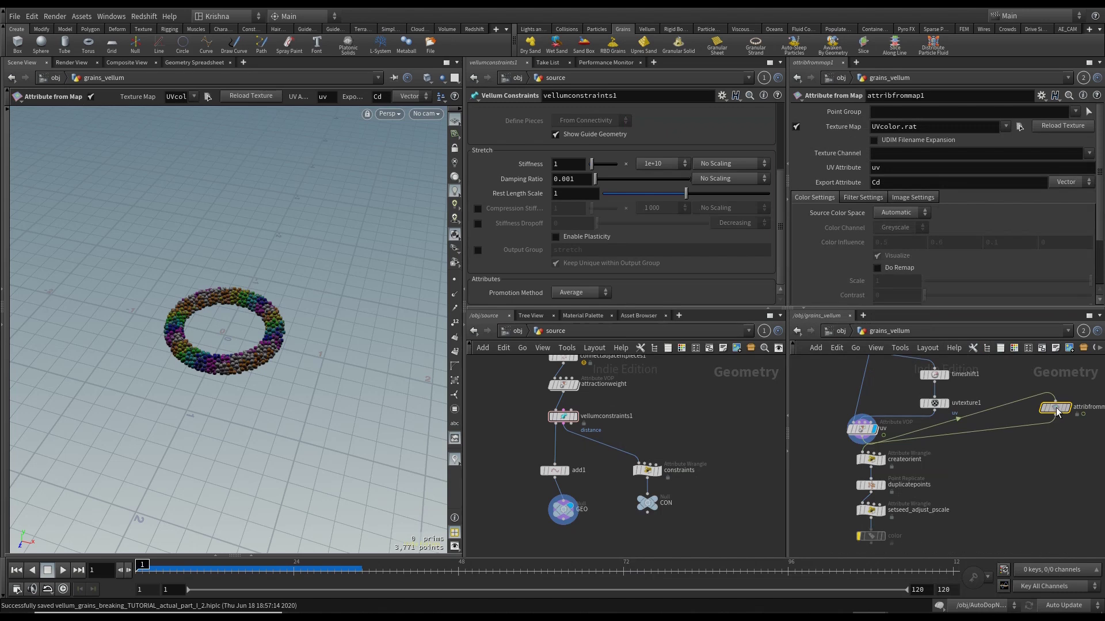
Insert attribfrommap1 after uv, load UV.jpg as its colour map, and display the coloured torus.
{"action": "left_click", "coordinate": [870, 441]}
{"action": "left_click", "coordinate": [885, 412]}
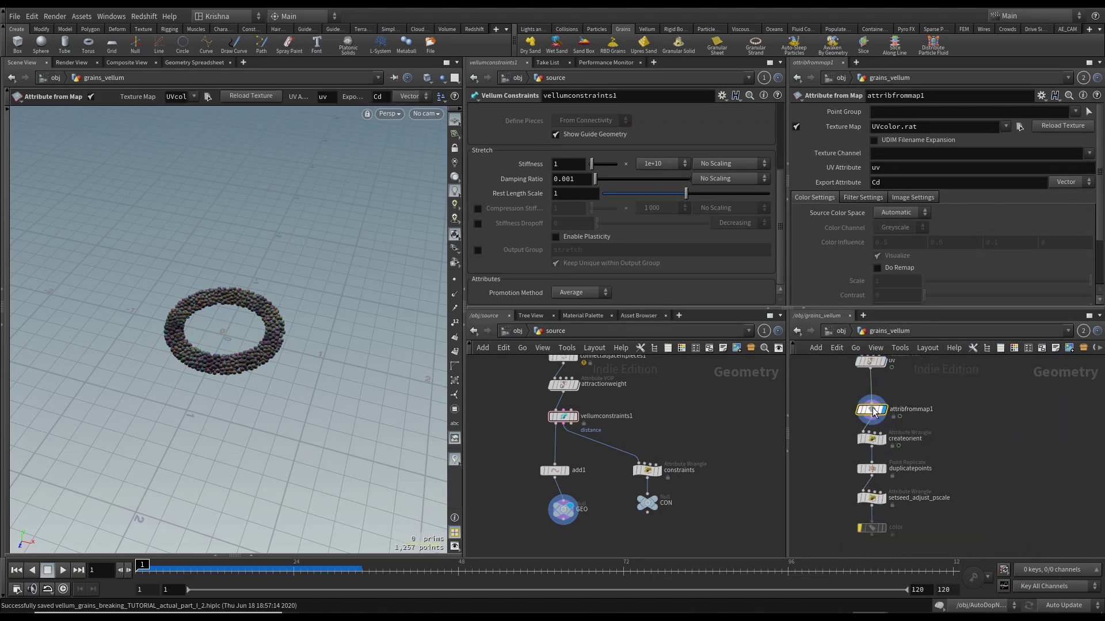
{"action": "left_click", "coordinate": [1005, 125]}
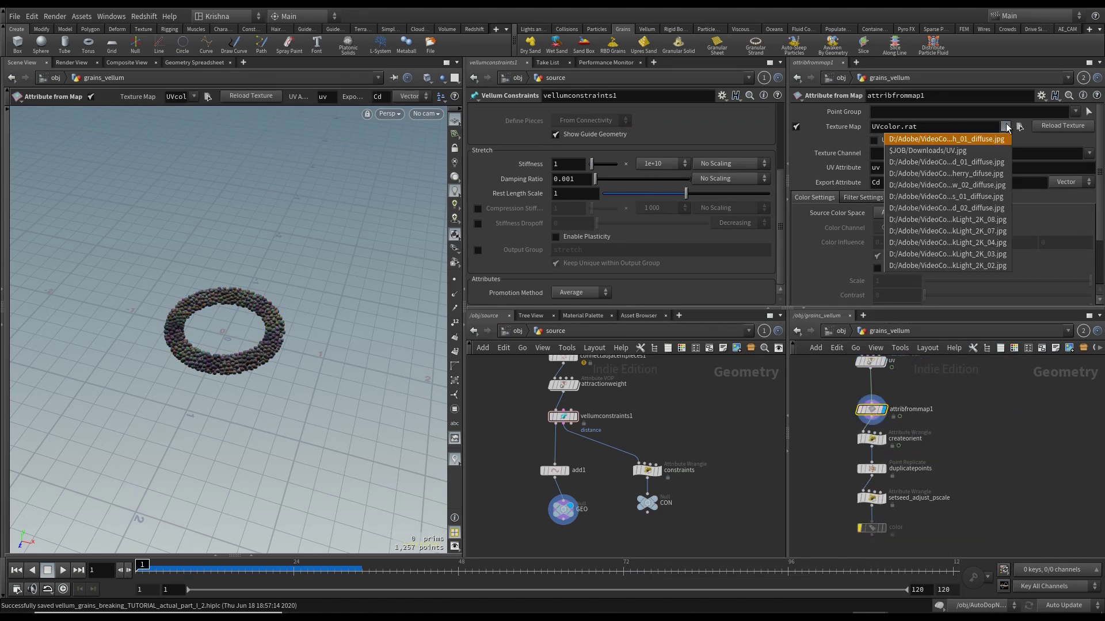
{"action": "left_click", "coordinate": [968, 151]}
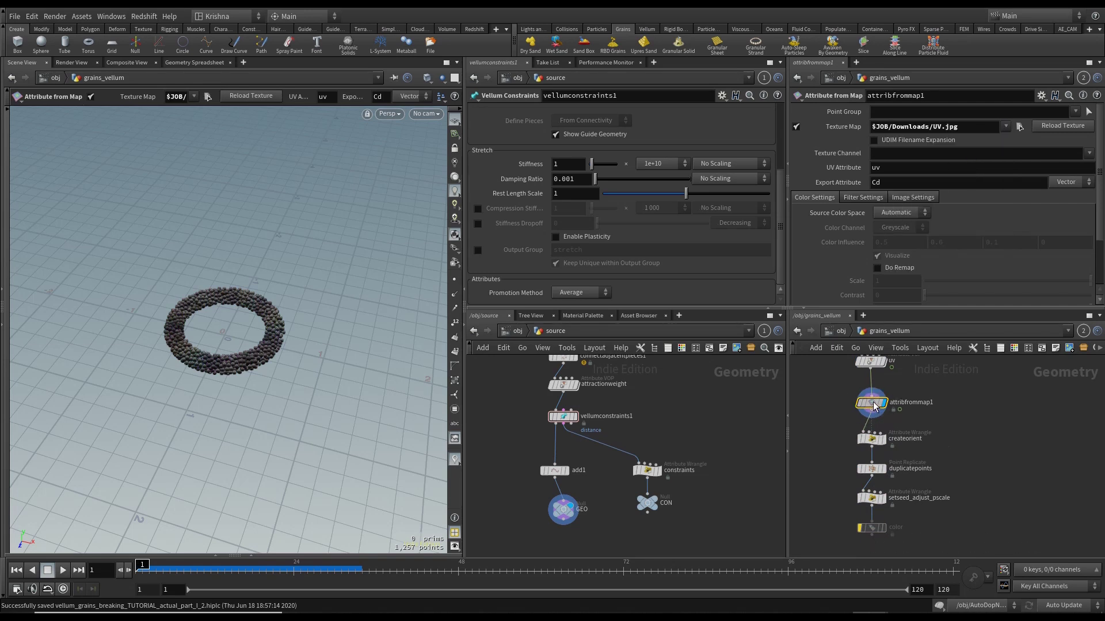
{"action": "middle_click_drag", "start_coordinate": [974, 394], "coordinate": [986, 463]}
{"action": "left_click", "coordinate": [872, 433]}
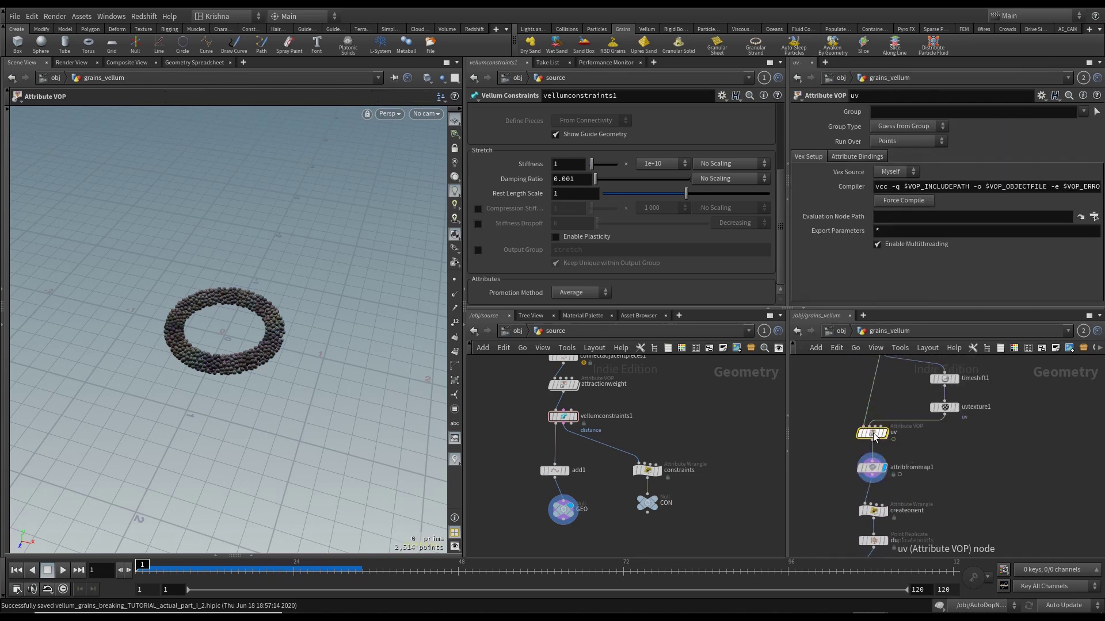
{"action": "left_click", "coordinate": [872, 469]}
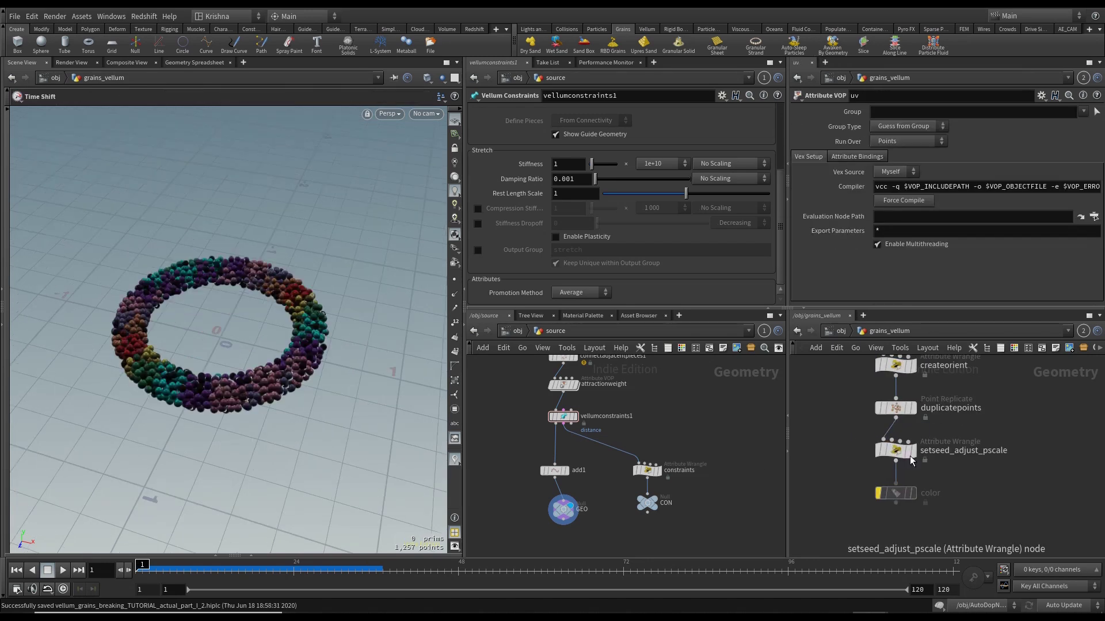
Display setseed_adjust_pscale, play the sim, rewind to frame 1, and look through cam1.
{"action": "left_click", "coordinate": [895, 451]}
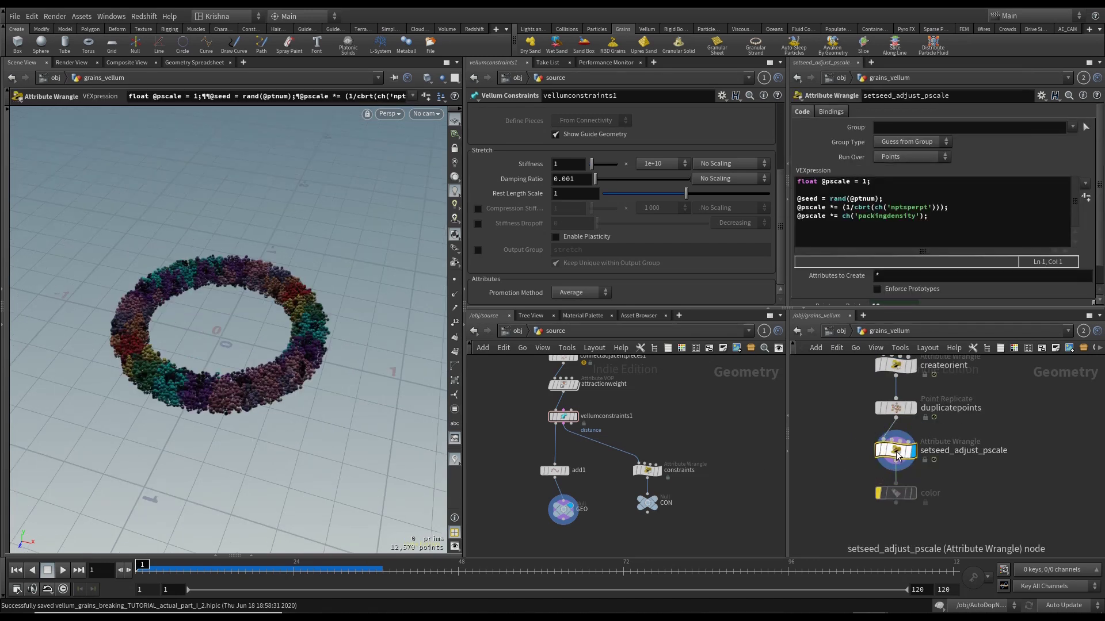
{"action": "left_click", "coordinate": [63, 570]}
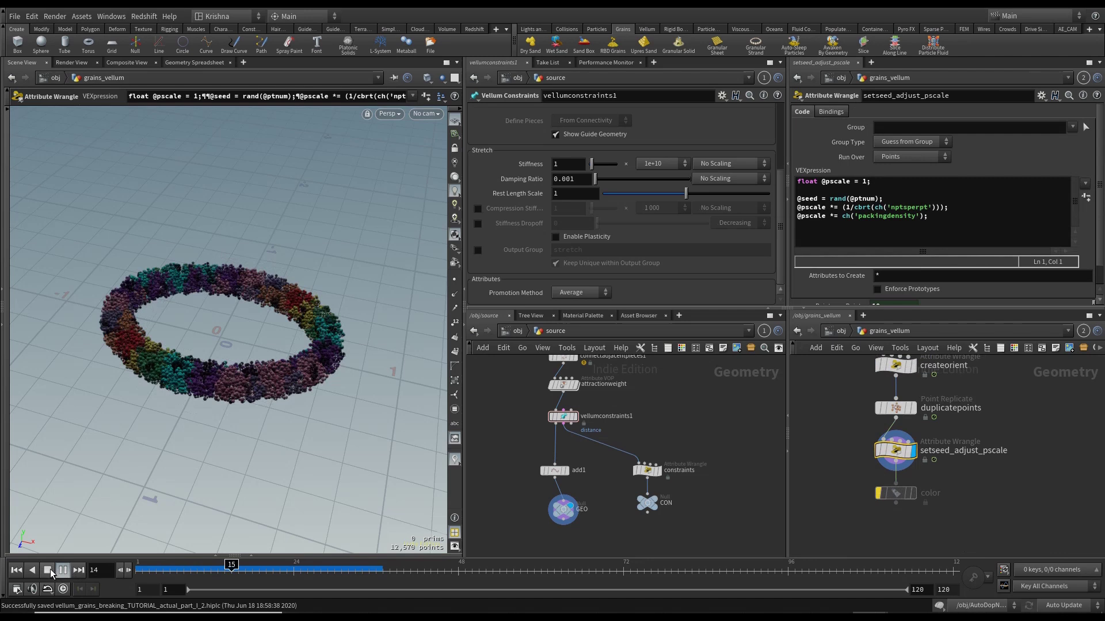
{"action": "left_click", "coordinate": [17, 571]}
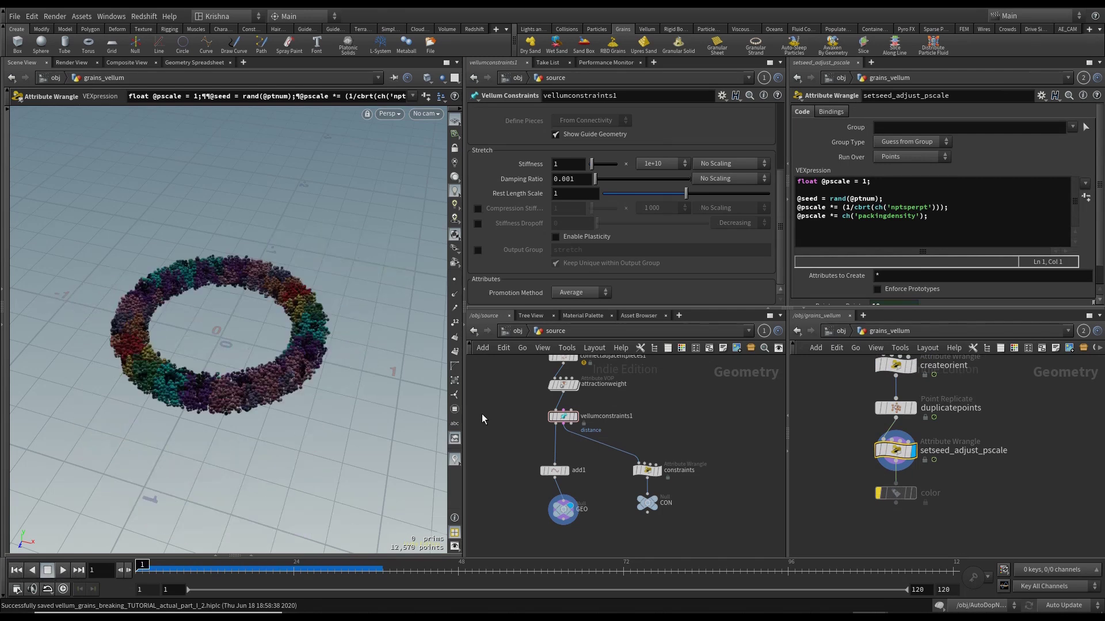
{"action": "left_click", "coordinate": [427, 115]}
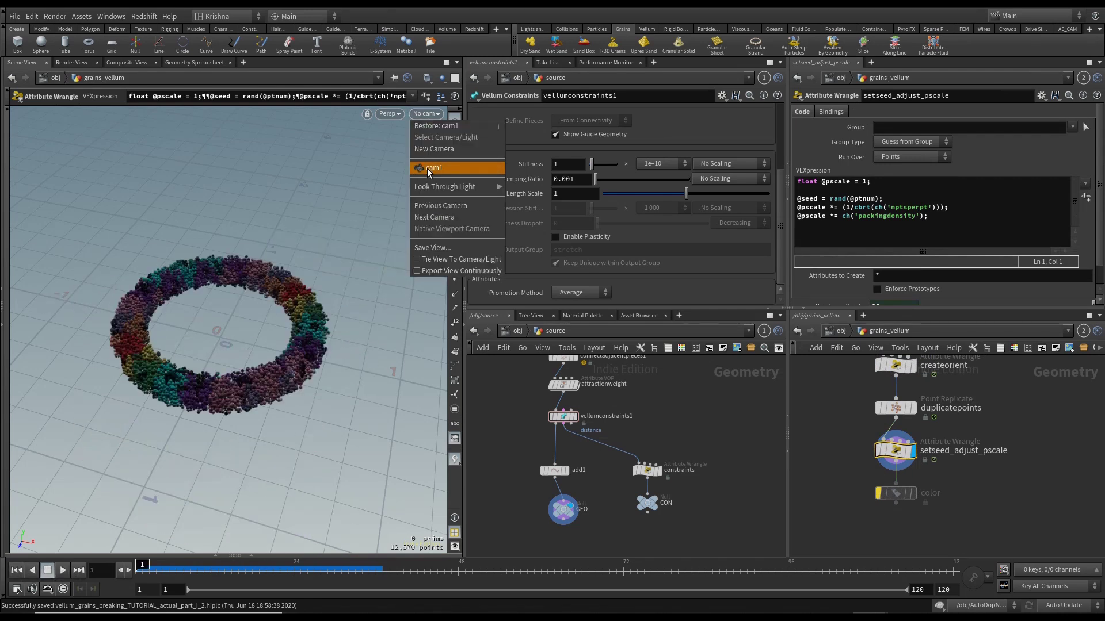
{"action": "left_click", "coordinate": [427, 166]}
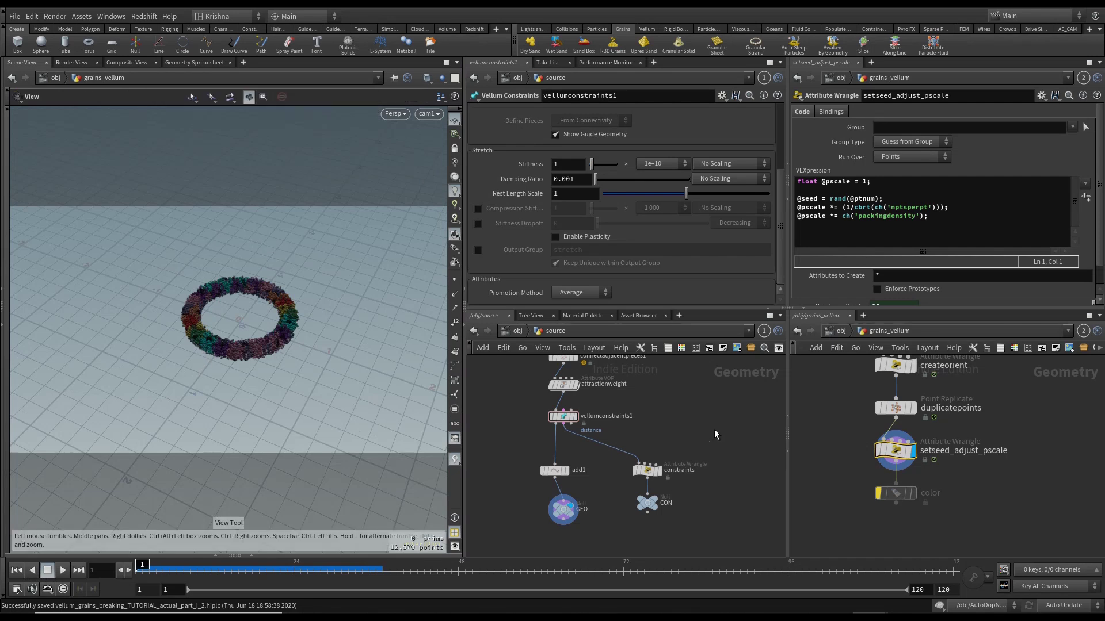
At /obj, select cam1 and review its view resolution and transform settings.
{"action": "left_click", "coordinate": [837, 329]}
{"action": "left_click", "coordinate": [859, 505]}
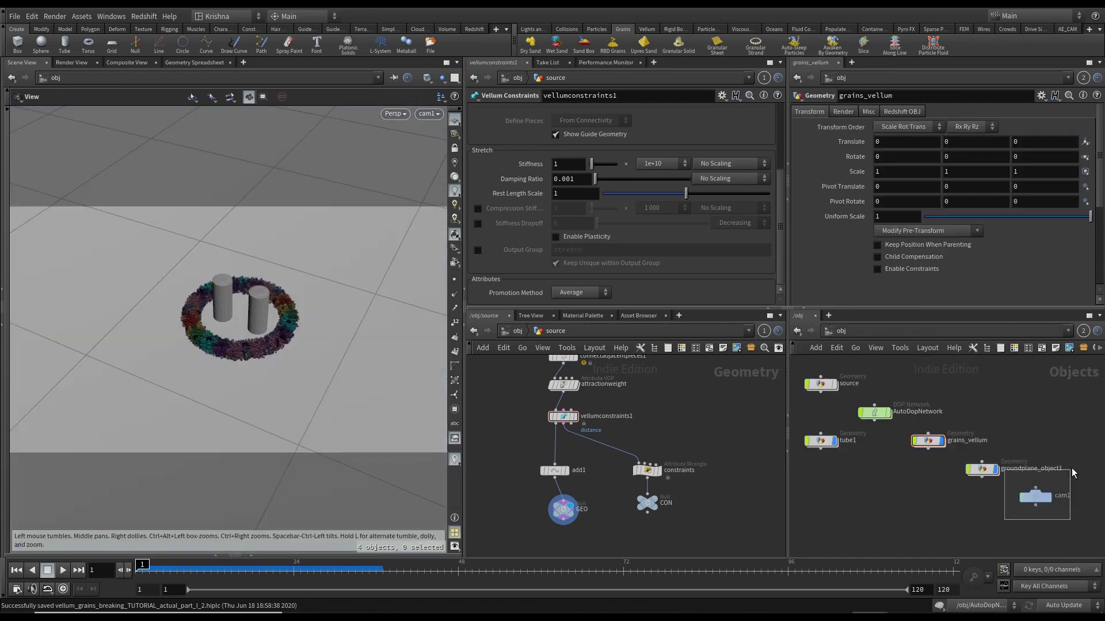
{"action": "left_click_drag", "start_coordinate": [1071, 467], "coordinate": [1071, 469]}
{"action": "left_click", "coordinate": [871, 113]}
{"action": "left_click", "coordinate": [1091, 143]}
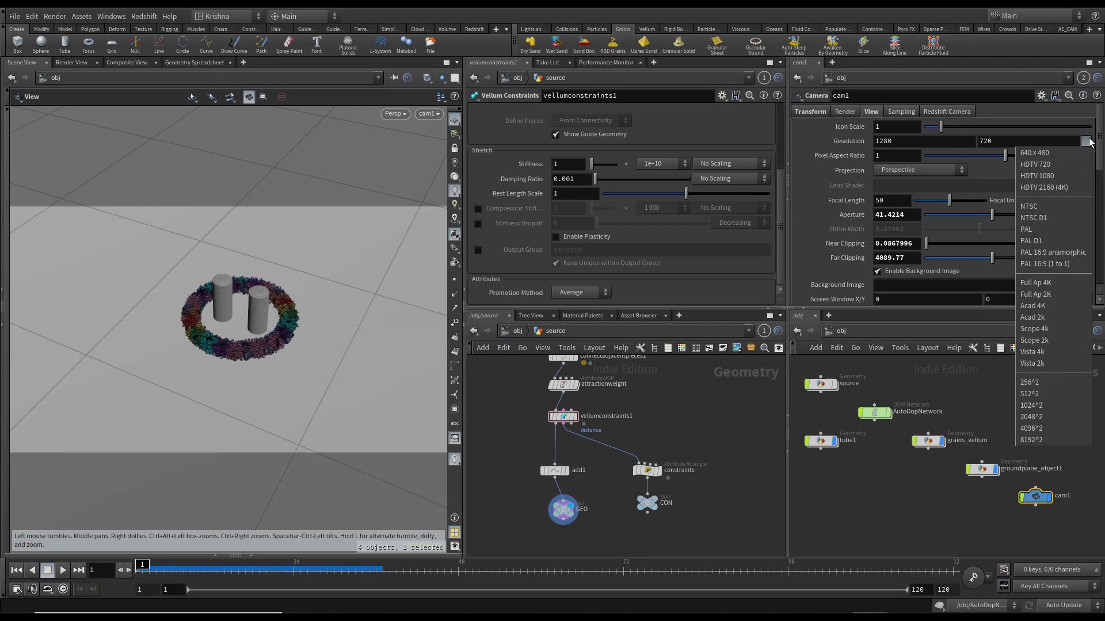
{"action": "left_click", "coordinate": [943, 115]}
{"action": "left_click", "coordinate": [811, 112]}
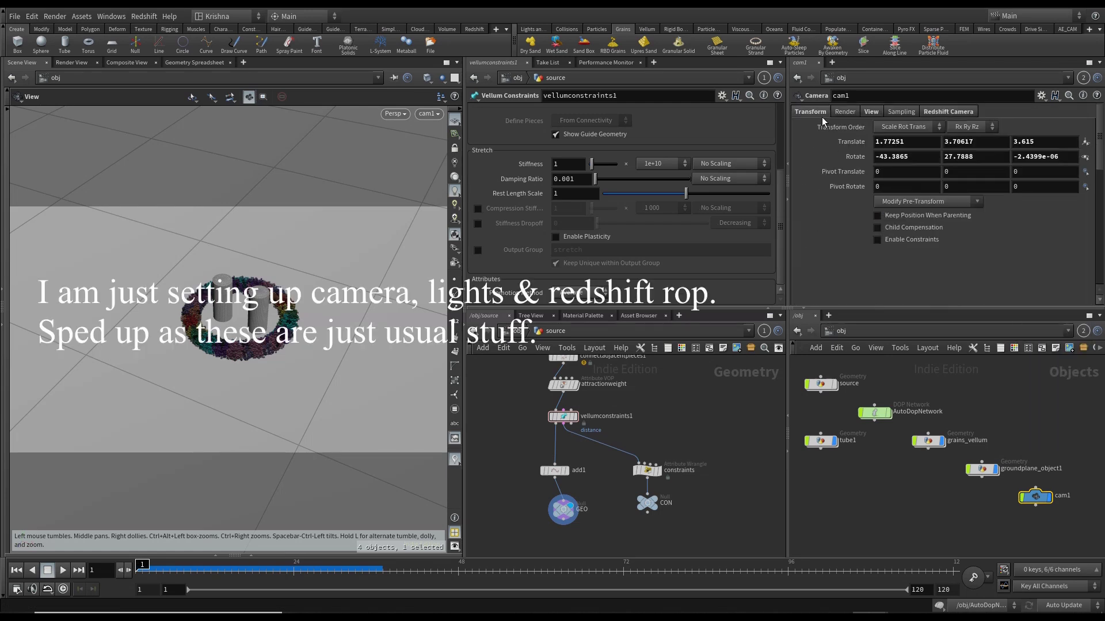
Review Redshift_ROP1's settings in /out, save, and add the rslight1 area light.
{"action": "left_click", "coordinate": [474, 28]}
{"action": "left_click", "coordinate": [841, 331]}
{"action": "left_click", "coordinate": [862, 397]}
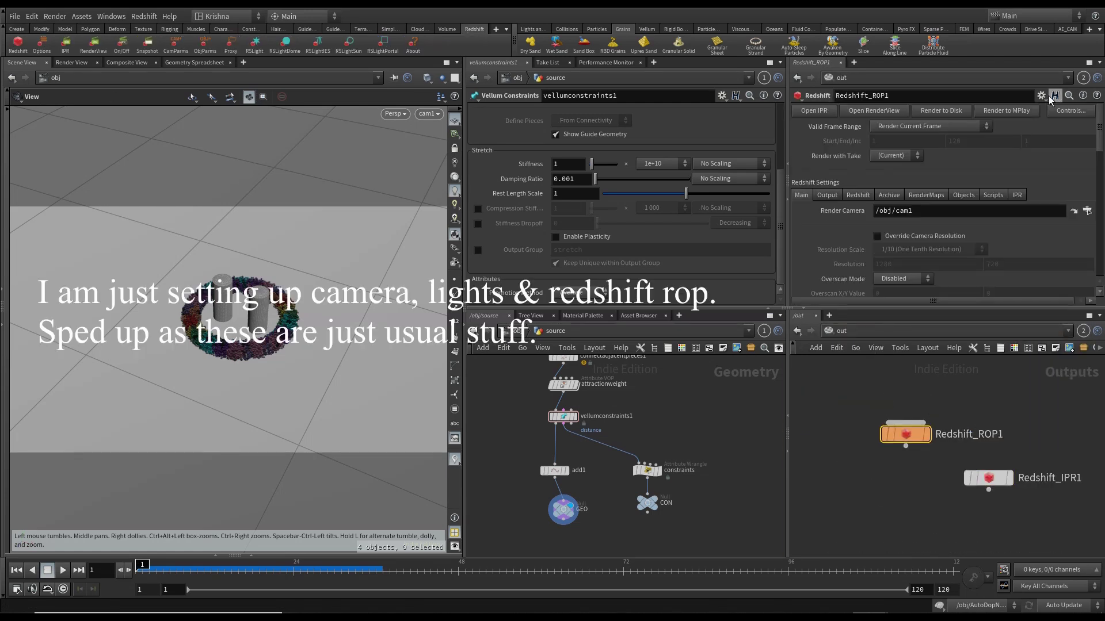
{"action": "left_click", "coordinate": [858, 106]}
{"action": "left_click", "coordinate": [1046, 121]}
{"action": "scroll", "coordinate": [1036, 155], "scroll_direction": "up", "scroll_amount": 8}
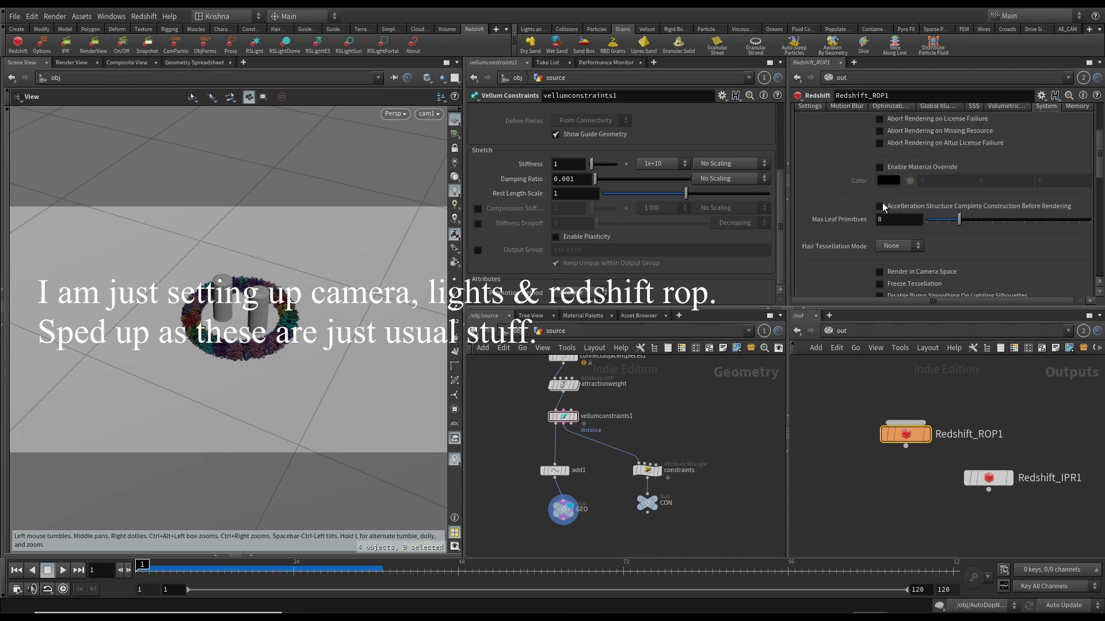
{"action": "left_click", "coordinate": [1018, 180]}
{"action": "key", "text": "ctrl+s"}
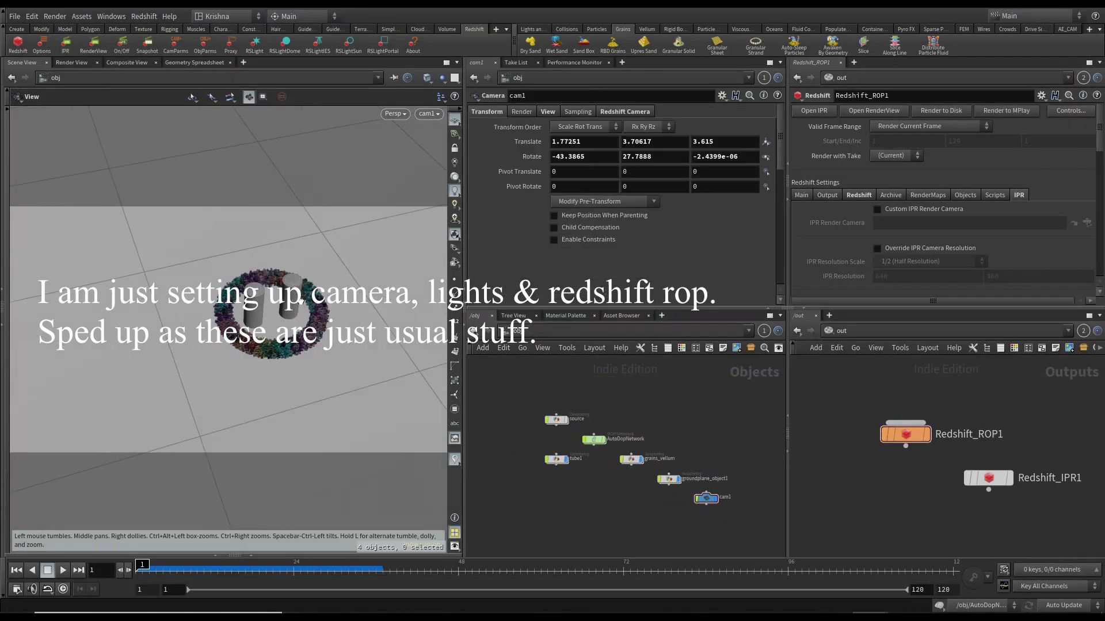
{"action": "left_click", "coordinate": [254, 41]}
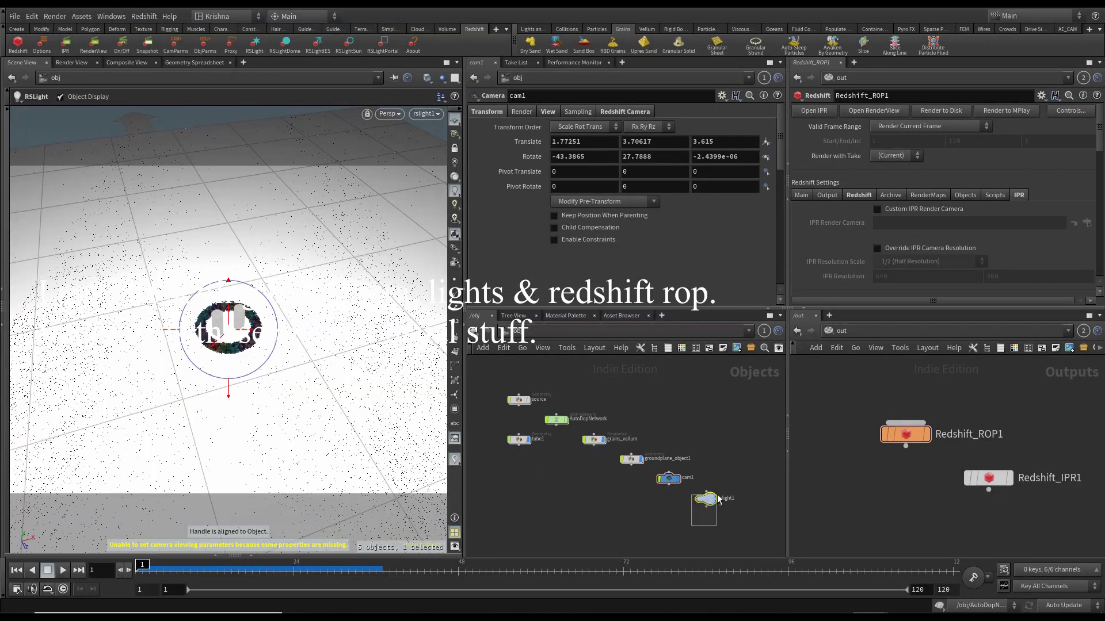
{"action": "scroll", "coordinate": [521, 145], "scroll_direction": "down", "scroll_amount": 2}
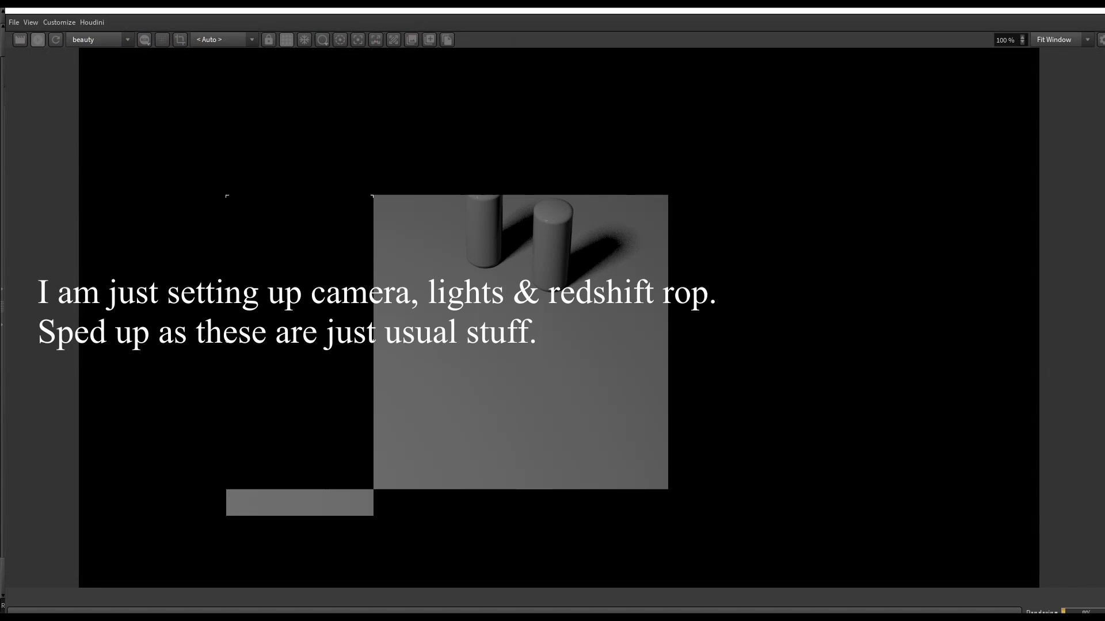
Shrink the Render View window and move it to the upper left.
{"action": "left_click_drag", "start_coordinate": [283, 10], "coordinate": [343, 62]}
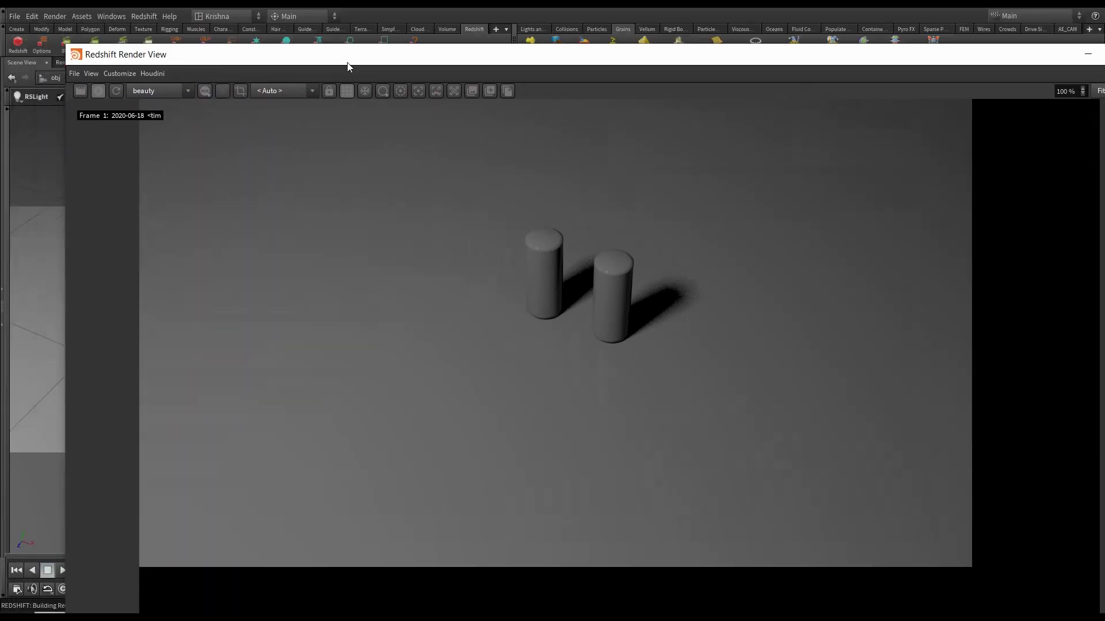
{"action": "left_click_drag", "start_coordinate": [62, 46], "coordinate": [660, 320]}
{"action": "left_click_drag", "start_coordinate": [728, 339], "coordinate": [60, 75]}
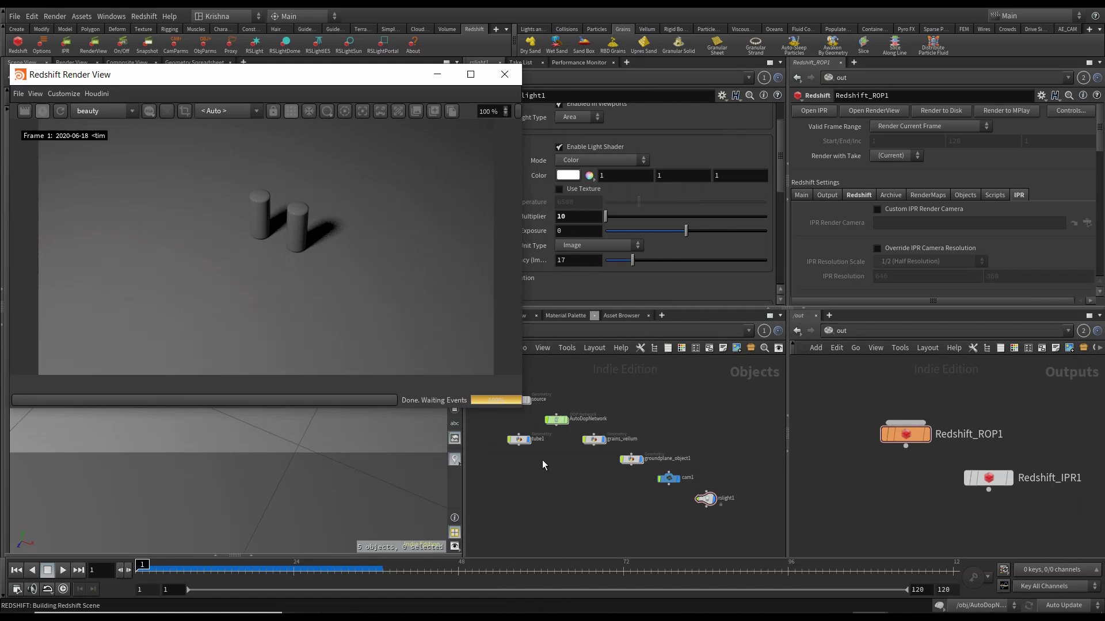
{"action": "middle_click_drag", "start_coordinate": [549, 462], "coordinate": [585, 485]}
Enable Render Object as Particles on grains_vellum, refresh the render, and close Render View.
{"action": "left_click_drag", "start_coordinate": [626, 435], "coordinate": [627, 437]}
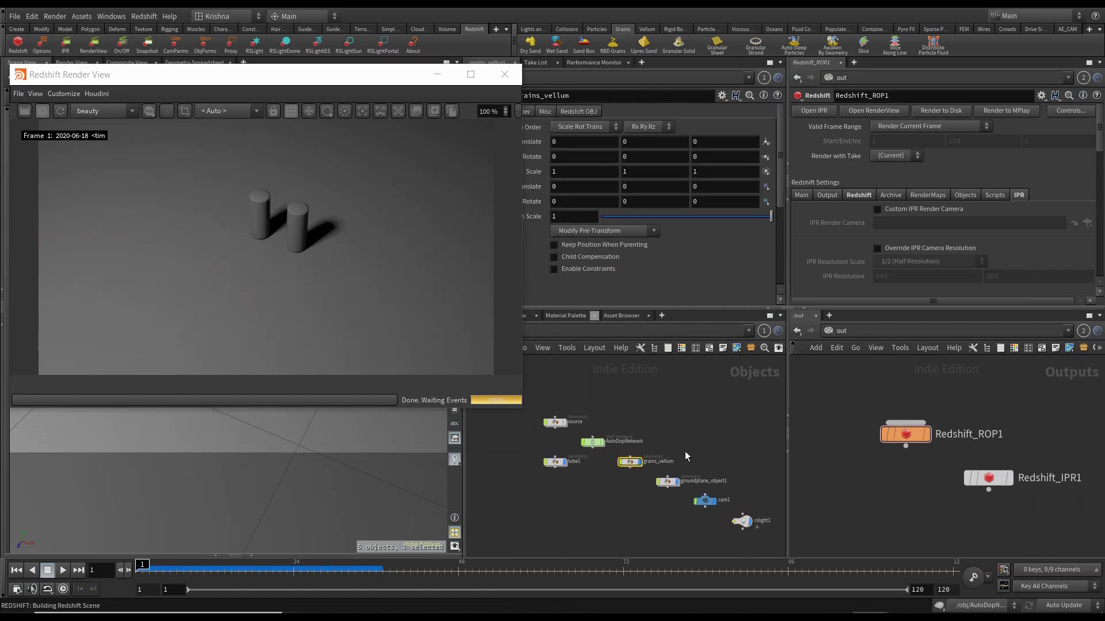
{"action": "scroll", "coordinate": [656, 486], "scroll_direction": "up", "scroll_amount": 3}
{"action": "left_click", "coordinate": [580, 112]}
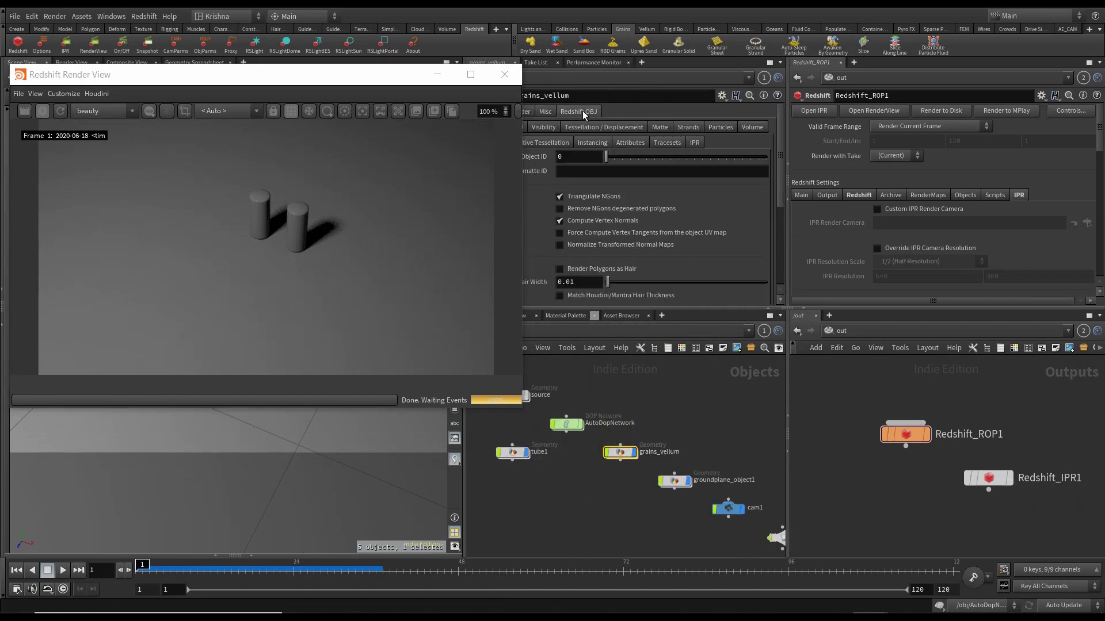
{"action": "left_click", "coordinate": [720, 128]}
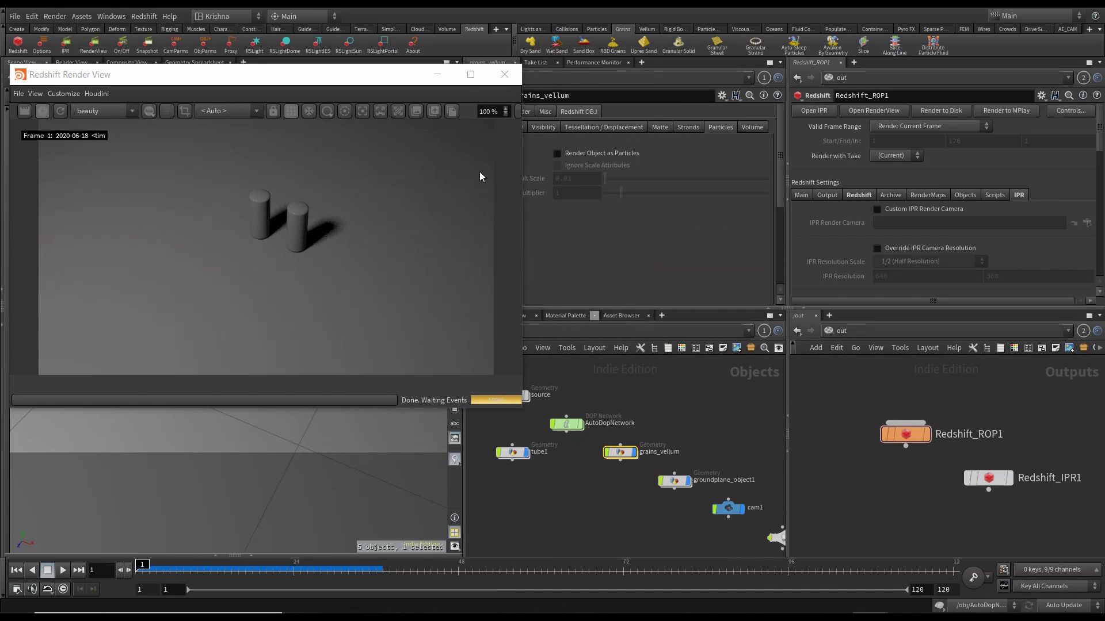
{"action": "left_click", "coordinate": [558, 154]}
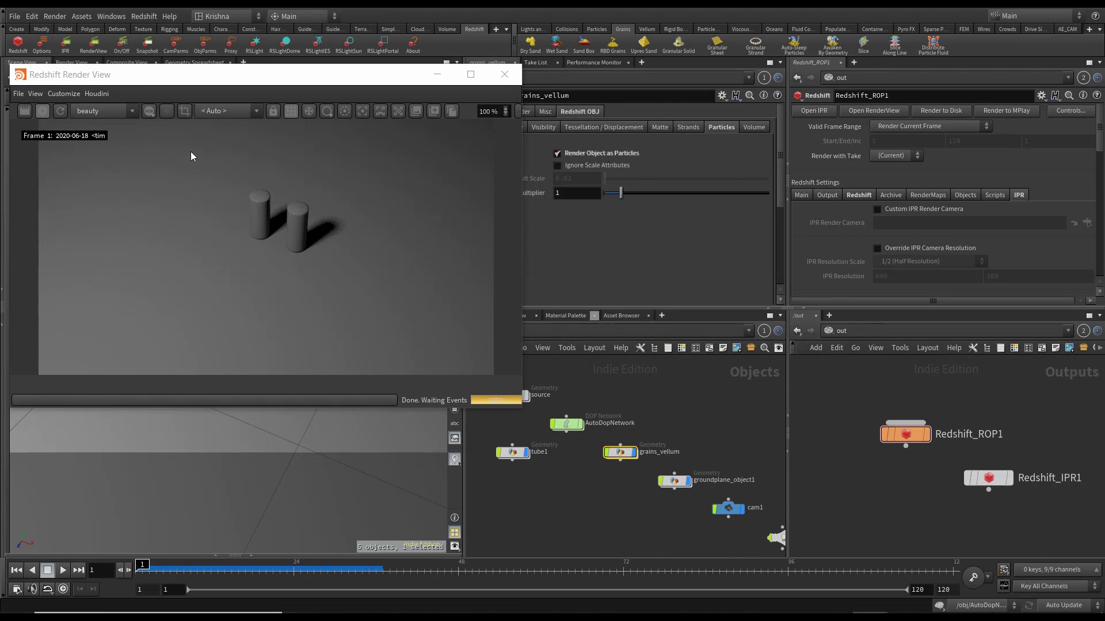
{"action": "left_click", "coordinate": [60, 112]}
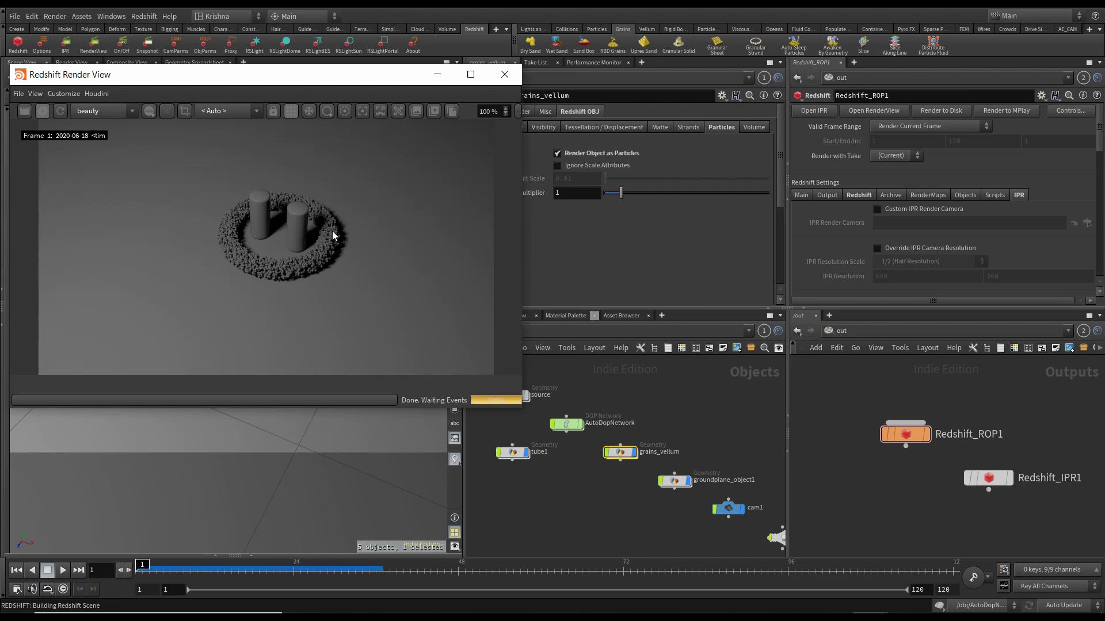
{"action": "left_click", "coordinate": [505, 74]}
Save the scene and create an RS Material Builder in /mat.
{"action": "key", "text": "ctrl+s"}
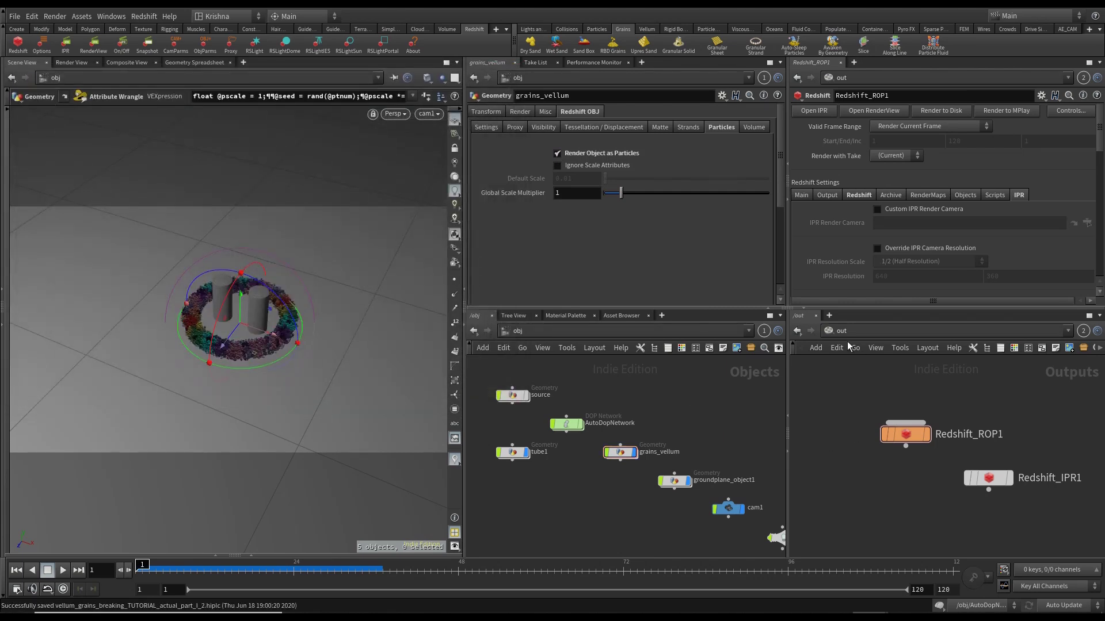
{"action": "left_click", "coordinate": [849, 346]}
{"action": "left_click", "coordinate": [878, 376]}
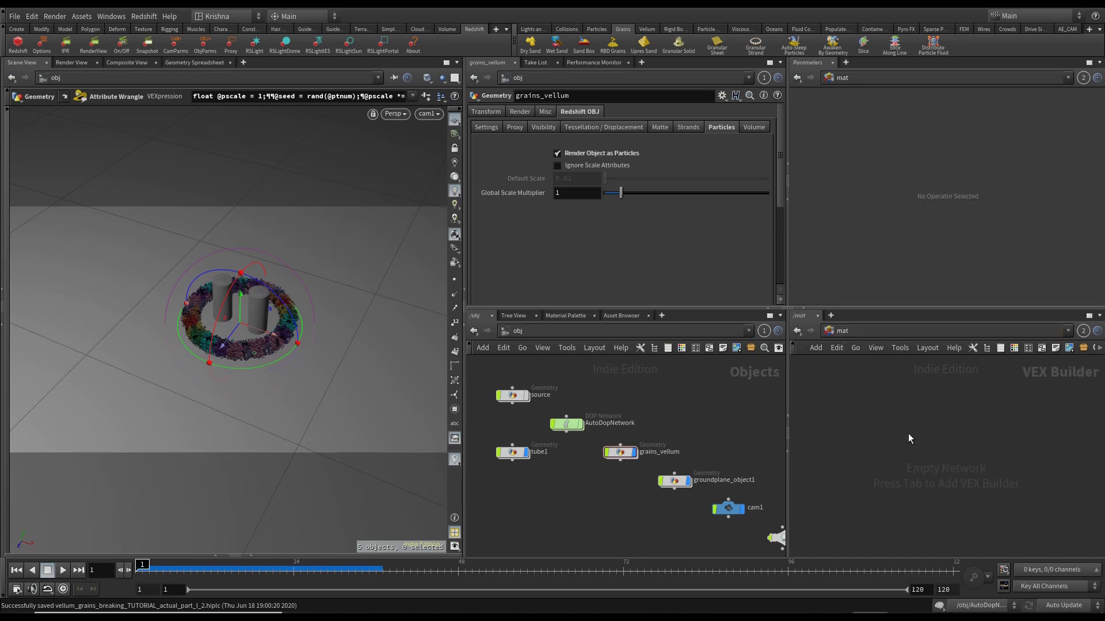
{"action": "key", "text": "Tab"}
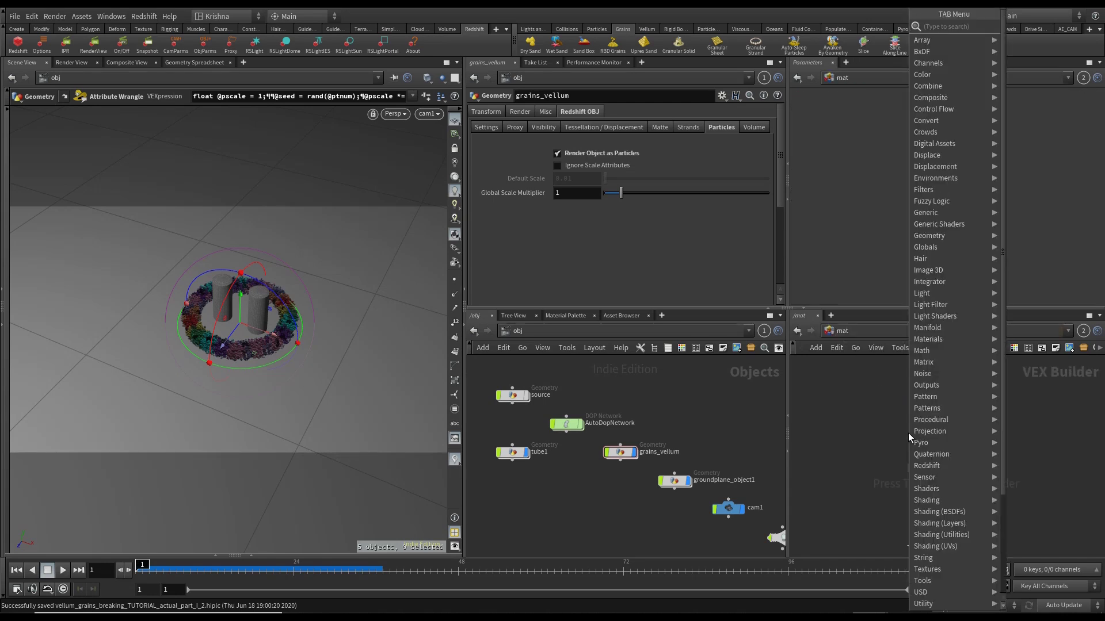
{"action": "type", "text": "rs mater"}
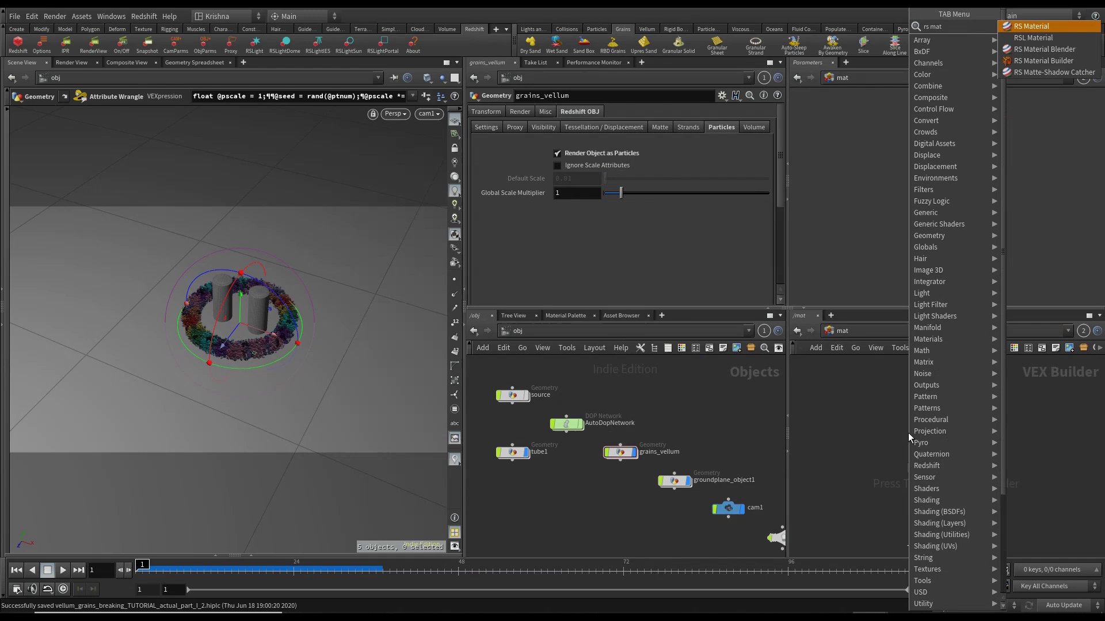
{"action": "key", "text": "Down"}
{"action": "key", "text": "Down"}
{"action": "key", "text": "Down"}
{"action": "key", "text": "Return"}
{"action": "left_click", "coordinate": [908, 433]}
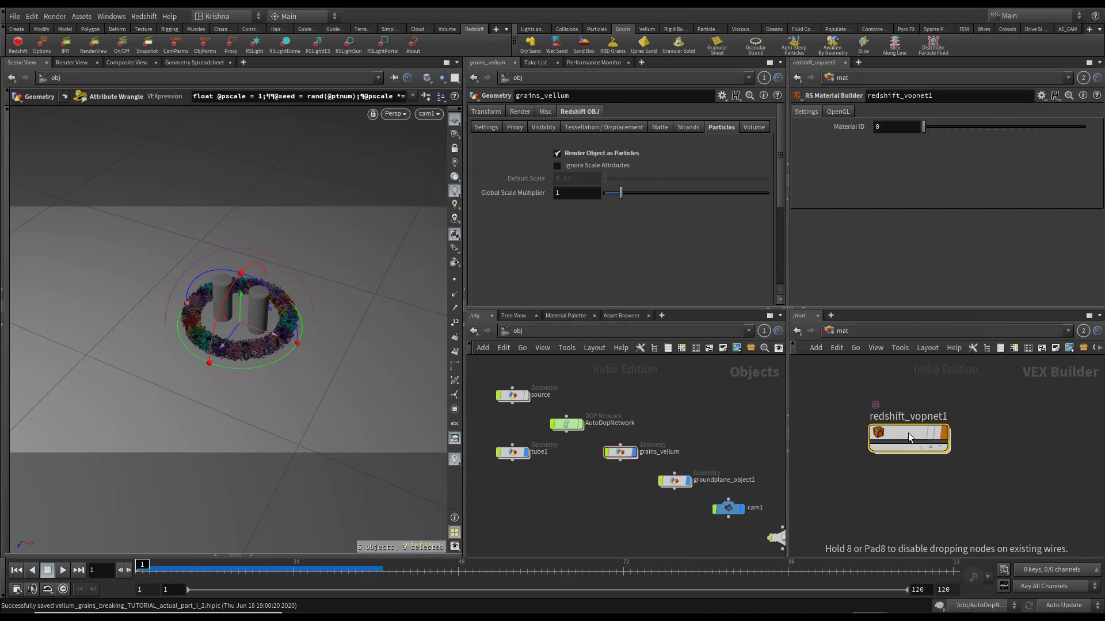
Rename the builder to particles and assign it as grains_vellum's material.
{"action": "double_click", "coordinate": [903, 415]}
{"action": "double_click", "coordinate": [904, 415]}
{"action": "type", "text": "par"}
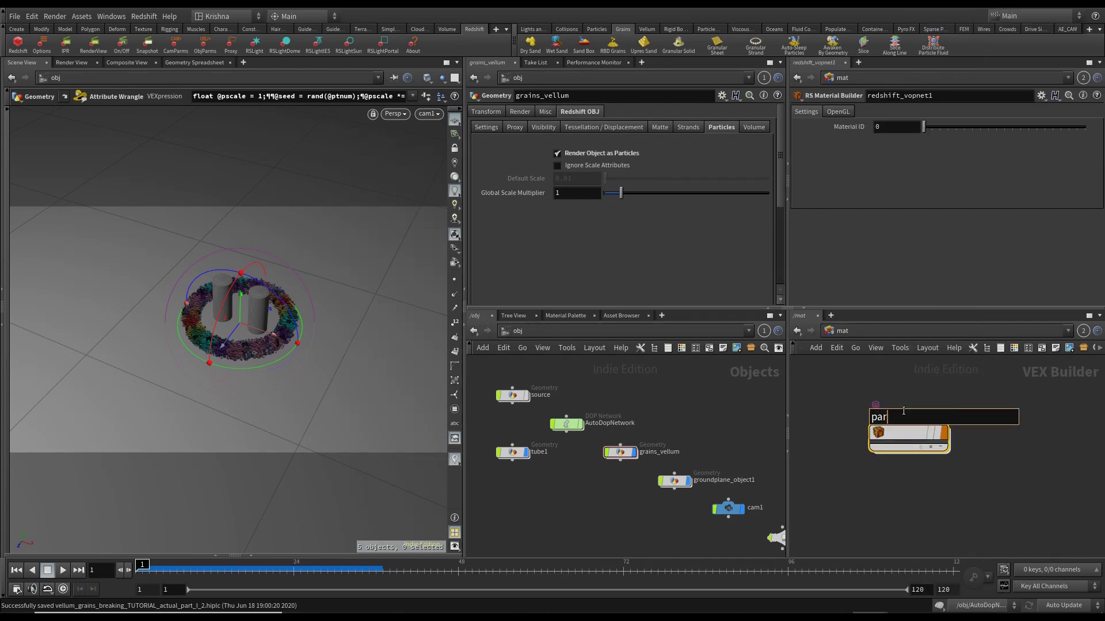
{"action": "type", "text": "ticles"}
{"action": "key", "text": "Return"}
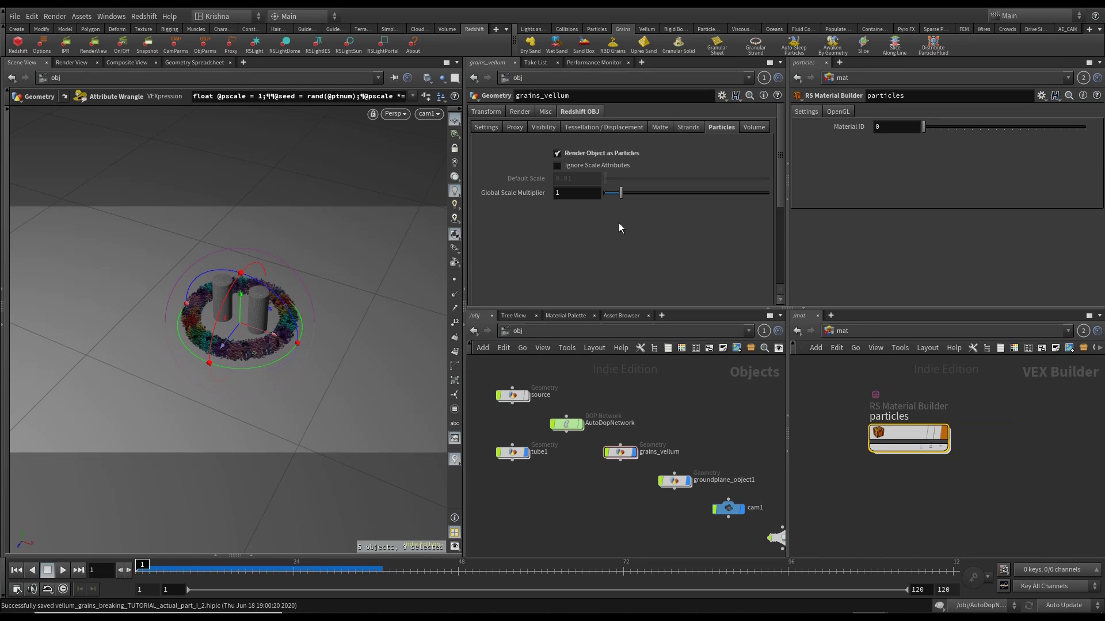
{"action": "left_click", "coordinate": [519, 111]}
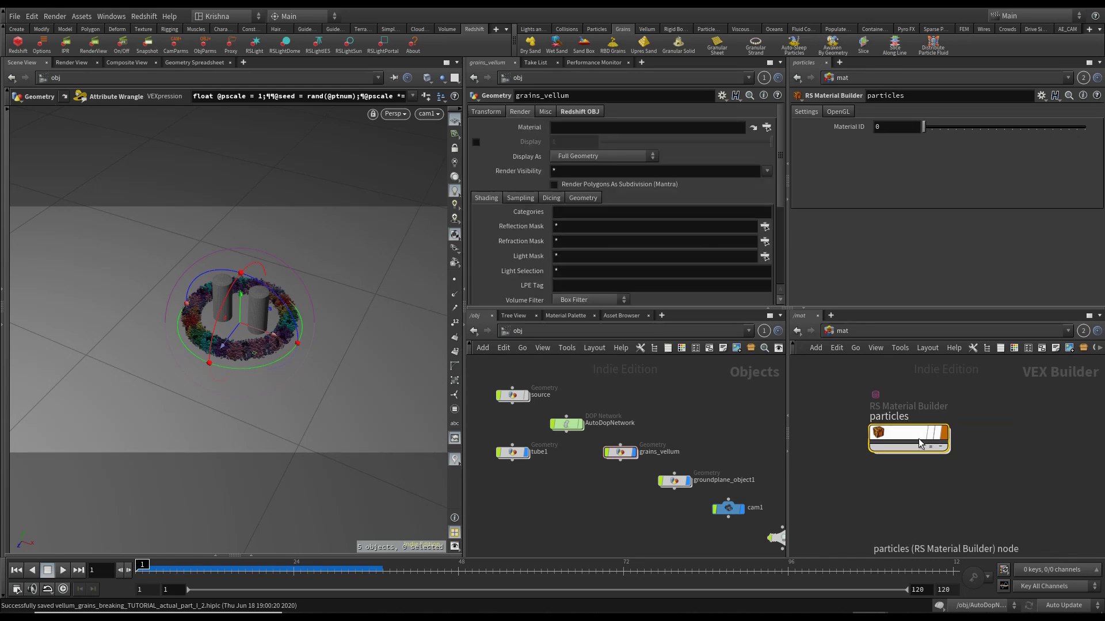
{"action": "left_click_drag", "start_coordinate": [641, 127], "coordinate": [641, 127]}
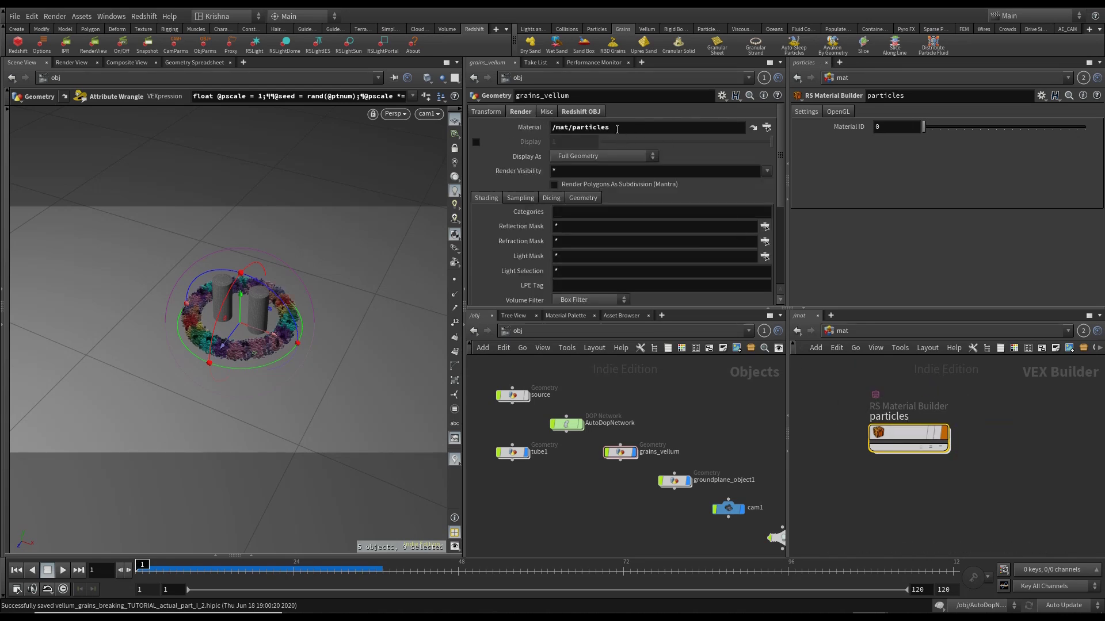
{"action": "double_click", "coordinate": [915, 439]}
Add an RS Point Attribute node reading the Cd attribute.
{"action": "left_click_drag", "start_coordinate": [915, 438], "coordinate": [999, 436]}
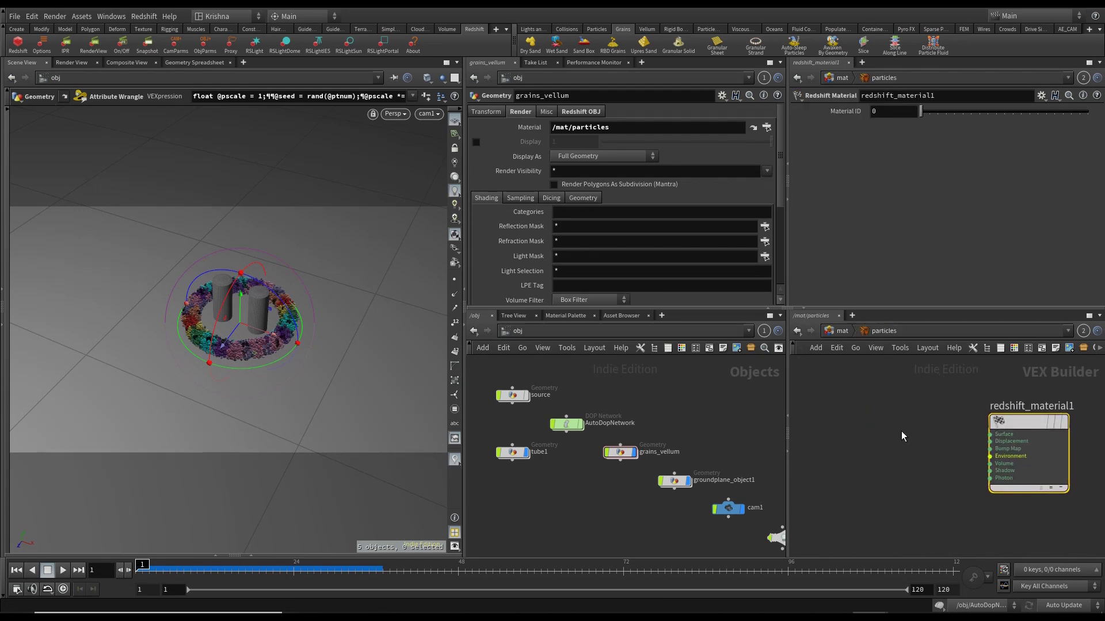
{"action": "key", "text": "Tab"}
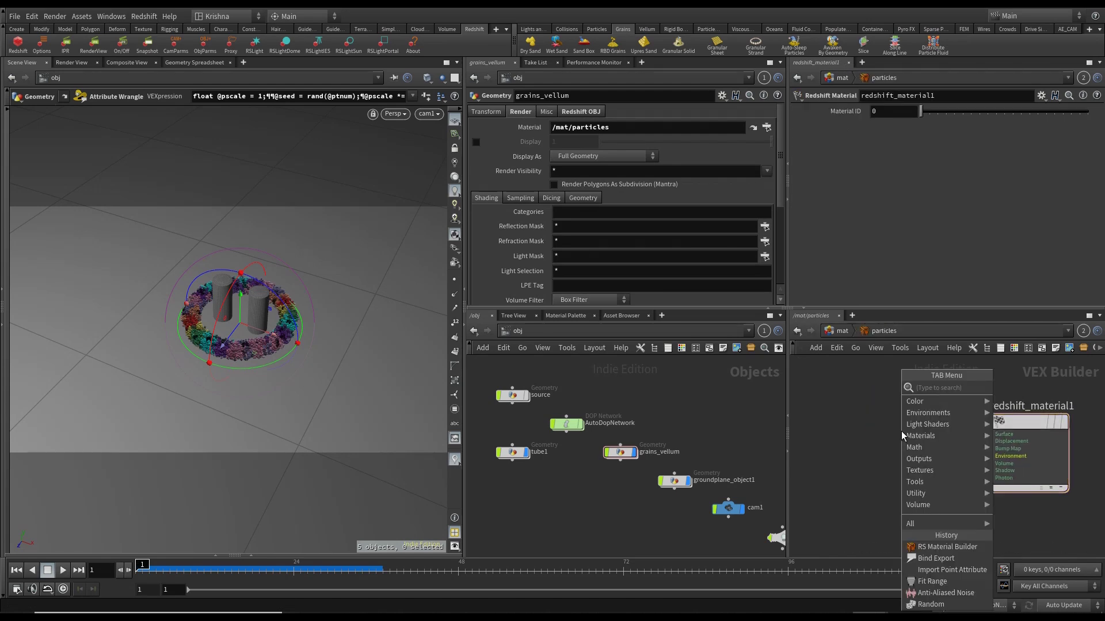
{"action": "type", "text": "point"}
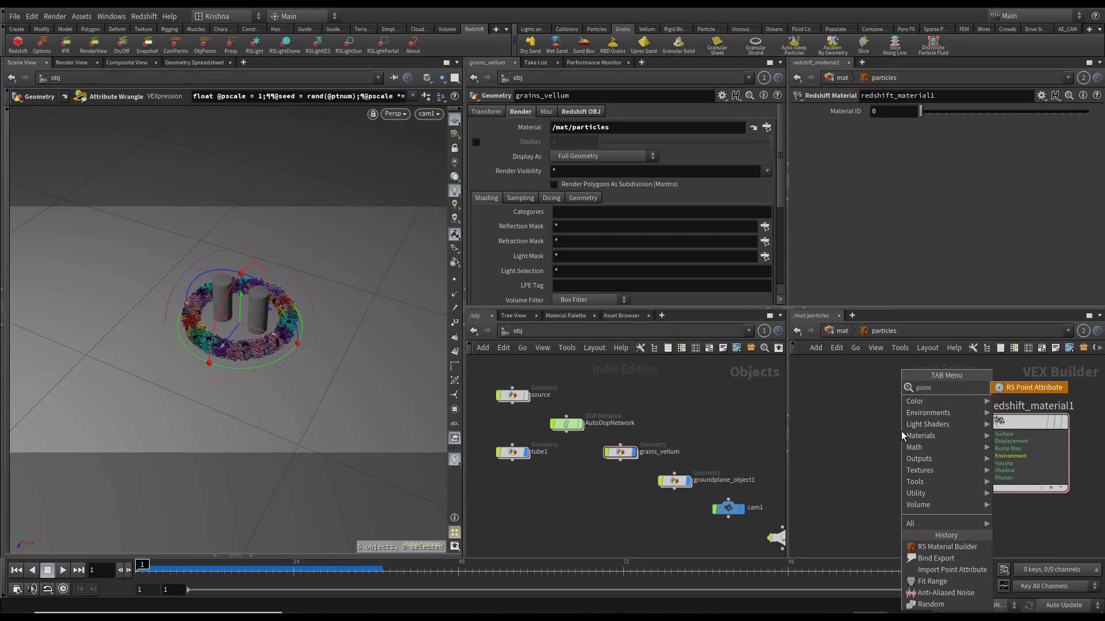
{"action": "key", "text": "Return"}
{"action": "left_click", "coordinate": [874, 435]}
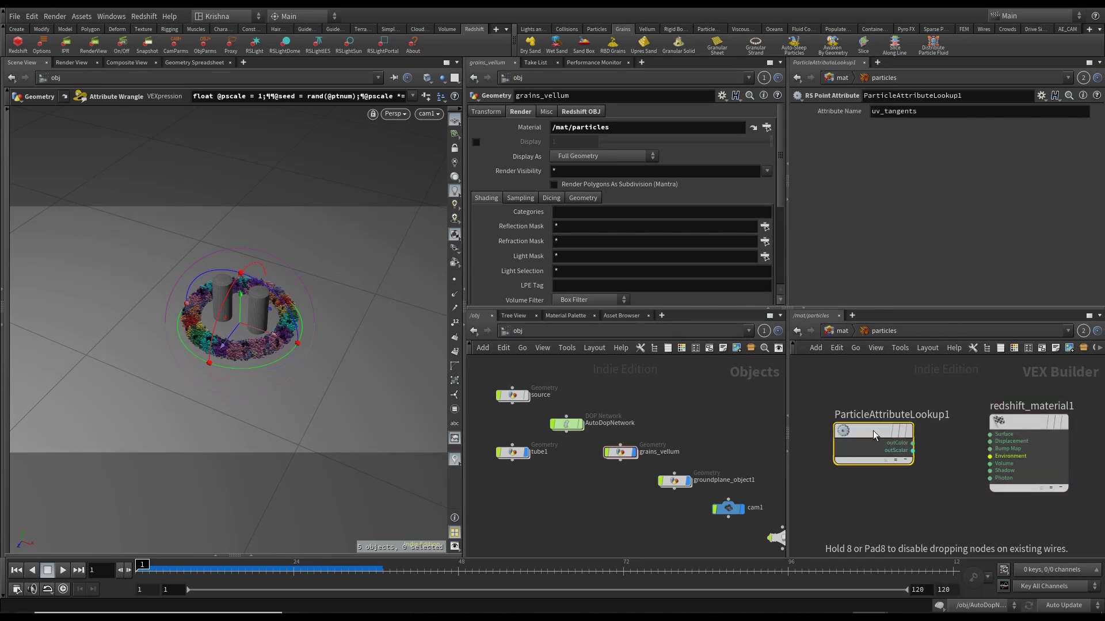
{"action": "left_click", "coordinate": [896, 111]}
{"action": "double_click", "coordinate": [896, 112]}
{"action": "type", "text": "Cd"}
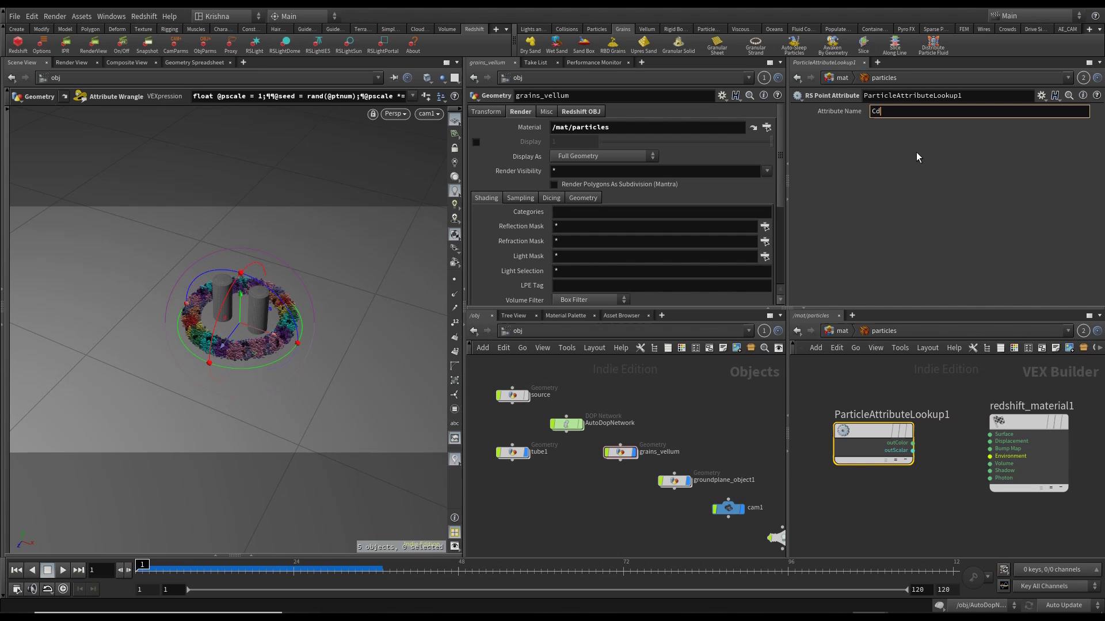
{"action": "key", "text": "Return"}
Move the attribute node left and add an RS Material node (Material1).
{"action": "left_click", "coordinate": [937, 451]}
{"action": "key", "text": "Tab"}
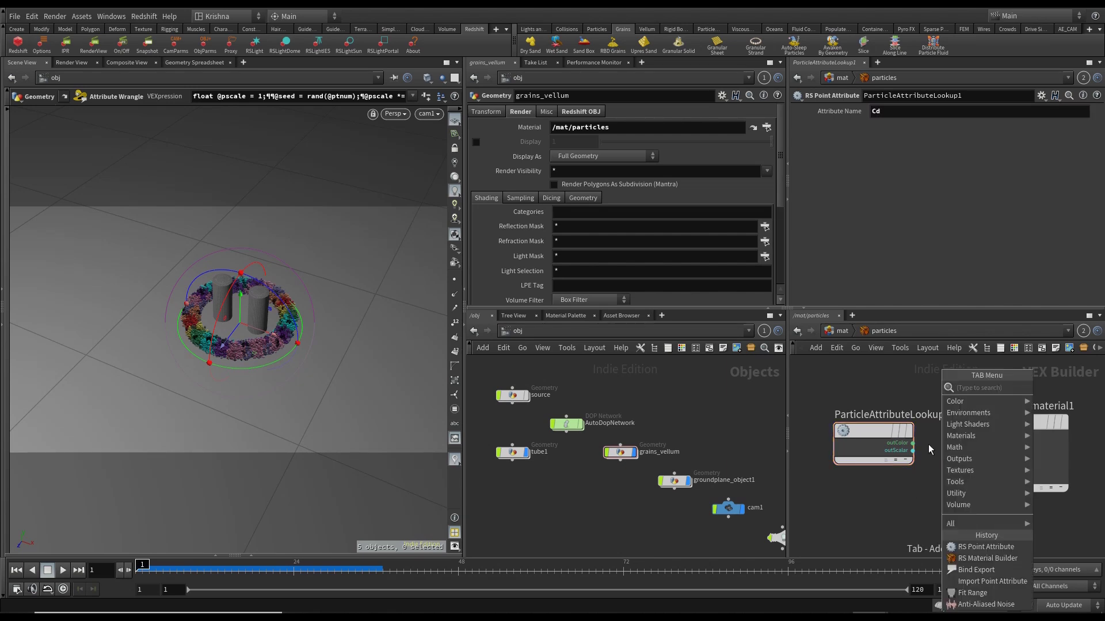
{"action": "left_click", "coordinate": [862, 436]}
{"action": "left_click_drag", "start_coordinate": [861, 435], "coordinate": [811, 436]}
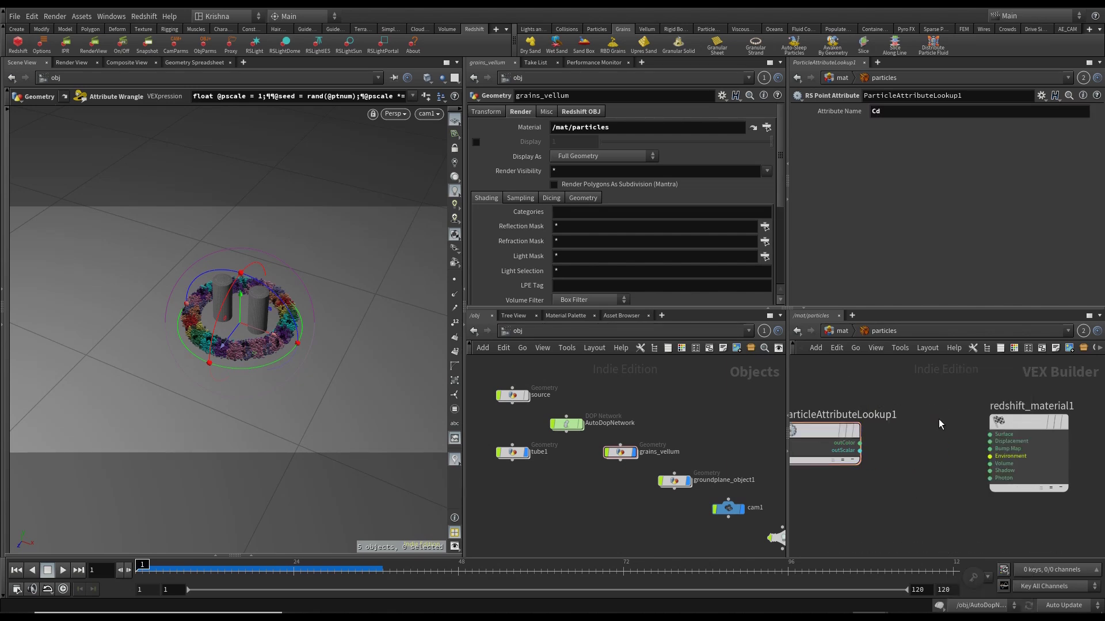
{"action": "key", "text": "Tab"}
{"action": "type", "text": "rs"}
{"action": "type", "text": "ter"}
{"action": "key", "text": "Return"}
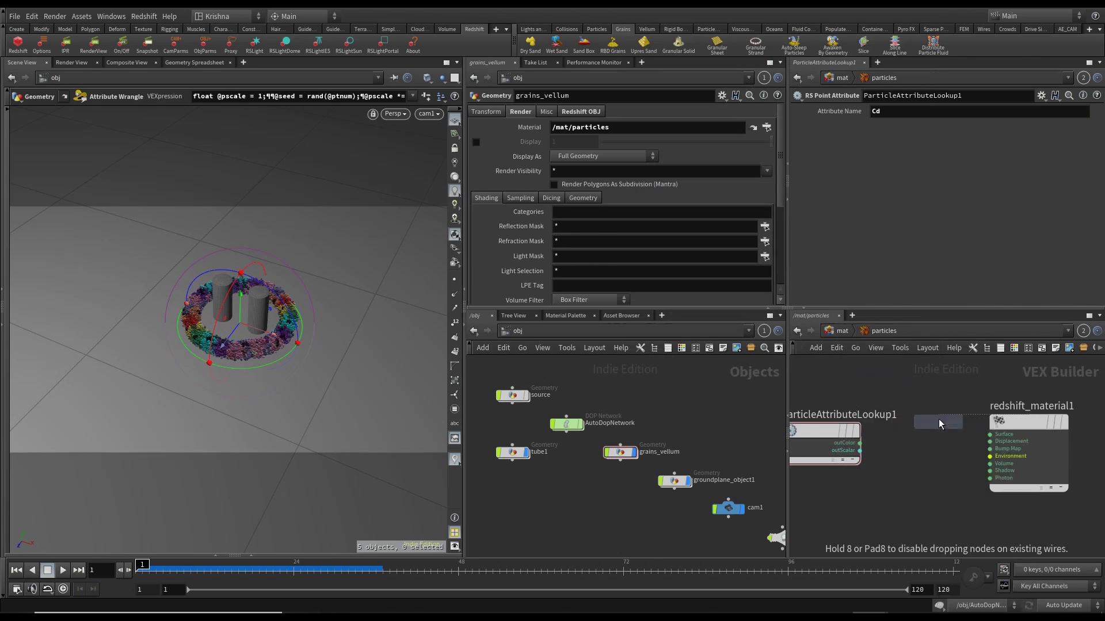
{"action": "left_click", "coordinate": [892, 440]}
Wire the Cd colour into Material1's diffuse color and Material1 into redshift_material1's Surface.
{"action": "left_click", "coordinate": [860, 443]}
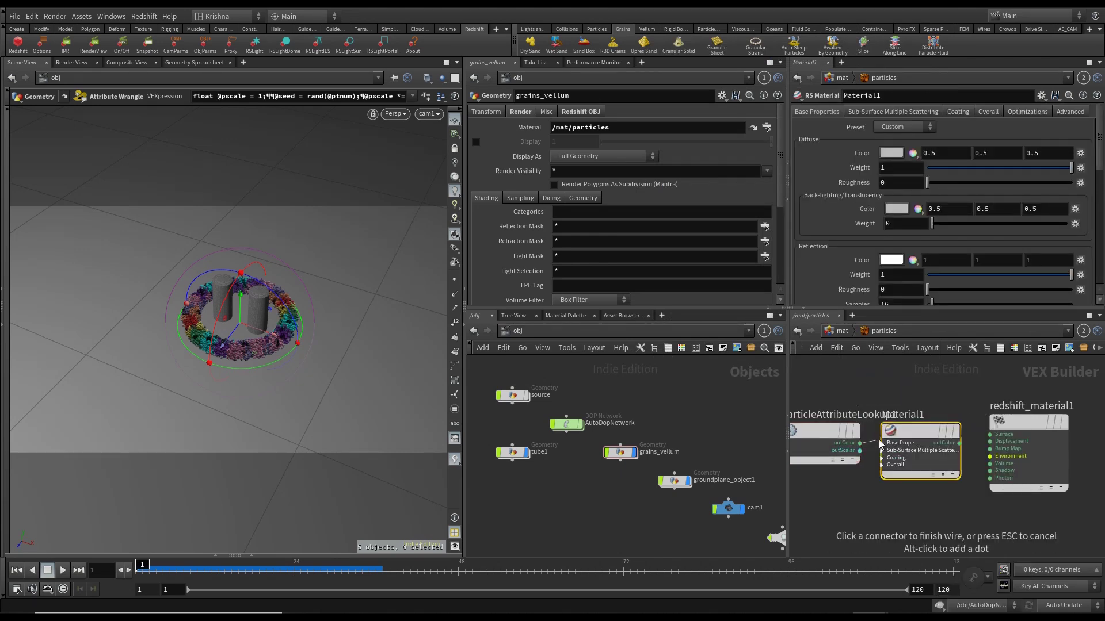
{"action": "left_click", "coordinate": [883, 445]}
{"action": "left_click", "coordinate": [908, 152]}
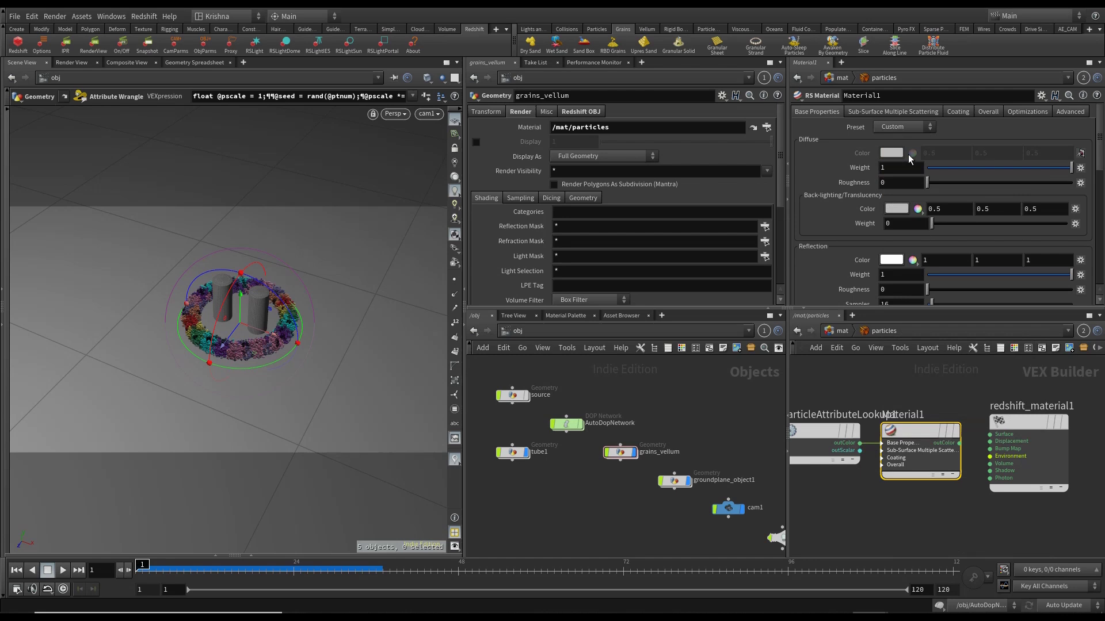
{"action": "left_click", "coordinate": [960, 444]}
{"action": "left_click", "coordinate": [845, 457]}
Save and render the grain ring in Redshift Render View.
{"action": "key", "text": "ctrl+s"}
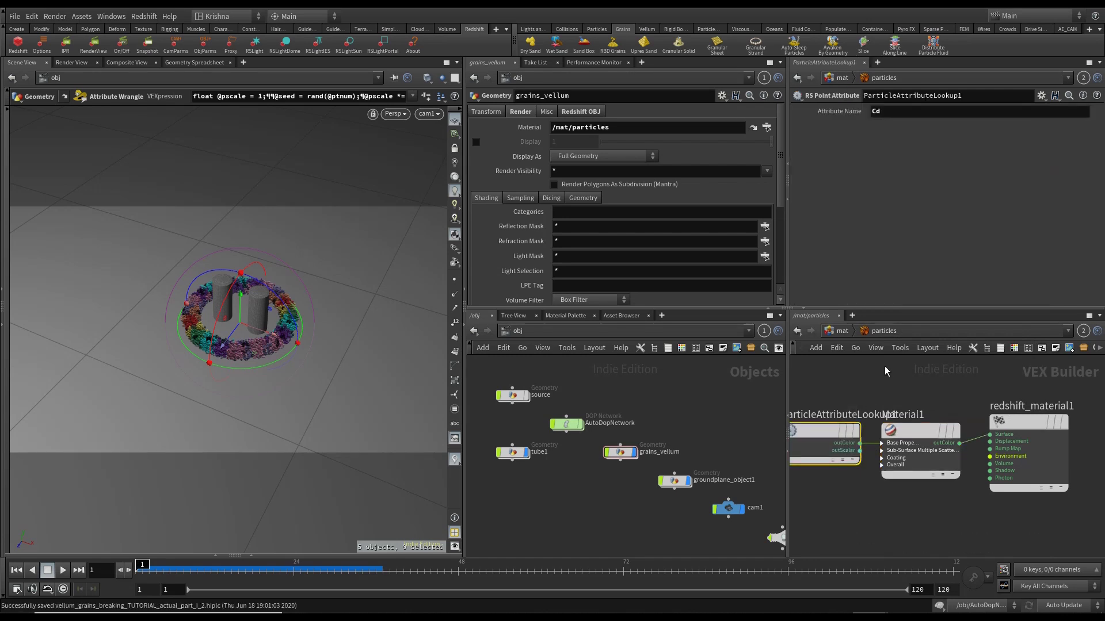
{"action": "left_click", "coordinate": [102, 51]}
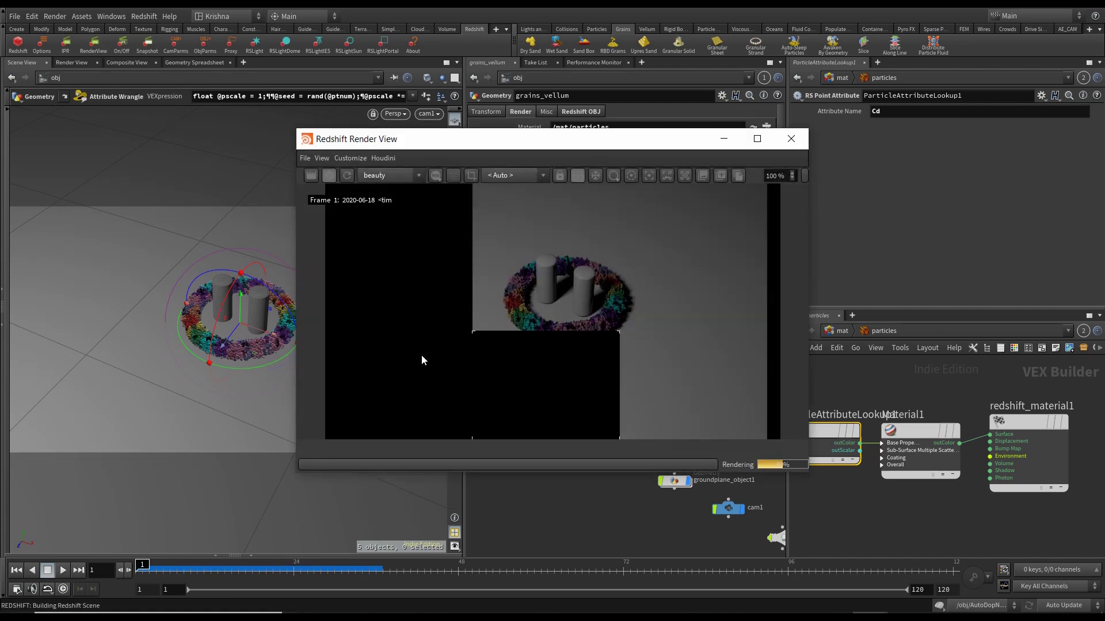
{"action": "left_click_drag", "start_coordinate": [580, 144], "coordinate": [319, 103]}
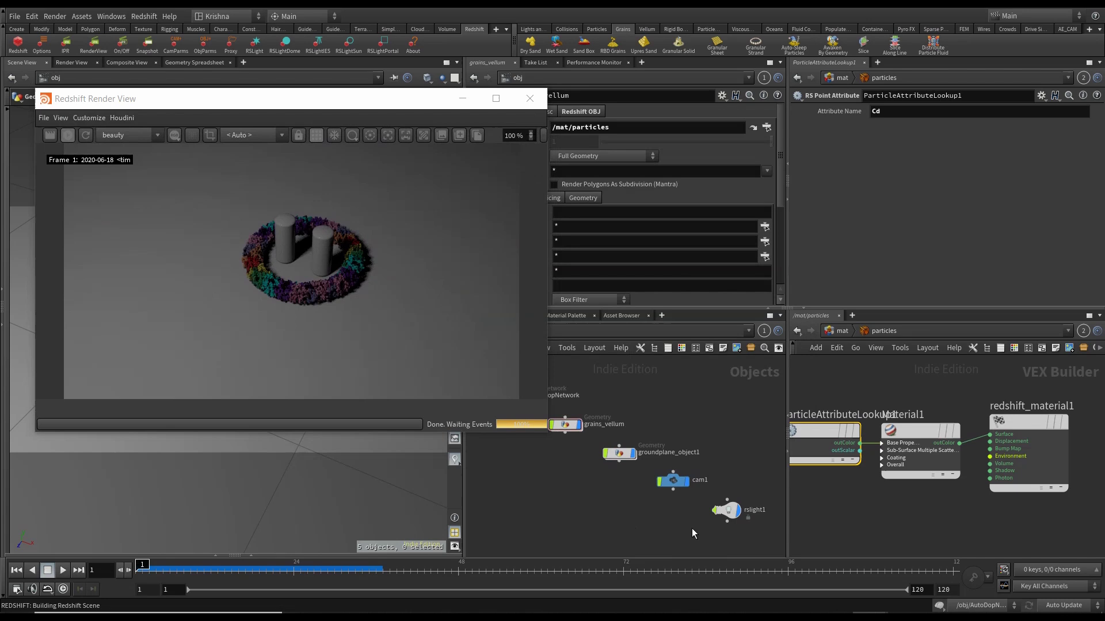
Raise rslight1's Intensity Multiplier to 20, then to 40.
{"action": "left_click", "coordinate": [726, 508]}
{"action": "double_click", "coordinate": [562, 216]}
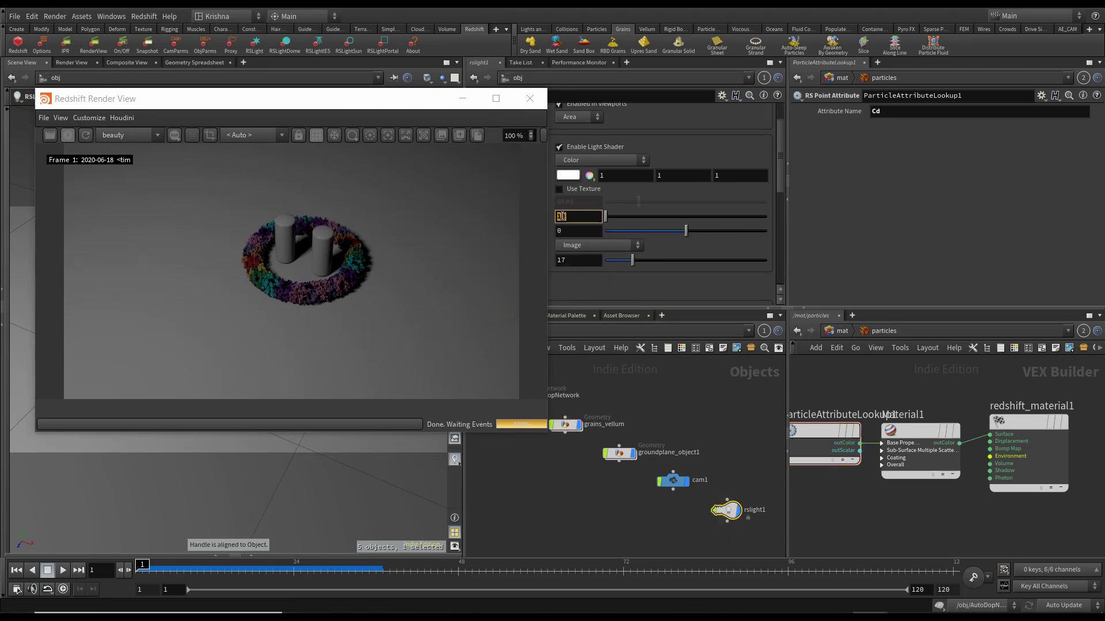
{"action": "type", "text": "20"}
{"action": "key", "text": "Return"}
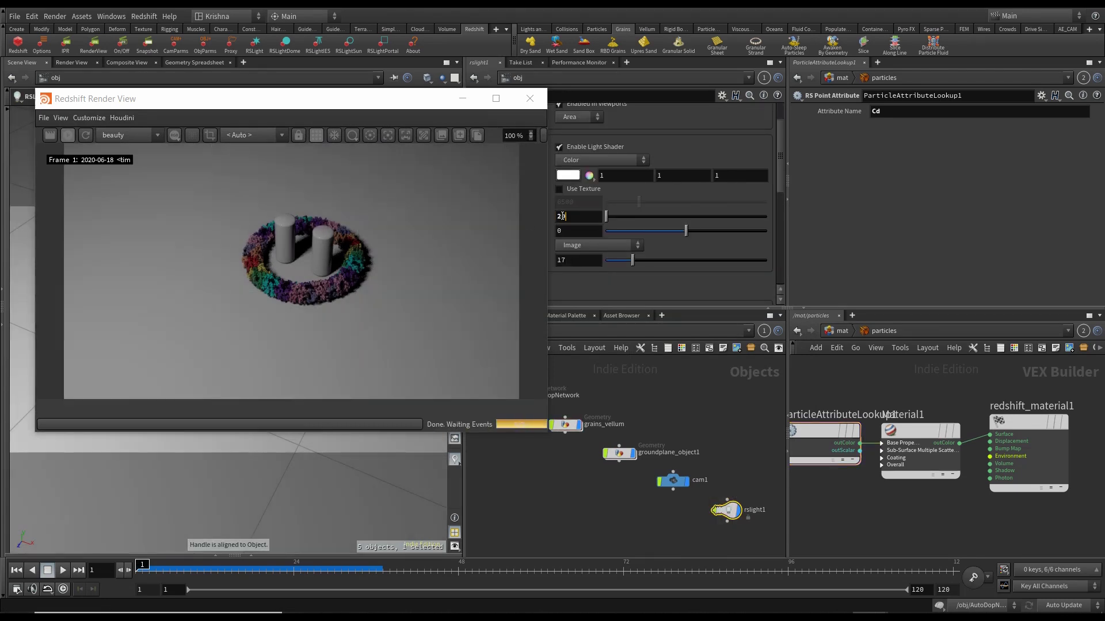
{"action": "double_click", "coordinate": [562, 215]}
{"action": "type", "text": "40"}
{"action": "key", "text": "Return"}
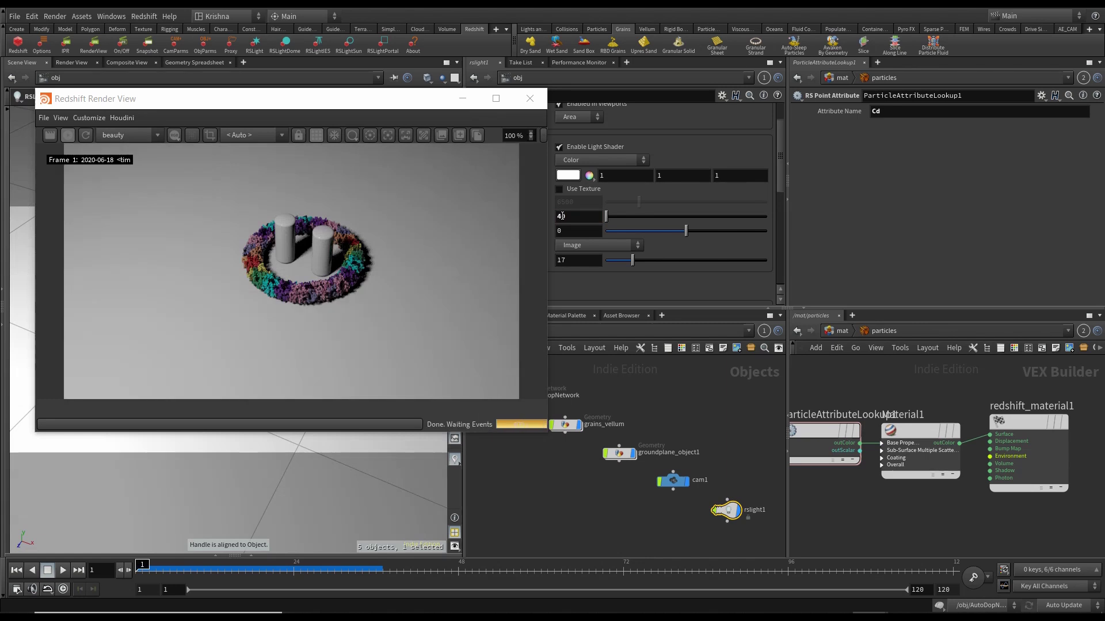
Close the Redshift Render View, briefly look through rslight1, then deselect it.
{"action": "left_click", "coordinate": [529, 100]}
{"action": "left_click", "coordinate": [426, 113]}
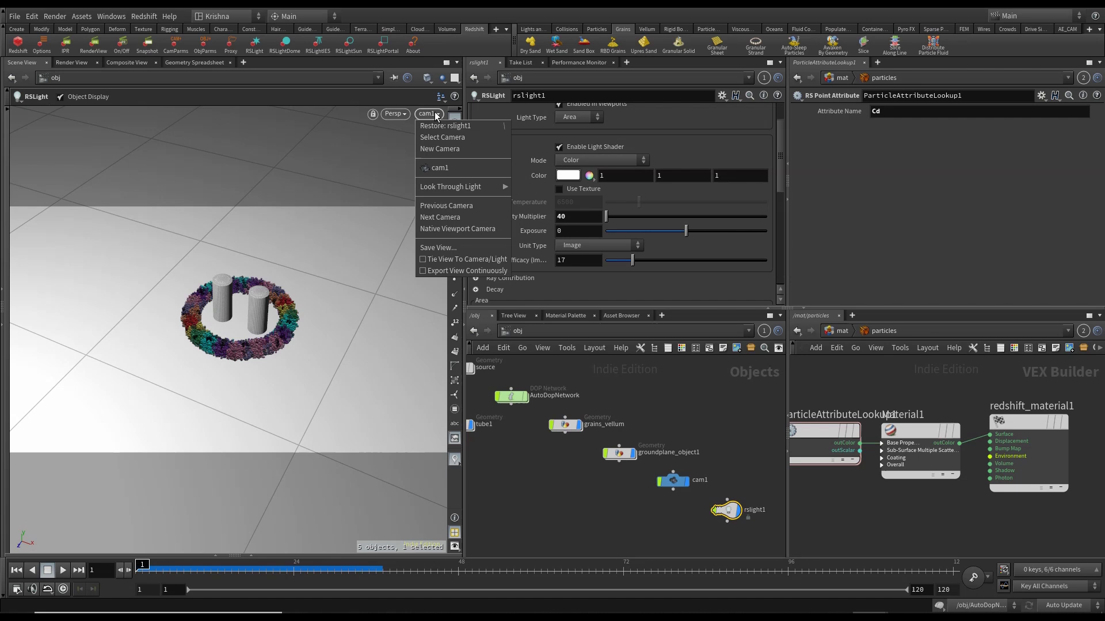
{"action": "mouse_move", "coordinate": [481, 183]}
{"action": "left_click", "coordinate": [536, 196]}
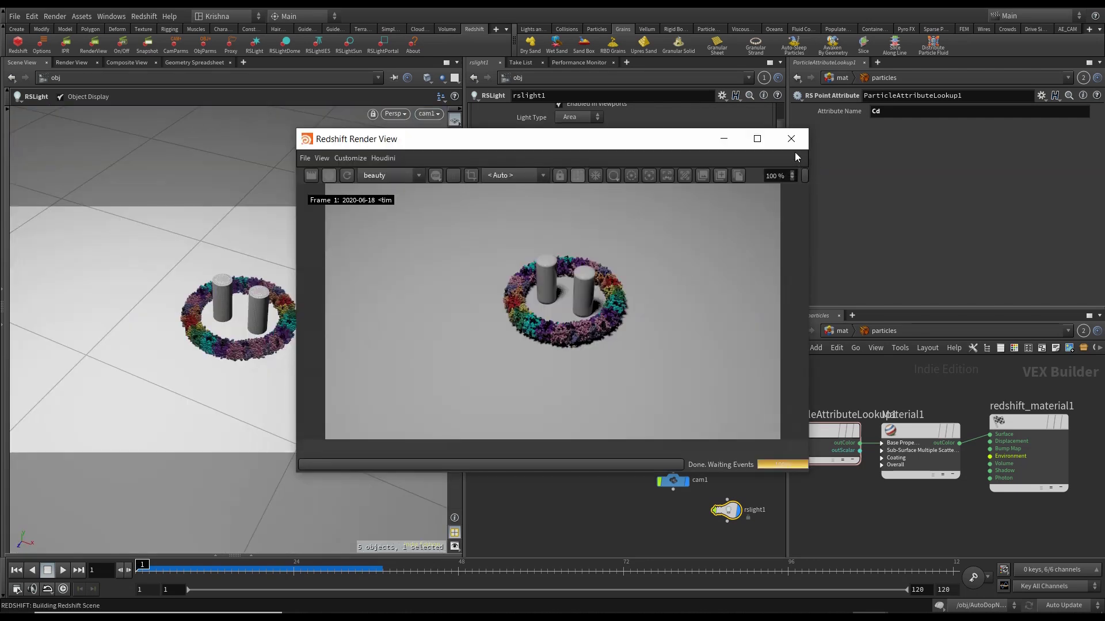
{"action": "left_click", "coordinate": [791, 139]}
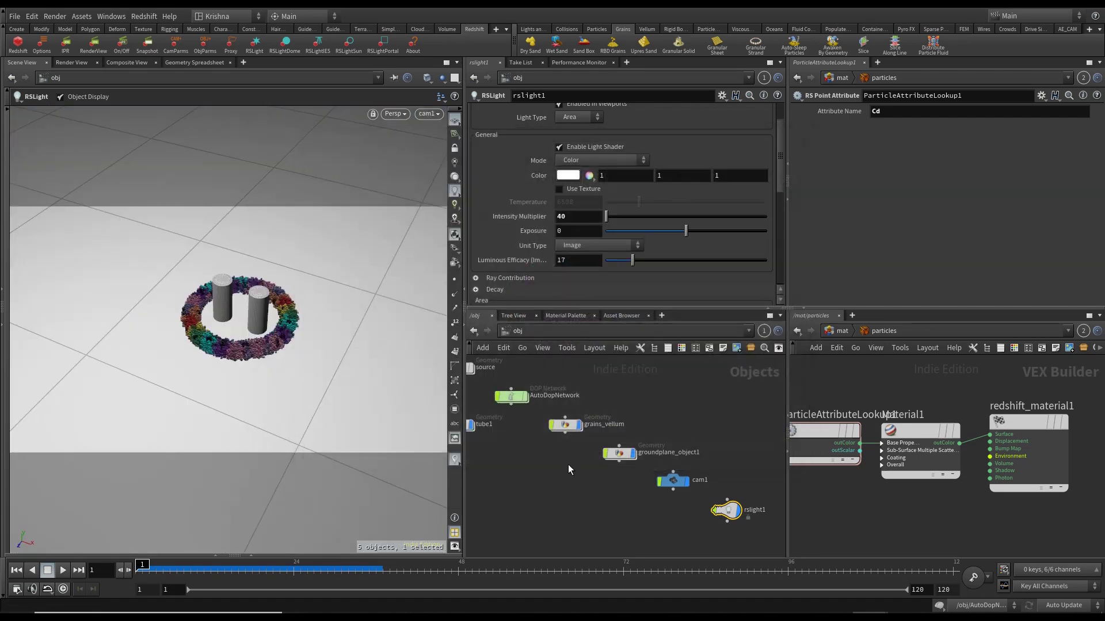
{"action": "left_click", "coordinate": [536, 512]}
Save the scene, play the grain ring simulation, stop it, and return to frame 1.
{"action": "key", "text": "ctrl+s"}
{"action": "key", "text": "Up"}
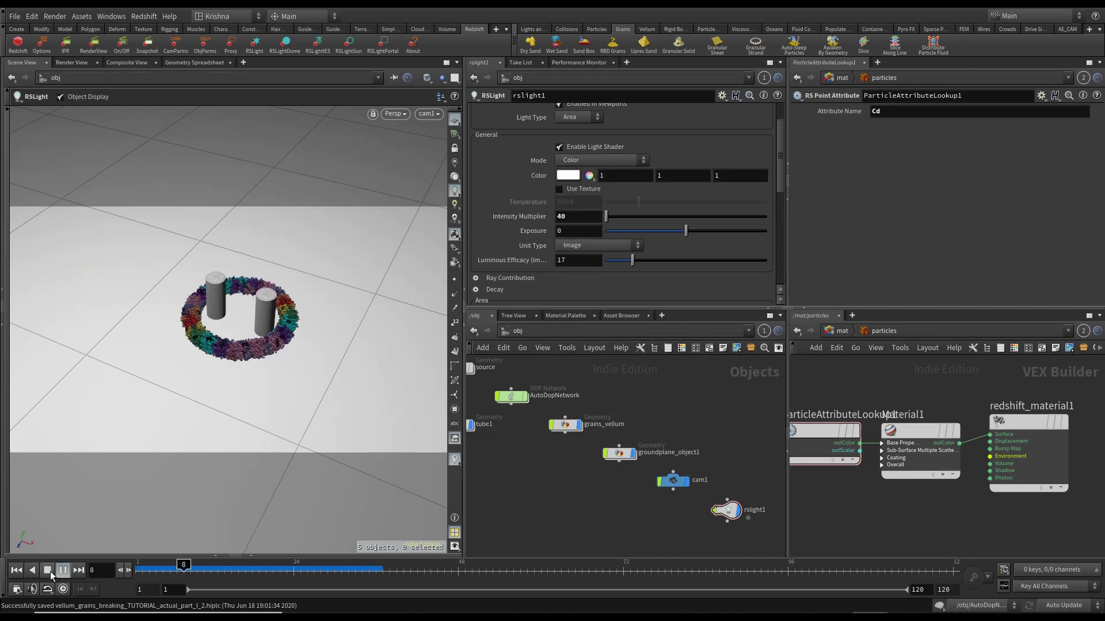
{"action": "left_click", "coordinate": [48, 571]}
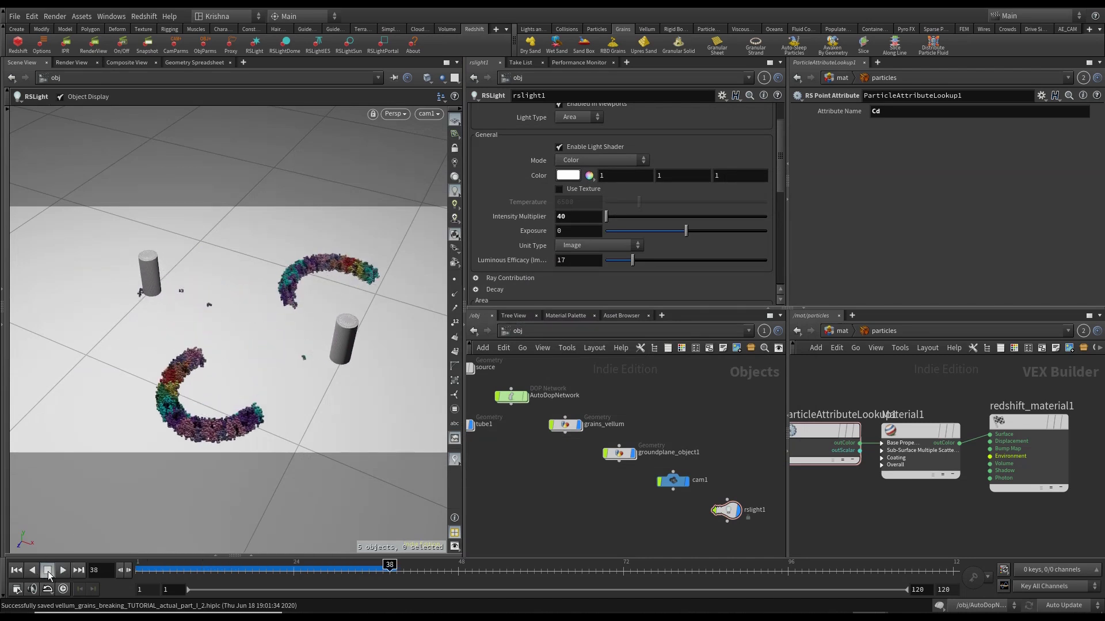
{"action": "left_click", "coordinate": [24, 570]}
Set grain_constraints Grain Size to 0.025 inside the source geometry, giving 12,574 points.
{"action": "key", "text": "l"}
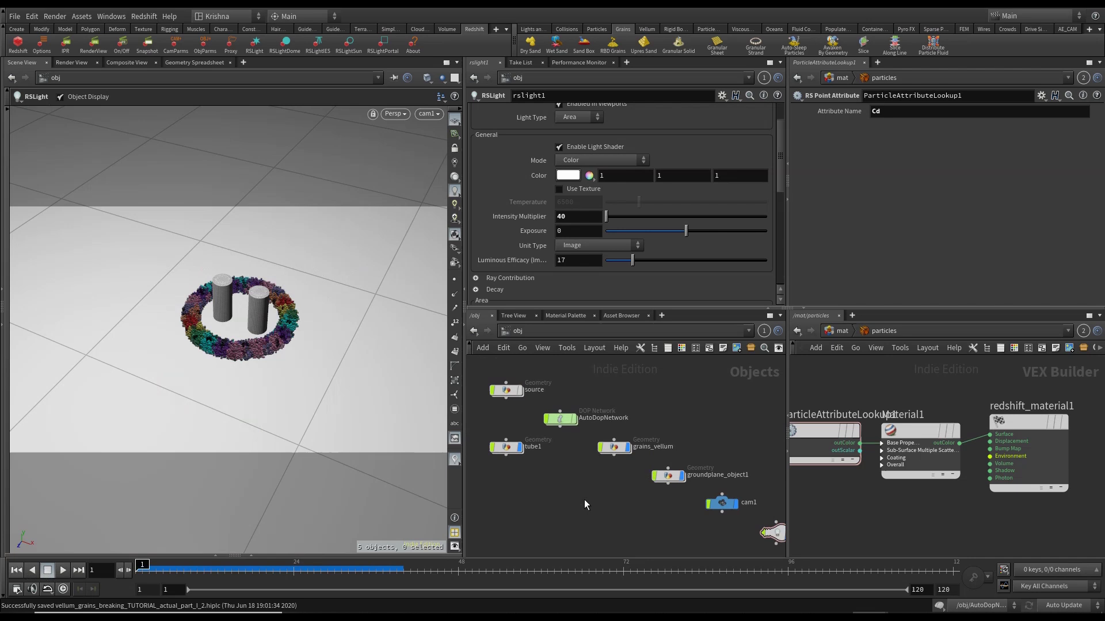
{"action": "double_click", "coordinate": [543, 402]}
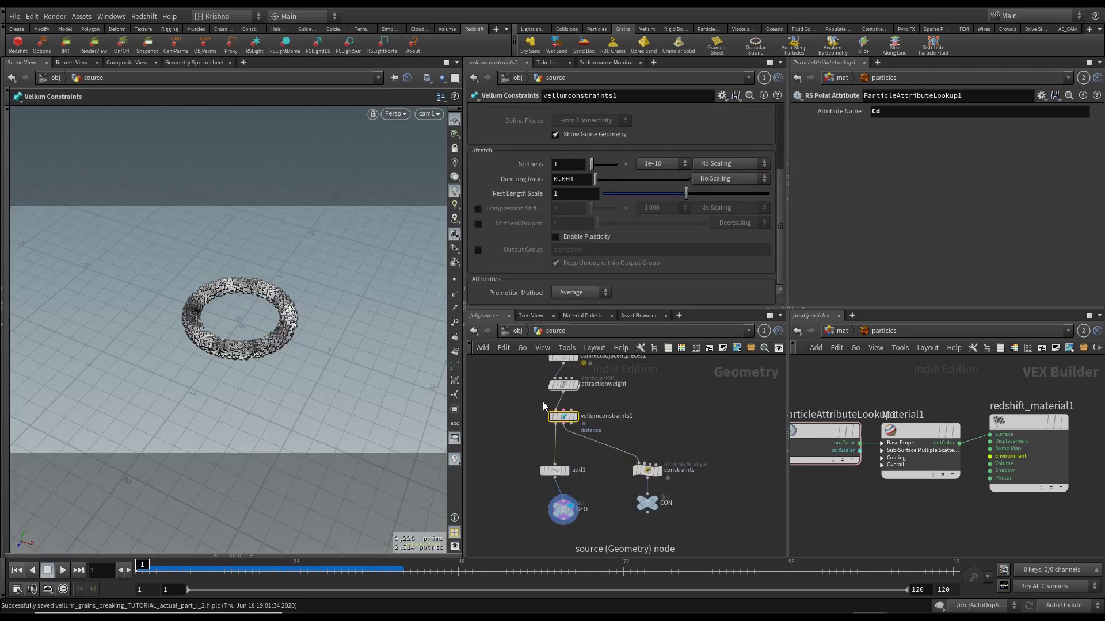
{"action": "middle_click_drag", "start_coordinate": [665, 382], "coordinate": [671, 507]}
{"action": "left_click_drag", "start_coordinate": [534, 448], "coordinate": [599, 423]}
{"action": "left_click", "coordinate": [576, 124]}
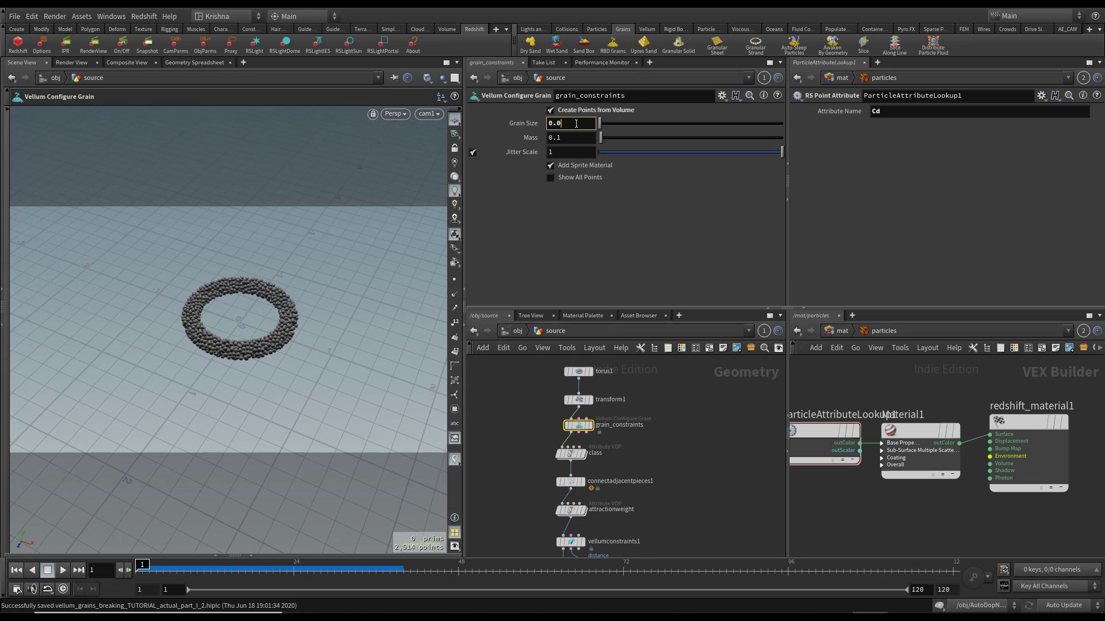
{"action": "type", "text": "0.025"}
{"action": "key", "text": "Return"}
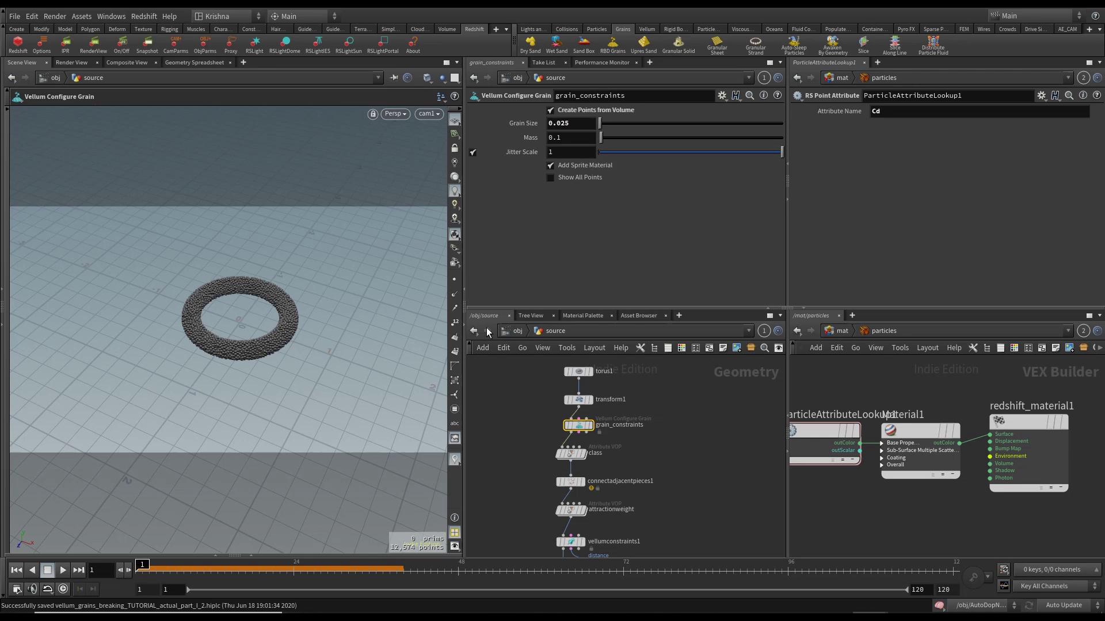
{"action": "left_click", "coordinate": [511, 333]}
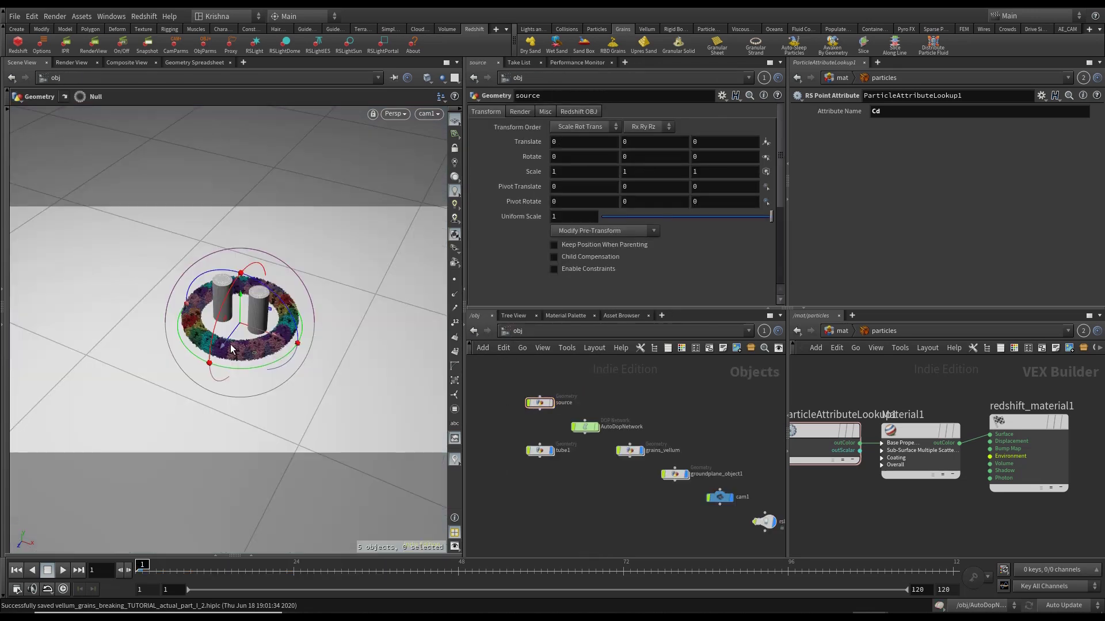
Save, play the finer-grain simulation to about frame 50, rewind to frame 1, and save again.
{"action": "key", "text": "ctrl+s"}
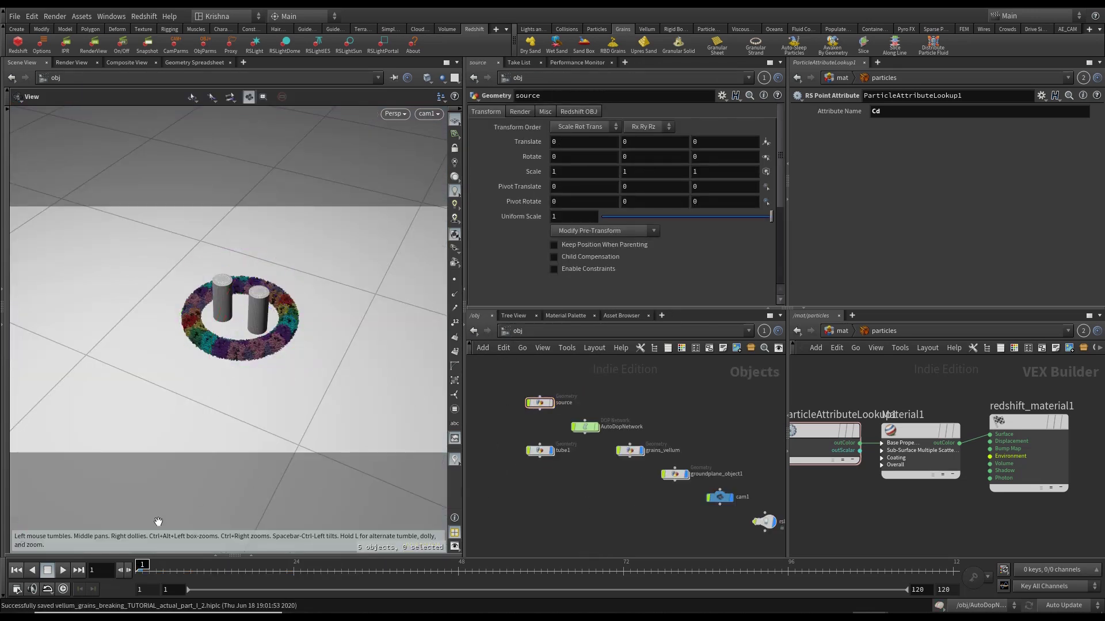
{"action": "left_click", "coordinate": [50, 571]}
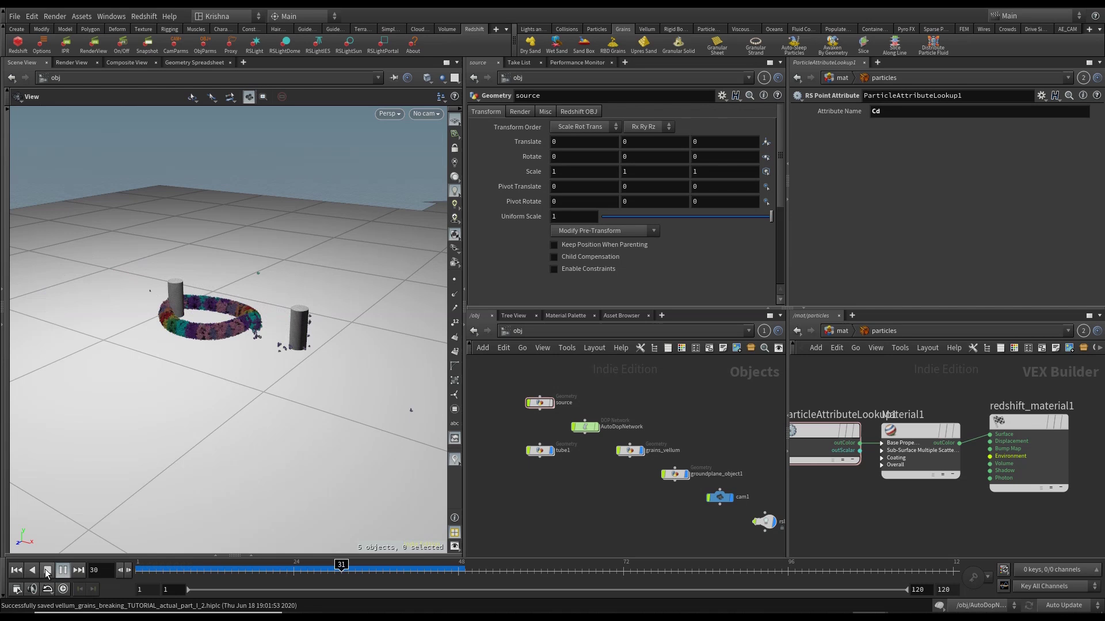
{"action": "left_click", "coordinate": [47, 571]}
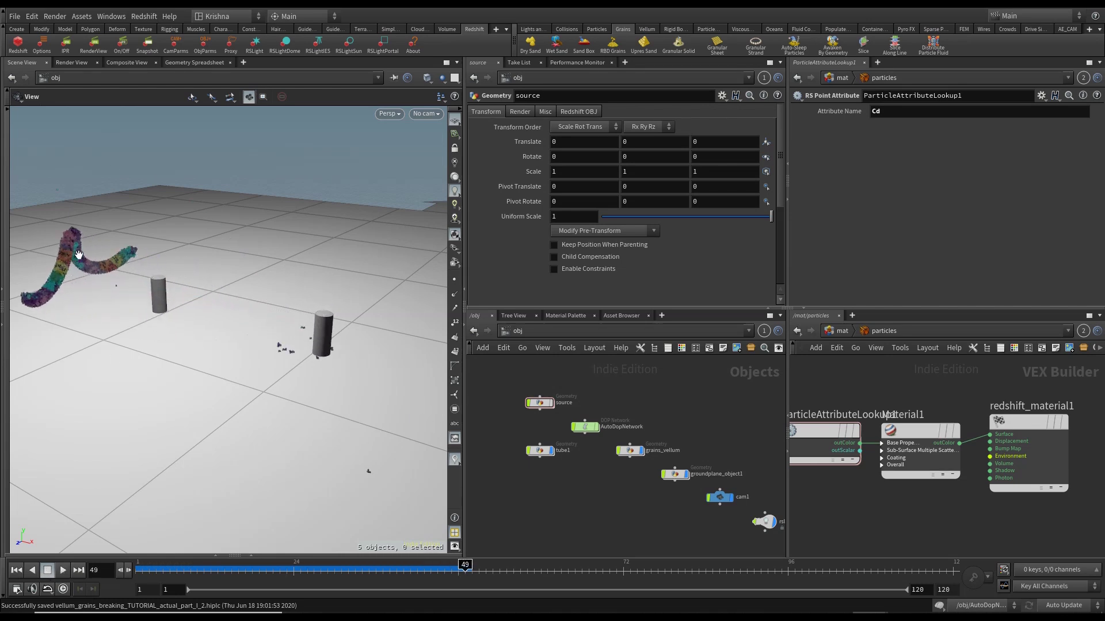
{"action": "left_click", "coordinate": [16, 570]}
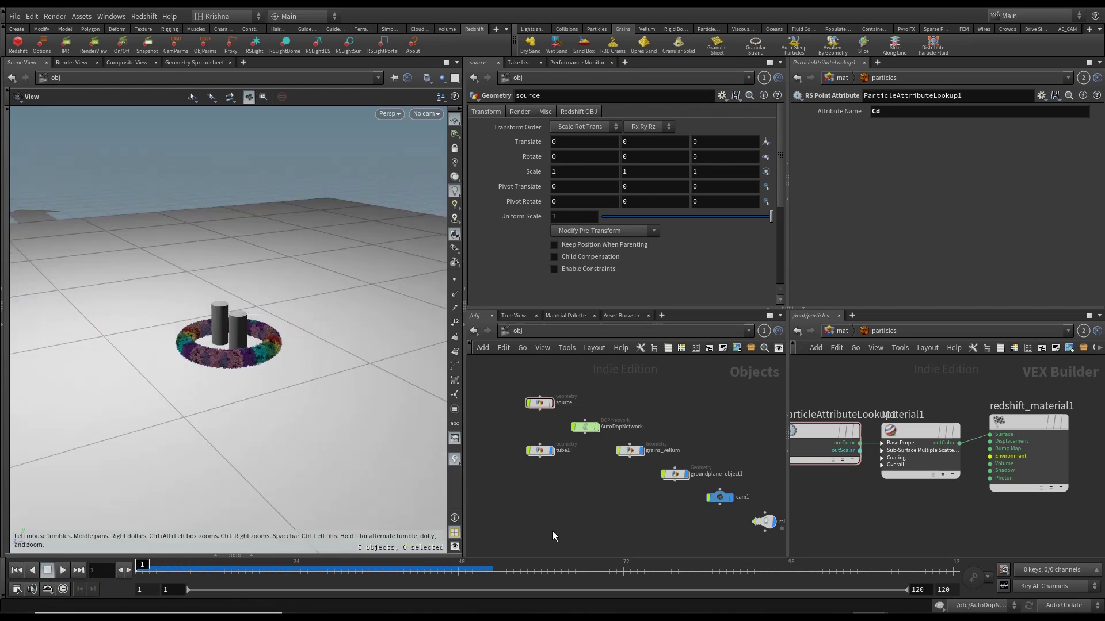
{"action": "middle_click_drag", "start_coordinate": [582, 498], "coordinate": [593, 500]}
{"action": "key", "text": "ctrl+s"}
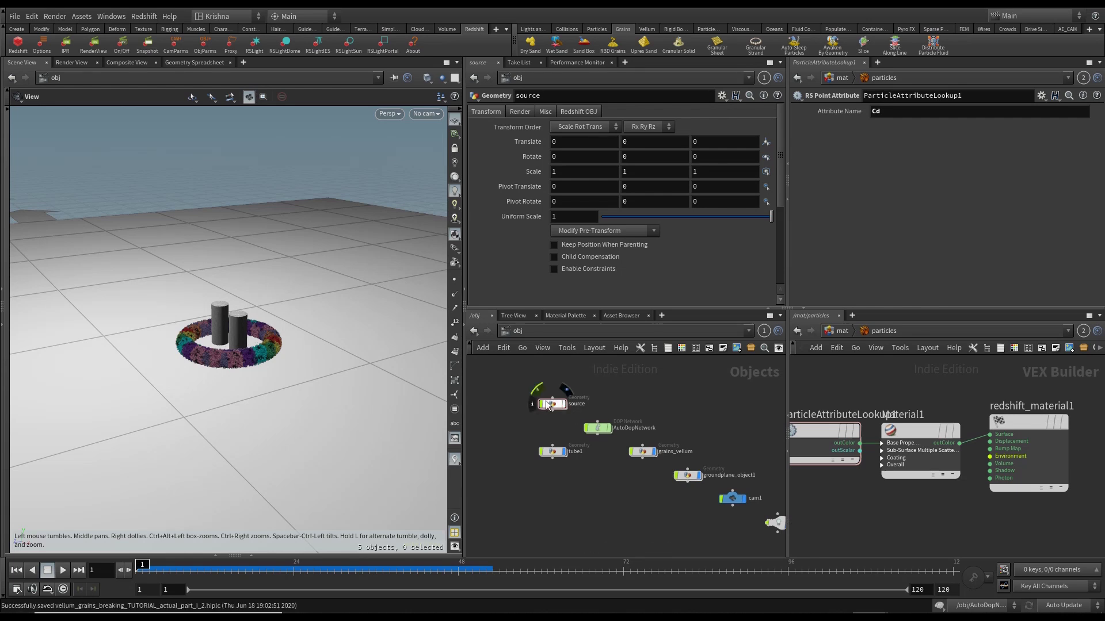
On vellumconstraints1, enable Compression Stiffness, Stiffness Dropoff and Plasticity.
{"action": "double_click", "coordinate": [551, 404]}
{"action": "scroll", "coordinate": [680, 449], "scroll_direction": "down", "scroll_amount": 4}
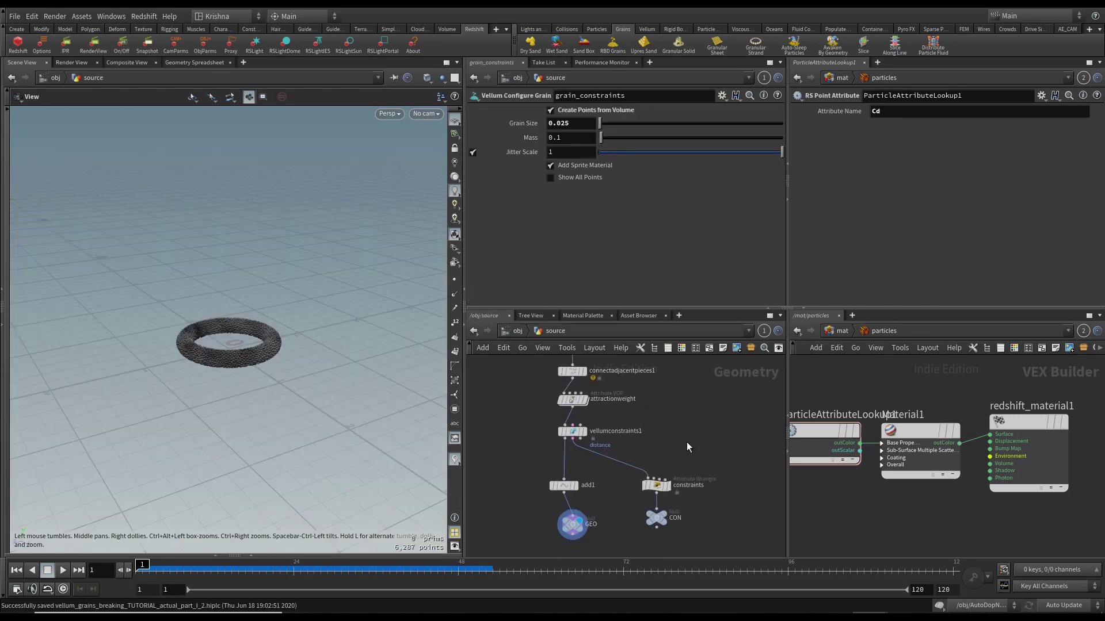
{"action": "left_click", "coordinate": [610, 433]}
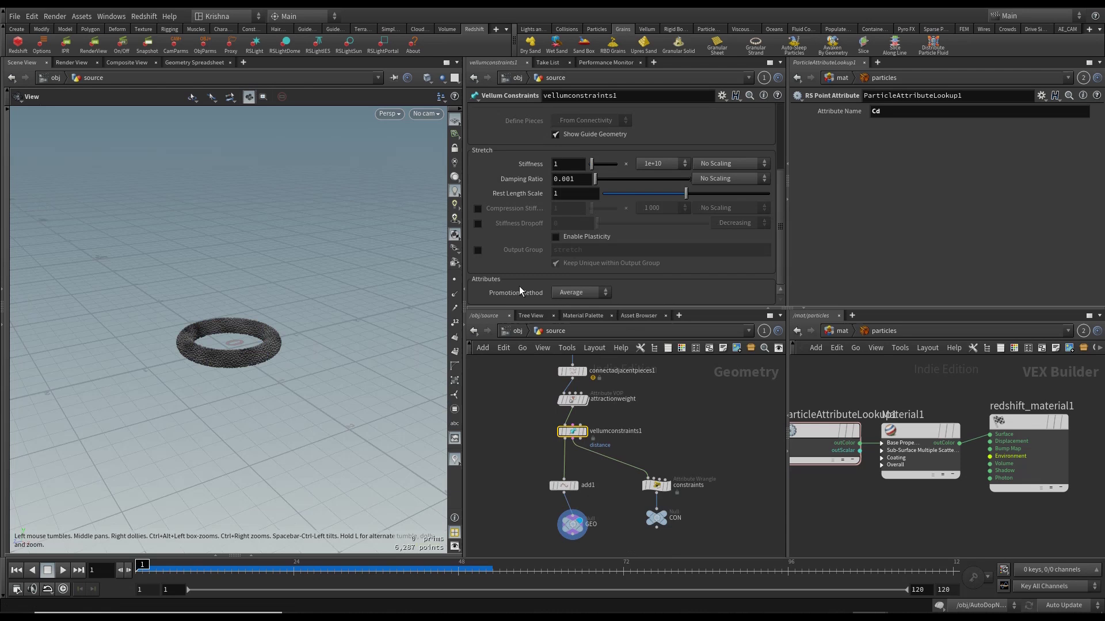
{"action": "left_click", "coordinate": [477, 208]}
{"action": "left_click", "coordinate": [477, 223]}
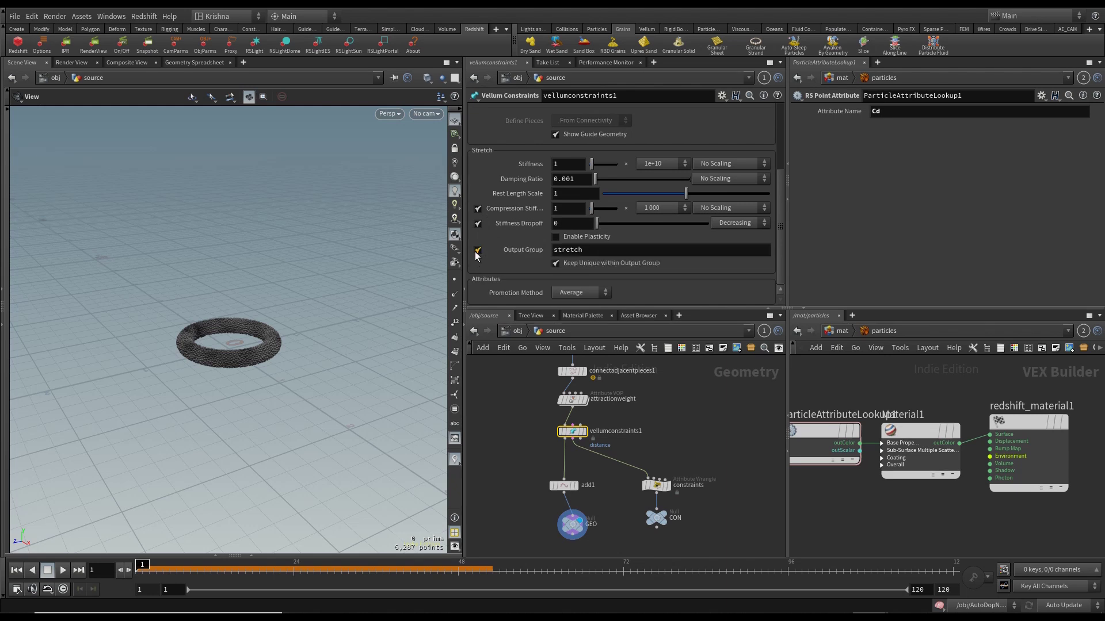
{"action": "left_click", "coordinate": [556, 237]}
{"action": "scroll", "coordinate": [544, 240], "scroll_direction": "down", "scroll_amount": 2}
{"action": "scroll", "coordinate": [523, 200], "scroll_direction": "up", "scroll_amount": 1}
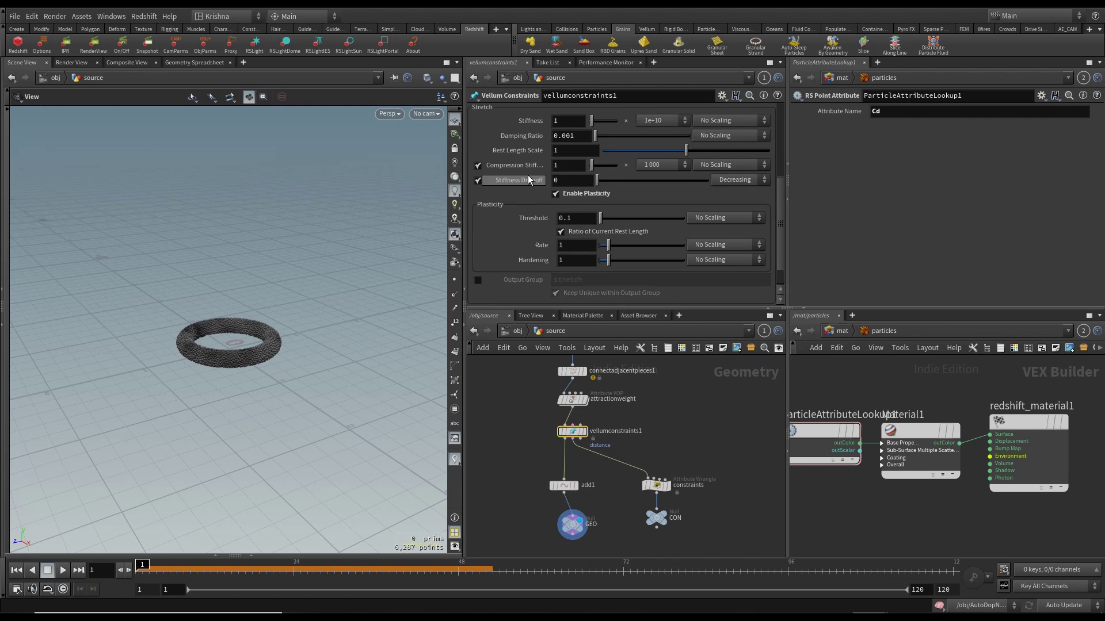
Enter compression stiffness 1000000, stiffness dropoff 1000000 and plasticity threshold 100000, then save.
{"action": "left_click", "coordinate": [559, 166]}
{"action": "type", "text": "000000"}
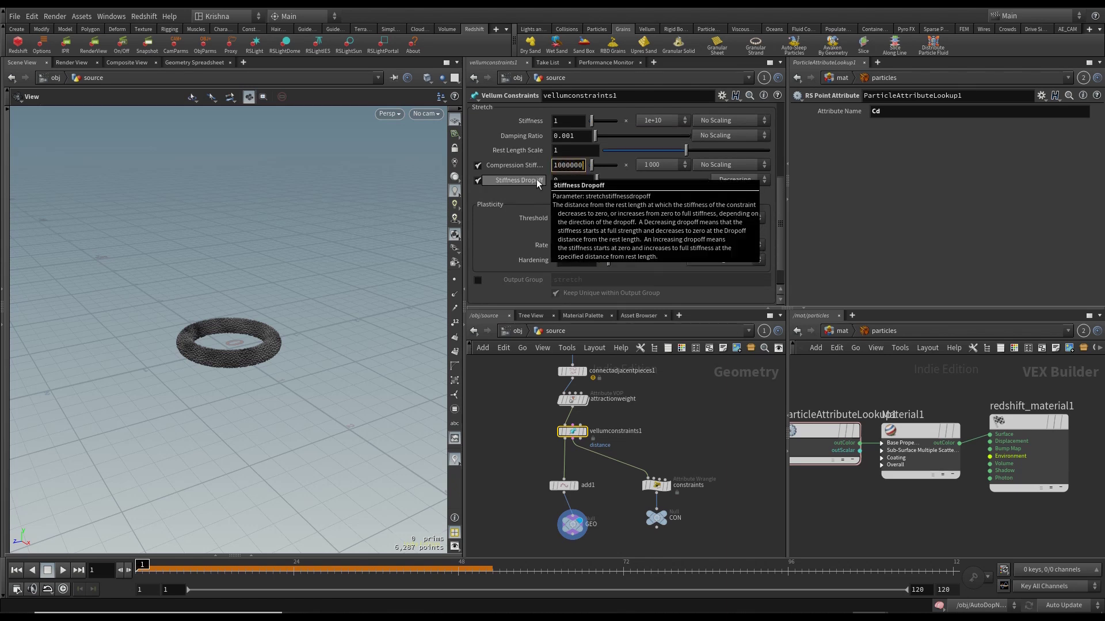
{"action": "key", "text": "Return"}
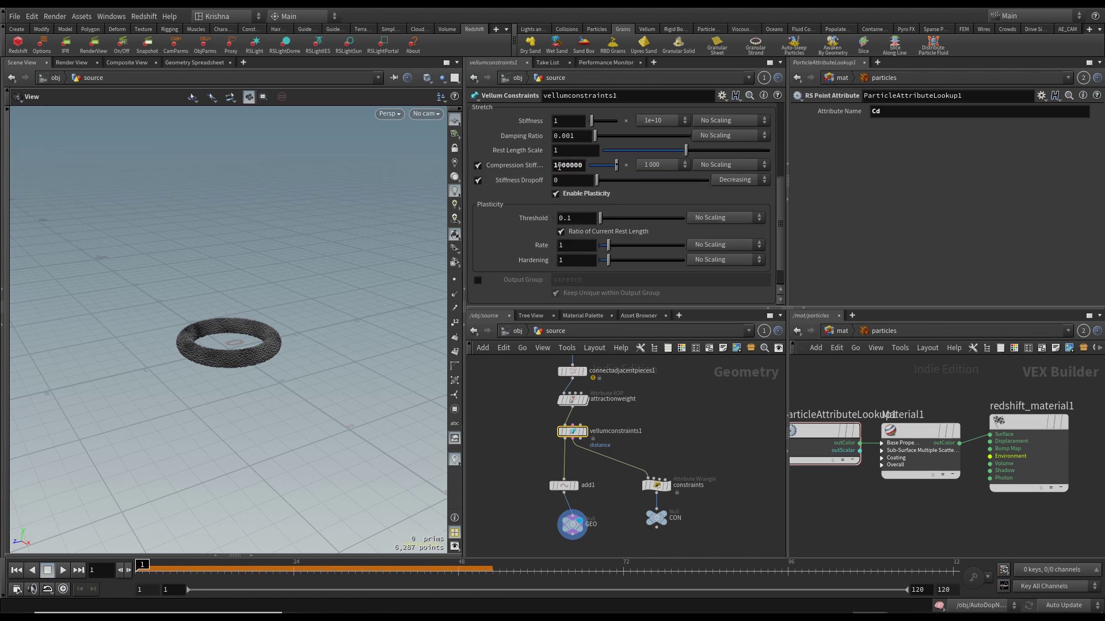
{"action": "left_click", "coordinate": [559, 180]}
{"action": "type", "text": "1000000"}
{"action": "key", "text": "Return"}
{"action": "left_click", "coordinate": [576, 221]}
{"action": "type", "text": "1"}
{"action": "key", "text": "Return"}
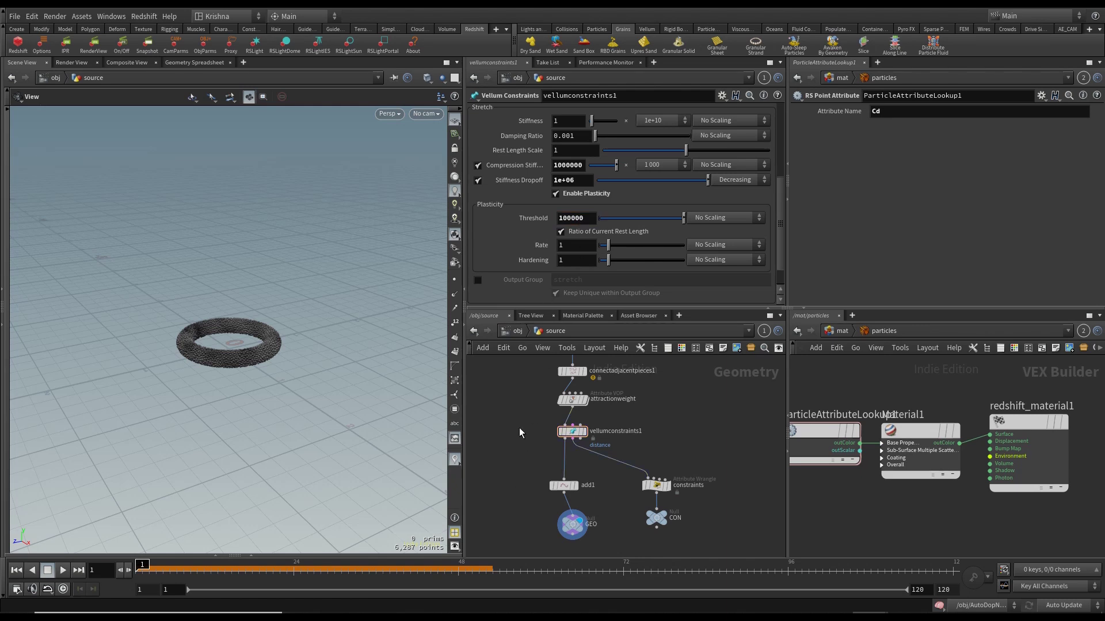
{"action": "key", "text": "ctrl+s"}
{"action": "left_click", "coordinate": [514, 332]}
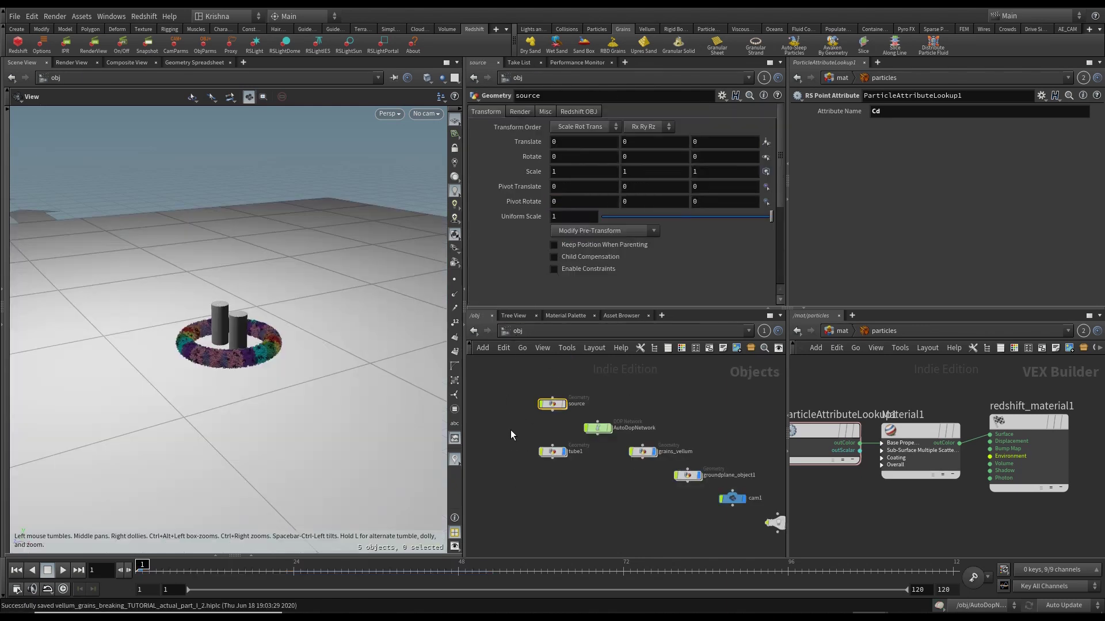
{"action": "left_click_drag", "start_coordinate": [202, 366], "coordinate": [212, 397]}
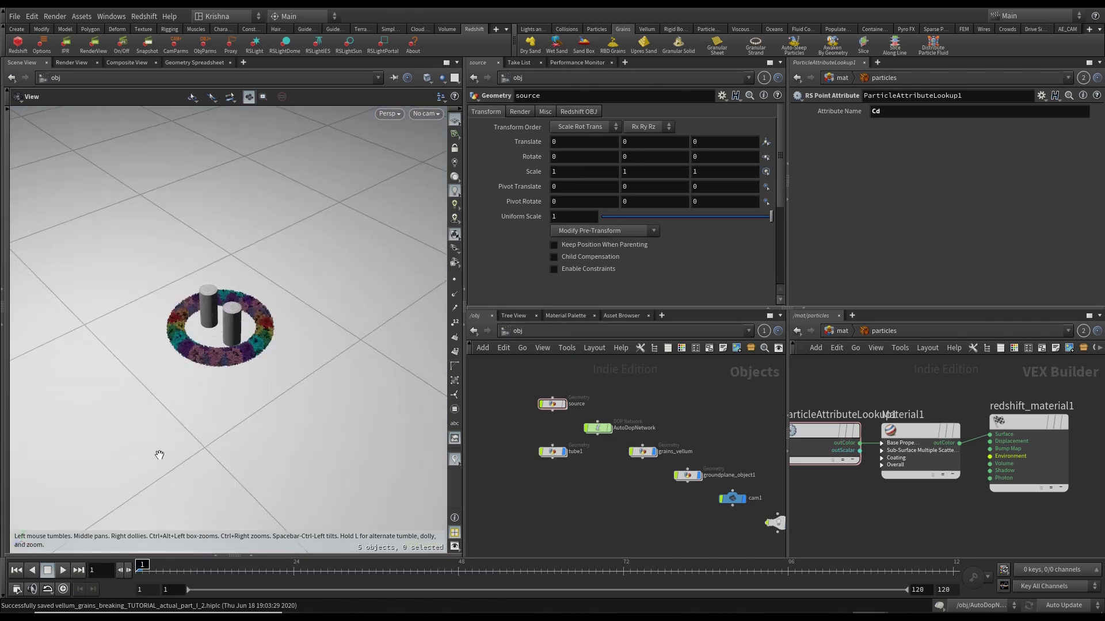
{"action": "left_click", "coordinate": [64, 570]}
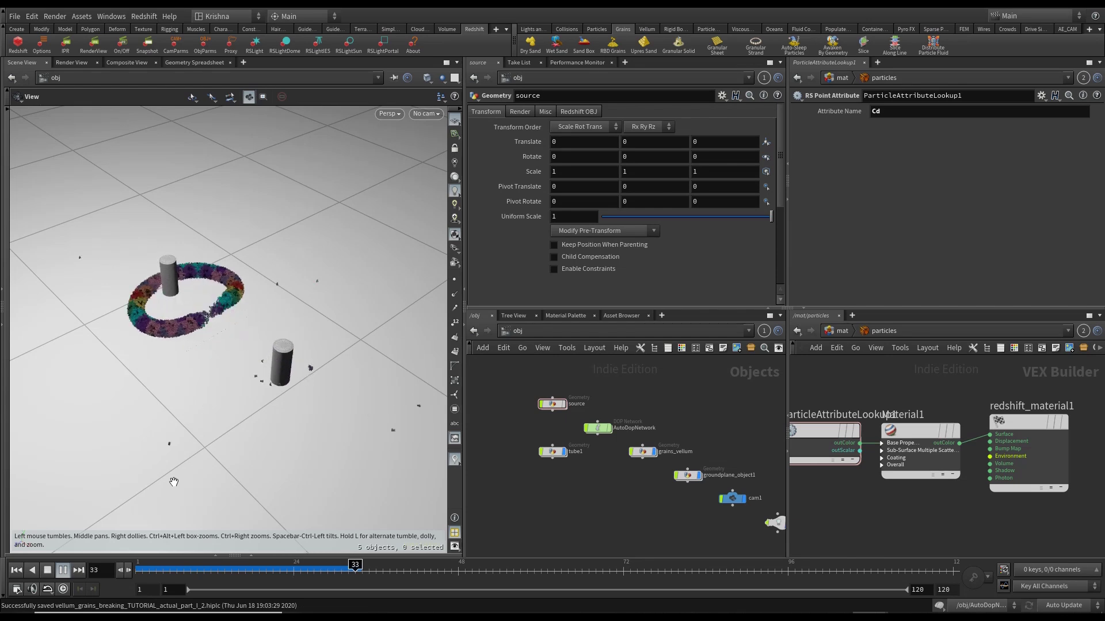
{"action": "left_click_drag", "start_coordinate": [220, 383], "coordinate": [92, 440]}
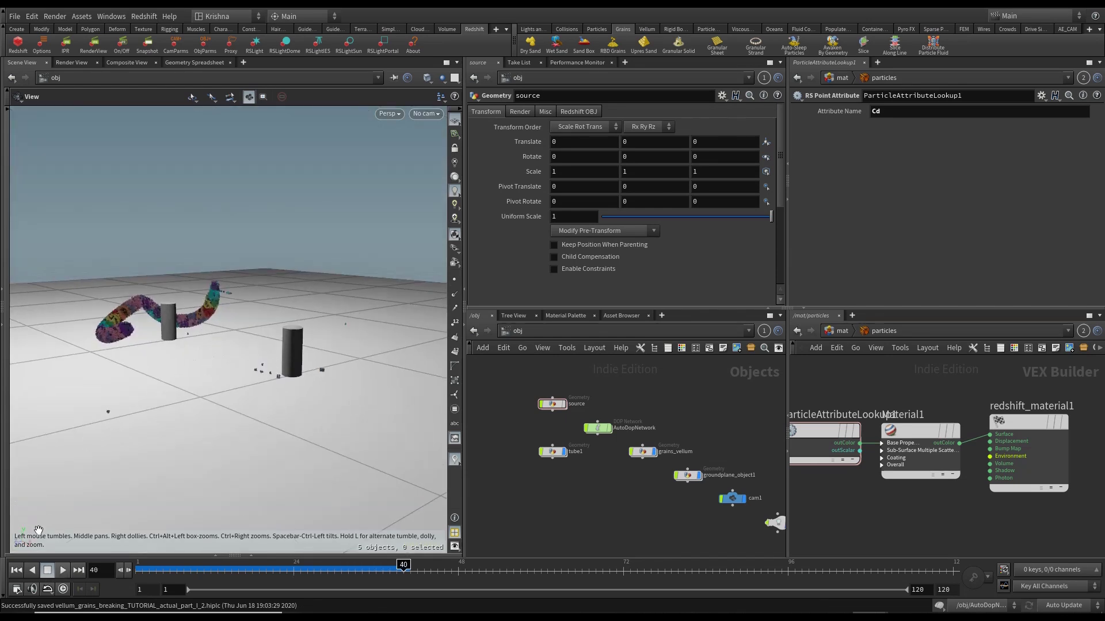
{"action": "left_click", "coordinate": [16, 570]}
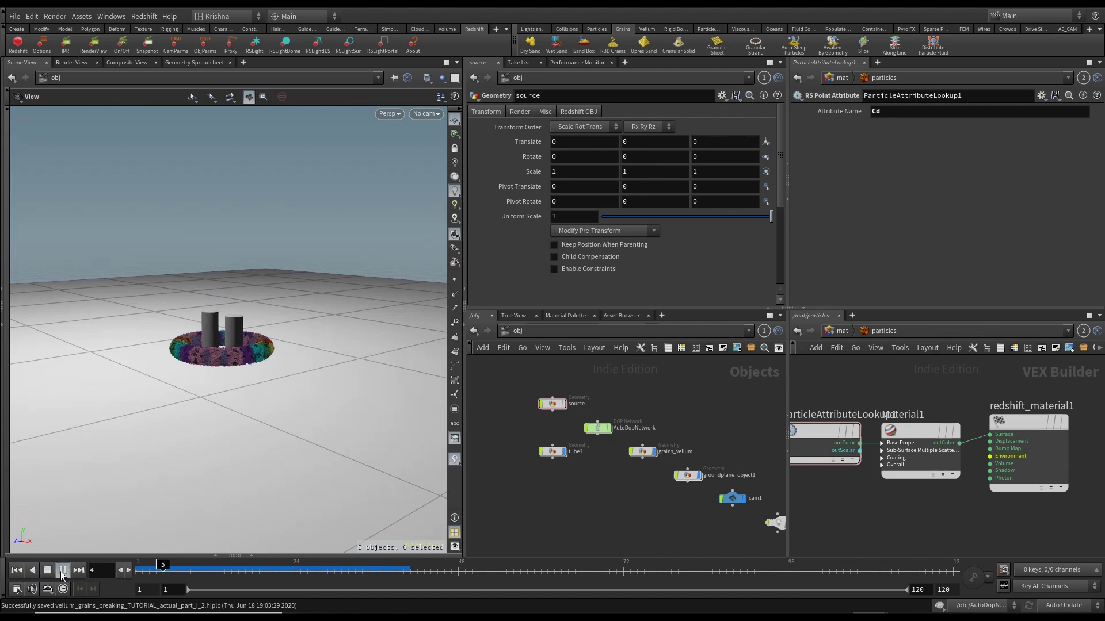
{"action": "left_click", "coordinate": [16, 570]}
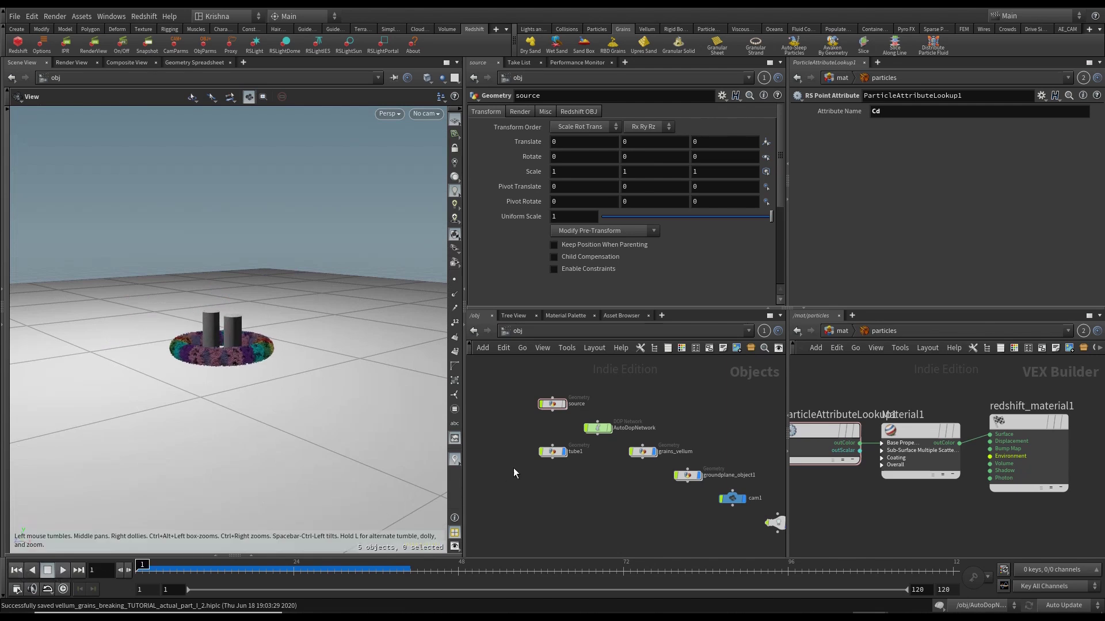
In AutoDopNetwork, give groundplane1 Bounce 0, Bounce Forward 0 and Friction 10, then save.
{"action": "double_click", "coordinate": [598, 428]}
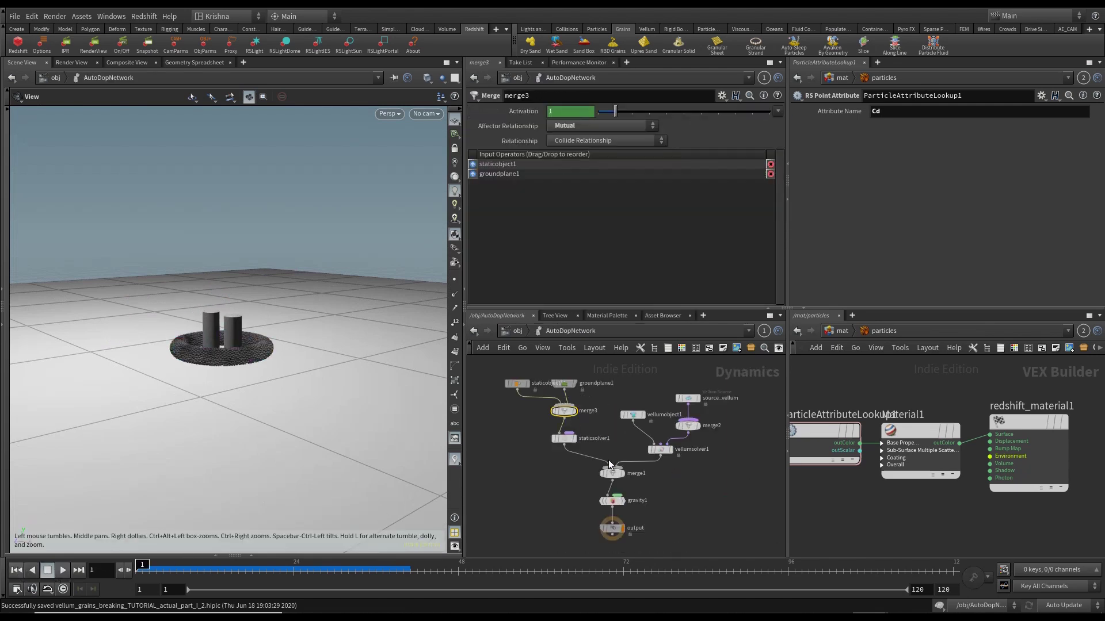
{"action": "left_click", "coordinate": [565, 383]}
{"action": "left_click", "coordinate": [526, 168]}
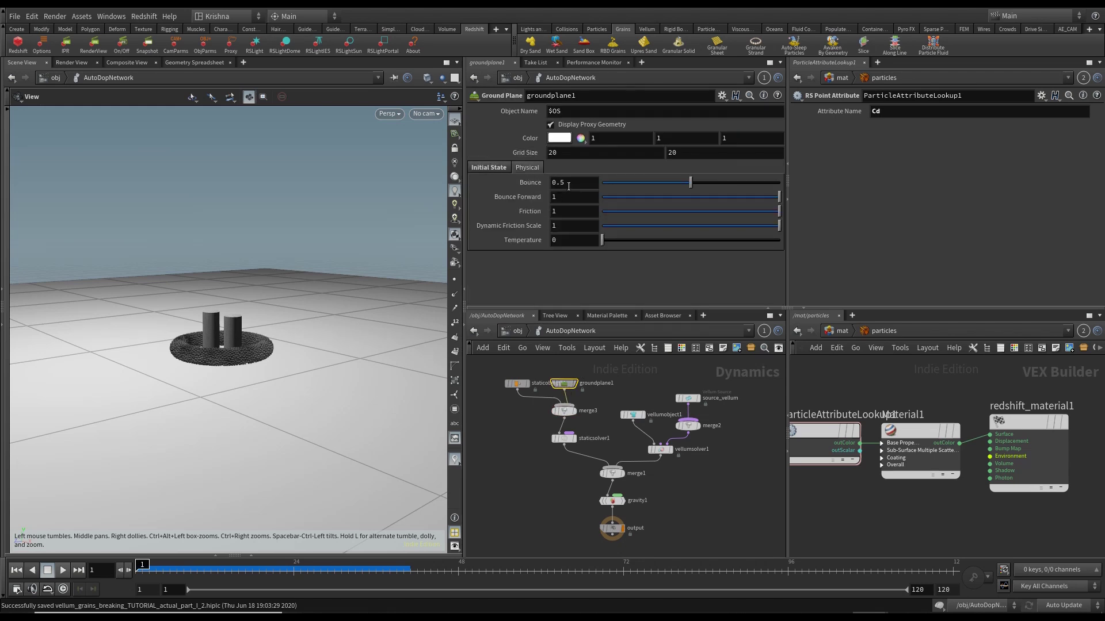
{"action": "double_click", "coordinate": [569, 183]}
{"action": "type", "text": "0"}
{"action": "left_click", "coordinate": [561, 197]}
{"action": "type", "text": "0"}
{"action": "left_click", "coordinate": [564, 211]}
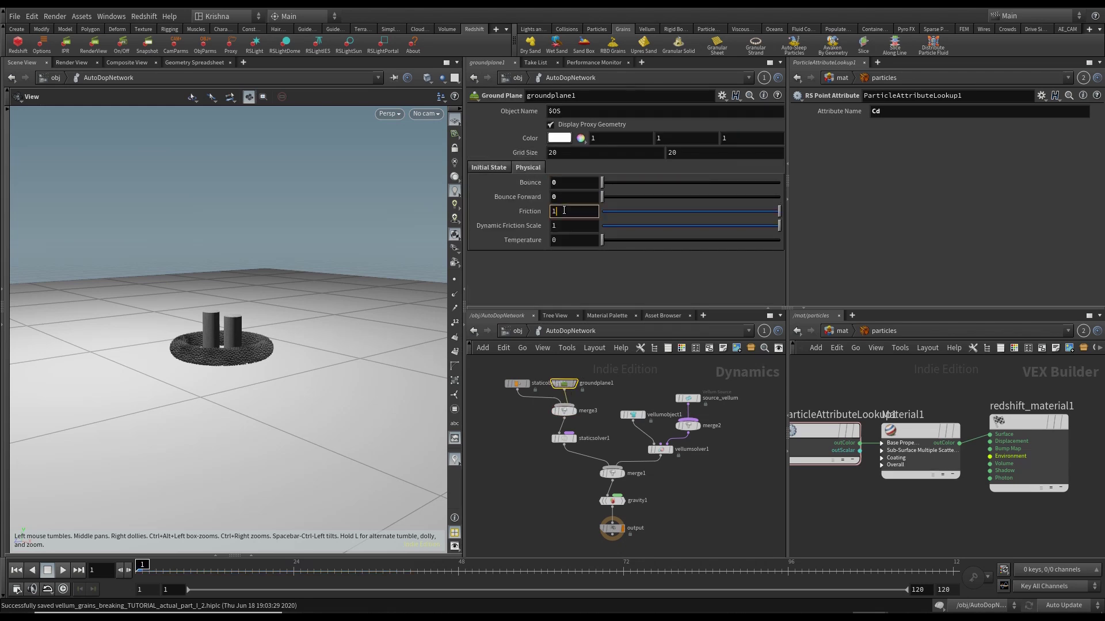
{"action": "type", "text": "0"}
{"action": "key", "text": "Return"}
{"action": "left_click", "coordinate": [489, 167]}
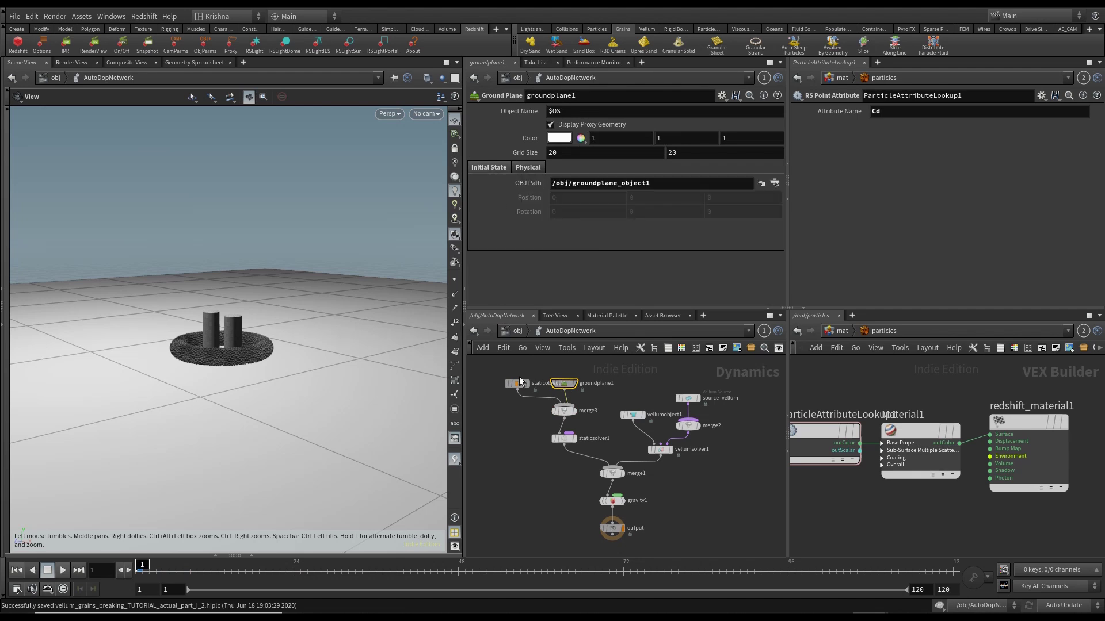
{"action": "key", "text": "ctrl+s"}
Give staticobject1 Bounce 0, Bounce Forward 0 and Friction 10 on its Physical tab.
{"action": "left_click_drag", "start_coordinate": [520, 367], "coordinate": [521, 367]}
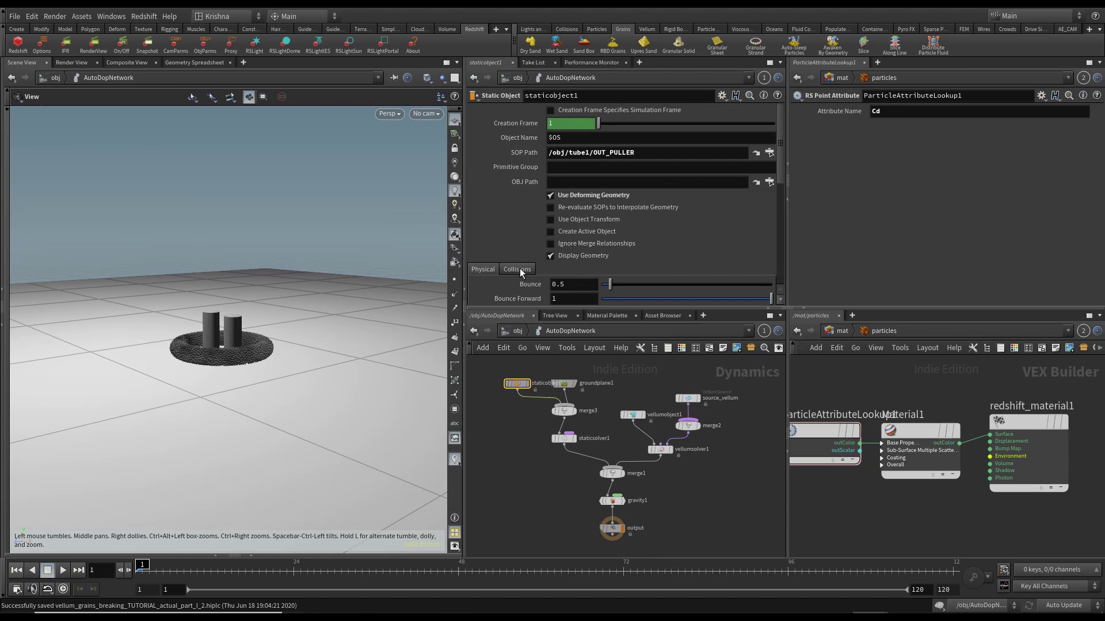
{"action": "scroll", "coordinate": [519, 242], "scroll_direction": "down", "scroll_amount": 5}
{"action": "left_click", "coordinate": [486, 198]}
{"action": "left_click", "coordinate": [588, 211]}
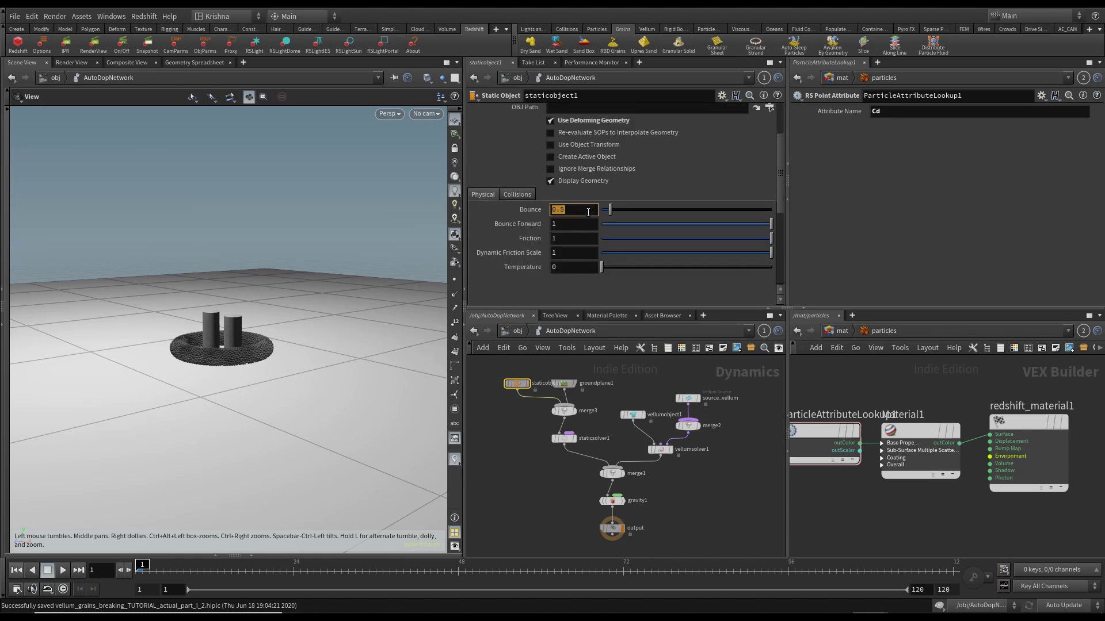
{"action": "type", "text": "0"}
{"action": "left_click", "coordinate": [574, 222]}
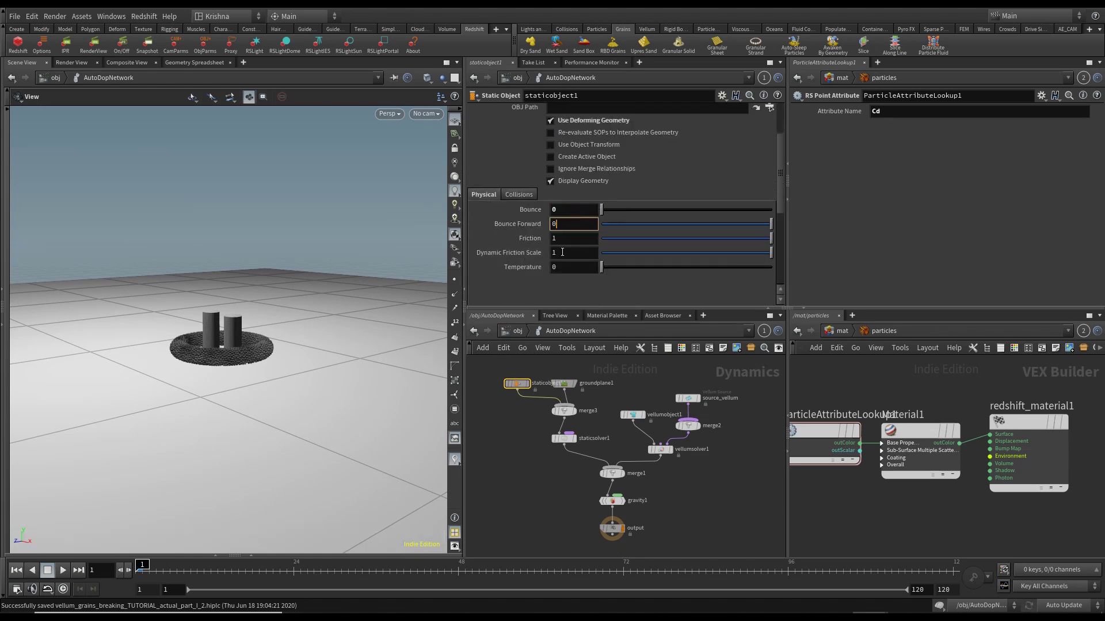
{"action": "type", "text": "0"}
{"action": "left_click", "coordinate": [565, 239]}
{"action": "type", "text": "10"}
{"action": "key", "text": "Return"}
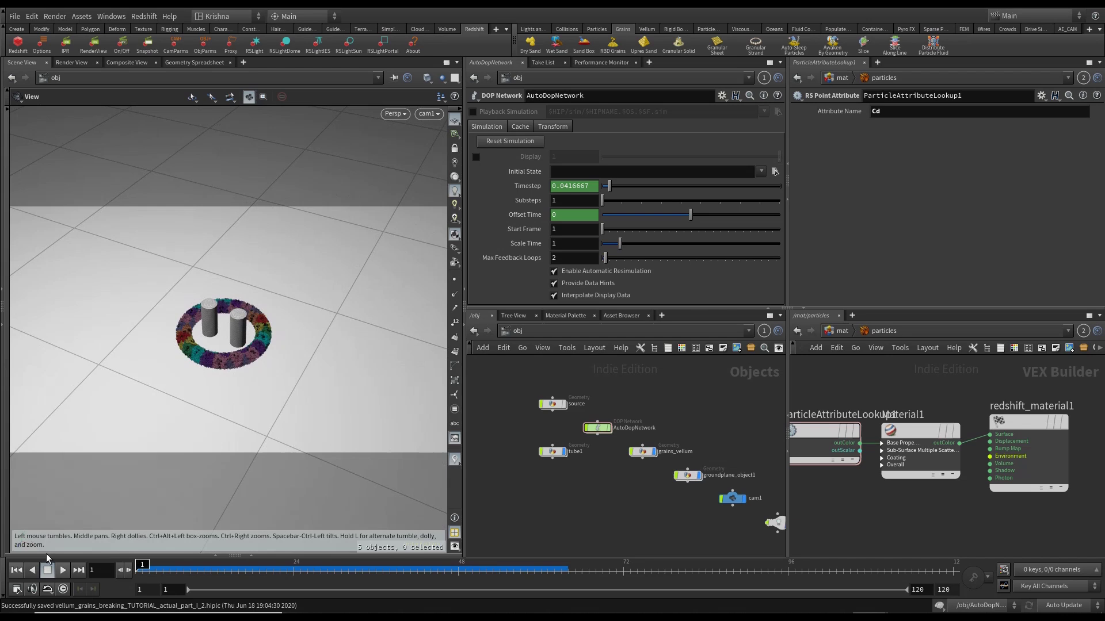
Play and stop the tuned grain simulation, orbit to a low view, and scrub back to about frame 47.
{"action": "left_click", "coordinate": [62, 571]}
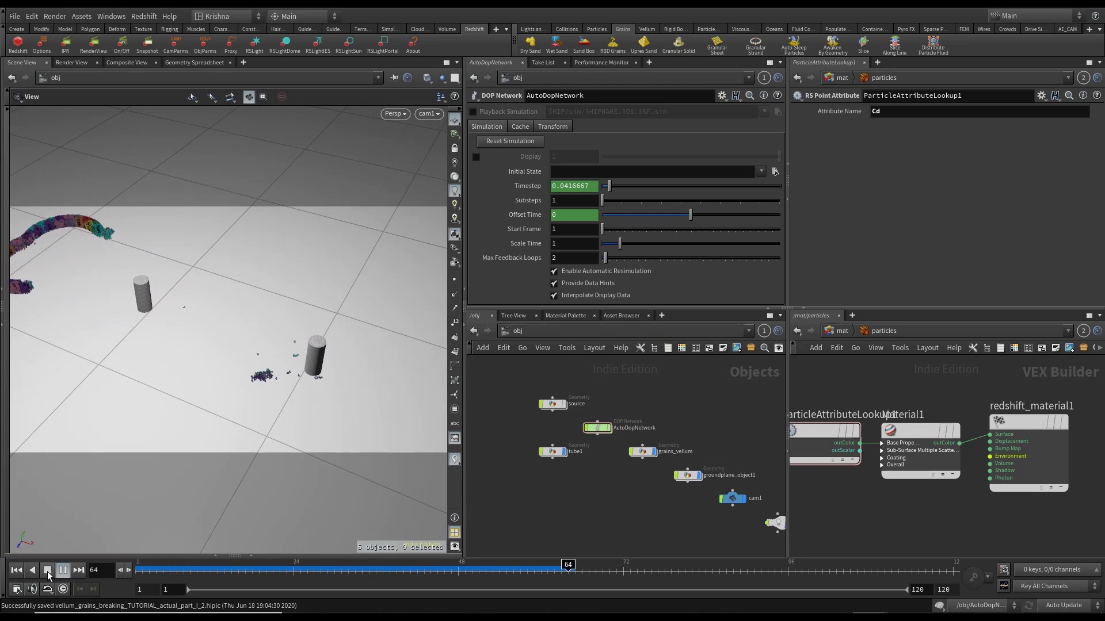
{"action": "left_click", "coordinate": [48, 573]}
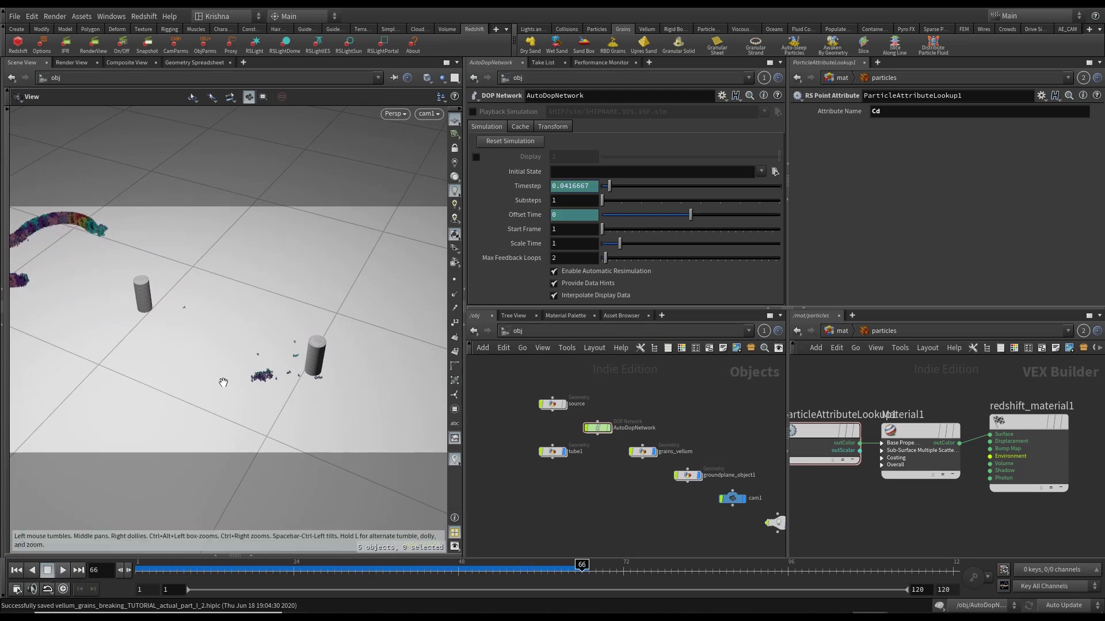
{"action": "left_click_drag", "start_coordinate": [223, 383], "coordinate": [184, 328]}
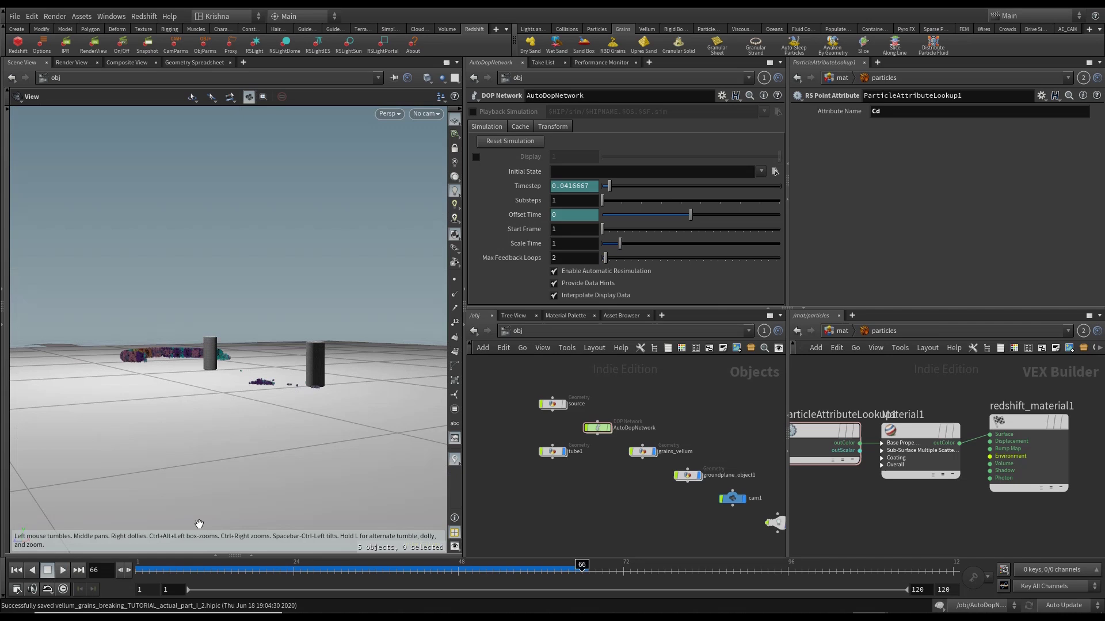
{"action": "left_click_drag", "start_coordinate": [209, 570], "coordinate": [459, 569]}
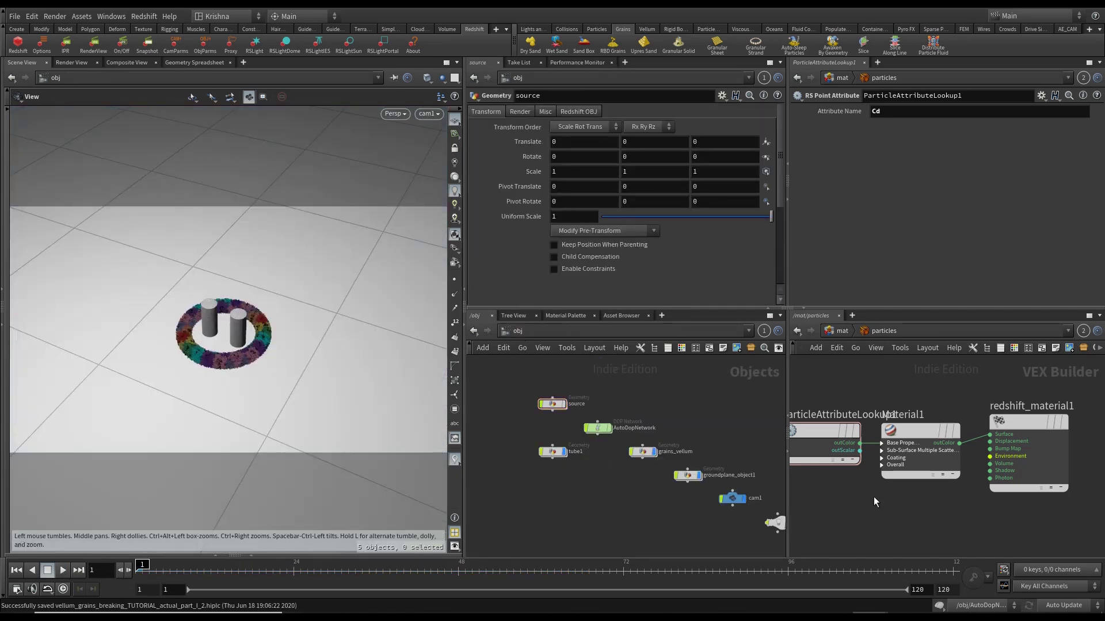
Play the Redshift-rendered frames from frame 1, stop, scrub back to frame 10, and replay.
{"action": "scroll", "coordinate": [877, 497], "scroll_direction": "down", "scroll_amount": 2}
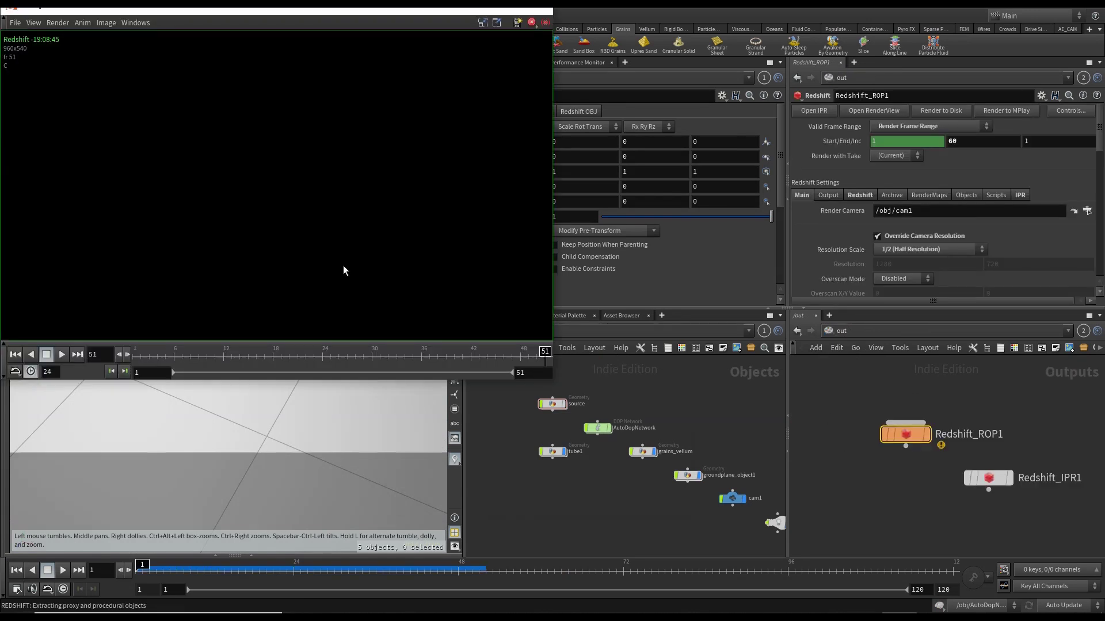
{"action": "left_click", "coordinate": [16, 354]}
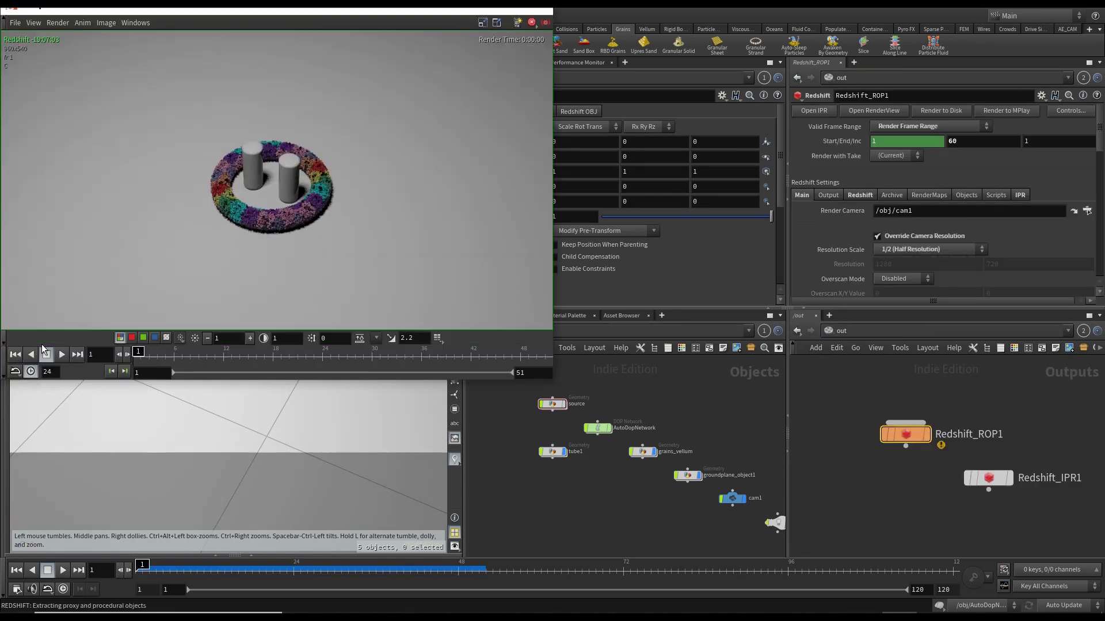
{"action": "left_click", "coordinate": [61, 355]}
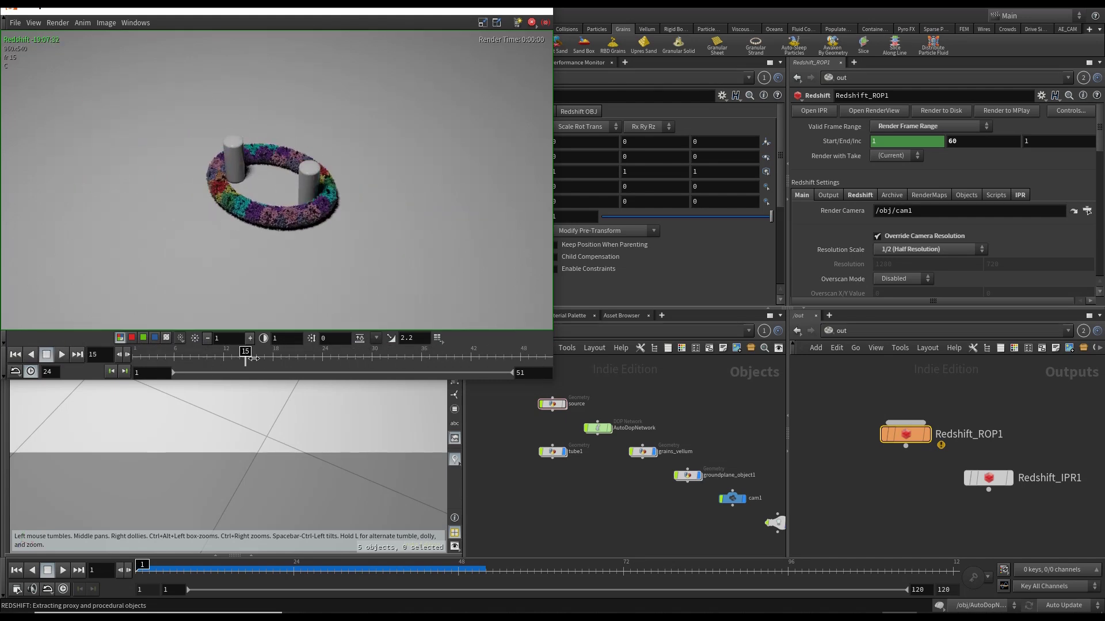
{"action": "left_click", "coordinate": [410, 355]}
{"action": "mouse_move", "coordinate": [410, 355]}
{"action": "left_mouse_down"}
{"action": "mouse_move", "coordinate": [512, 360]}
{"action": "mouse_move", "coordinate": [134, 358]}
{"action": "mouse_move", "coordinate": [526, 357]}
{"action": "mouse_move", "coordinate": [138, 358]}
{"action": "left_mouse_up"}
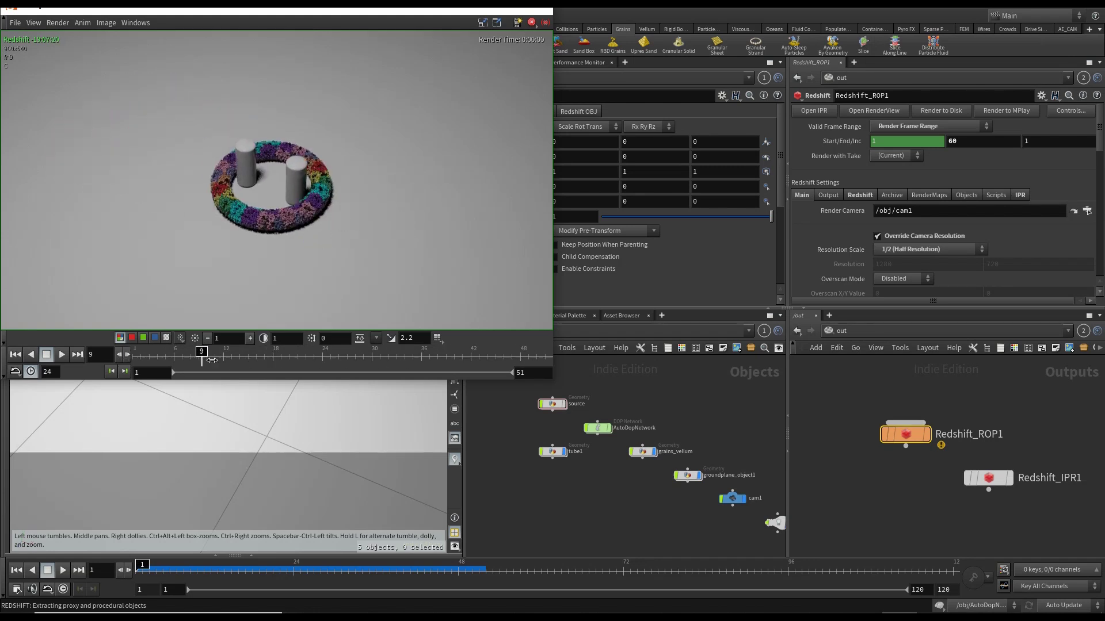
{"action": "left_click", "coordinate": [63, 354]}
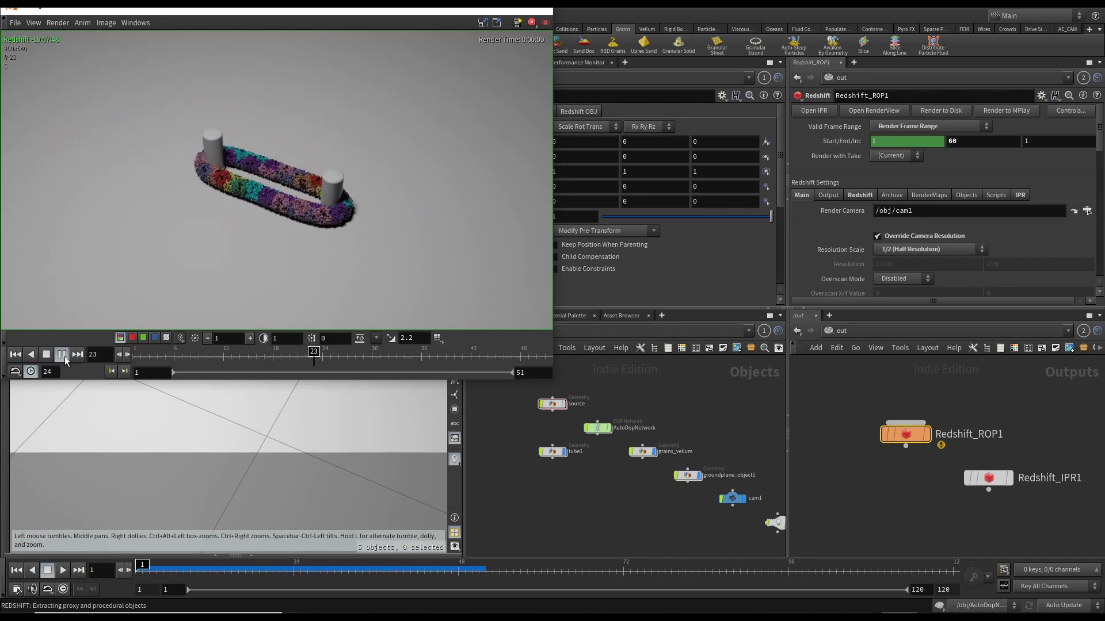